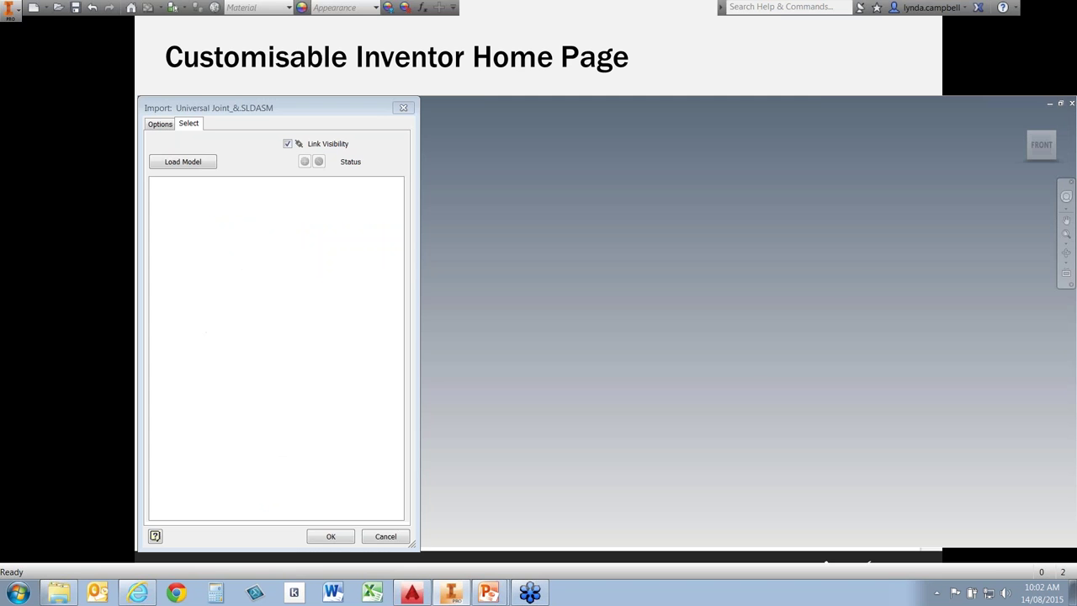
- Cancel the SolidWorks assembly import and go back to the My Home start page
click(402, 110)
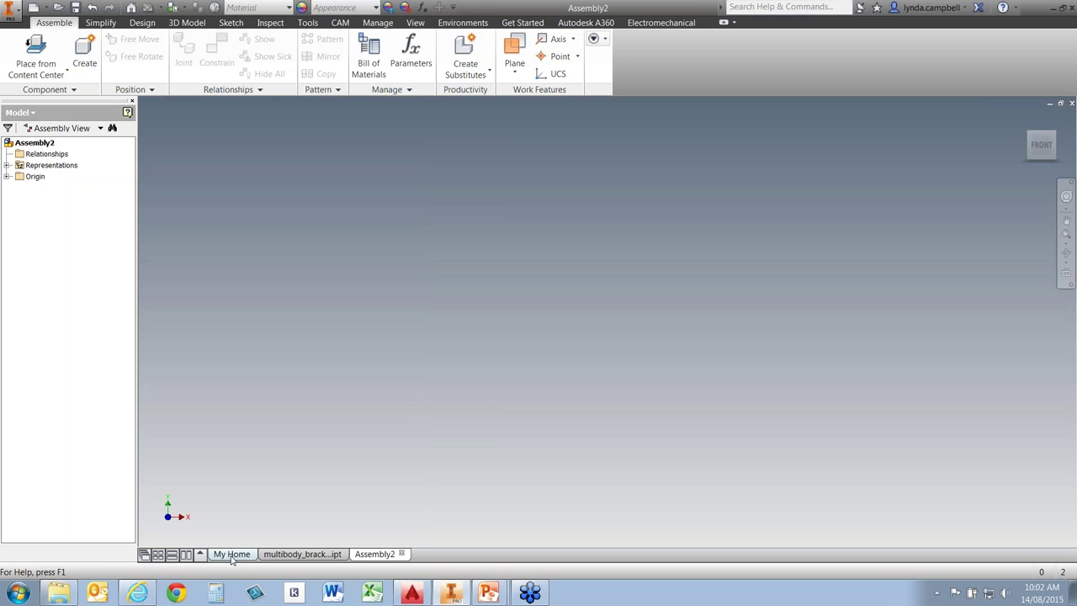
click(232, 555)
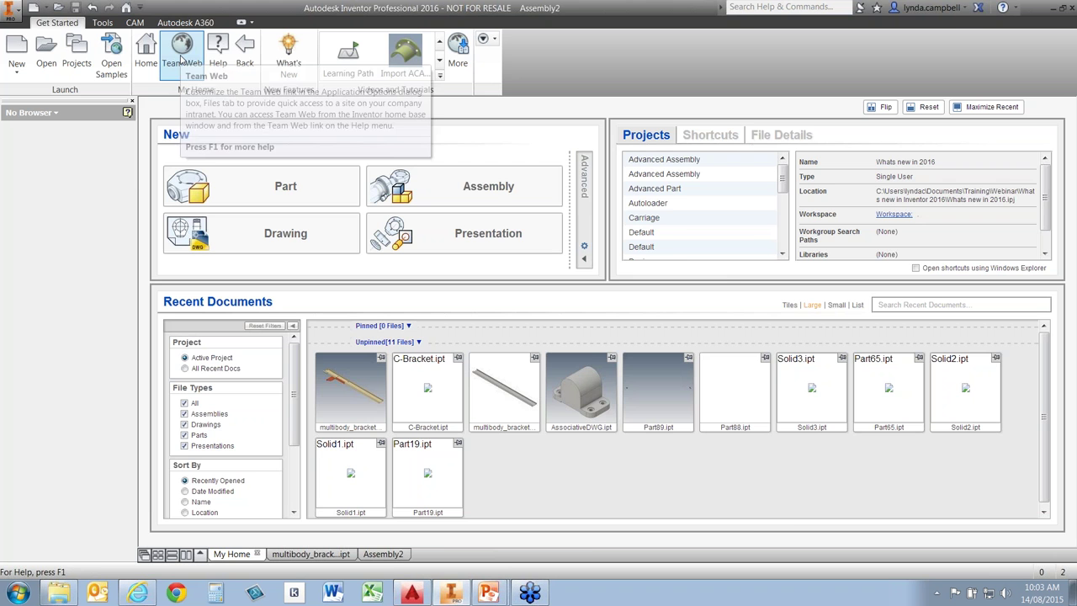
- Preview Team Web, then point it to 'Most downloaded Autodesk Inventor models - GrabCAD.htm' in Options
click(182, 57)
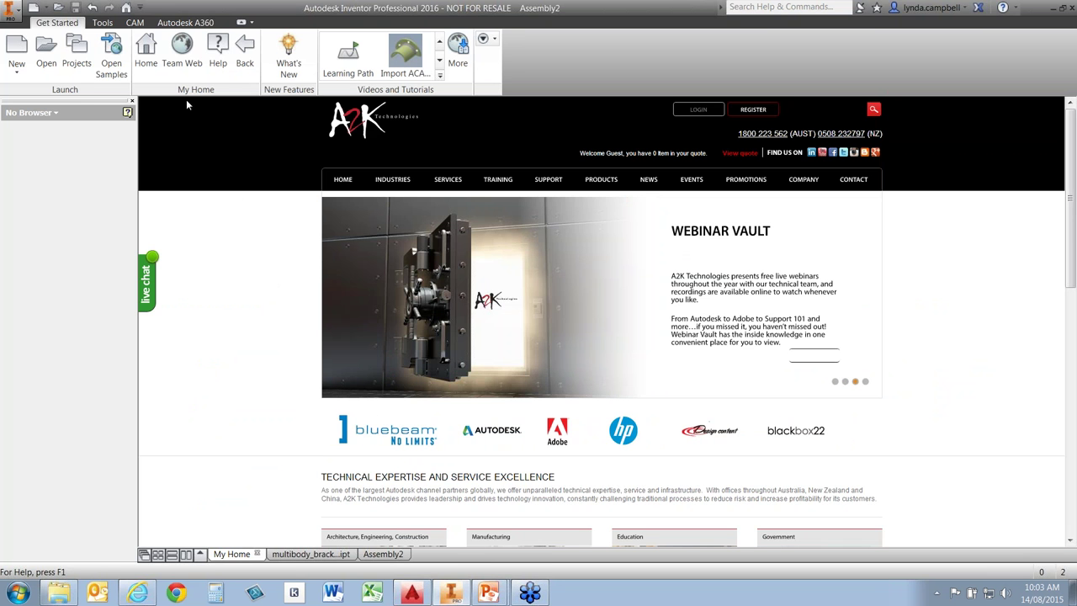
click(146, 49)
click(16, 18)
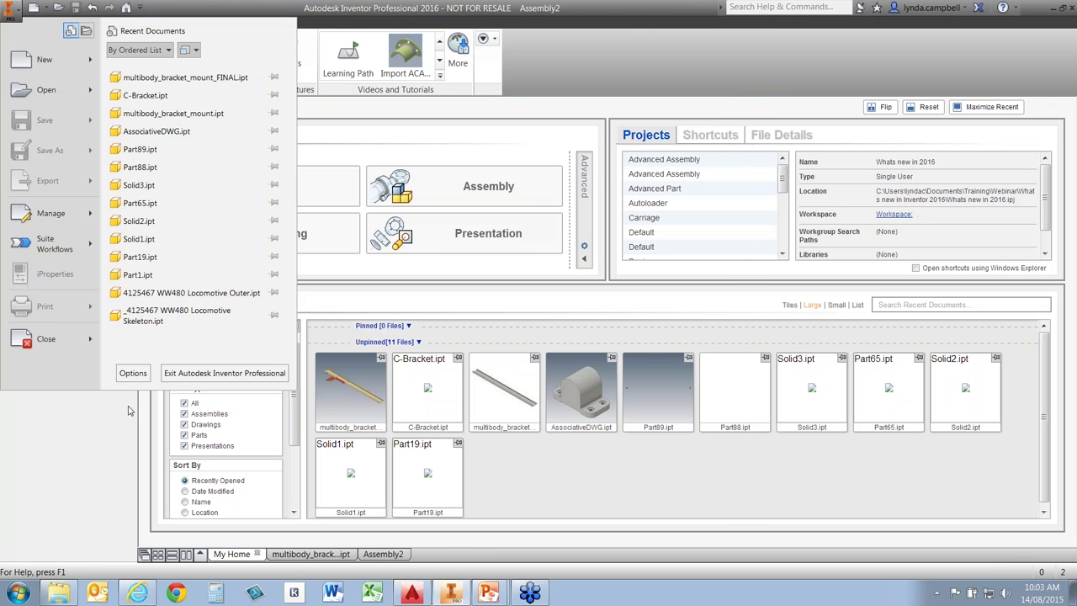
click(134, 373)
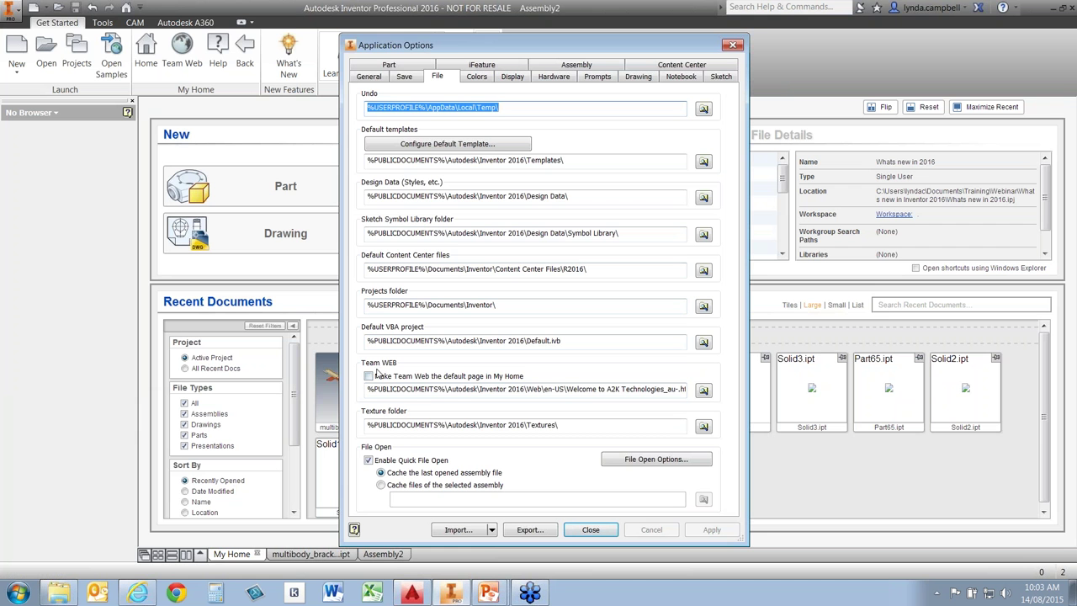
click(703, 391)
click(539, 231)
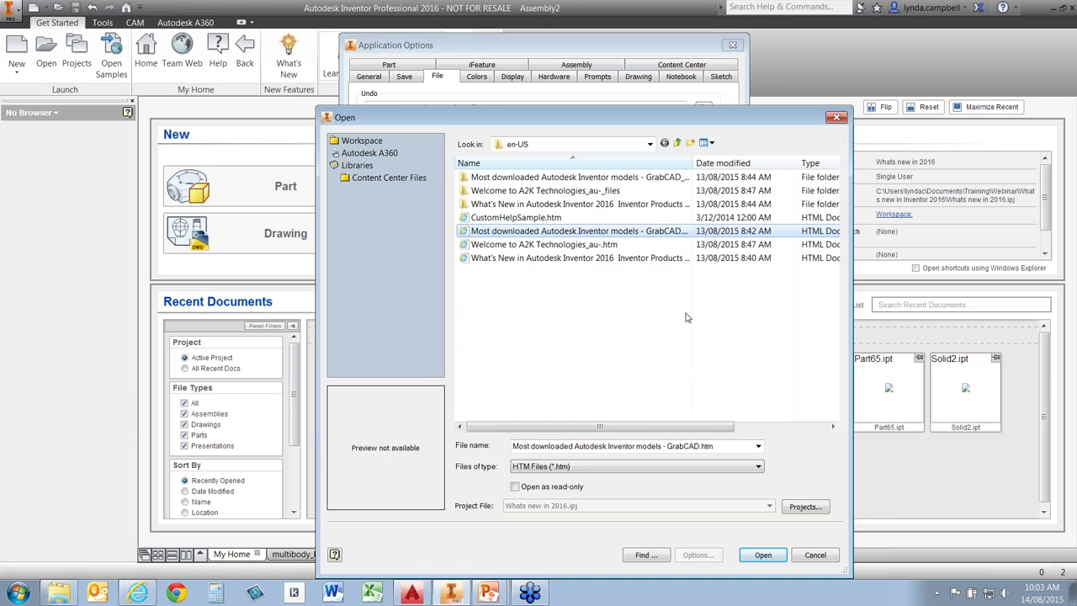
click(762, 554)
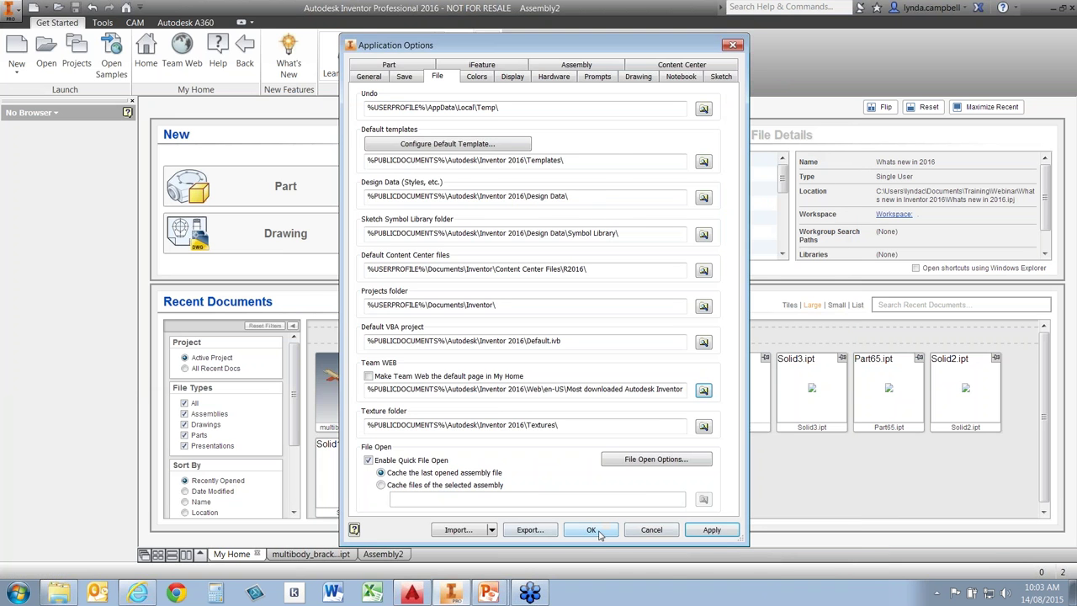
click(592, 530)
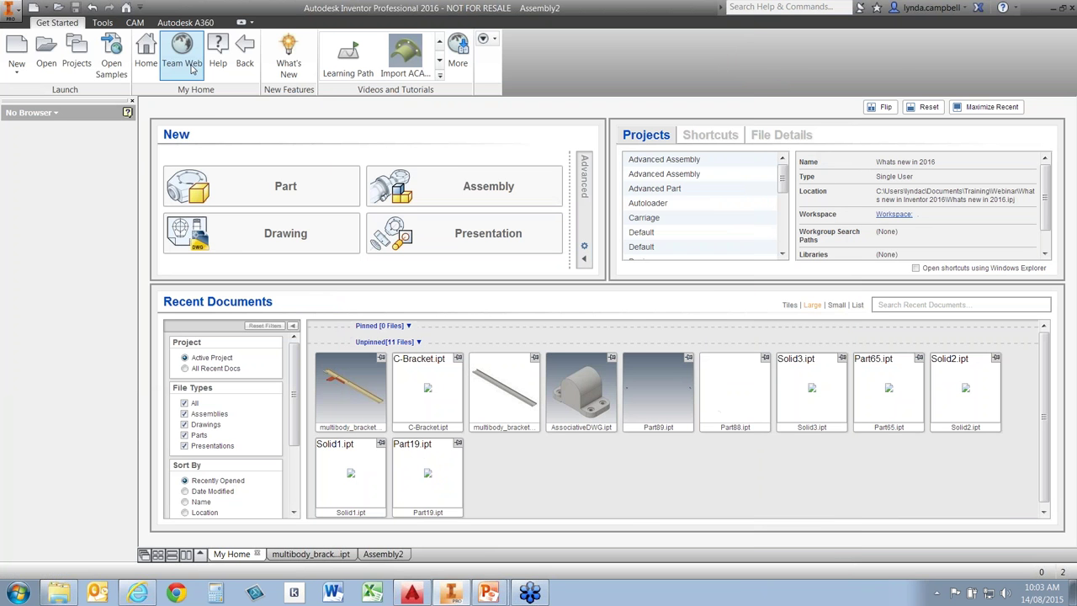
- View the GrabCAD page through Team Web, then request Autodesk's online help twice
click(192, 69)
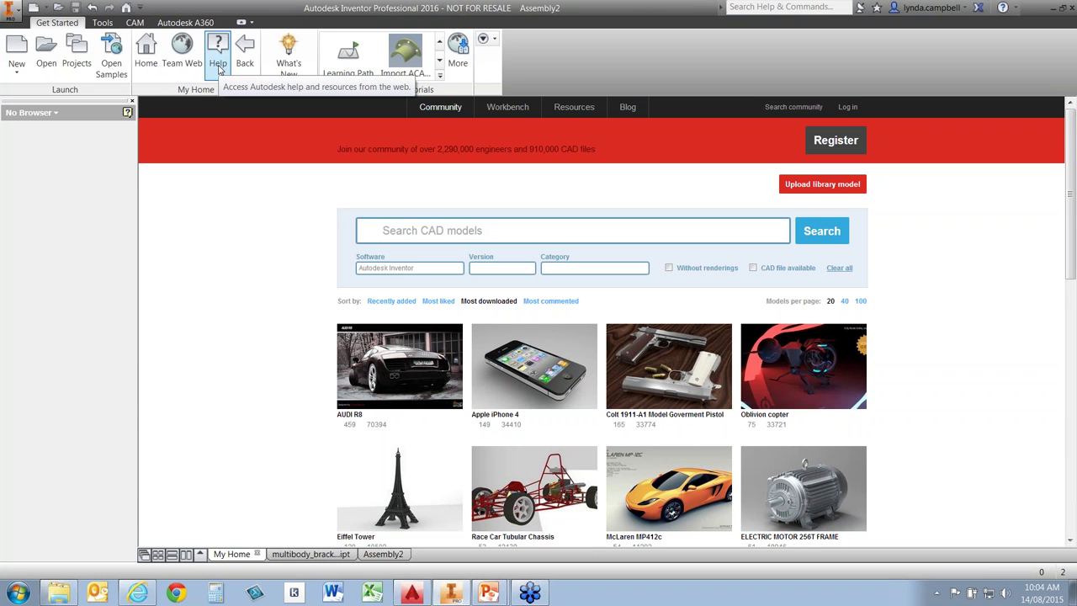
click(218, 67)
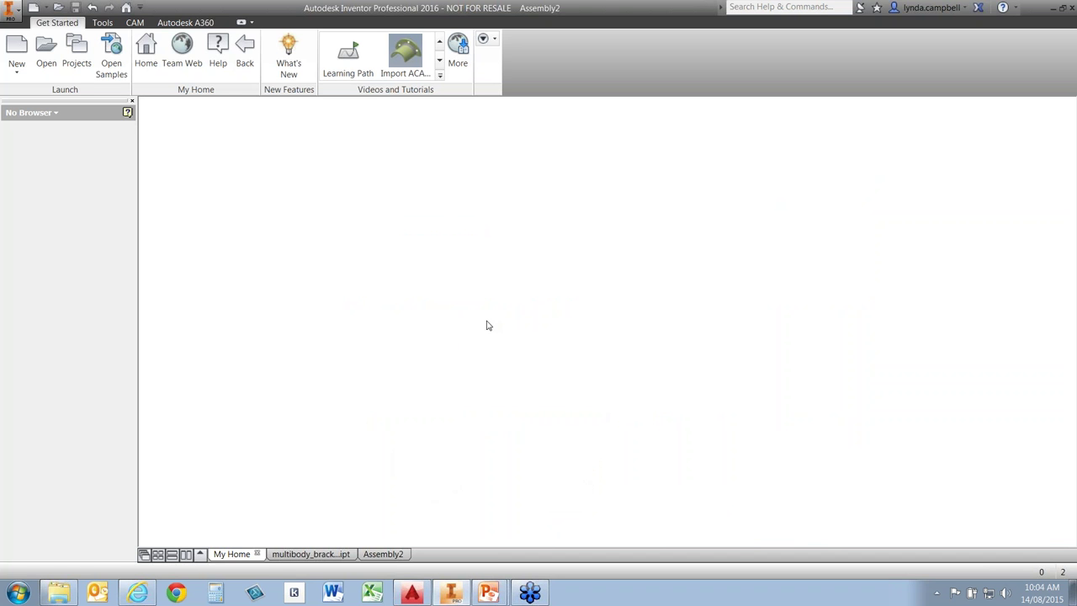
click(218, 68)
- Return to the Home start page with new-file options, projects and 11 recent documents
click(144, 68)
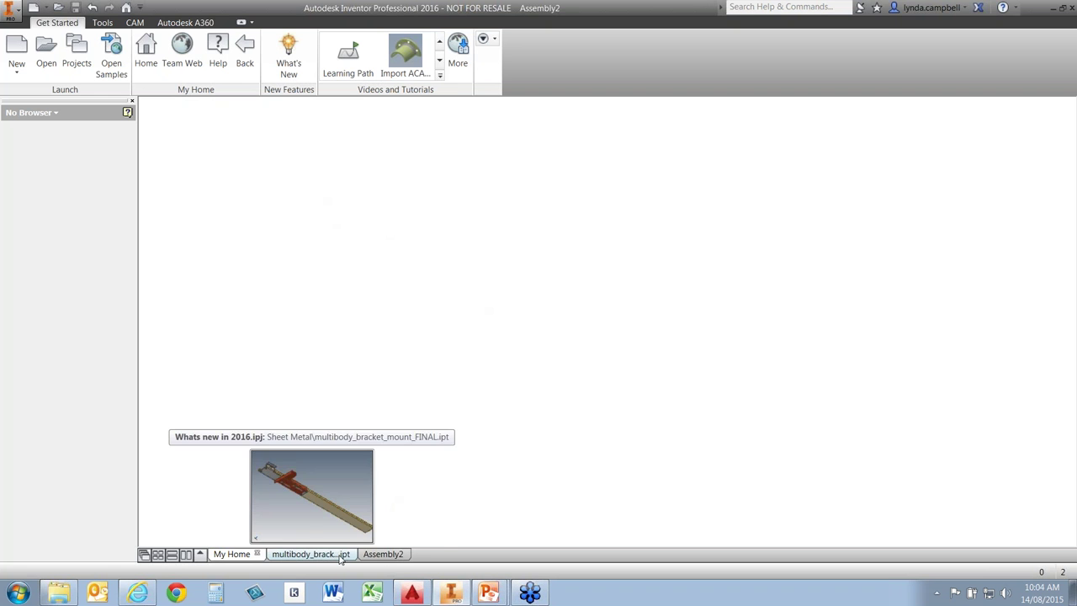
mouse_move(384, 555)
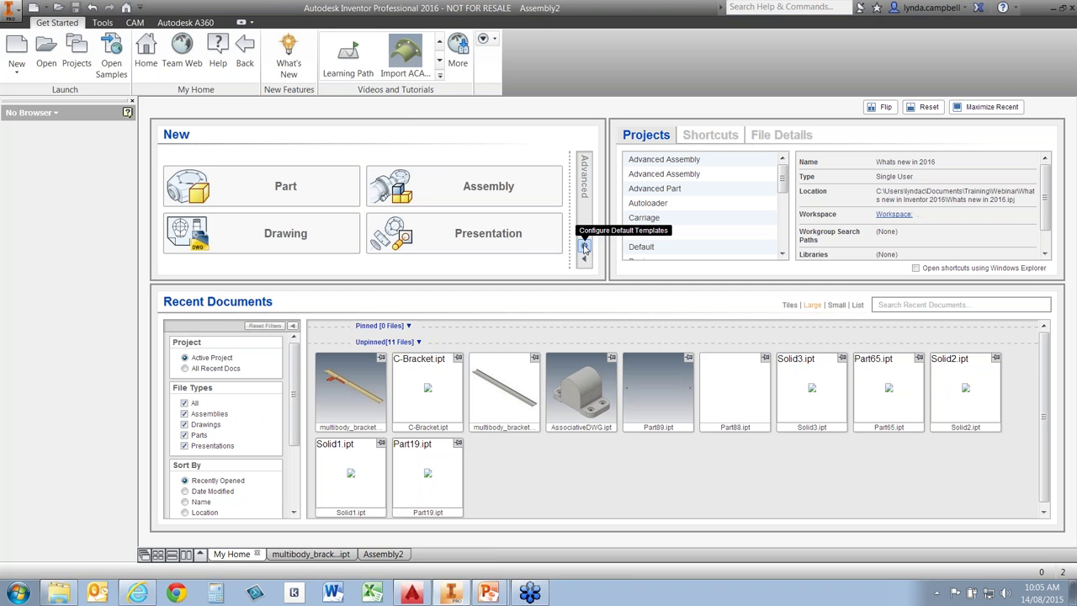
- Review and cancel Configure Default Template, then expand the Advanced templates folder tree
click(585, 247)
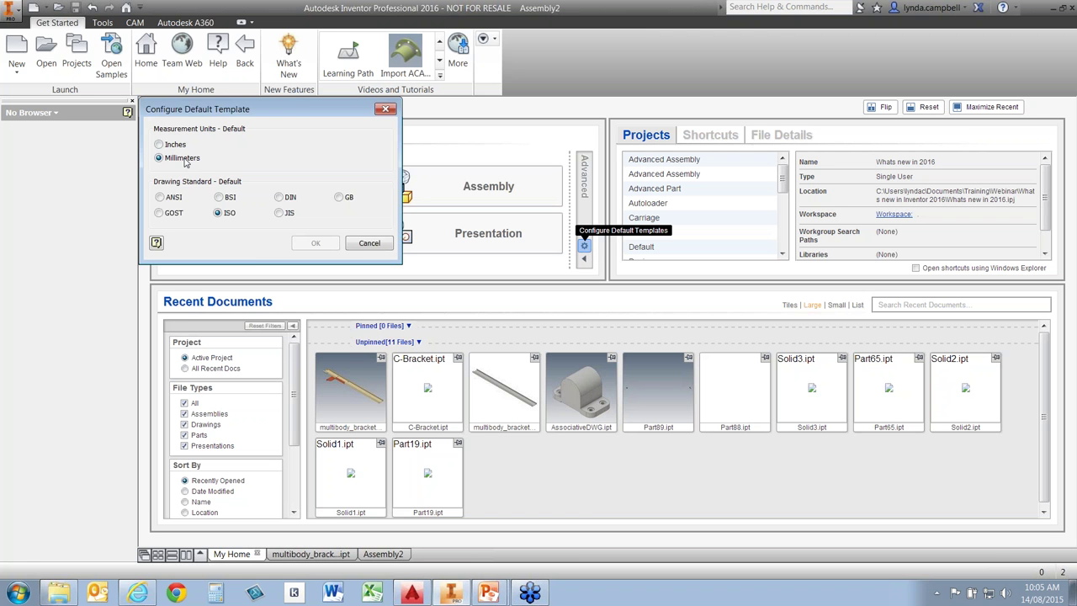
click(369, 242)
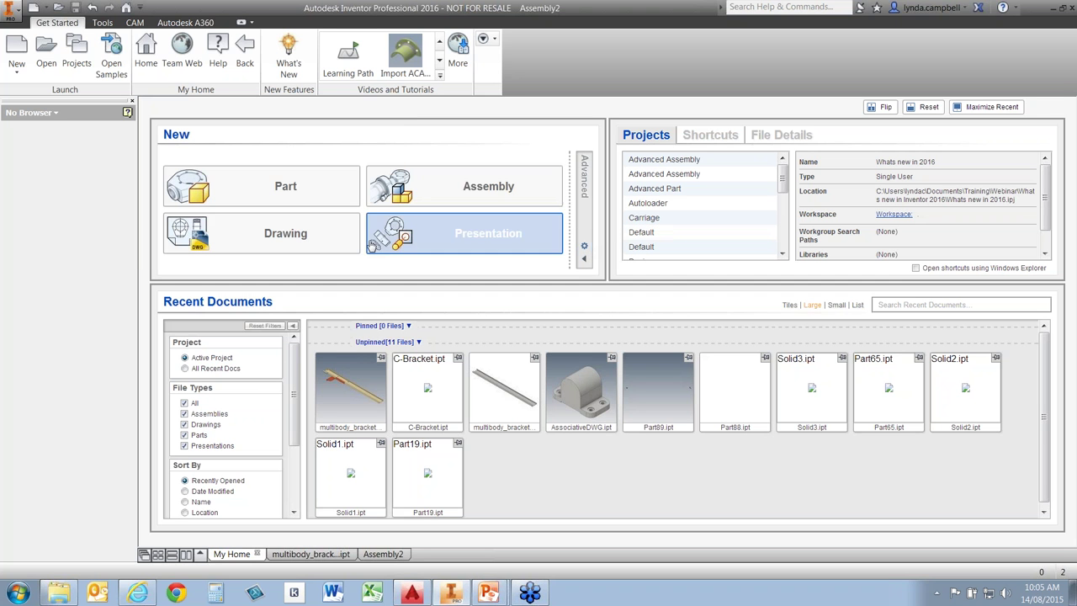
click(586, 260)
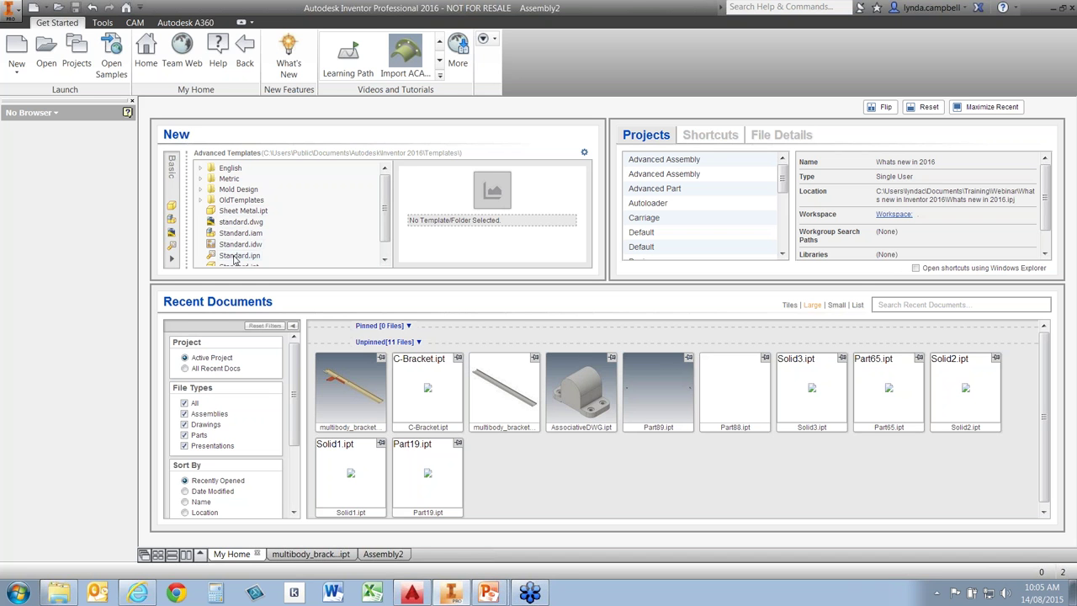
- Expand the English templates folder and scroll Projects to 'Whats new in 2016'
click(200, 169)
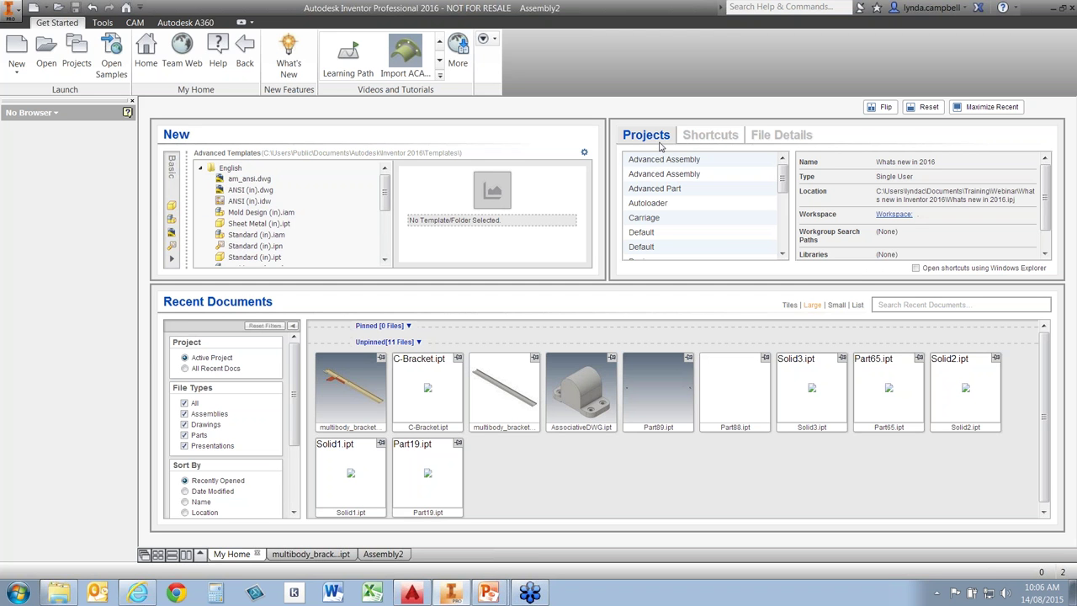
drag(783, 183, 779, 250)
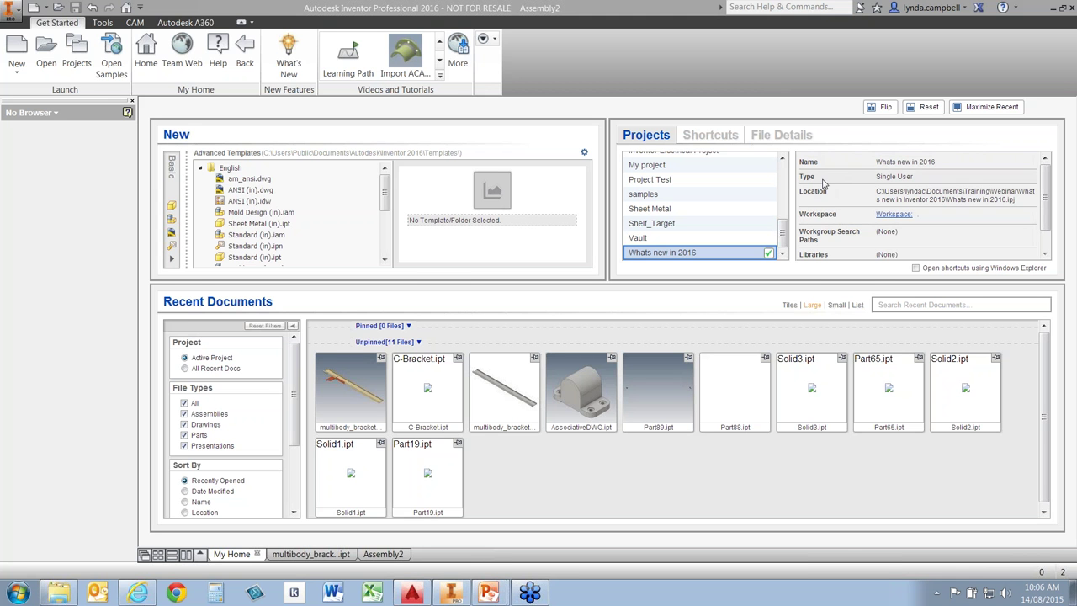
click(893, 214)
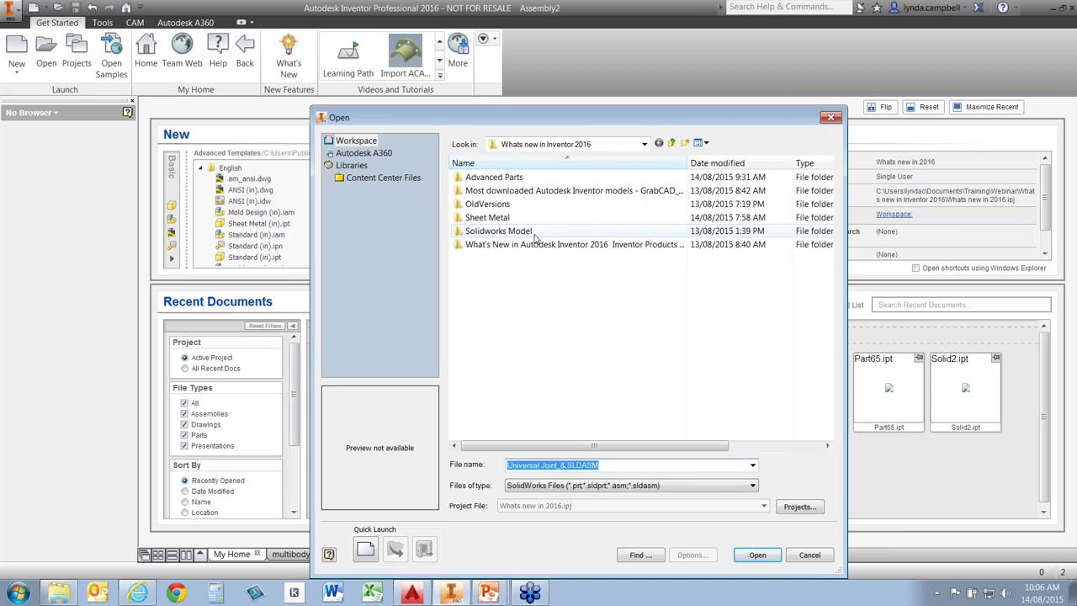
click(831, 117)
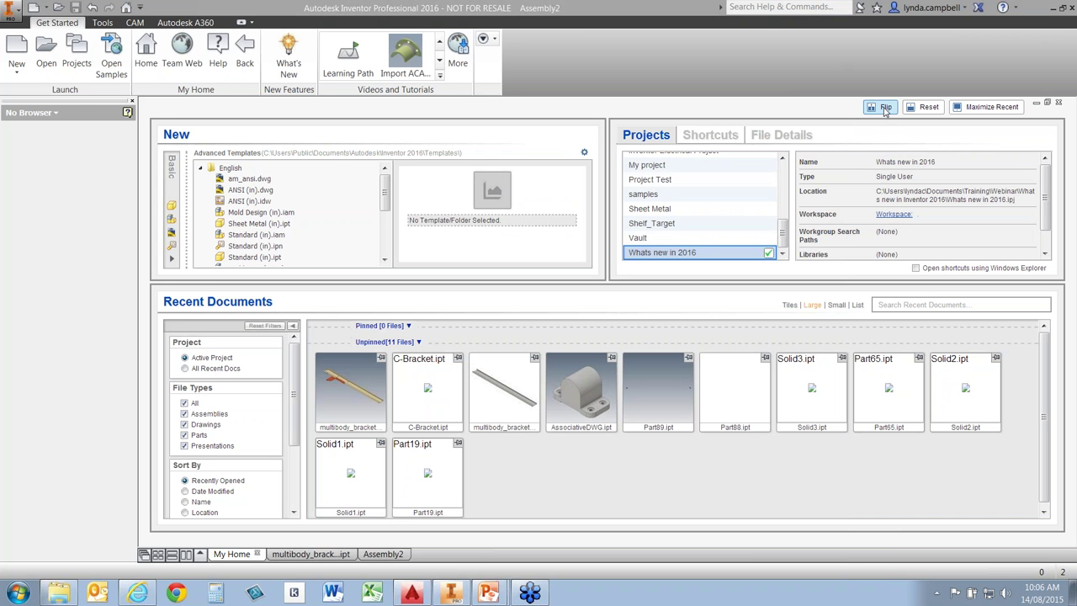
click(885, 110)
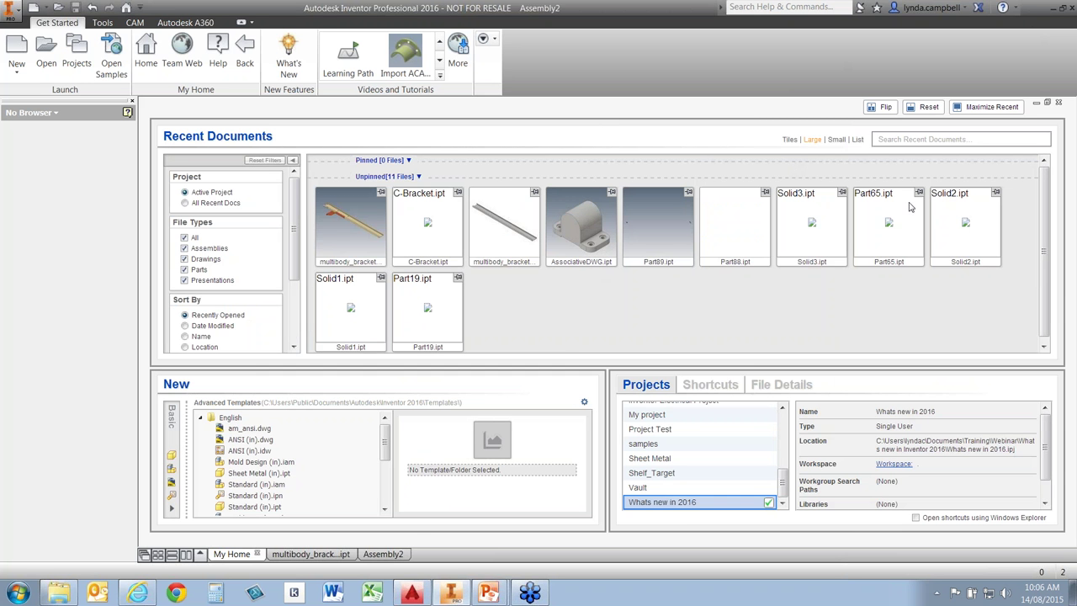
click(978, 111)
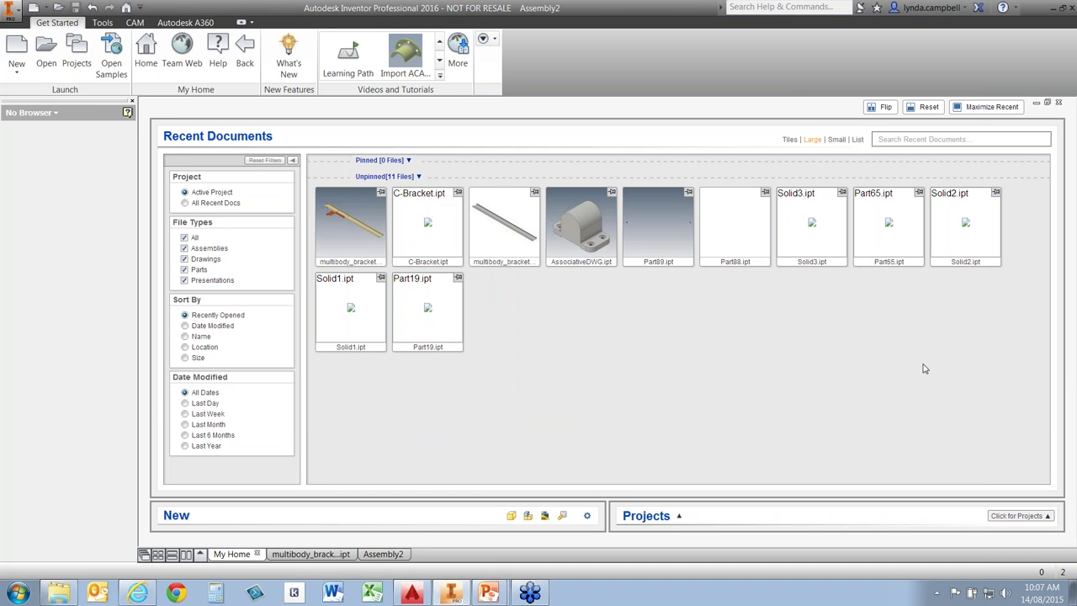
click(929, 108)
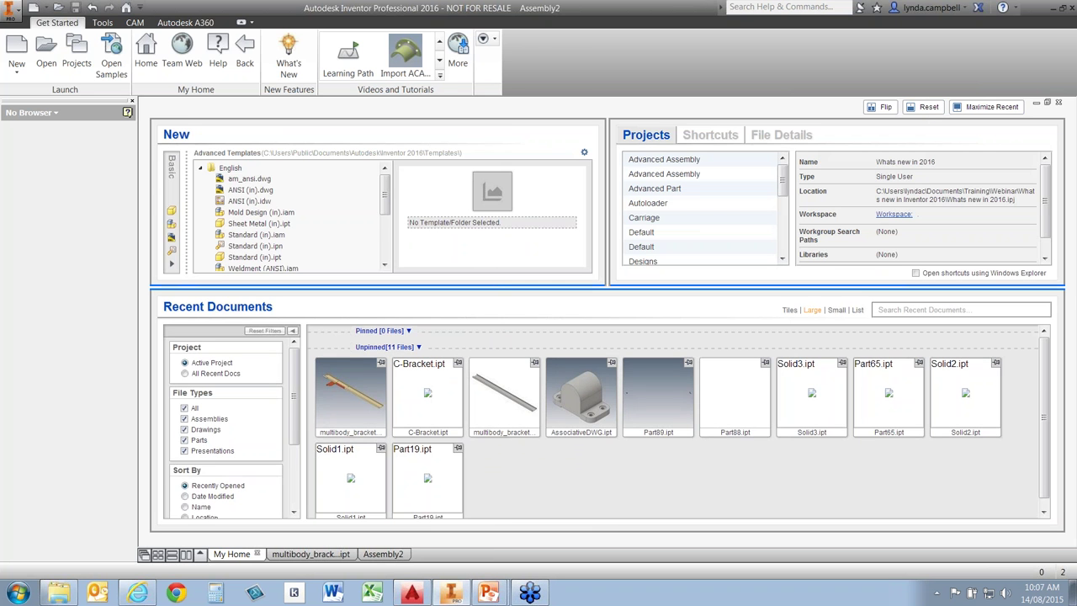
drag(499, 288, 505, 208)
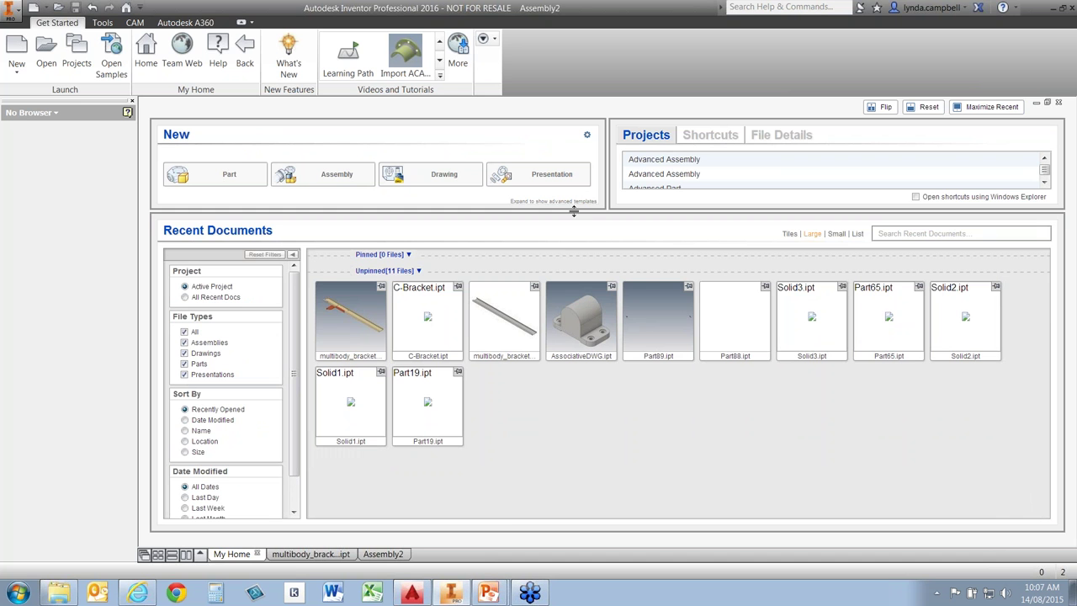
click(929, 108)
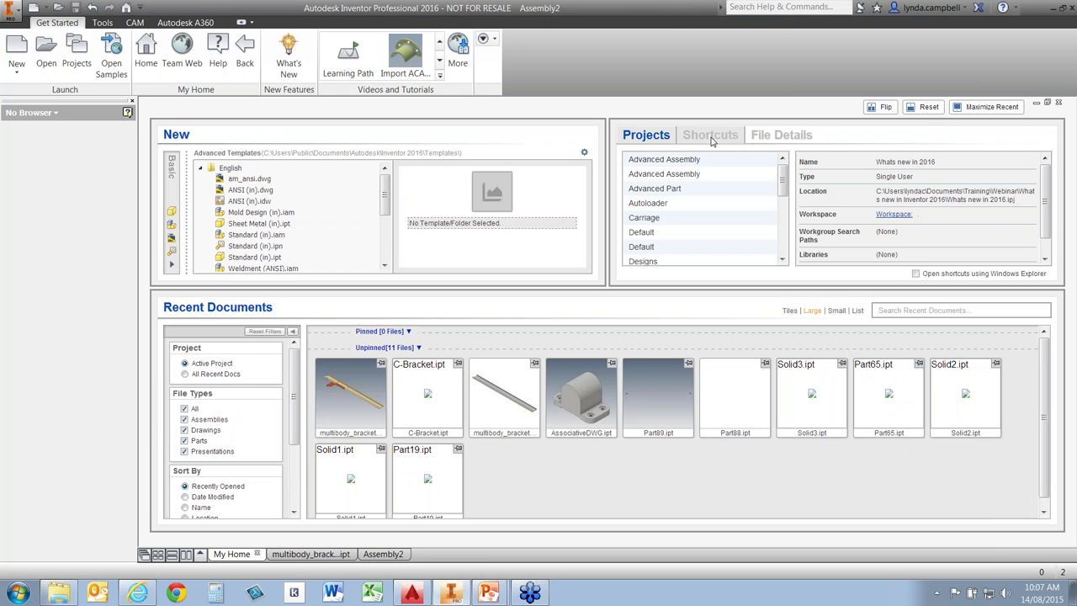
- Show Shortcuts and File Details for multibody_bracket_mount_FINAL.ipt, a 301 KB Inventor 2016 part
click(711, 138)
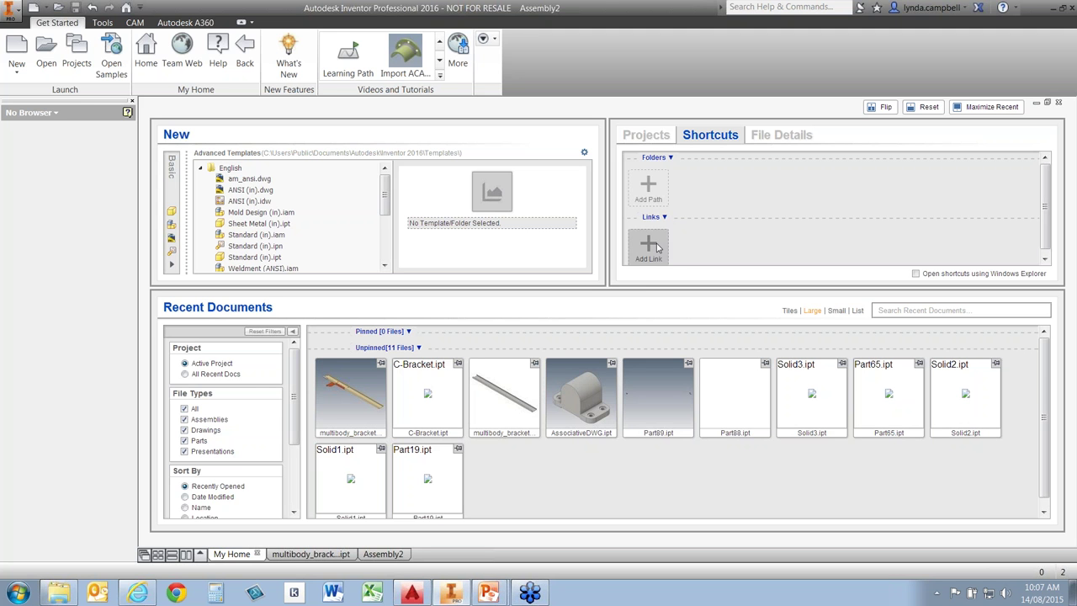
click(779, 137)
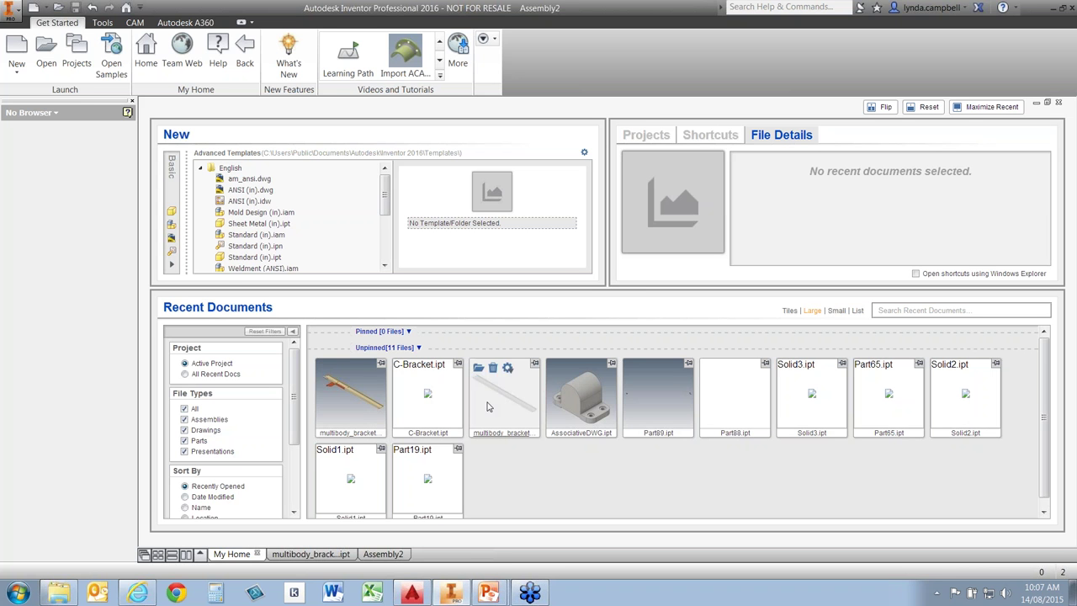
mouse_move(349, 415)
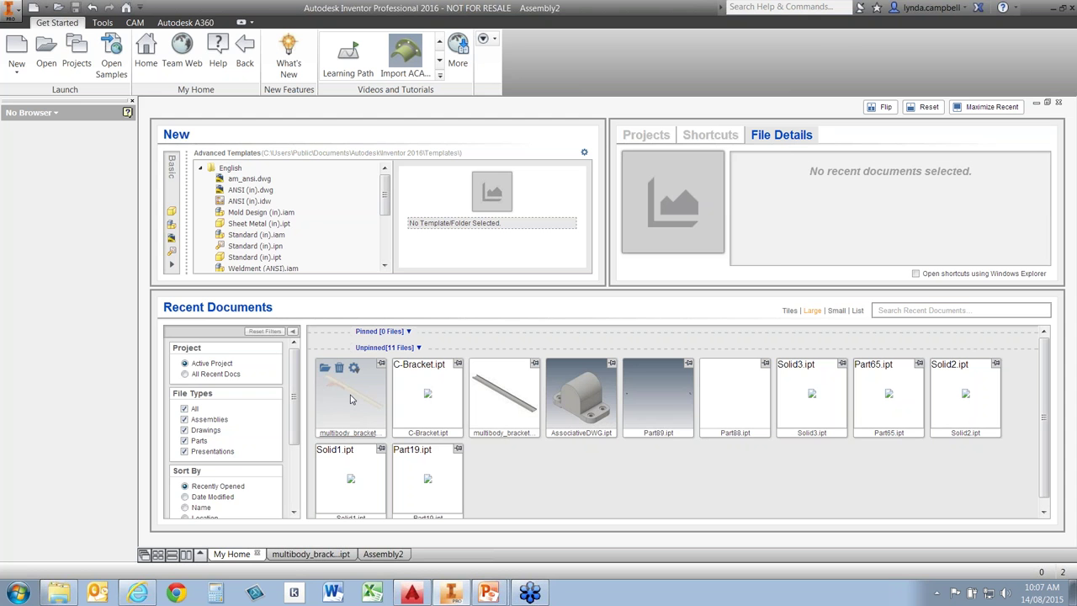
click(352, 400)
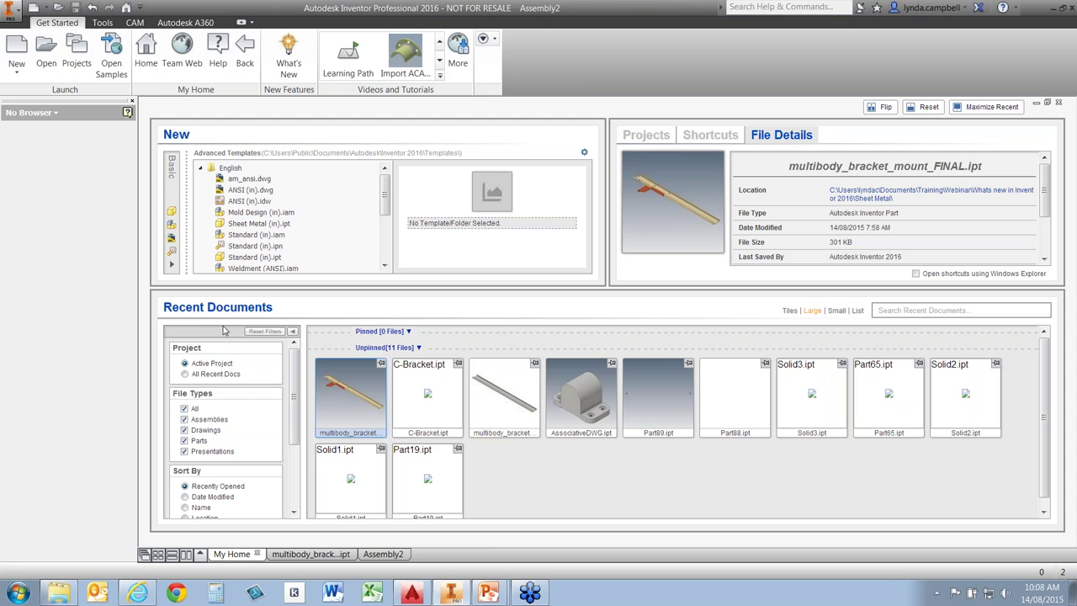
click(790, 312)
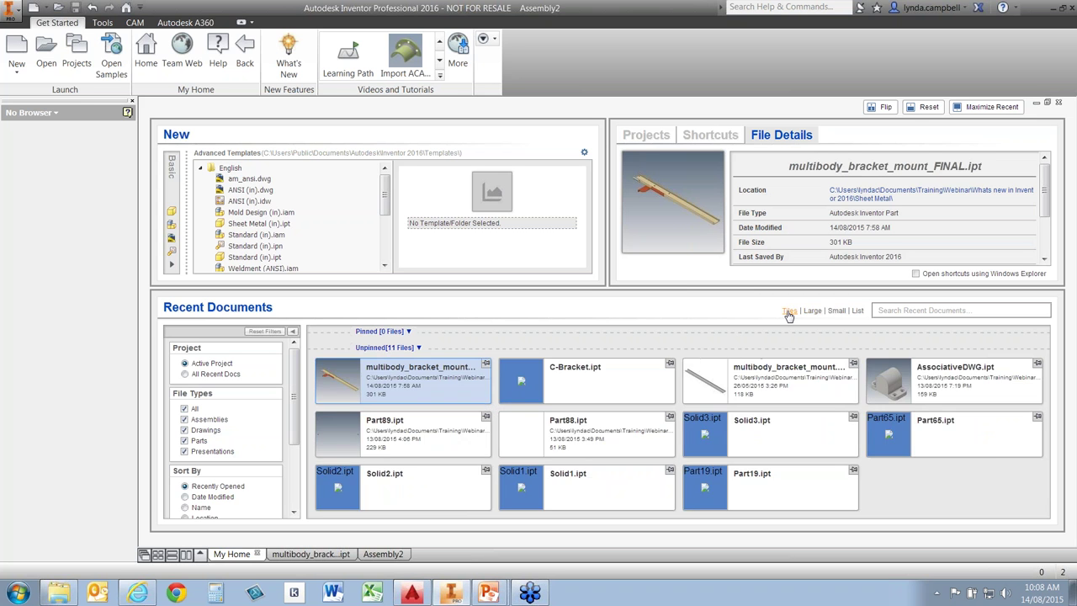
click(813, 311)
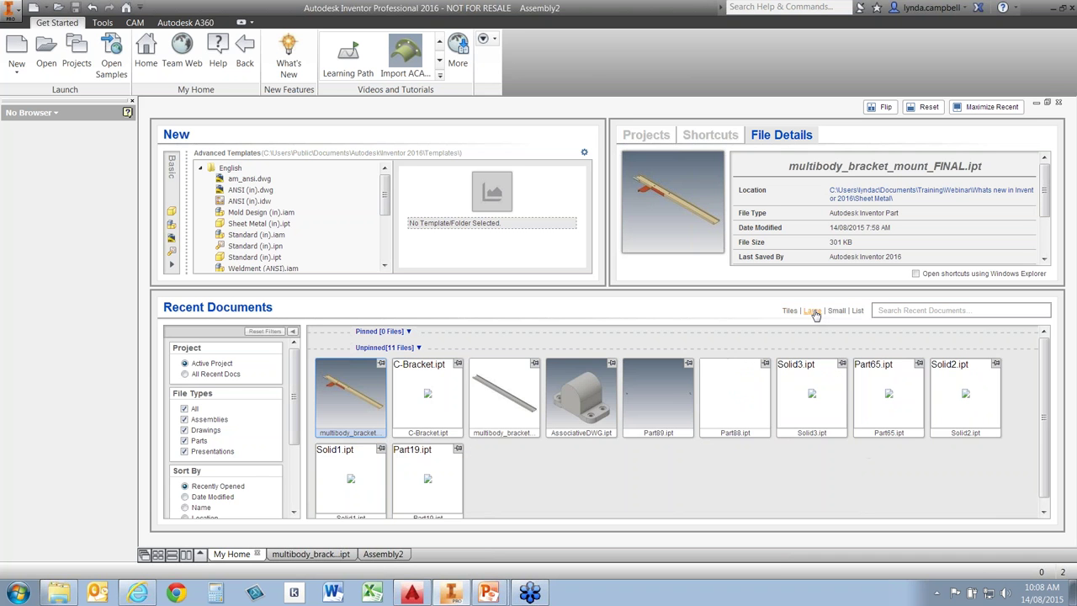
click(837, 312)
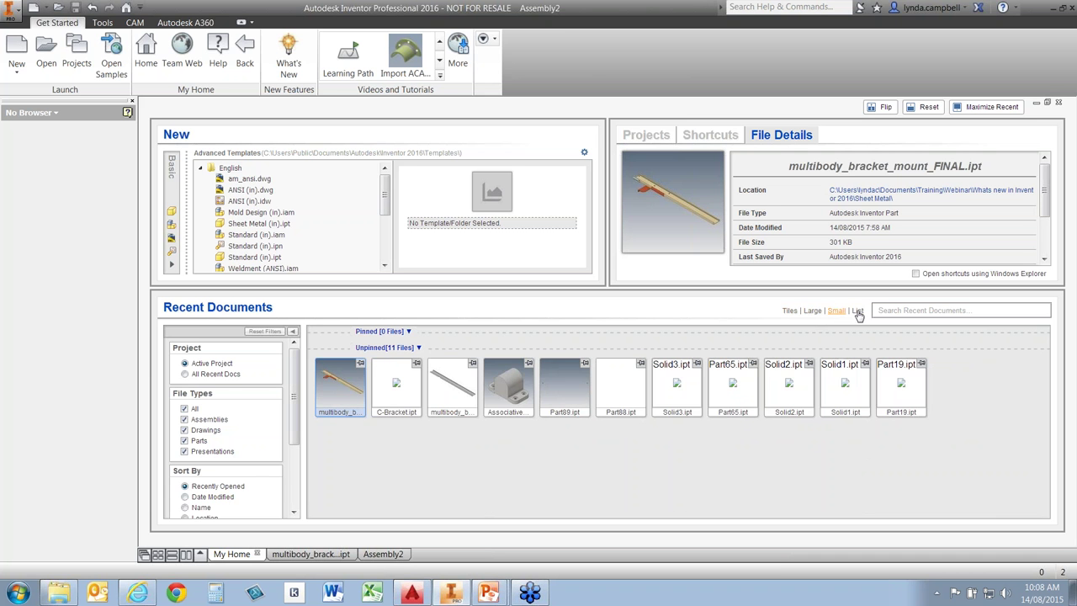
click(858, 311)
click(812, 311)
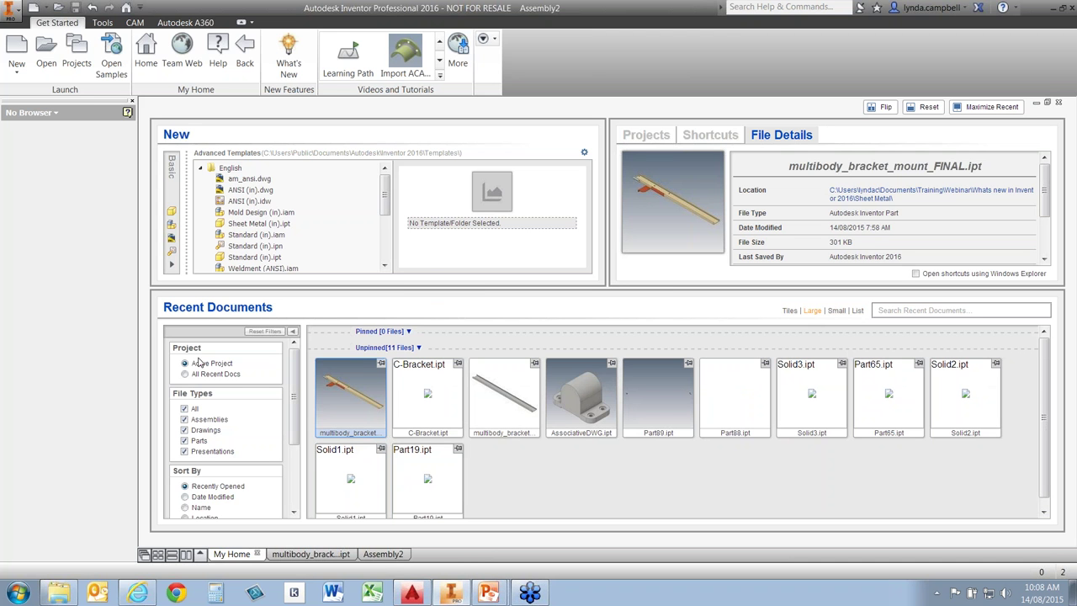
- Collapse New and File Details, try File Types filters, then show all types from Last Week
click(427, 280)
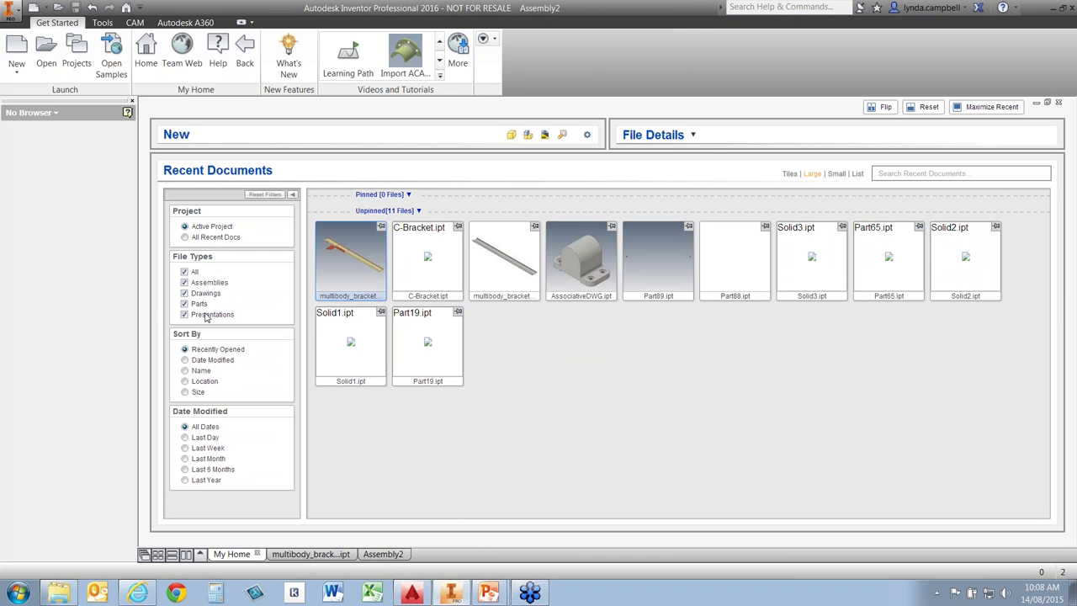
click(186, 283)
click(185, 294)
click(186, 313)
click(185, 304)
click(184, 315)
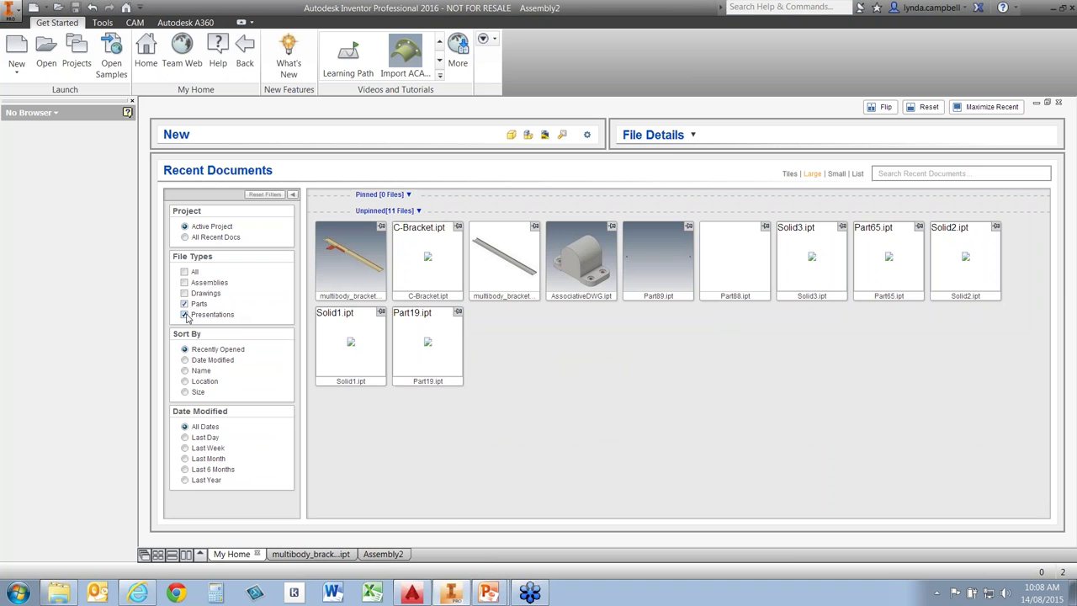
click(187, 273)
click(185, 449)
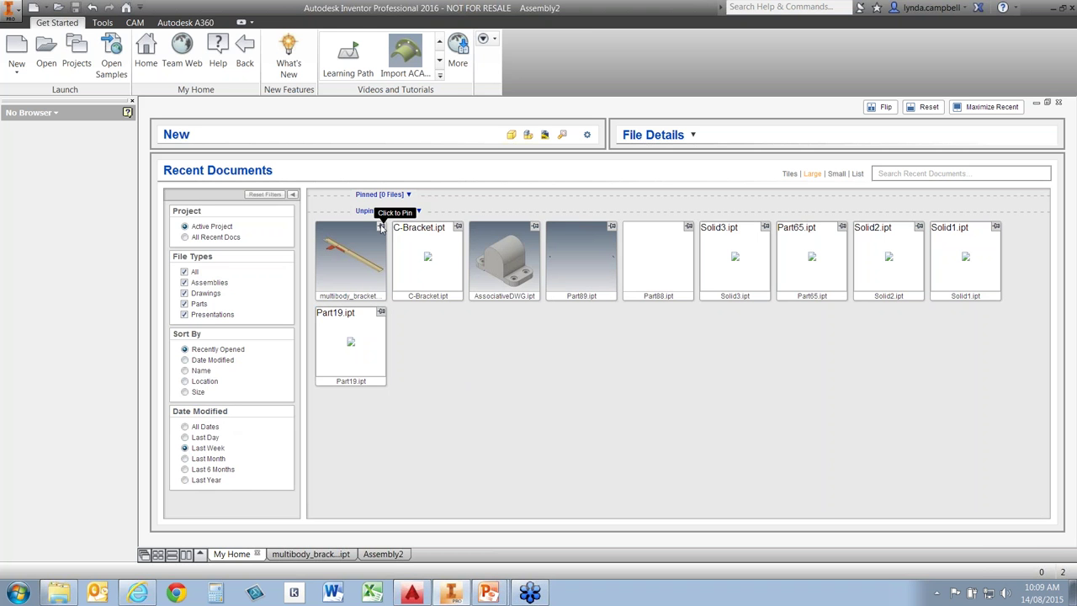
- Pin multibody_bracket in Recent Documents, leaving 1 pinned and 9 unpinned files
click(381, 227)
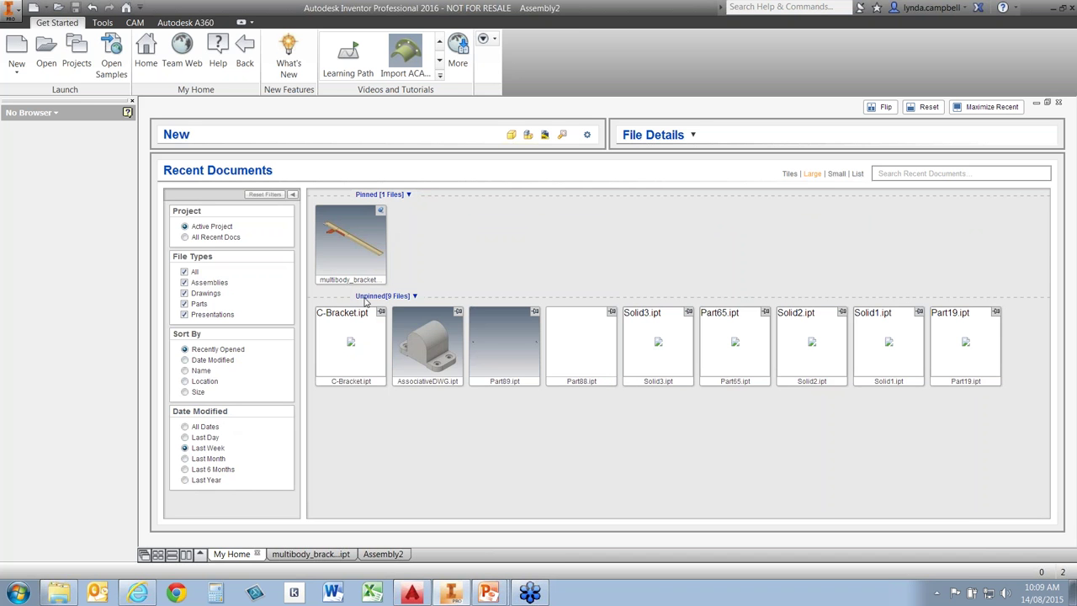
mouse_move(412, 328)
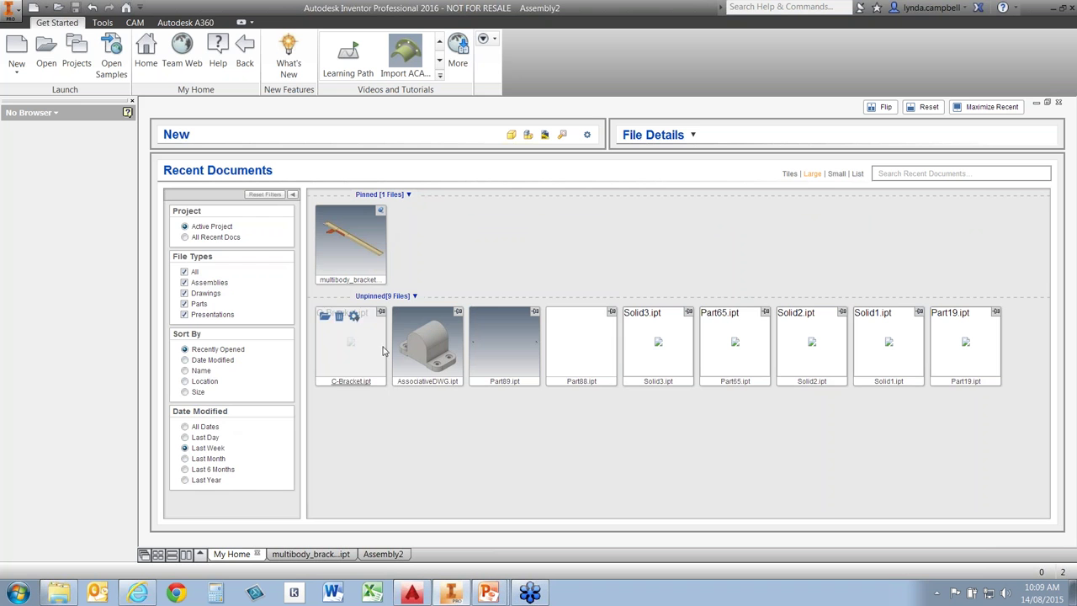
mouse_move(754, 354)
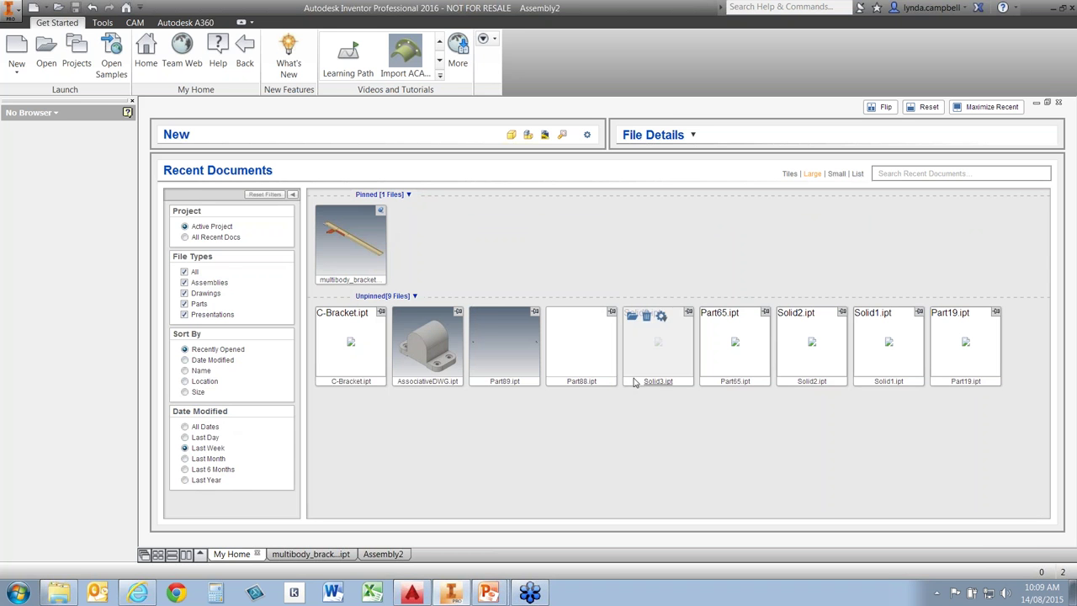
mouse_move(380, 360)
mouse_move(367, 248)
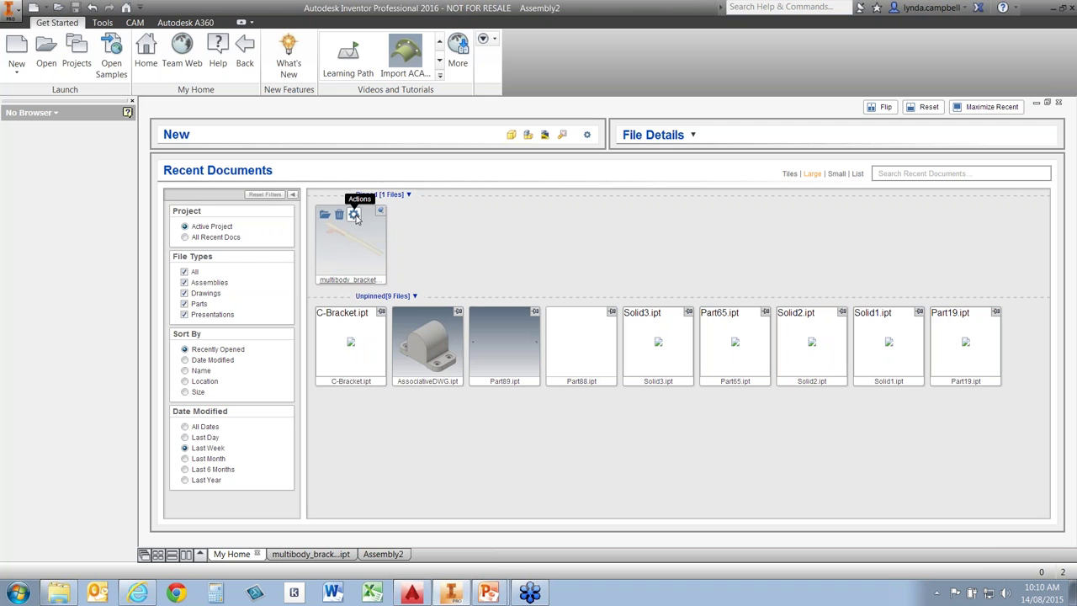
click(354, 214)
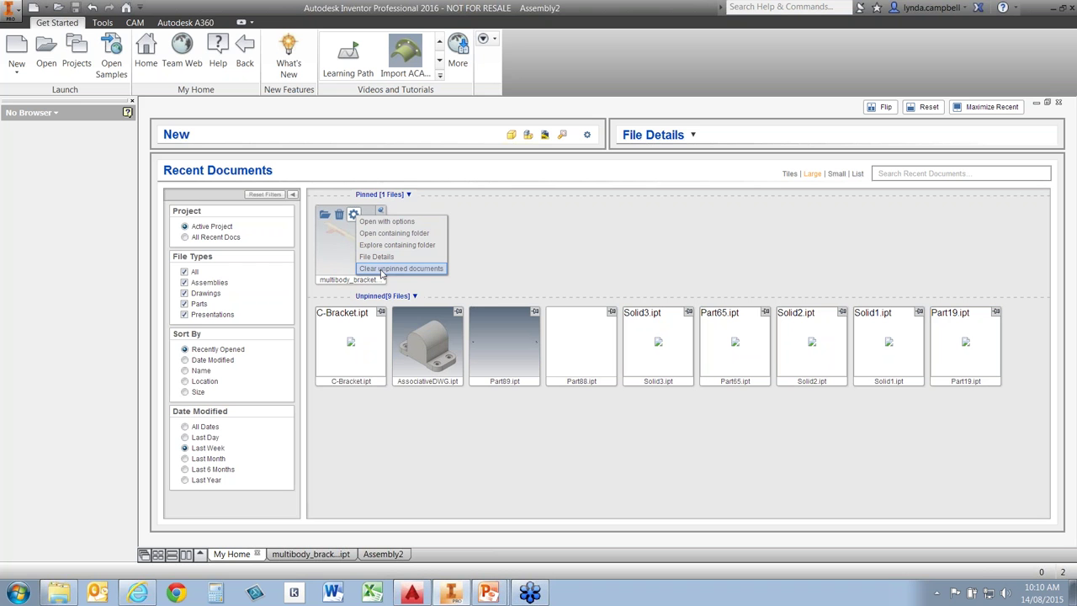
click(383, 223)
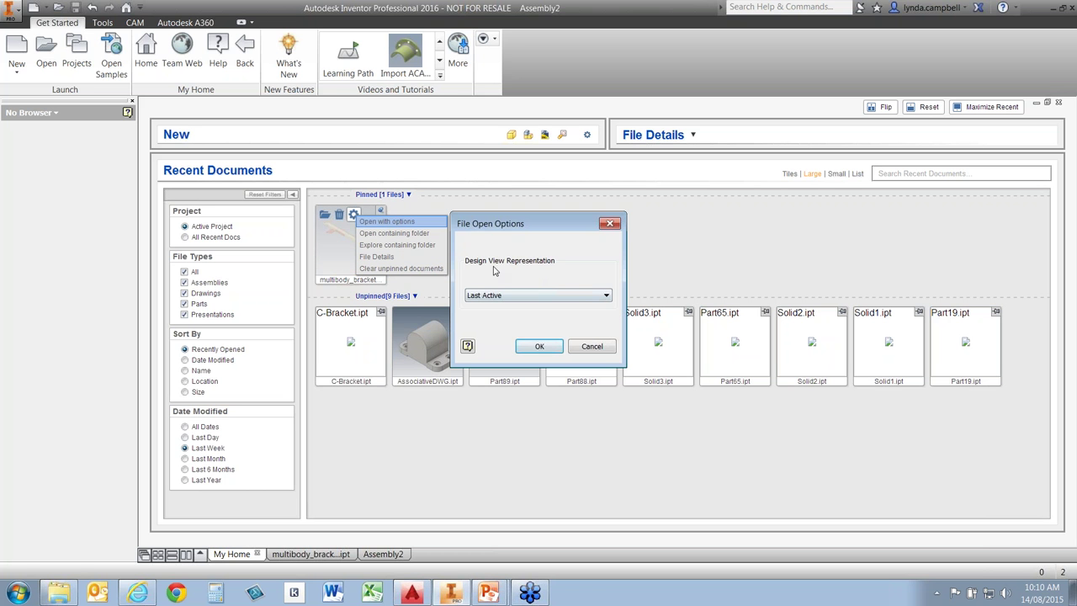
click(606, 297)
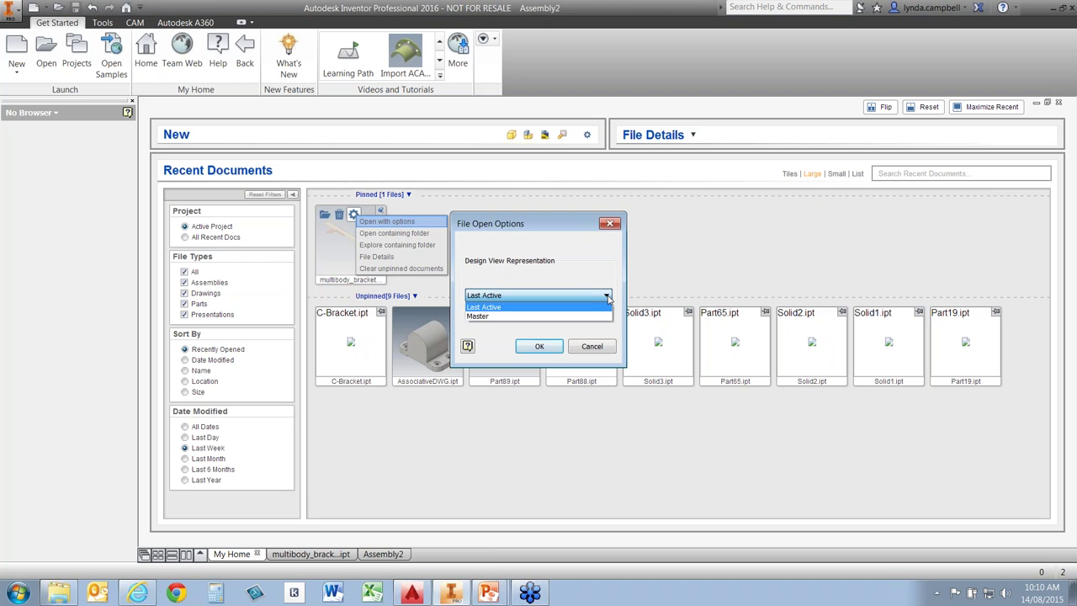
click(606, 297)
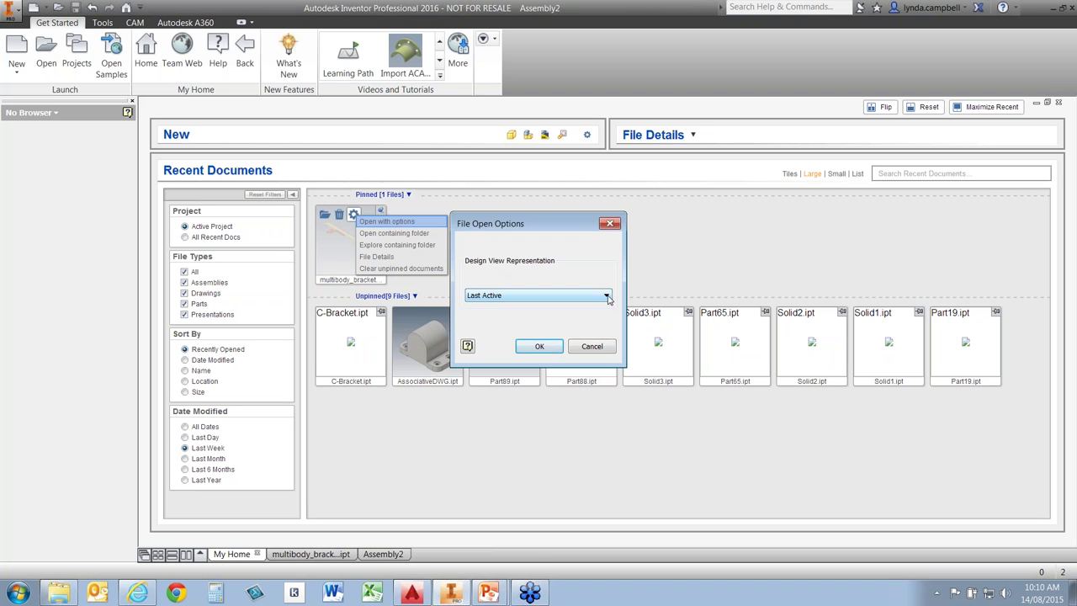
click(591, 346)
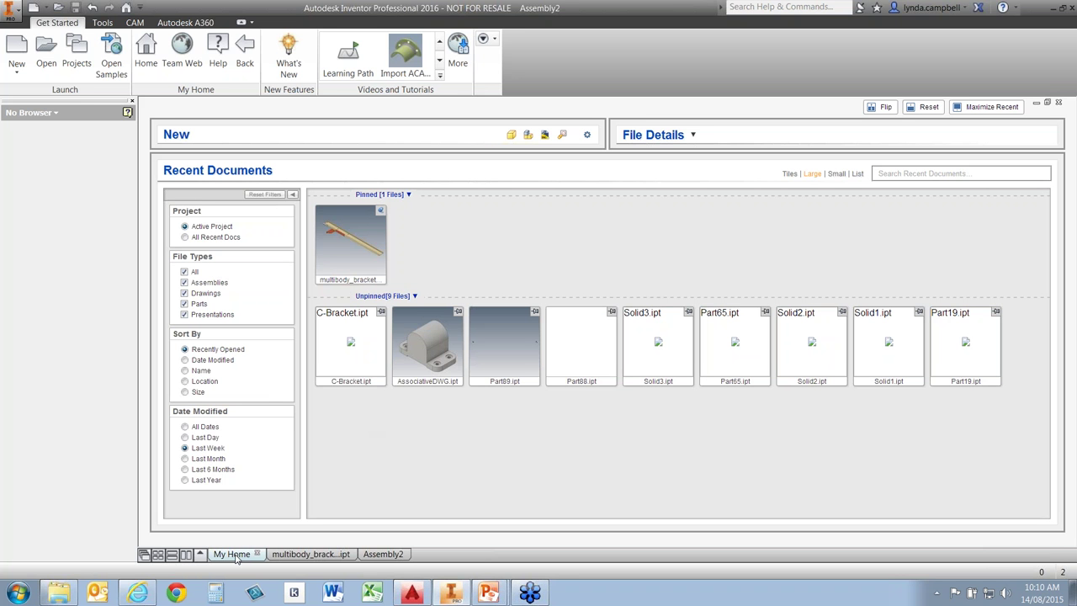
mouse_move(237, 559)
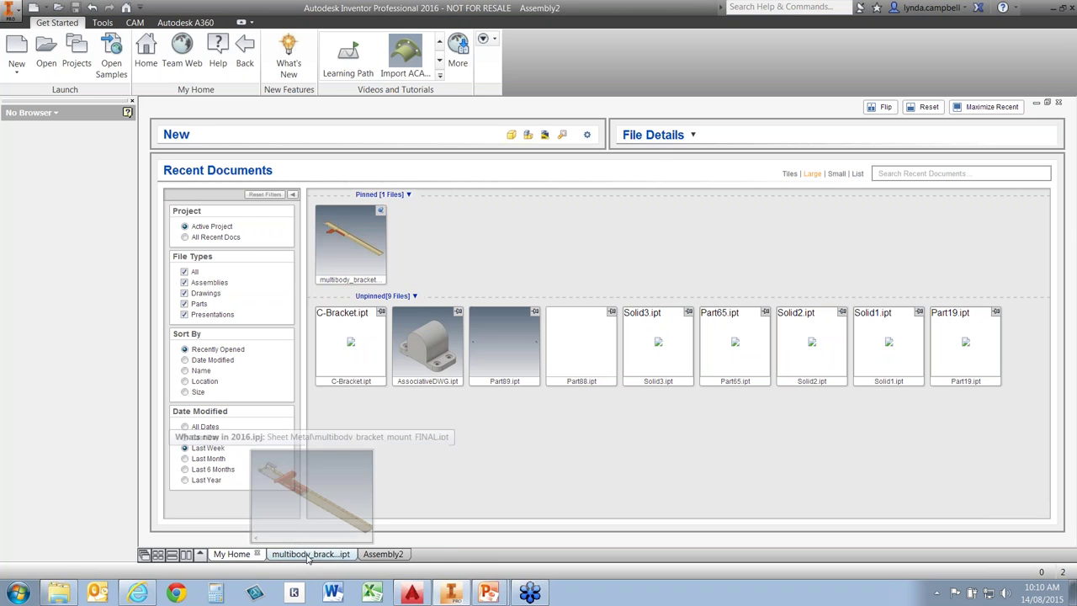
mouse_move(390, 556)
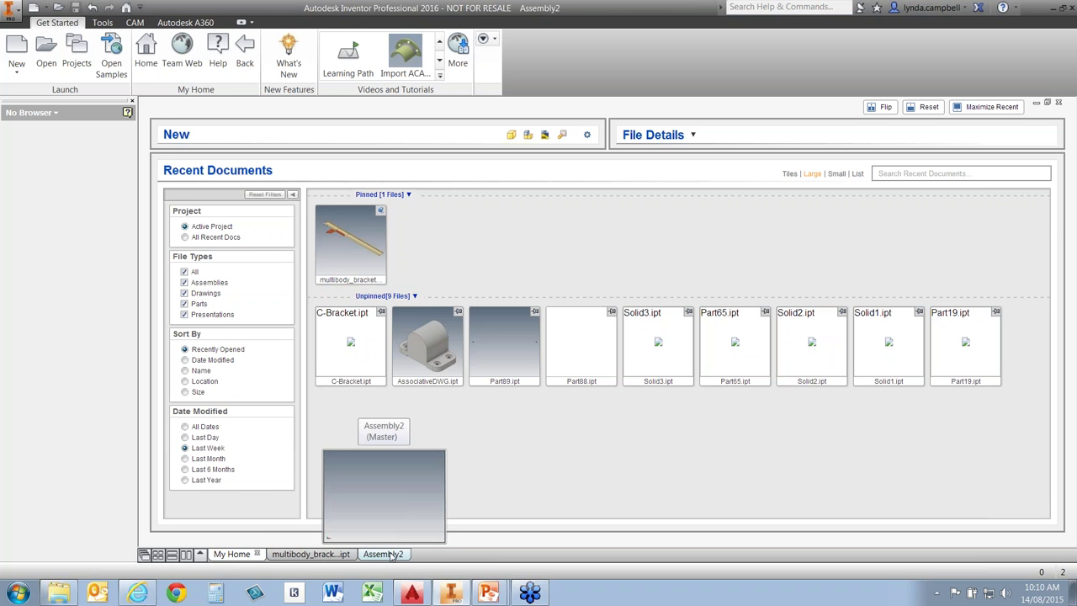
click(391, 555)
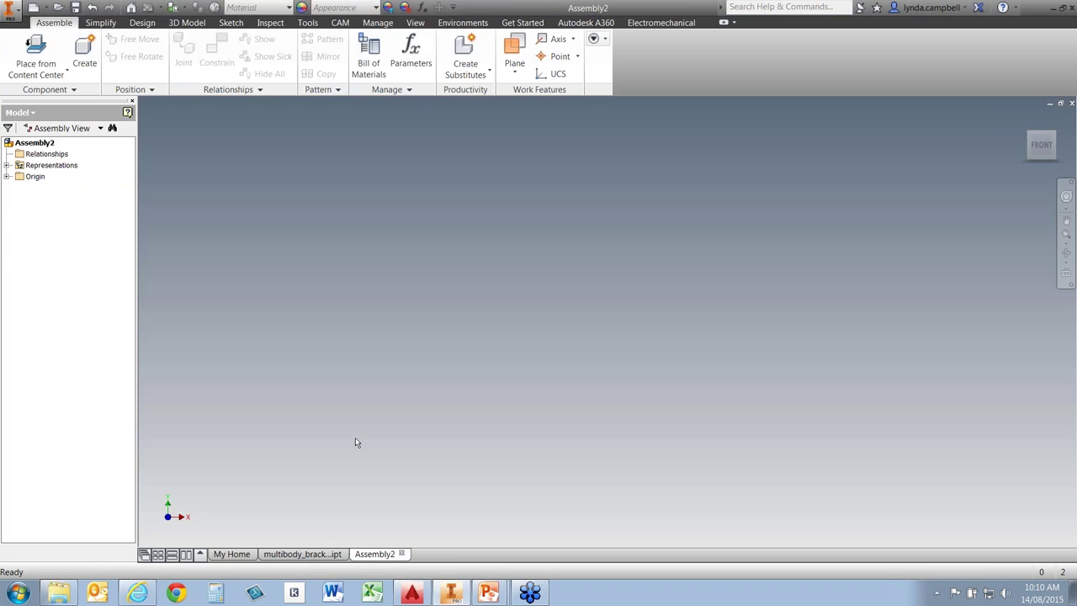
click(233, 555)
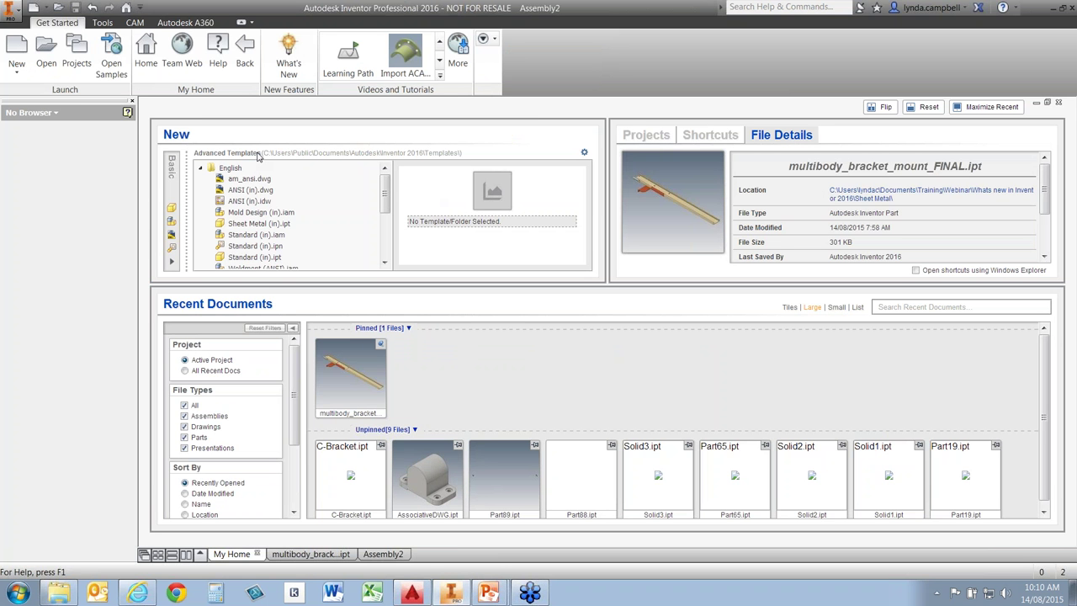
- Switch to the PowerPoint slide show for the AnyCAD Technology slide, then switch to the editing window
mouse_move(495, 514)
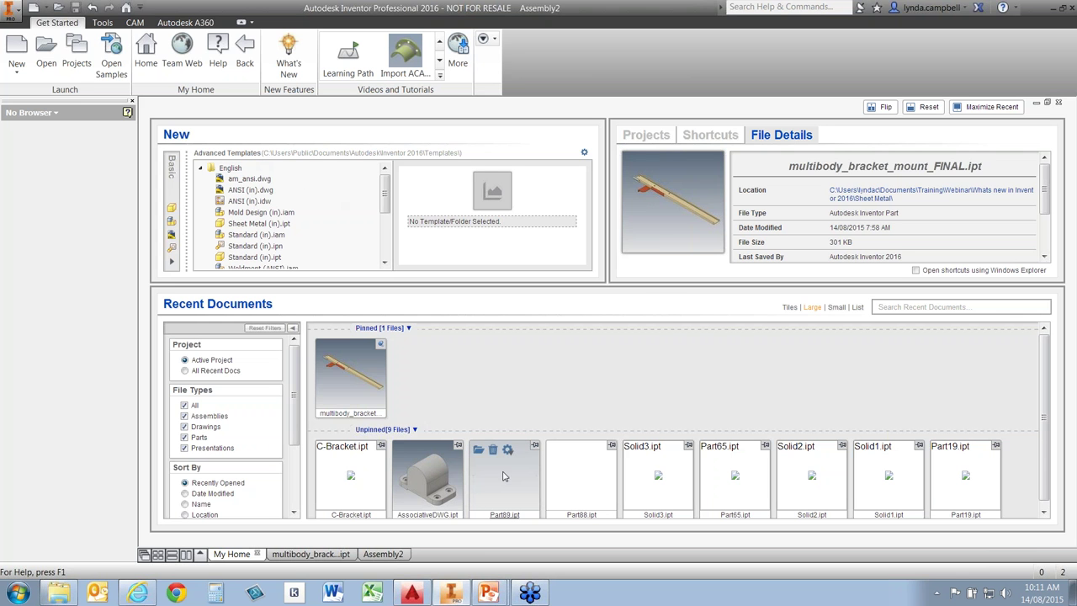
key(alt+Tab)
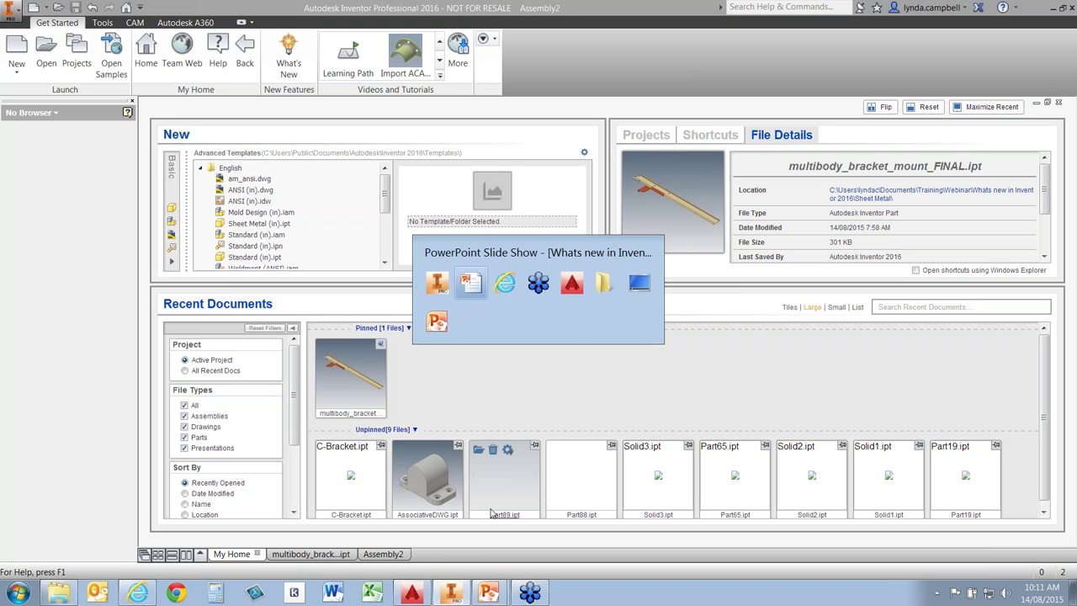
key(alt+Tab)
key(alt+Tab)
key(alt+Tab)
key(alt+Tab)
key(alt+Tab)
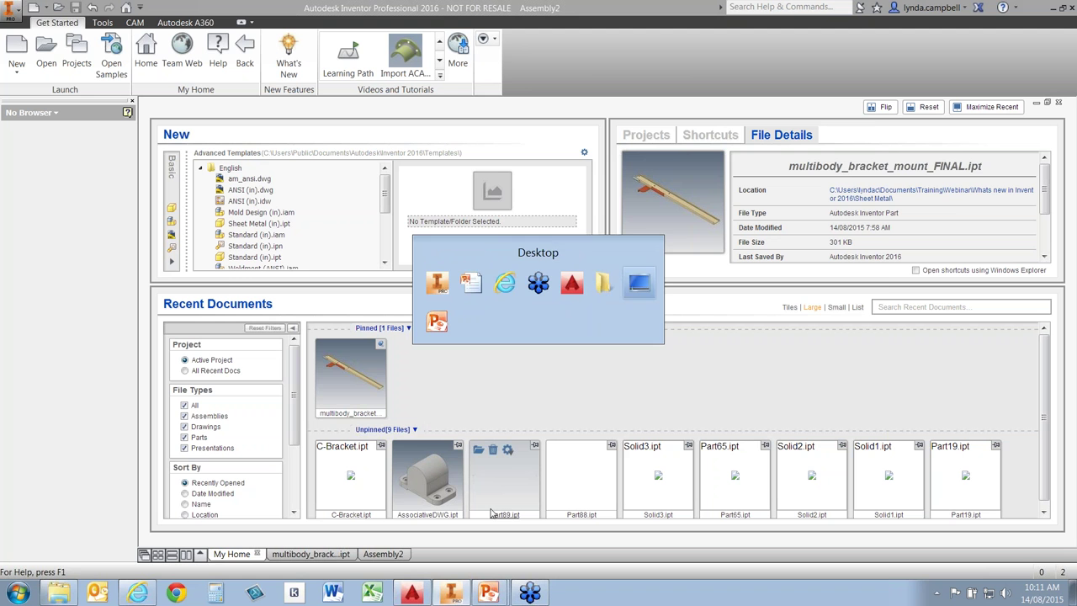
key(Escape)
key(alt+Tab)
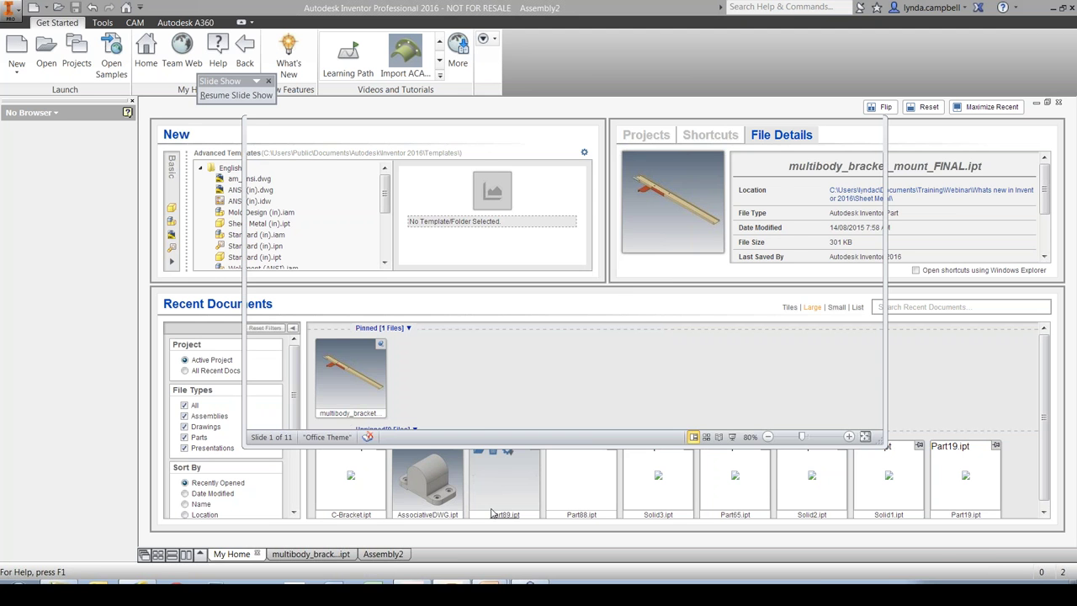
key(alt+Tab)
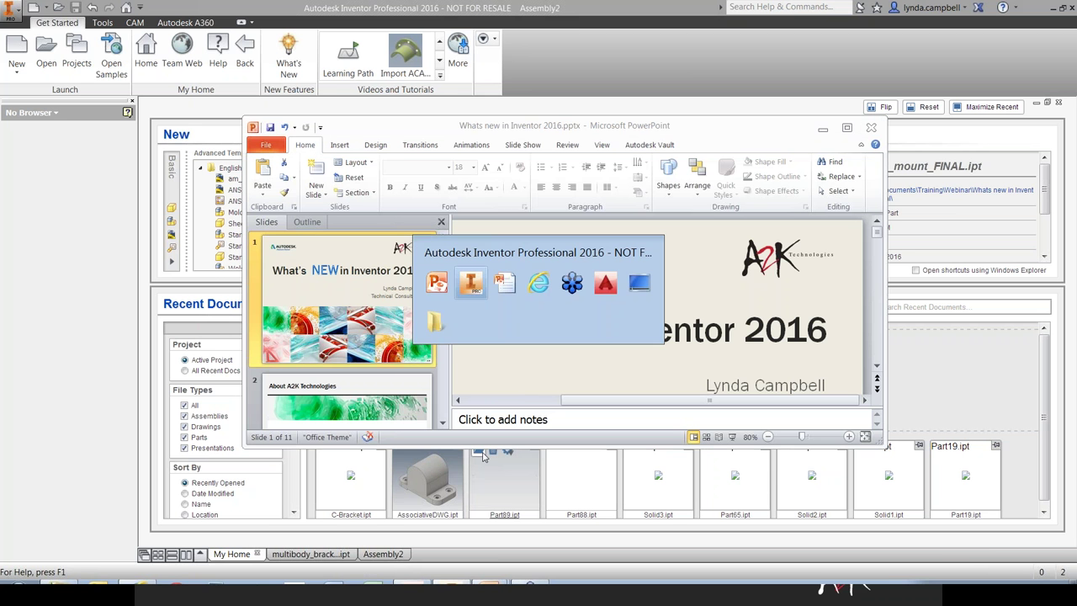
key(alt+Tab)
key(alt+Tab)
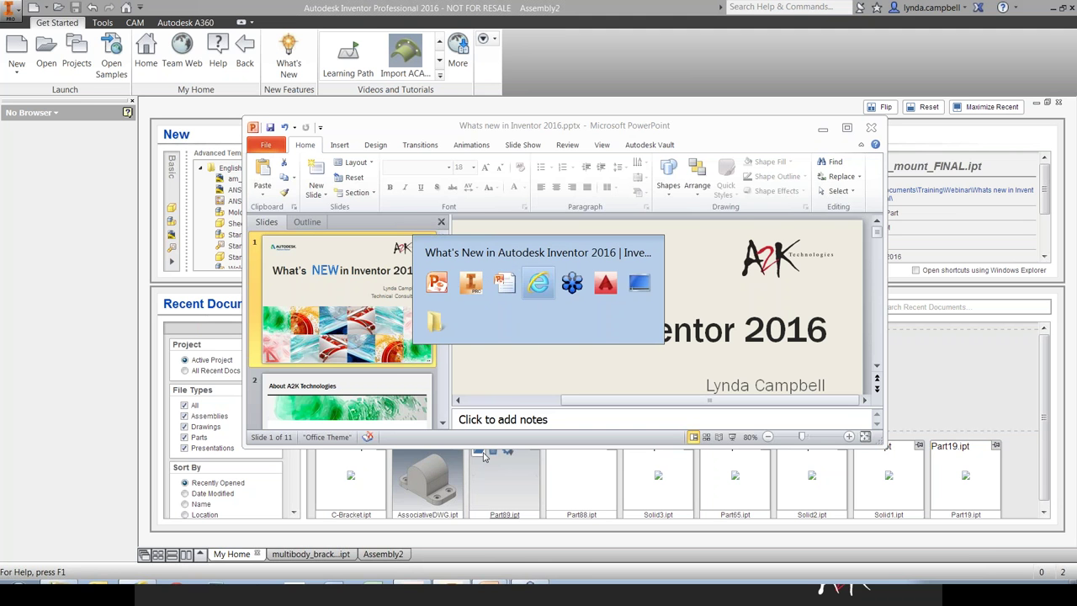
key(Escape)
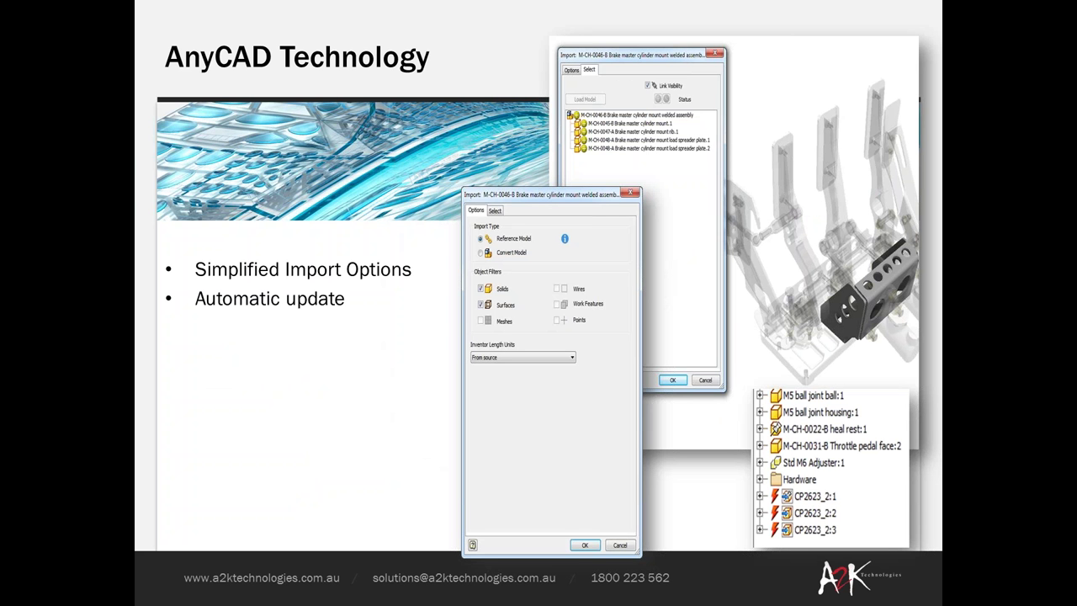
key(alt+Tab)
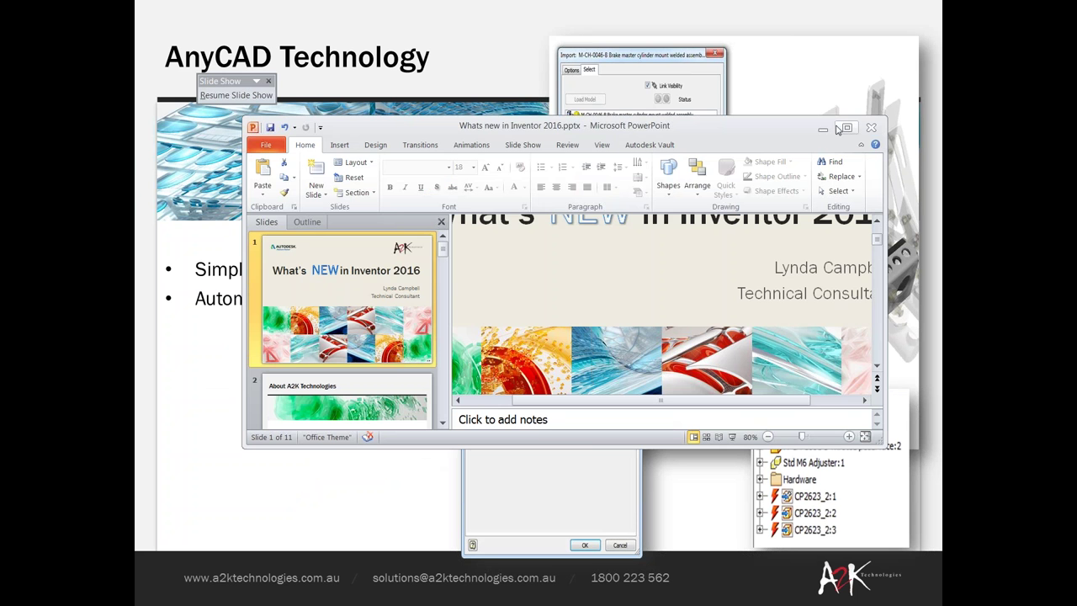
click(820, 127)
- Open Universal Joint_&.SLDASM from the Solidworks Model > U-Joint folder
key(alt+Tab)
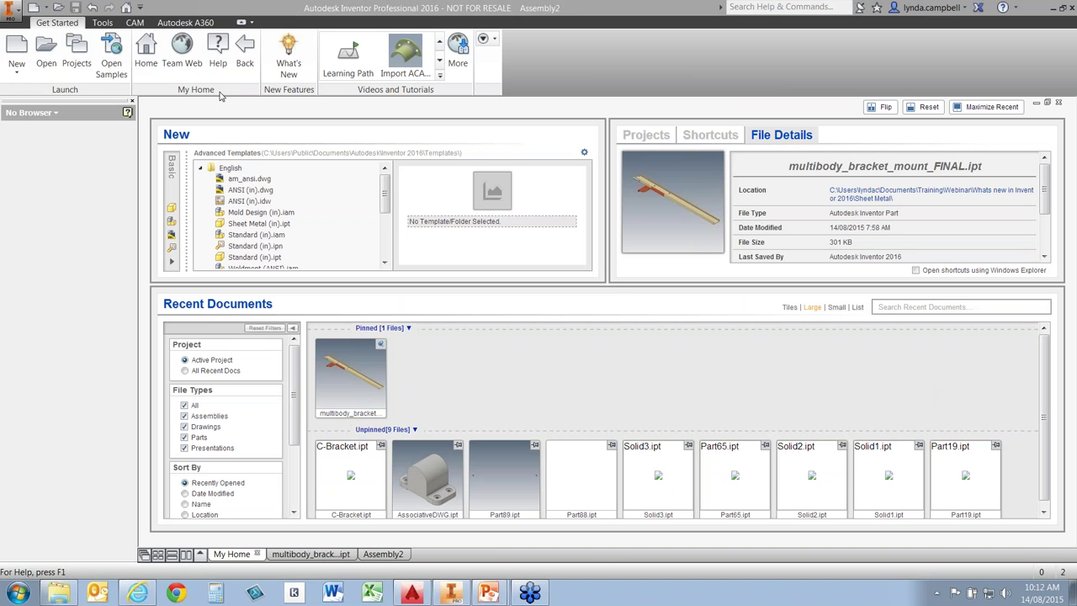
click(47, 54)
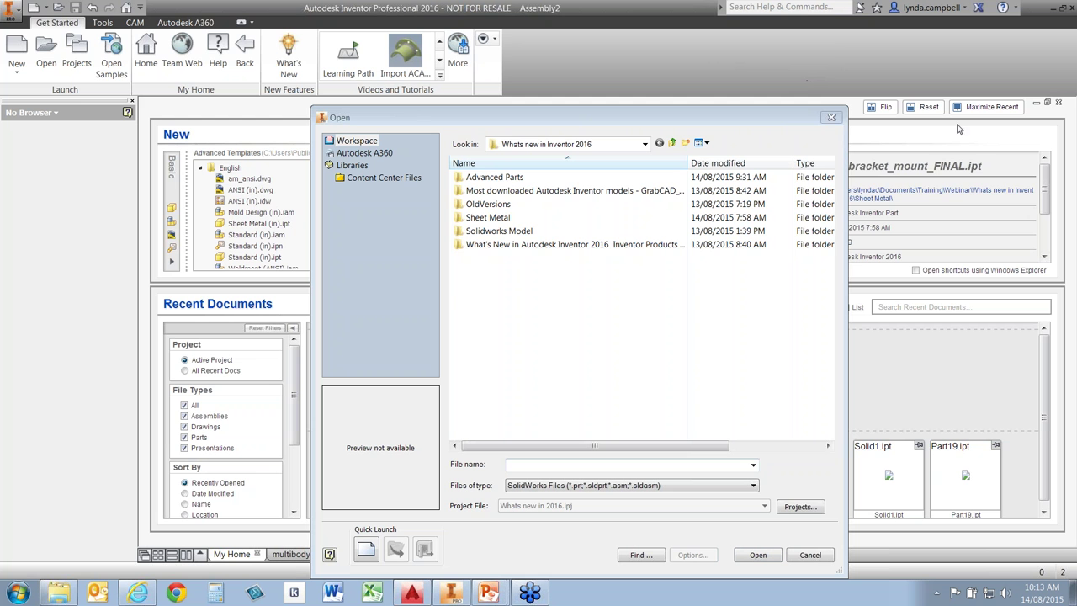
double_click(499, 231)
double_click(487, 179)
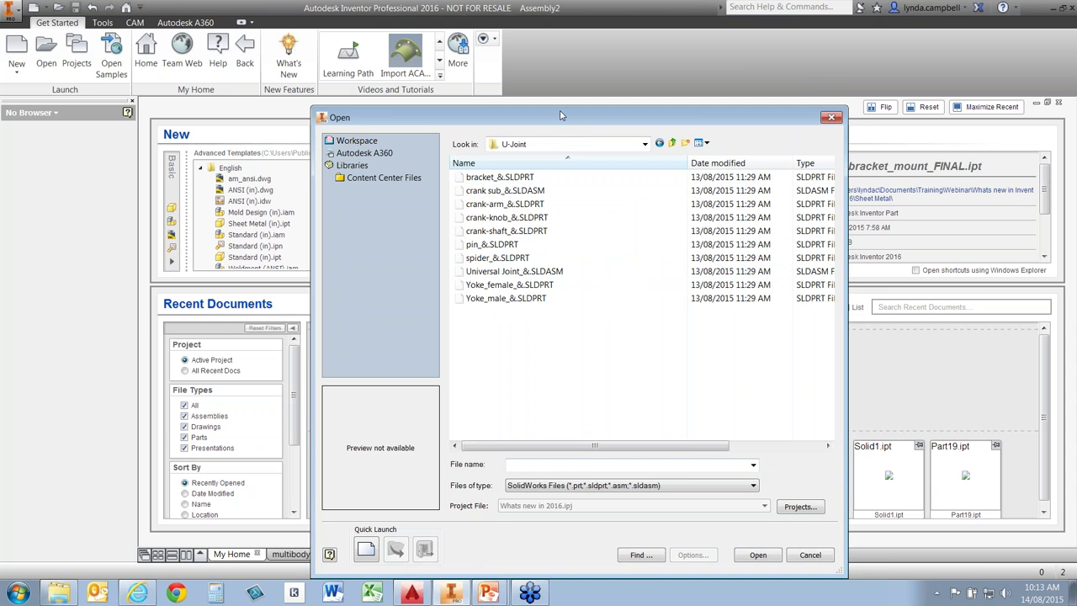
drag(561, 115, 561, 71)
click(530, 228)
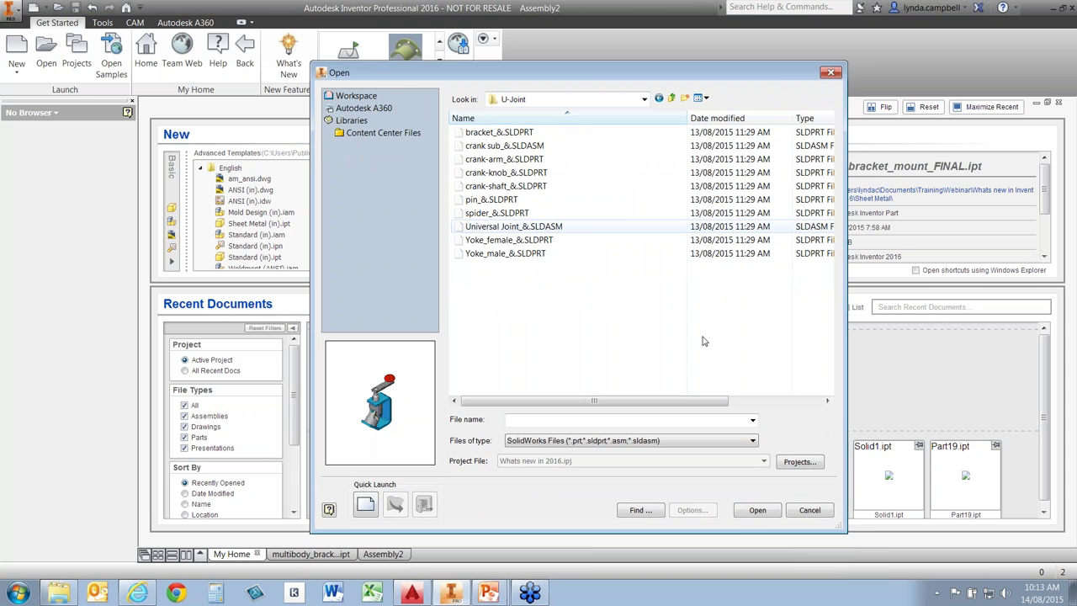
click(756, 511)
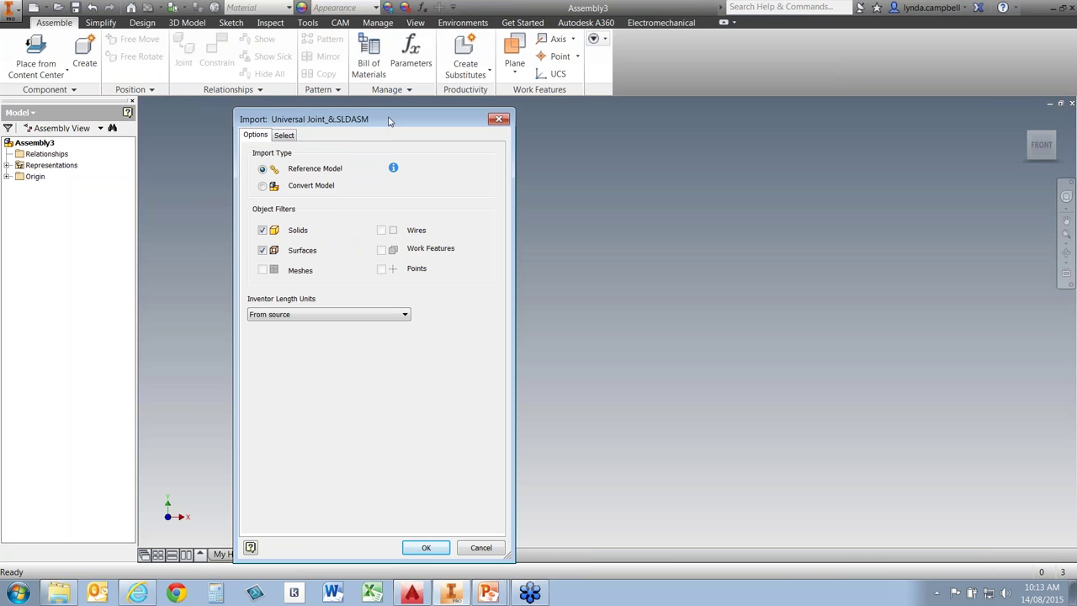
- Move the Universal Joint_&.SLDASM Import dialog aside, keeping Reference Model, Solids and Surfaces
drag(389, 119, 418, 91)
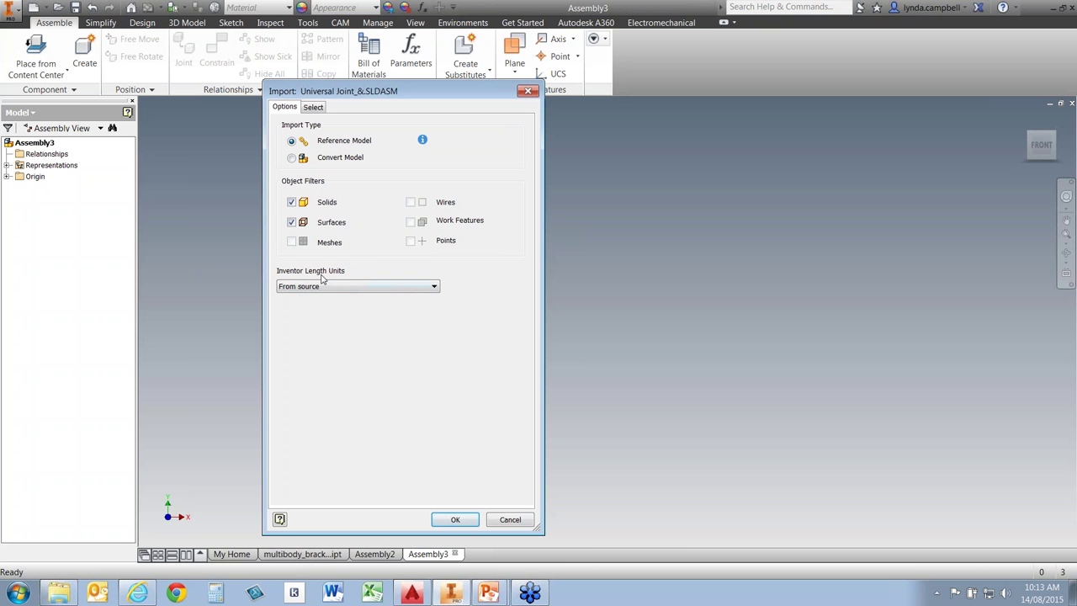
- Load the Universal Joint component tree, toggling crank sub and re-including its child parts
click(313, 108)
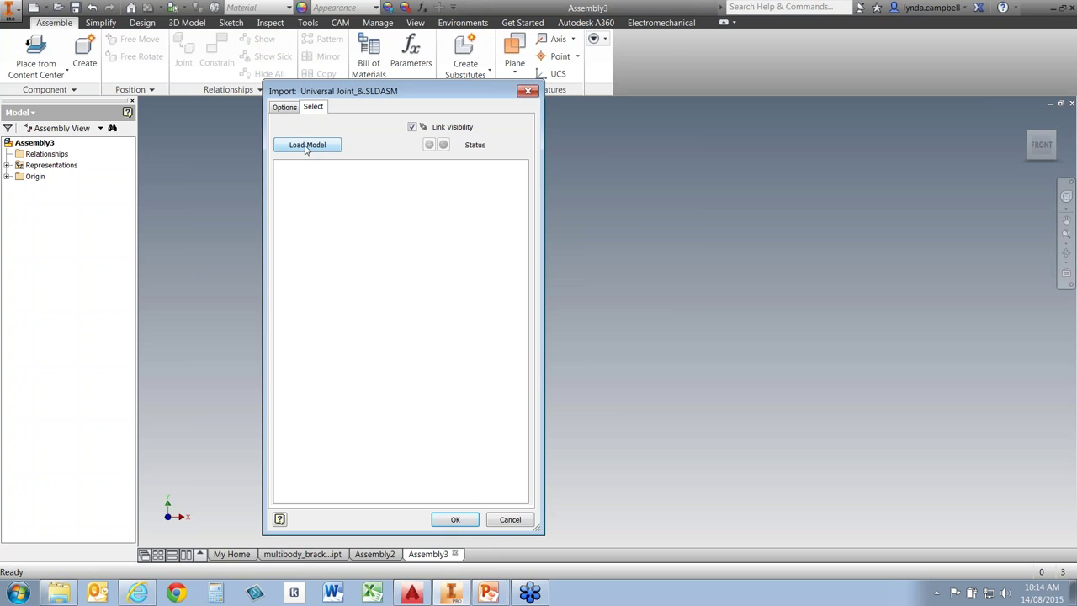
click(307, 146)
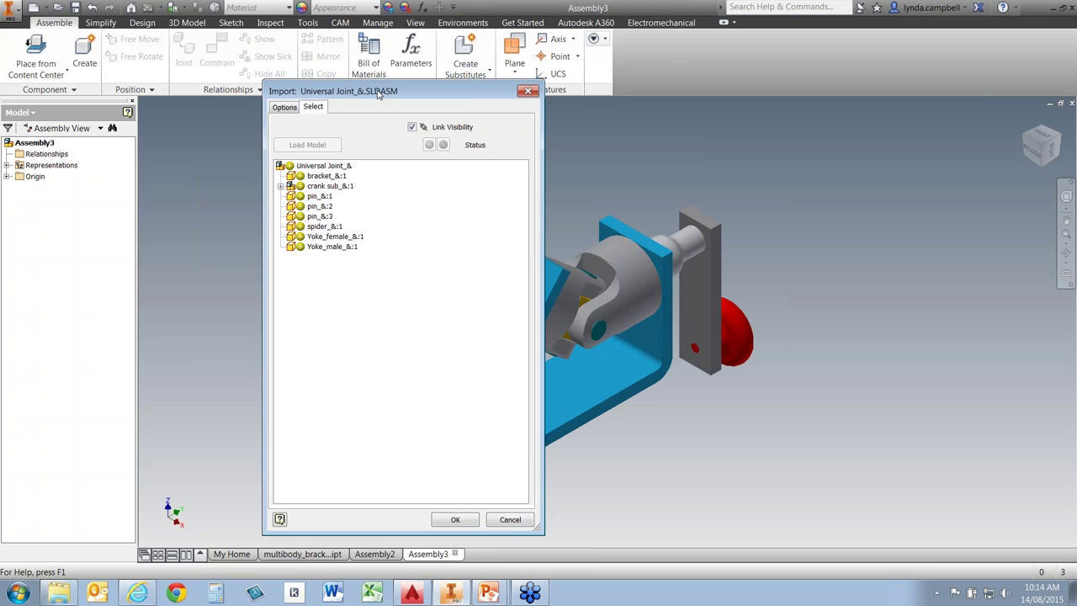
drag(364, 91, 244, 67)
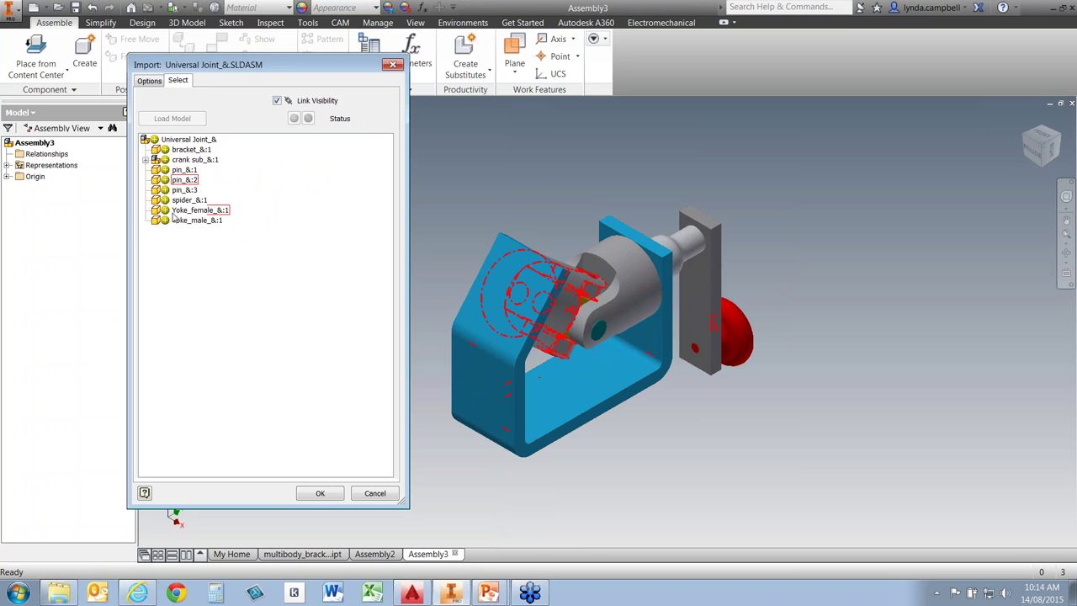
click(165, 159)
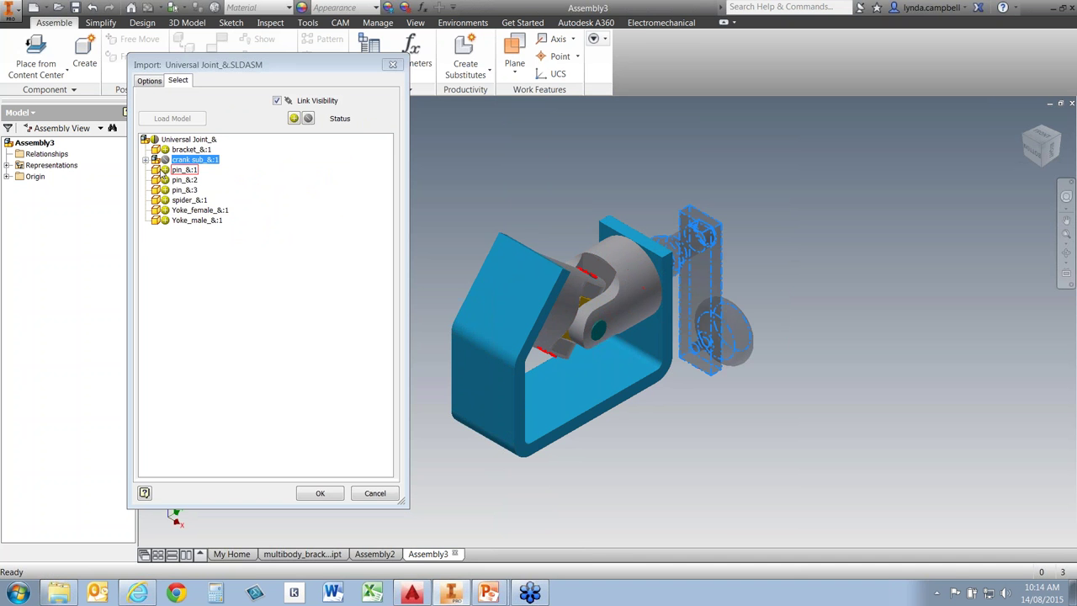
click(145, 160)
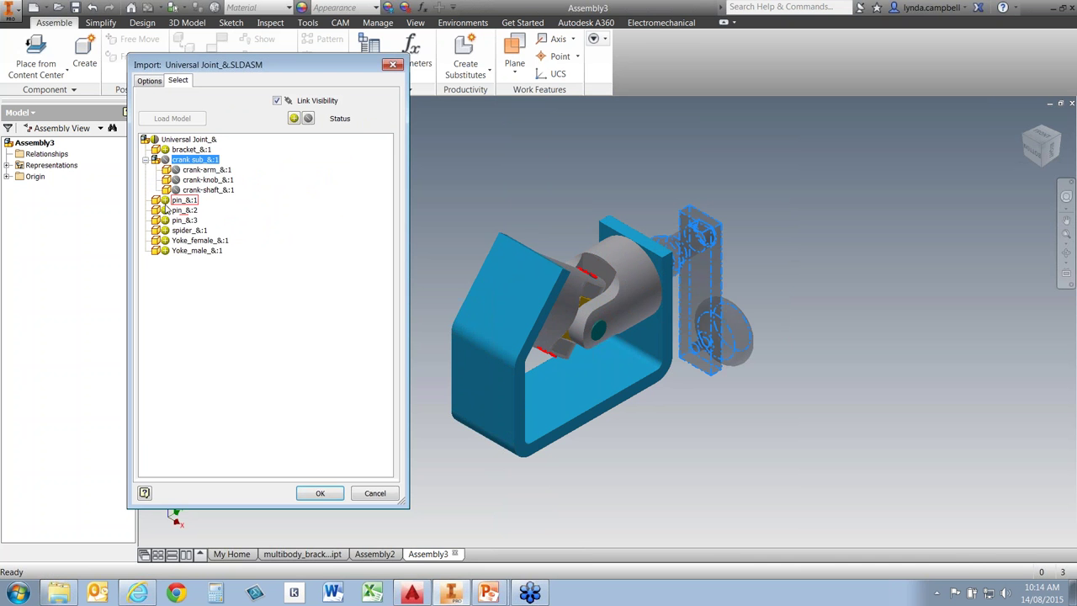
click(165, 159)
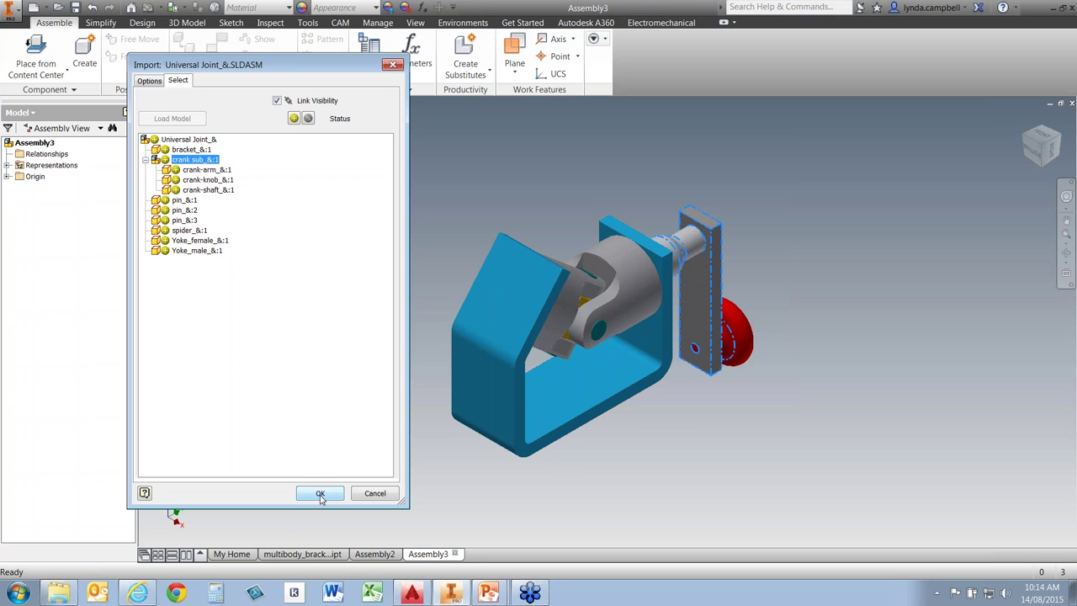
- Import Universal Joint_&:1 and highlight each part: bracket, two yokes, spider, three pins, crank sub
click(320, 496)
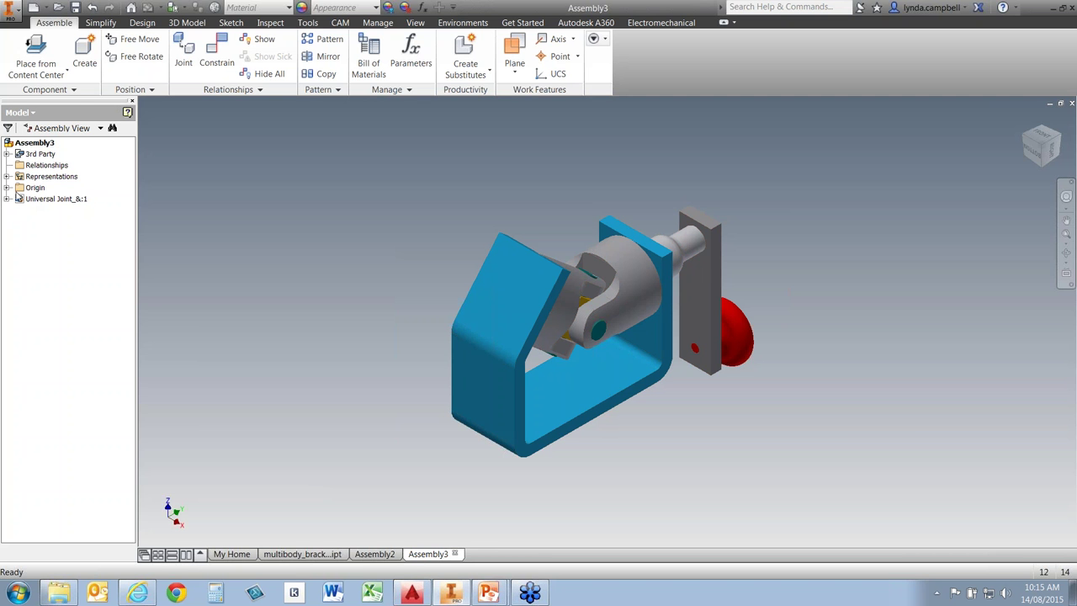
click(7, 198)
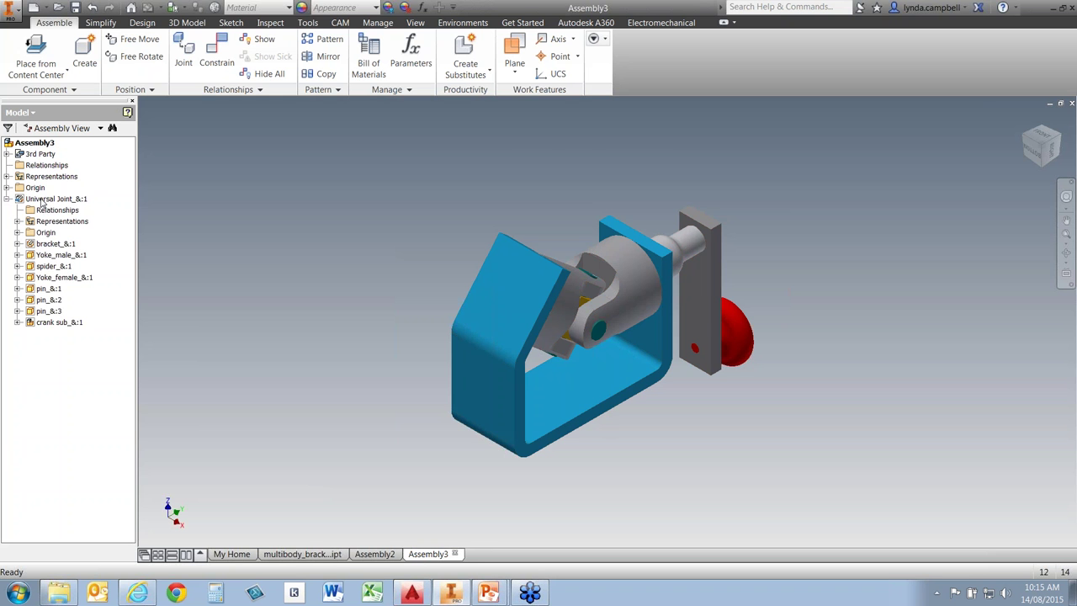
click(50, 254)
click(51, 266)
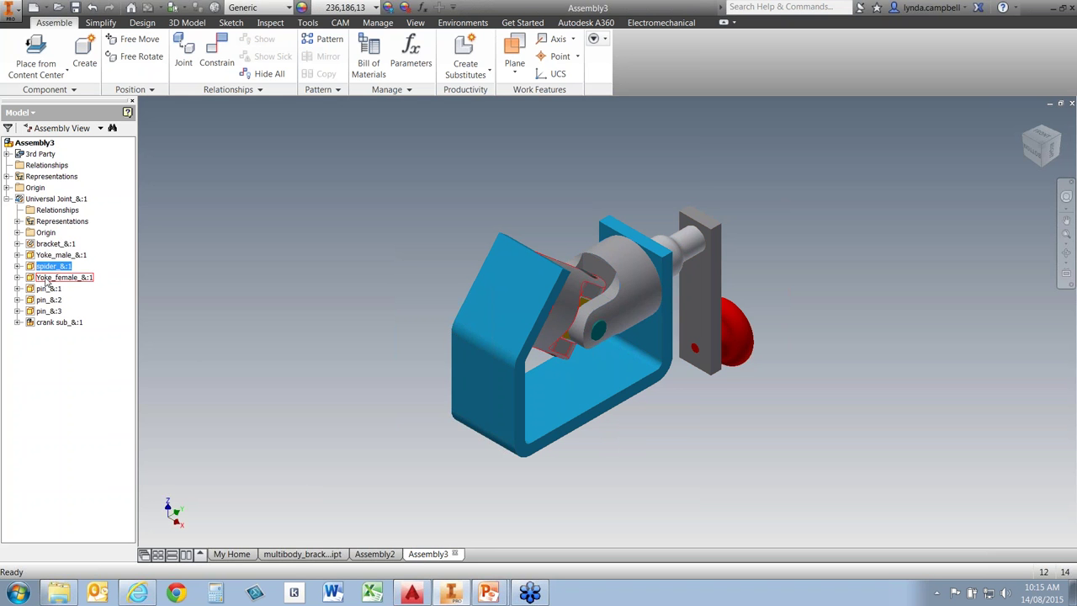
click(52, 277)
click(48, 289)
click(48, 300)
click(48, 311)
click(57, 321)
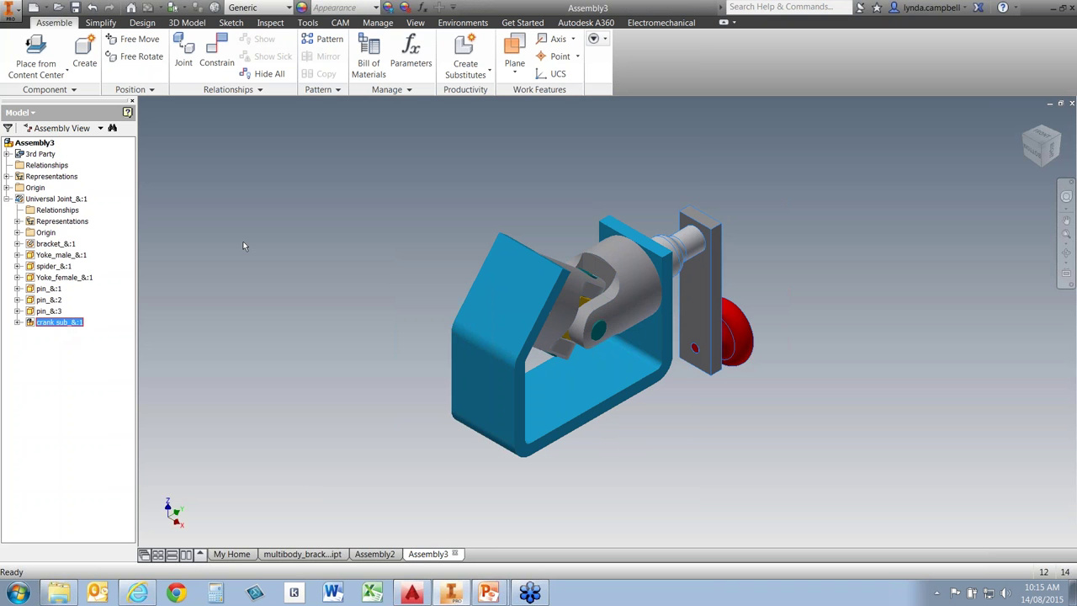
click(50, 244)
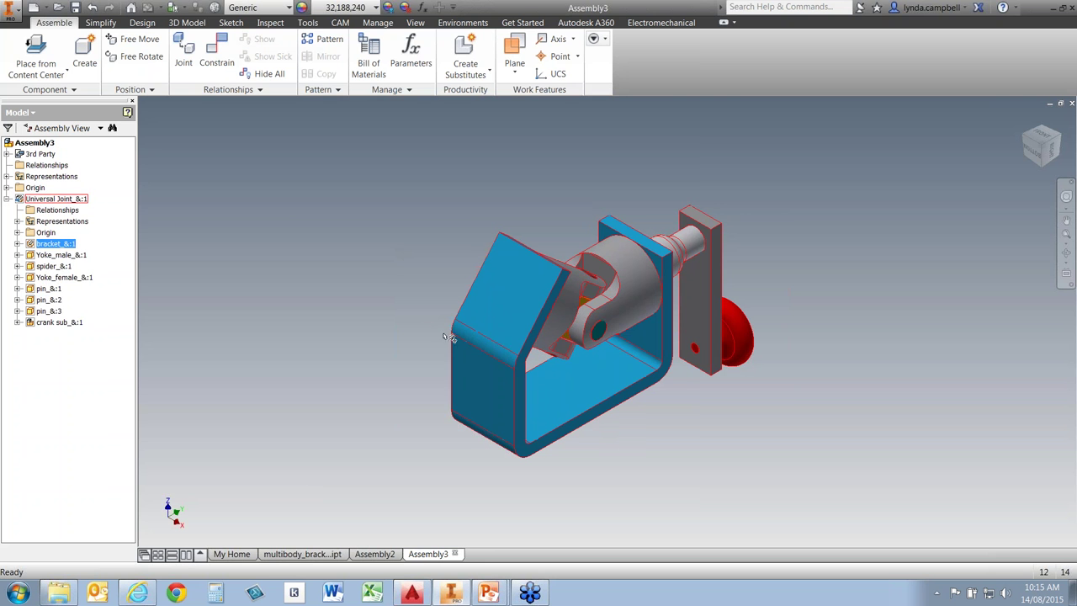
- Edit the Universal Joint_&:1 import to exclude crank sub_&:1 and reapply it
click(49, 200)
right_click(49, 202)
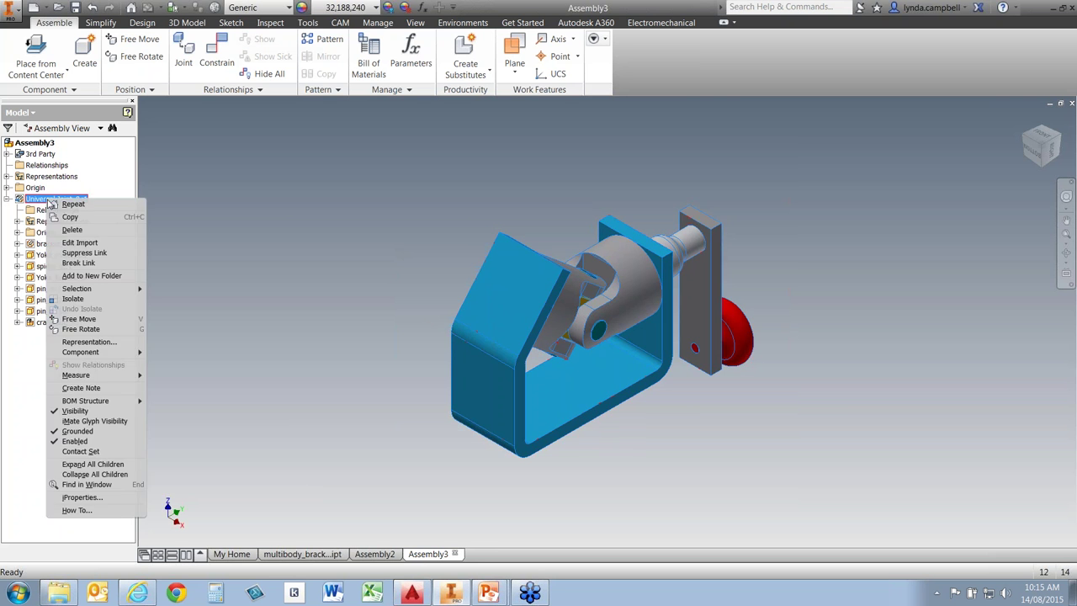
click(83, 245)
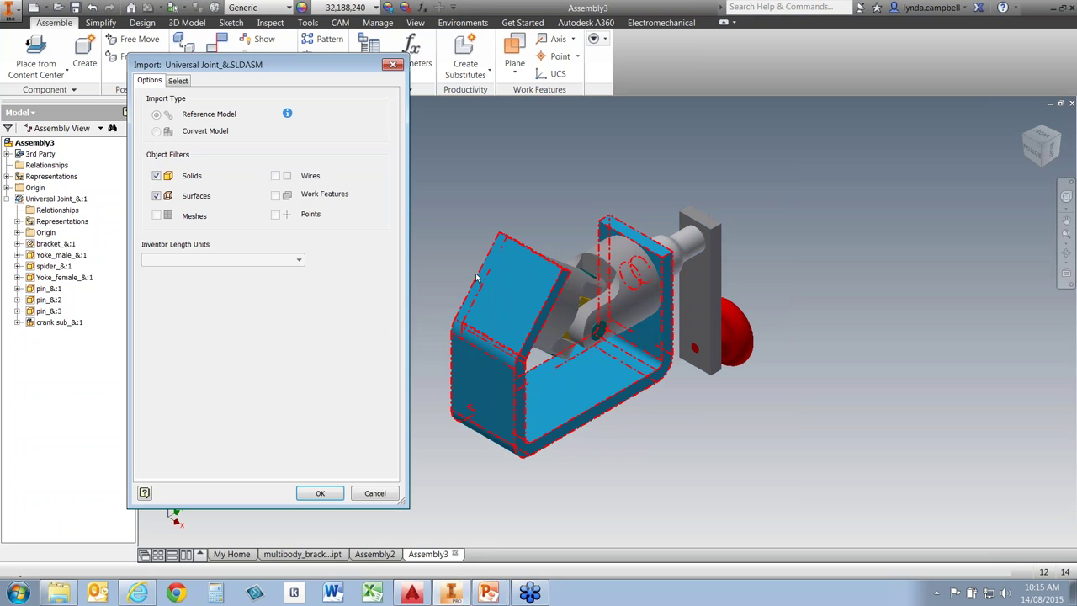
click(177, 81)
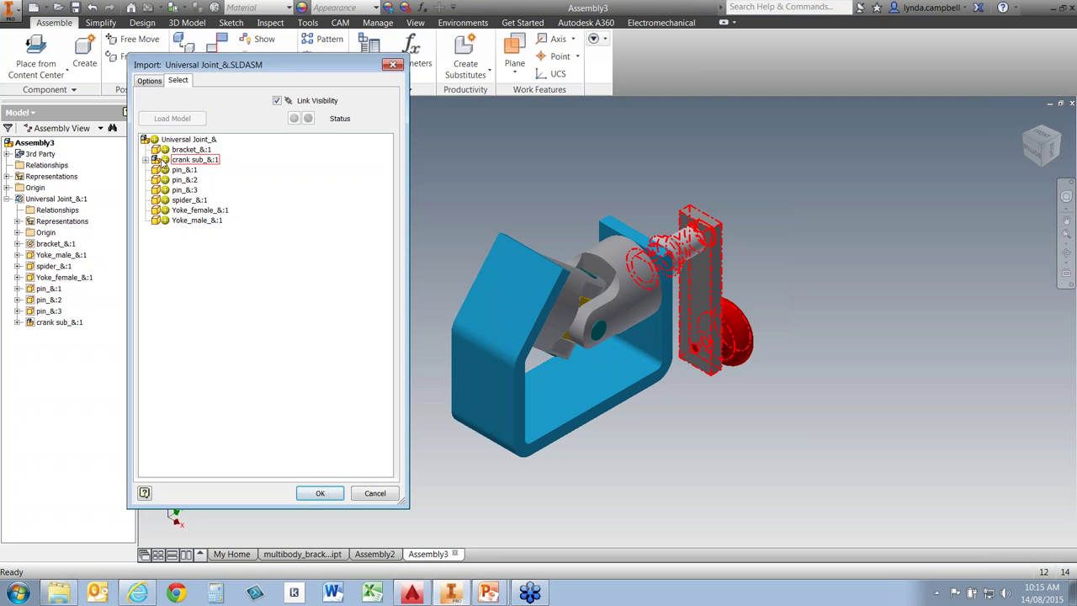
click(165, 160)
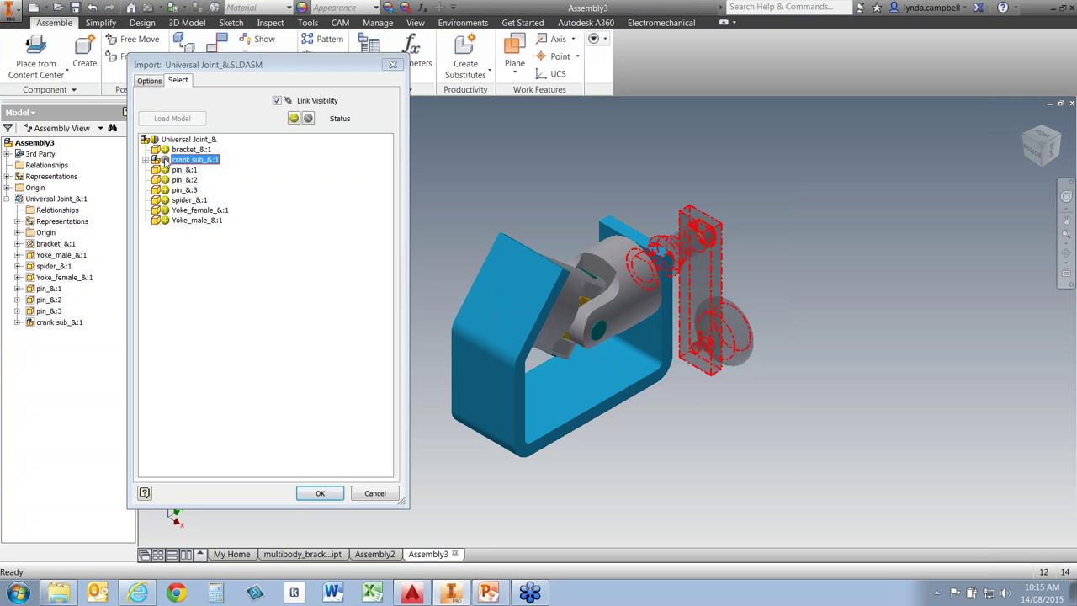
click(320, 493)
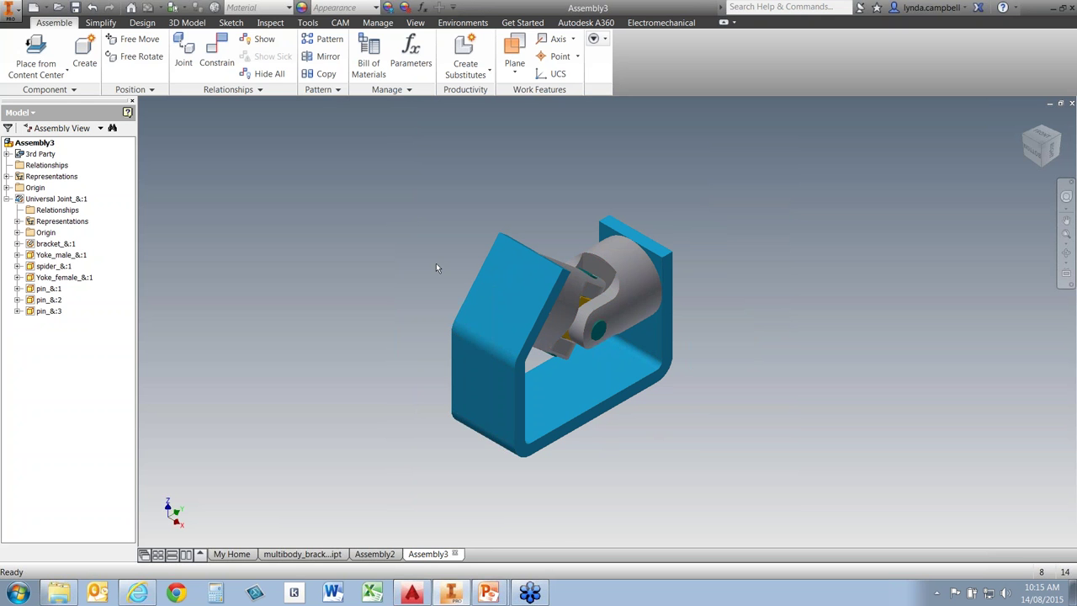
click(50, 199)
right_click(50, 200)
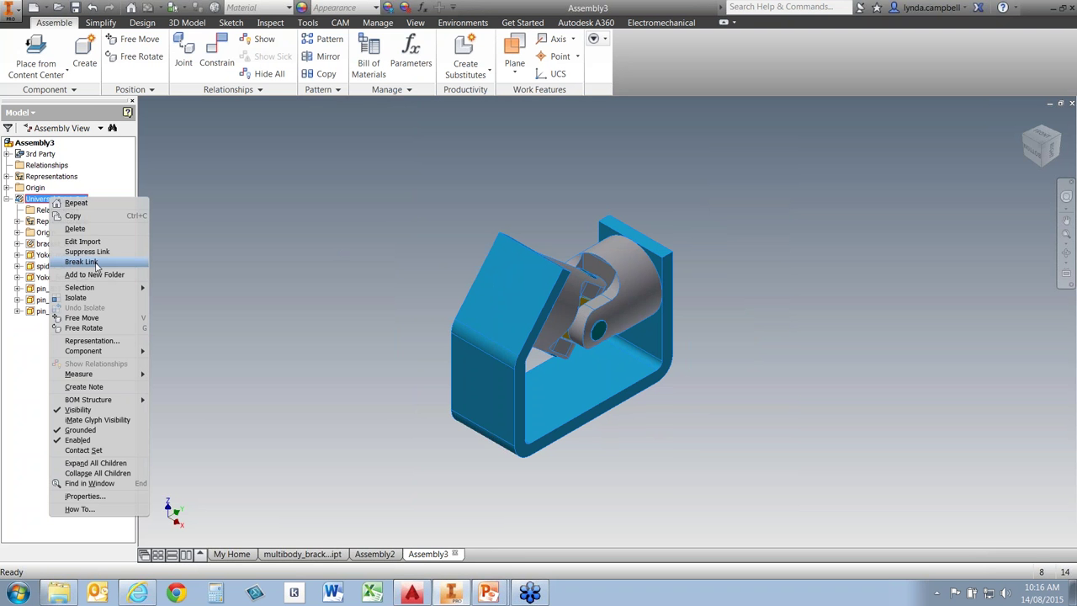
click(260, 225)
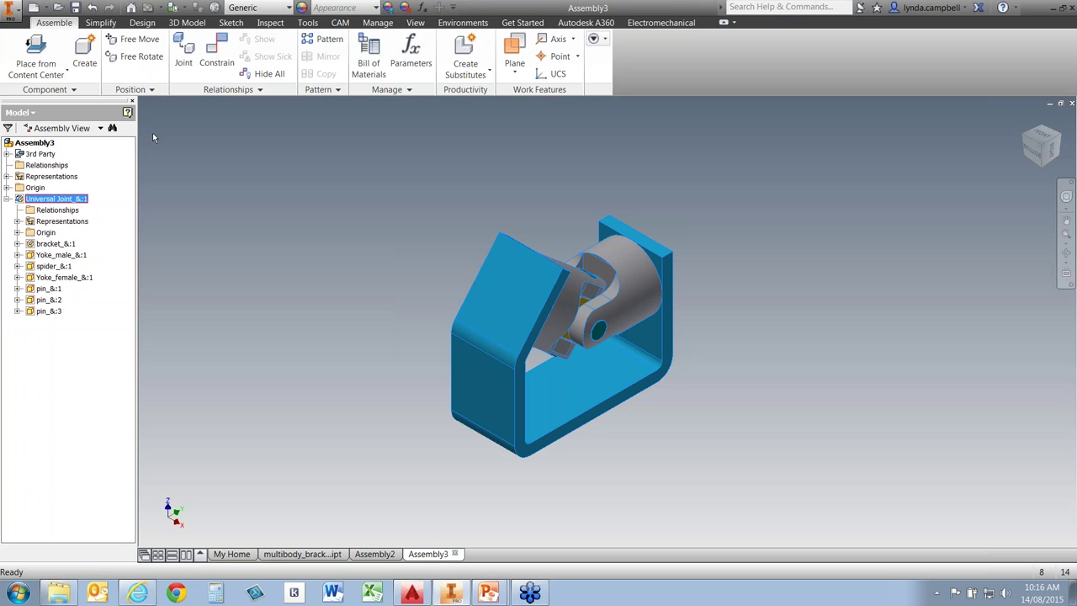
- Choose crank sub_&.SLDASM from the U-Joint folder in Place Component
click(56, 74)
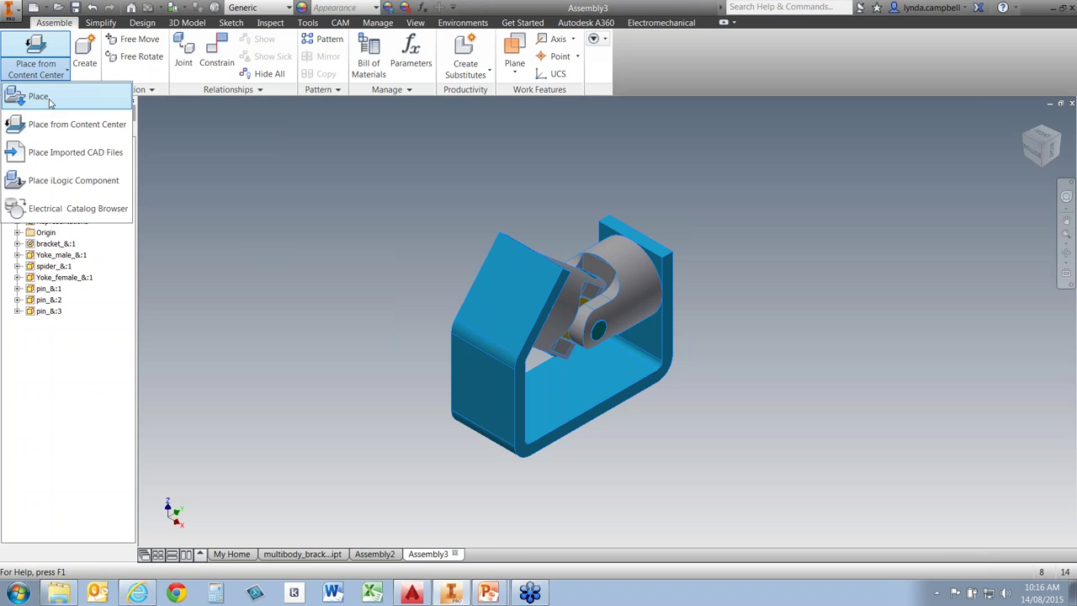
click(46, 99)
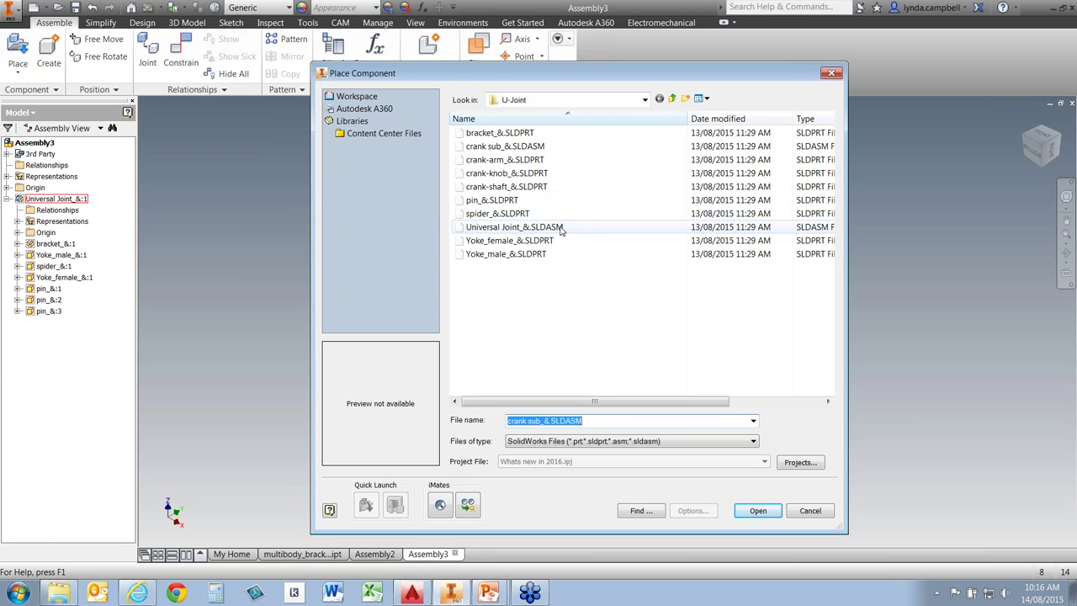
click(493, 147)
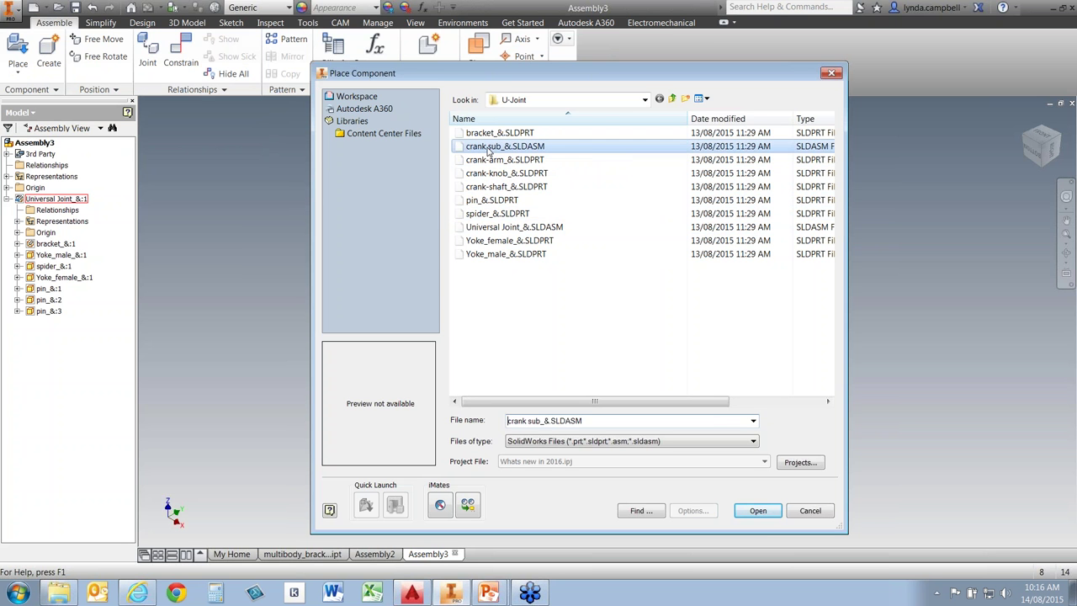
click(758, 511)
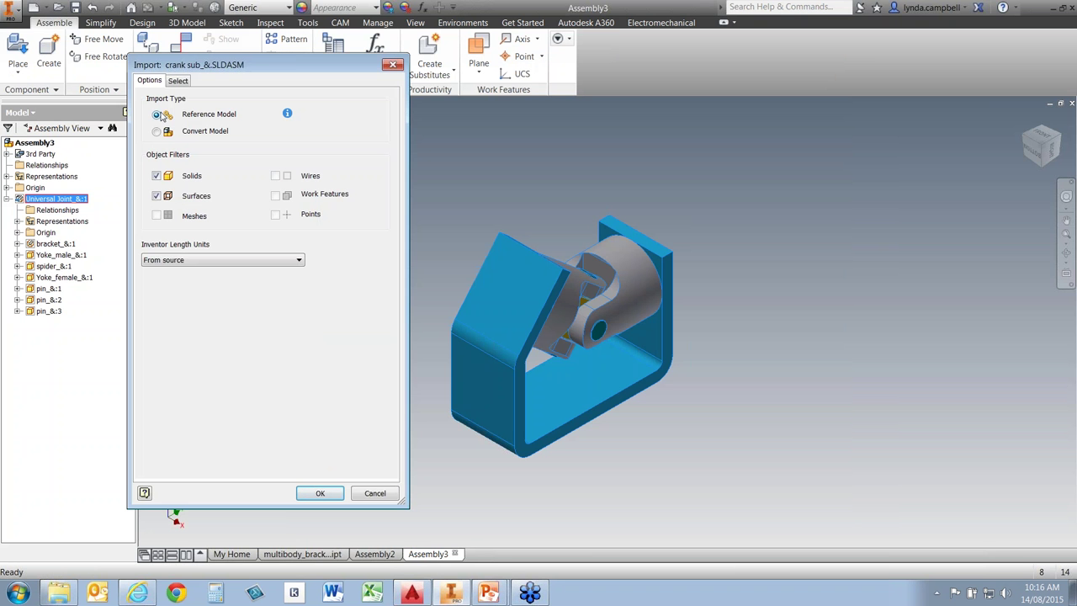
- Load the crank sub model to list crank-arm, crank-knob and crank-shaft
click(177, 81)
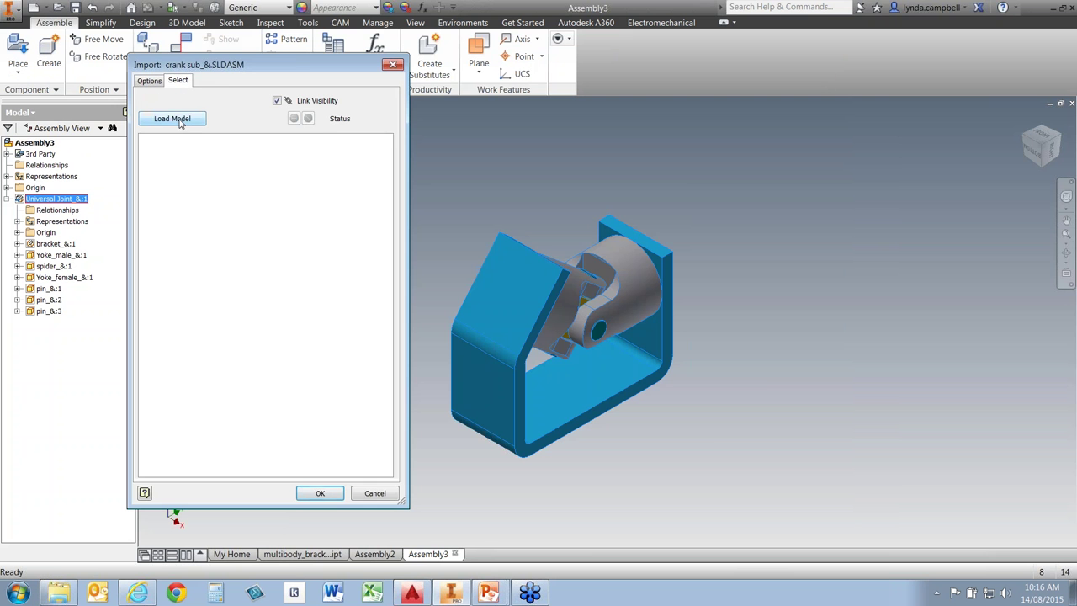
click(173, 119)
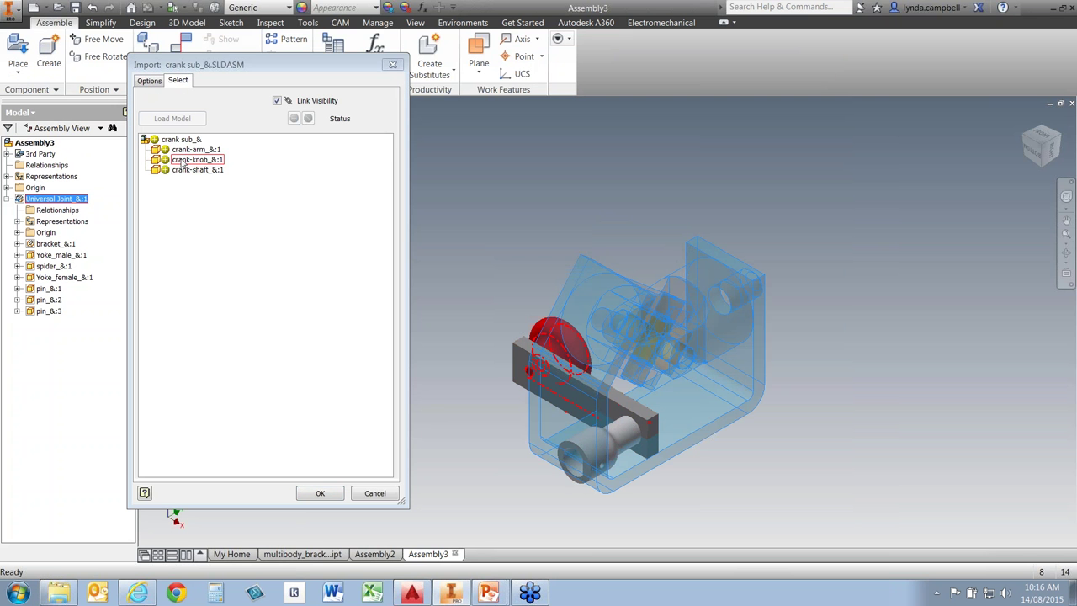
- Import crank sub_&:1 and place a single copy beside Universal Joint_&:1
click(320, 493)
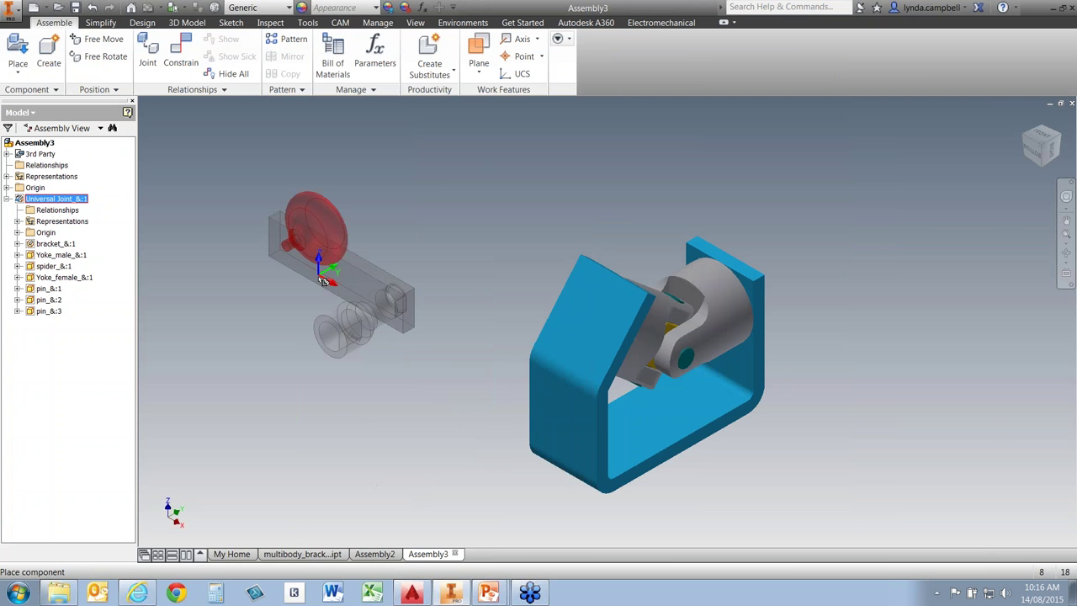
click(864, 212)
click(1027, 141)
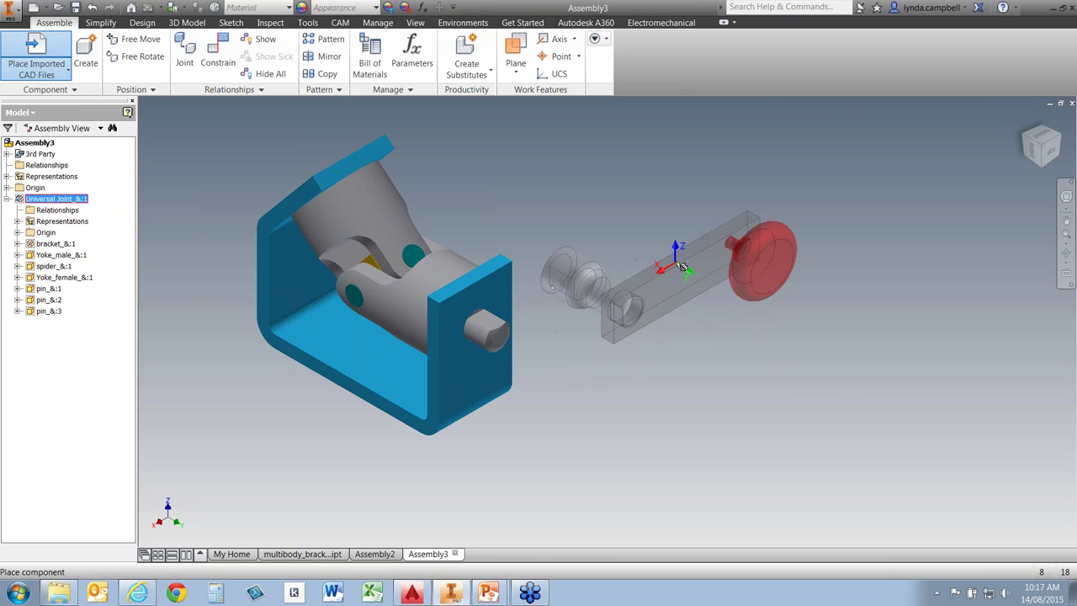
click(707, 274)
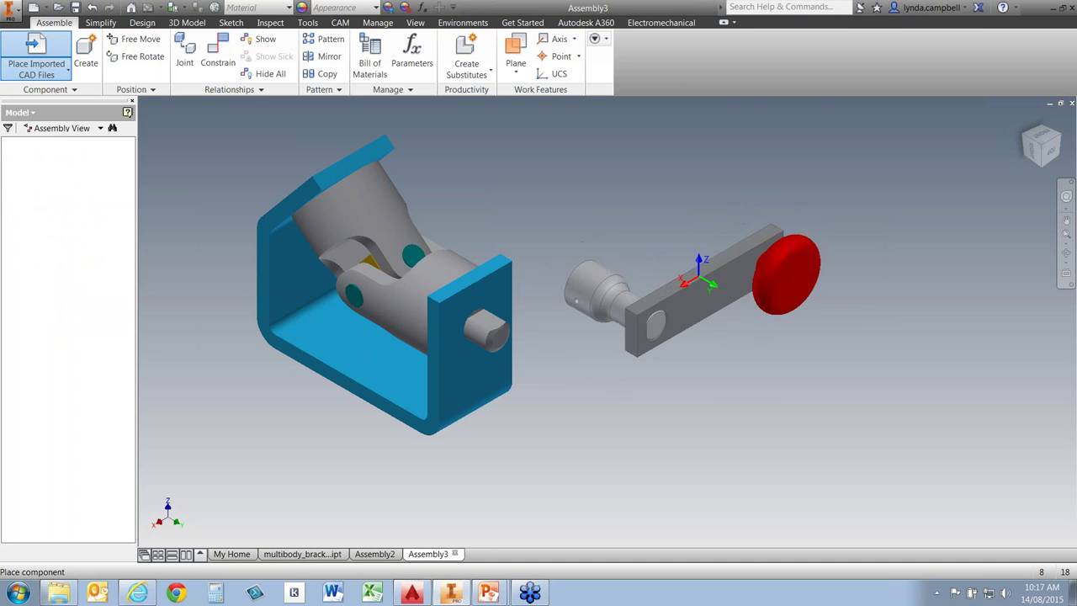
right_click(733, 353)
click(686, 393)
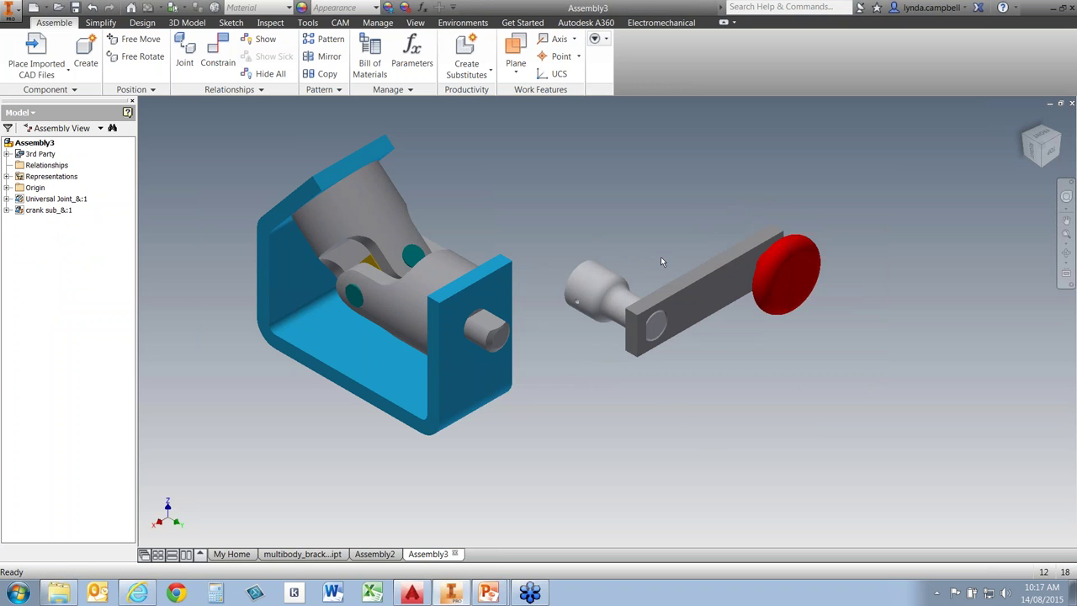
- Join the crank shaft edge to the bracket cylinder edge with a Rotational joint, gap -10
click(186, 66)
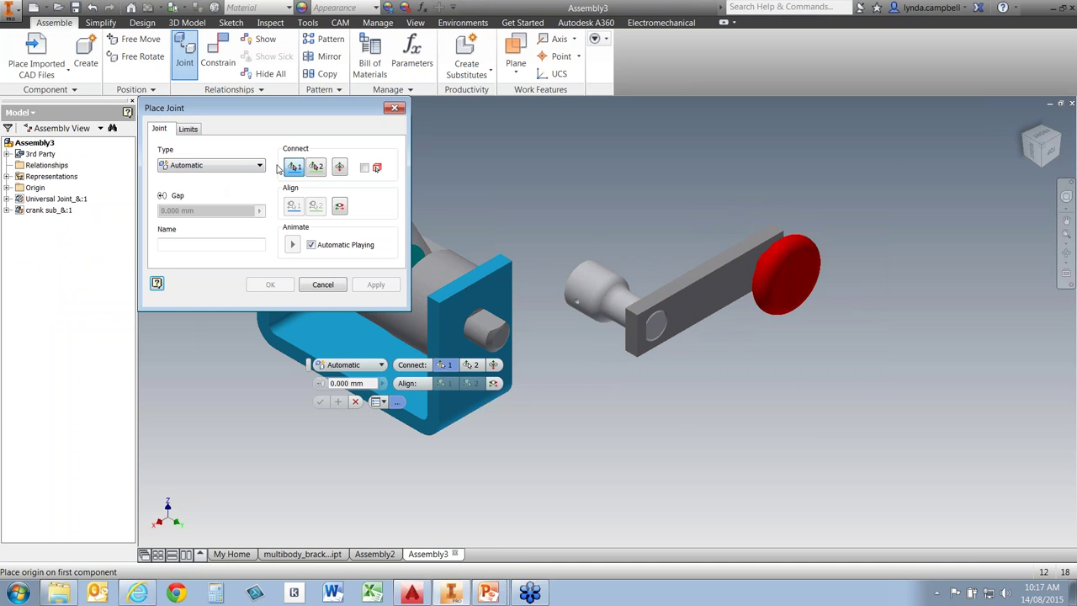
click(261, 167)
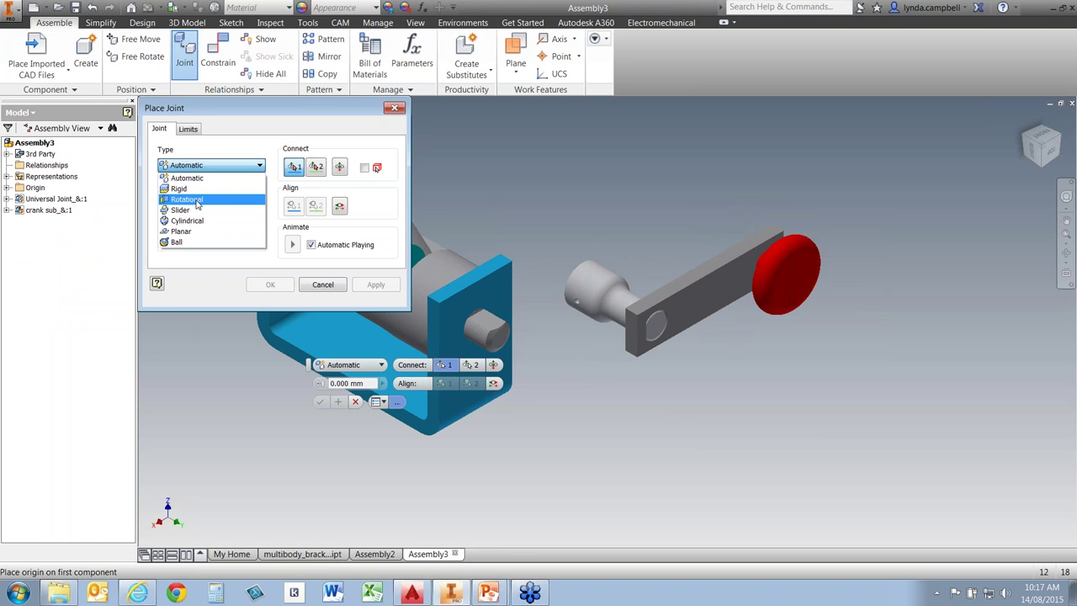
click(196, 199)
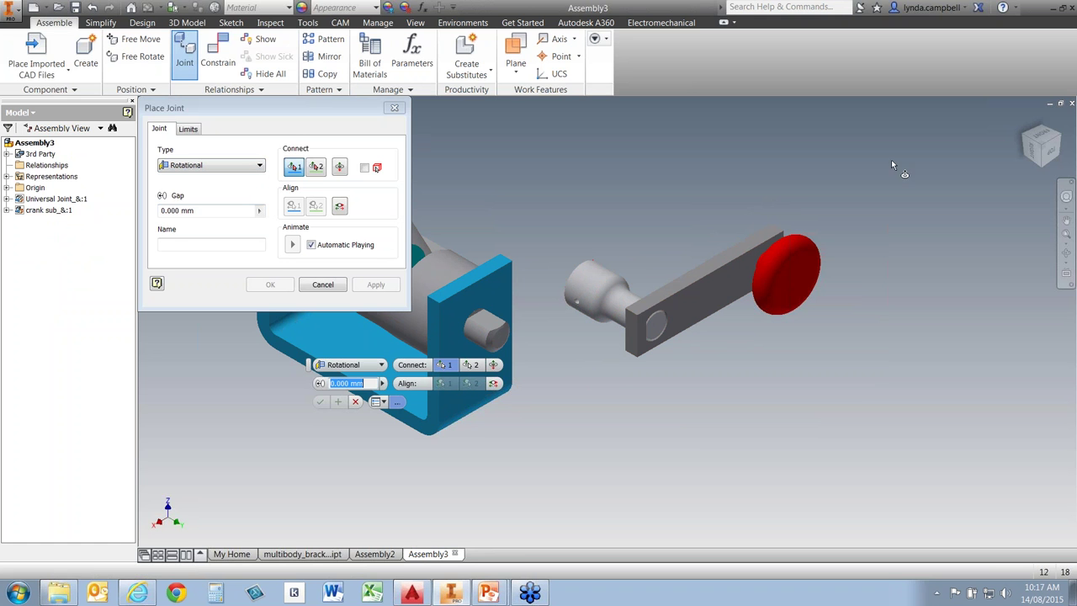
click(1027, 141)
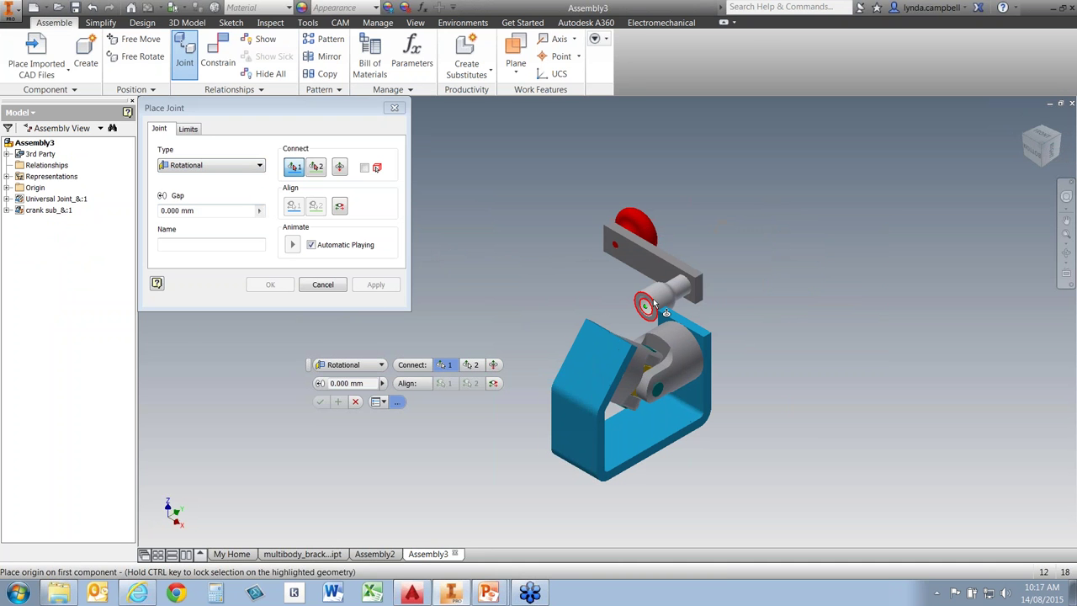
click(653, 298)
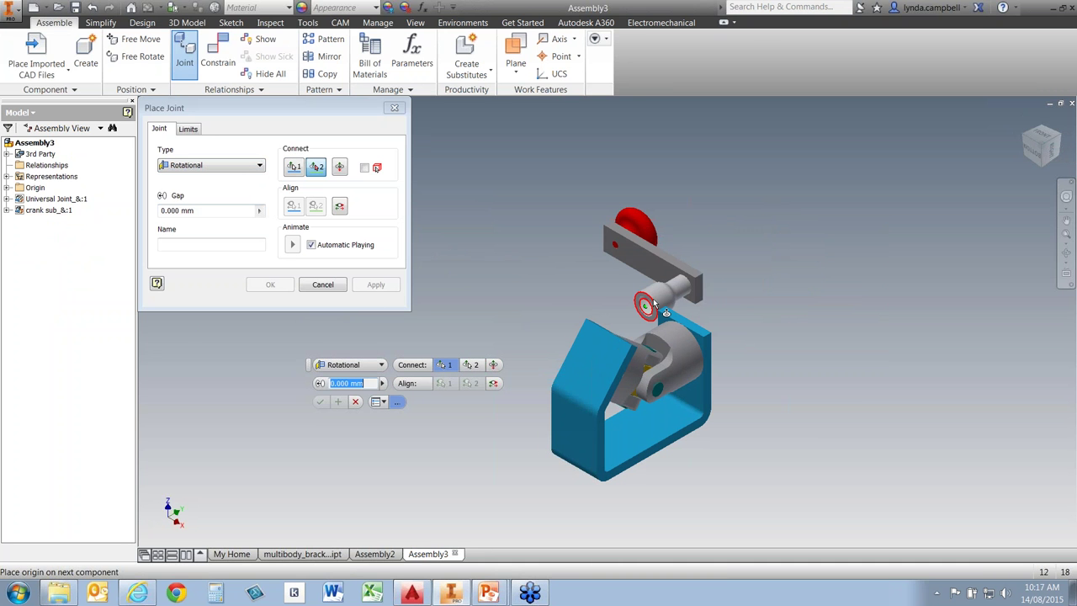
click(1060, 138)
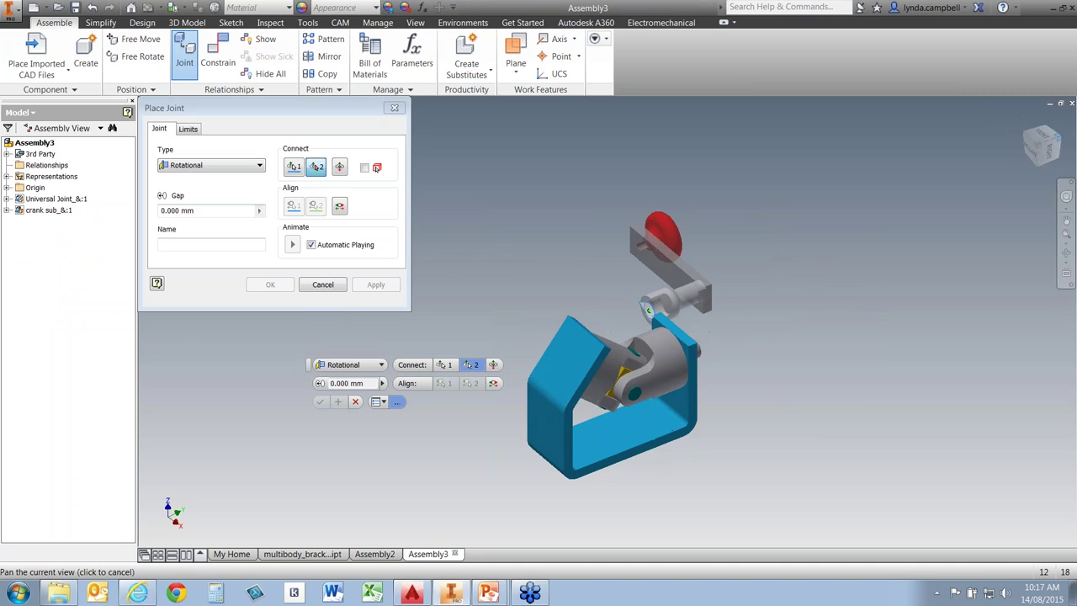
scroll(575, 379, up, 5)
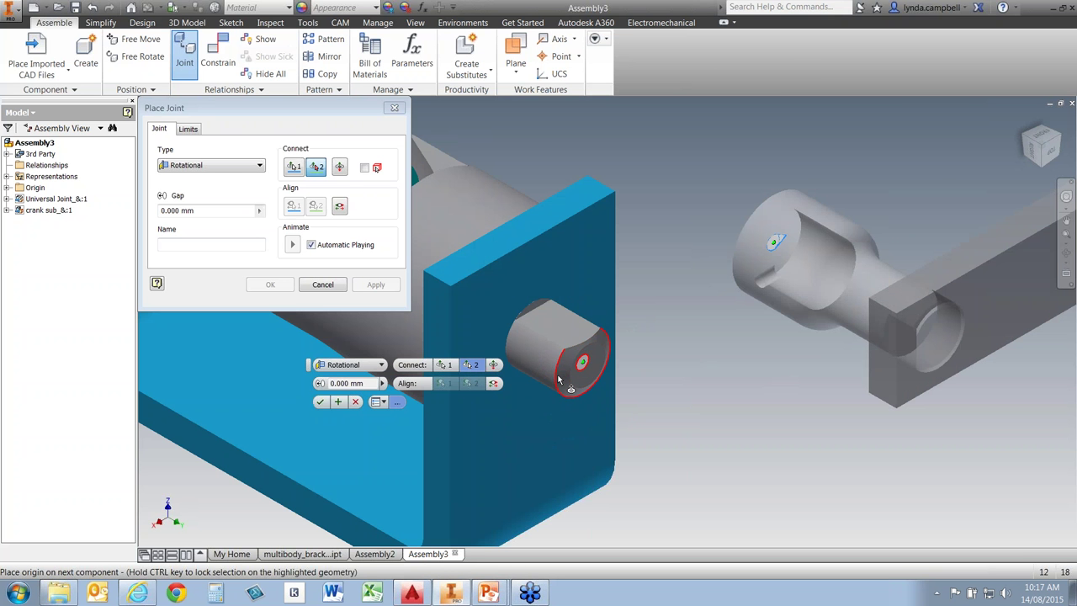
click(559, 380)
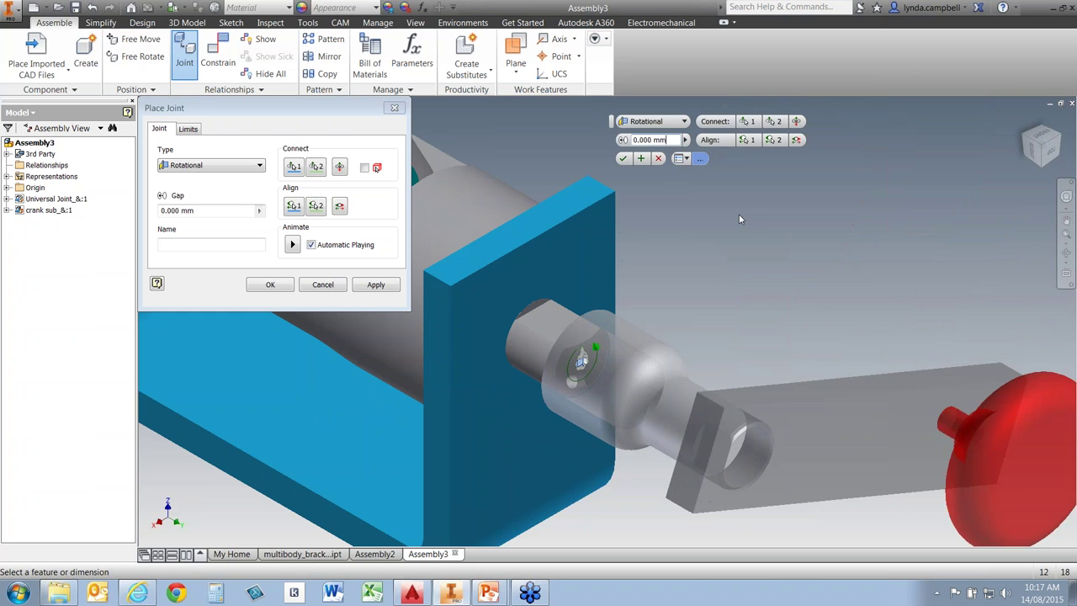
click(1033, 149)
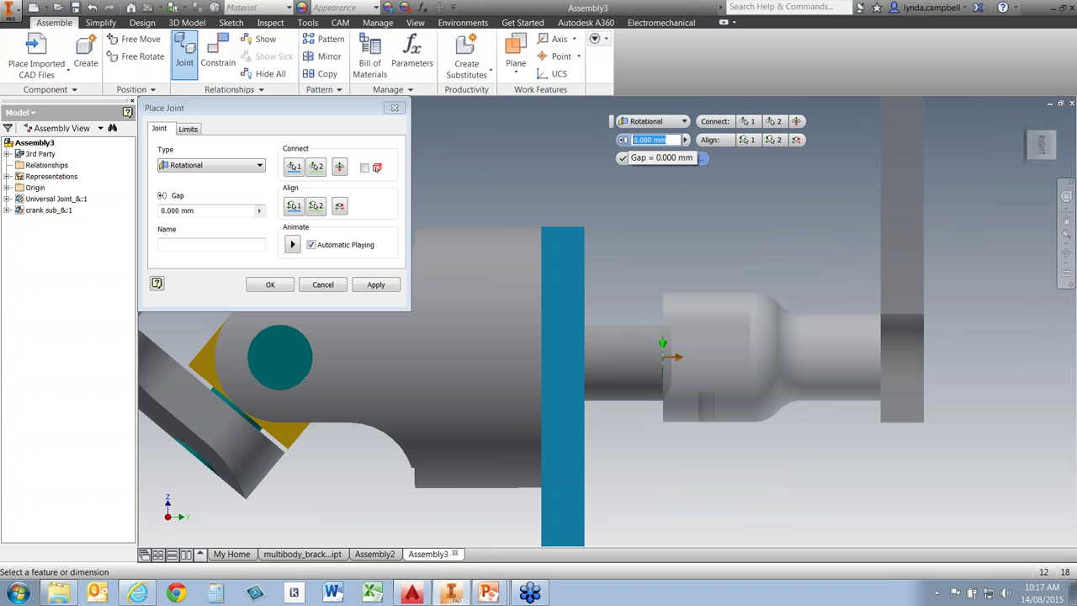
text(1)
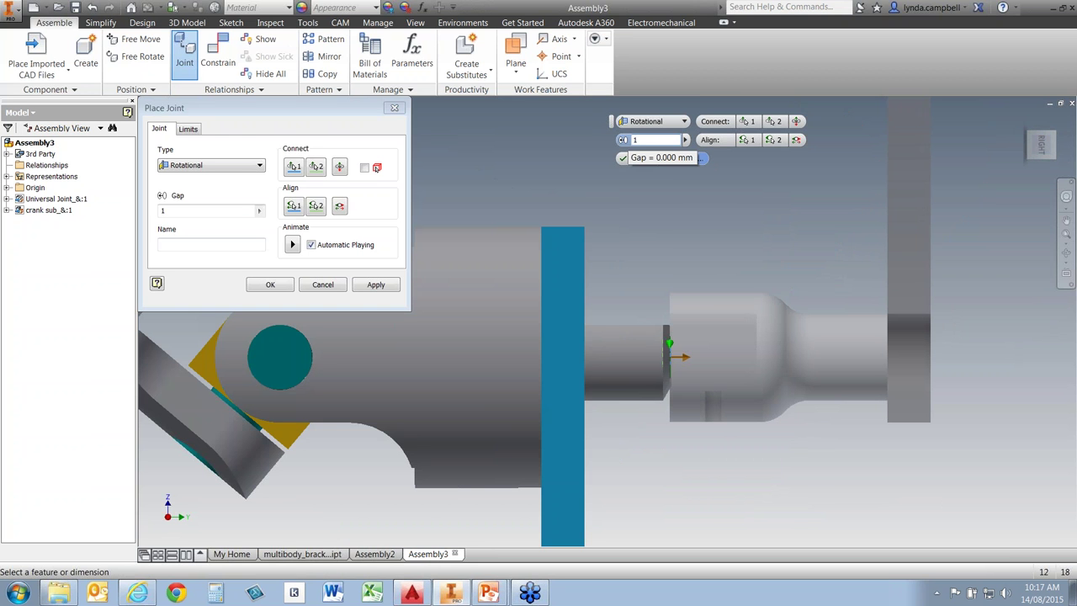
key(BackSpace)
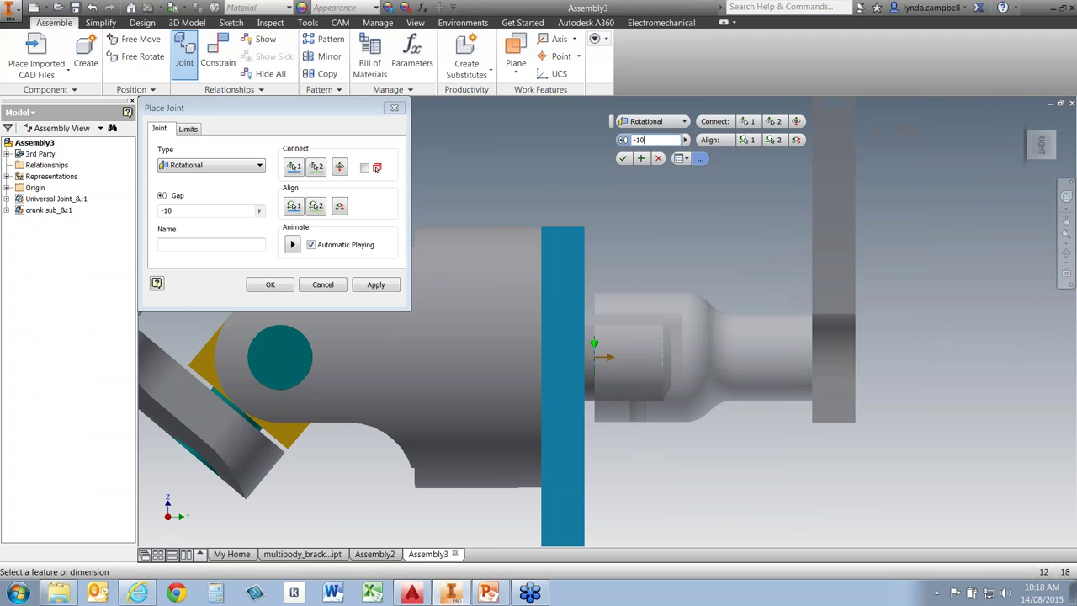
click(623, 158)
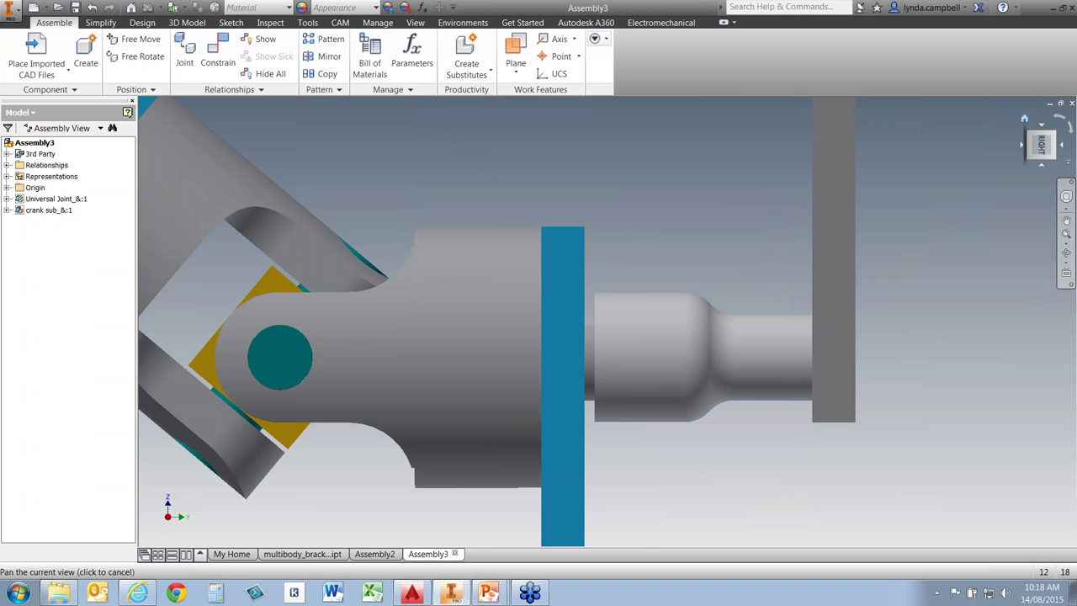
- Drag the crank arm around its shaft to test the rotational joint
click(1059, 133)
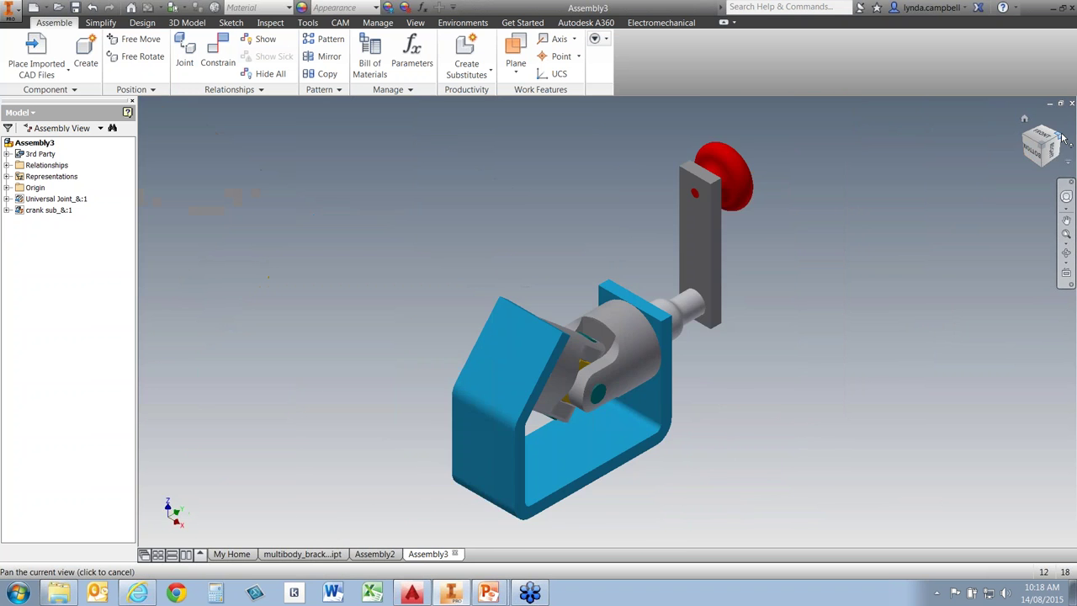
click(1062, 137)
drag(690, 336, 734, 326)
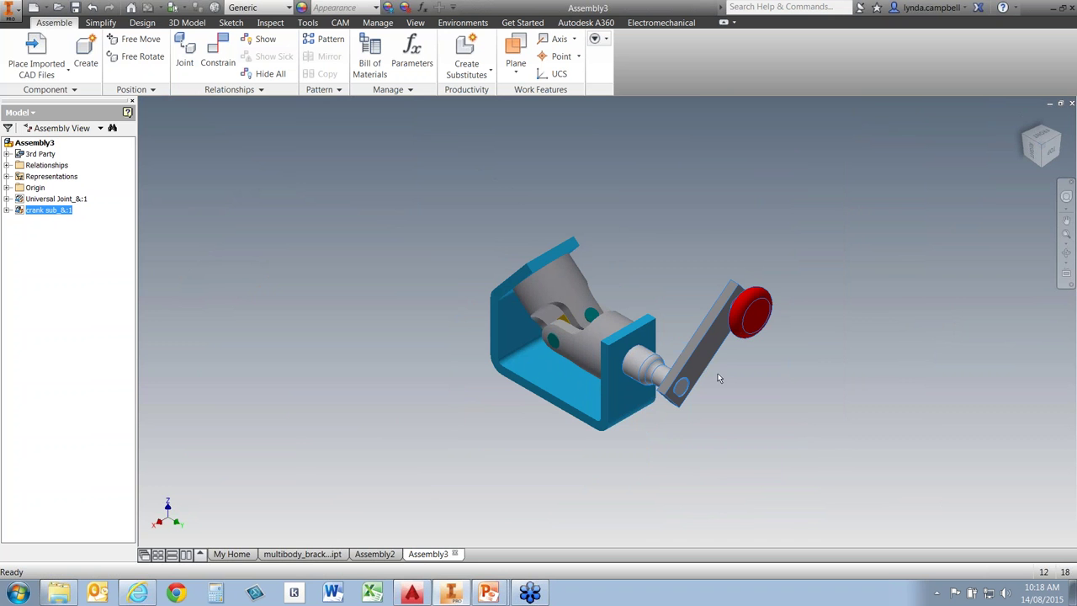
- Start placing another component from file, then cancel the placement
click(47, 77)
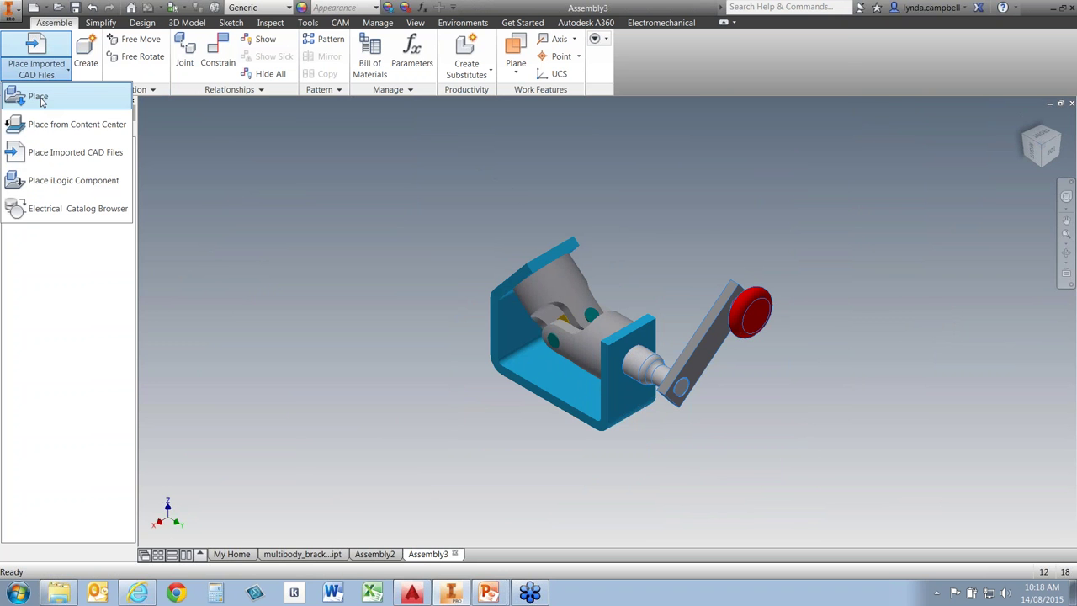
click(39, 96)
key(Return)
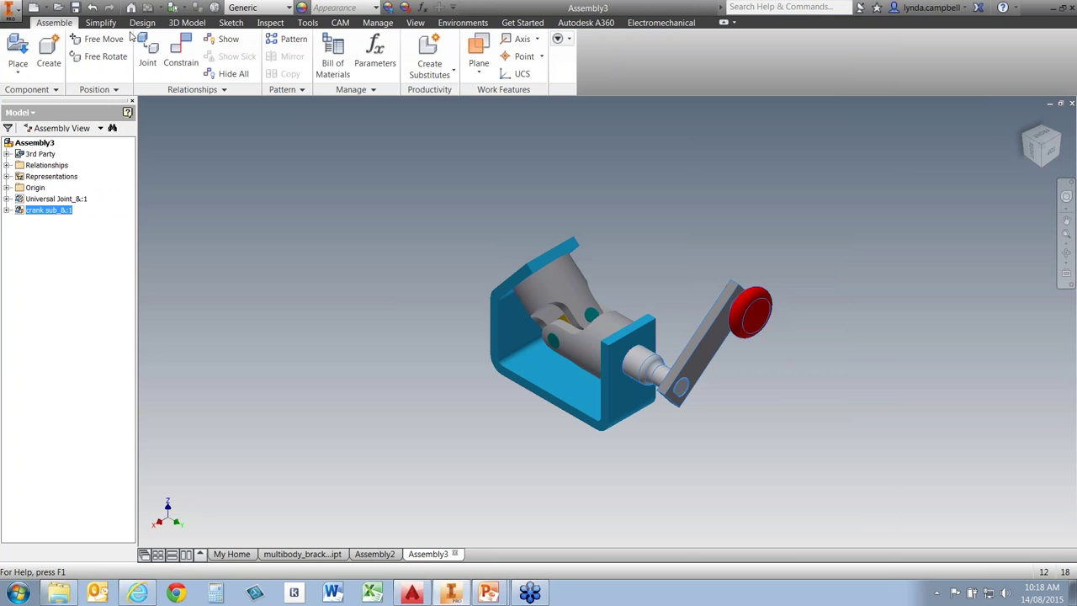
click(640, 360)
- From the My Home page, create a new empty part, Part31
mouse_move(238, 558)
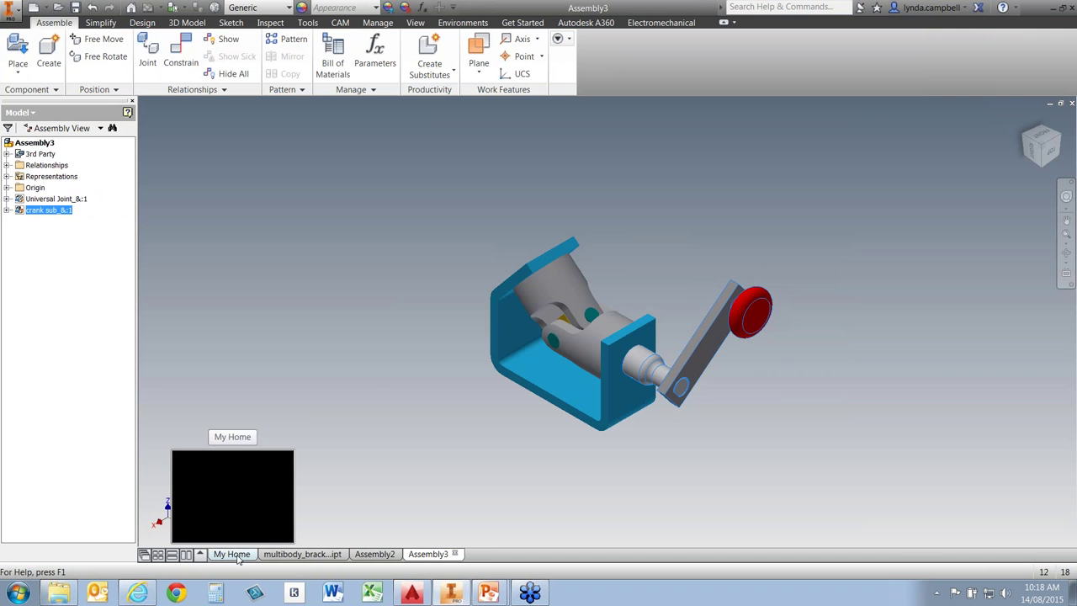
click(232, 554)
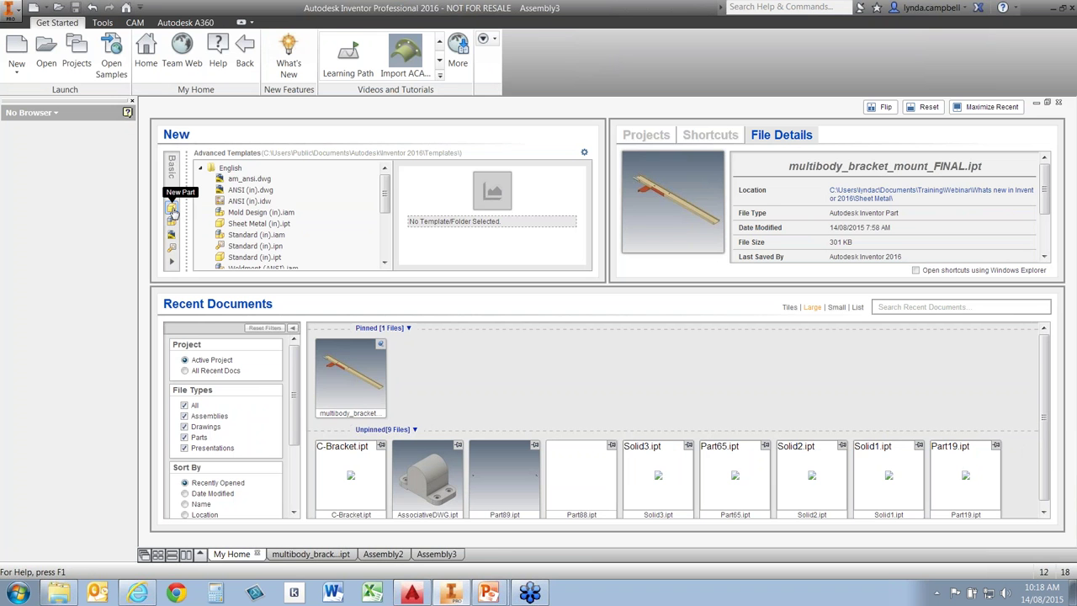
click(172, 209)
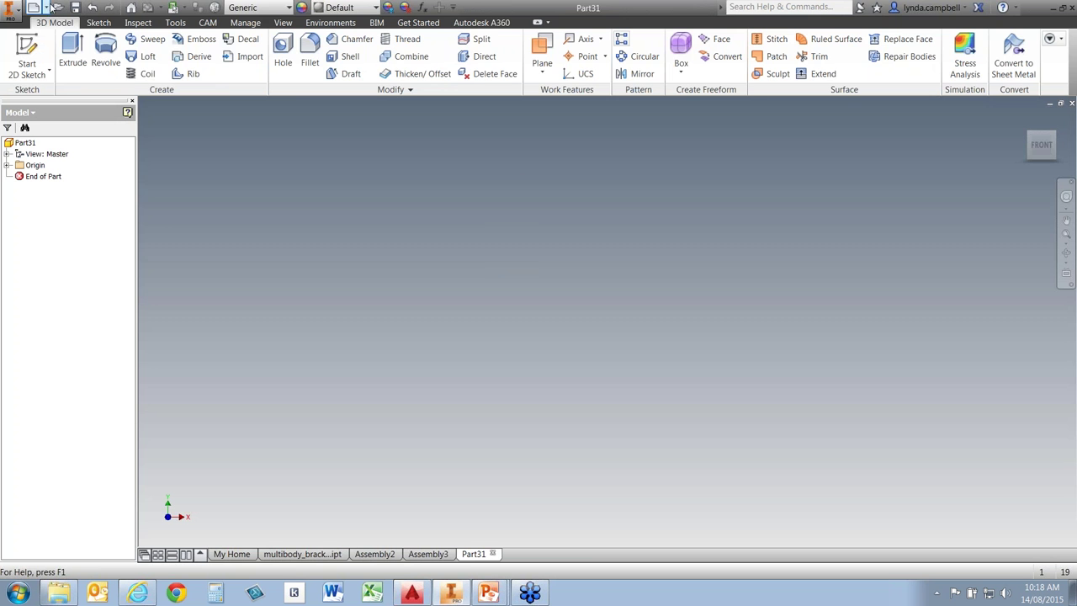
- Import Universal Joint_&.SLDASM with its model loaded, giving ten solid bodies
click(245, 23)
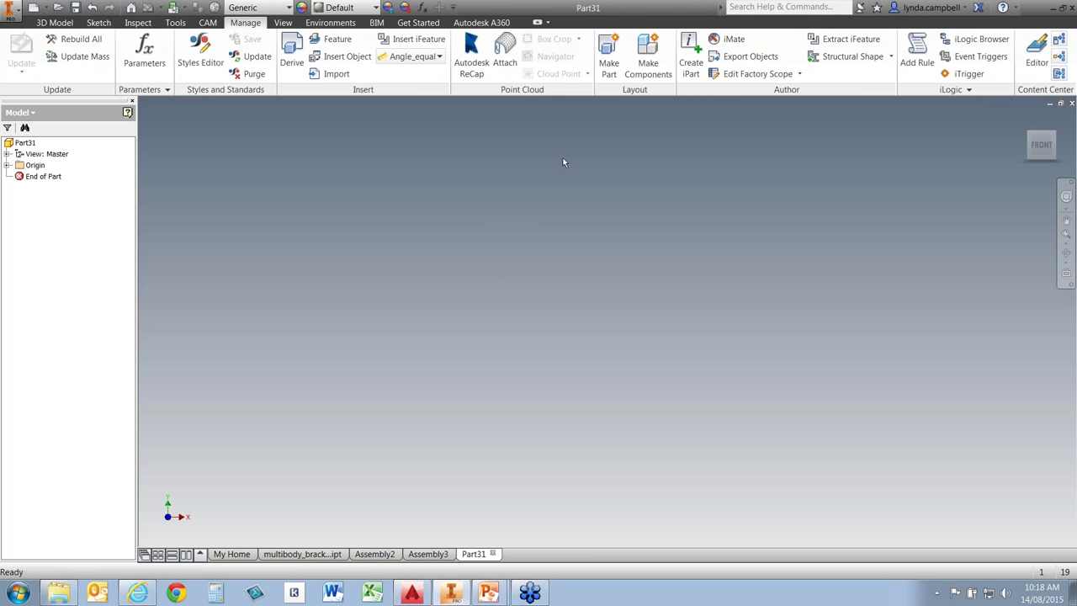
click(336, 73)
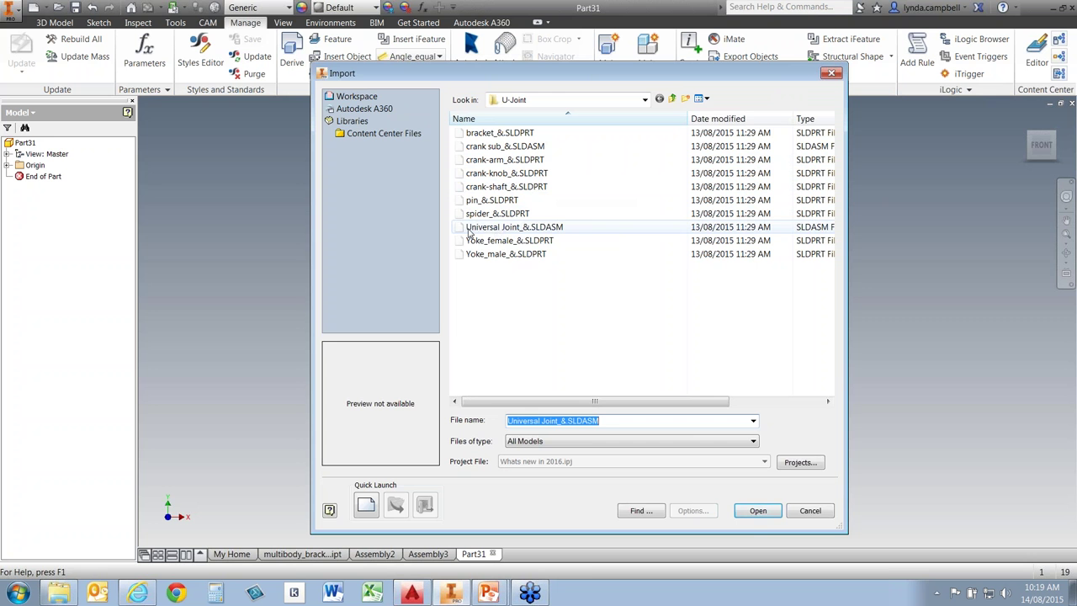
click(498, 227)
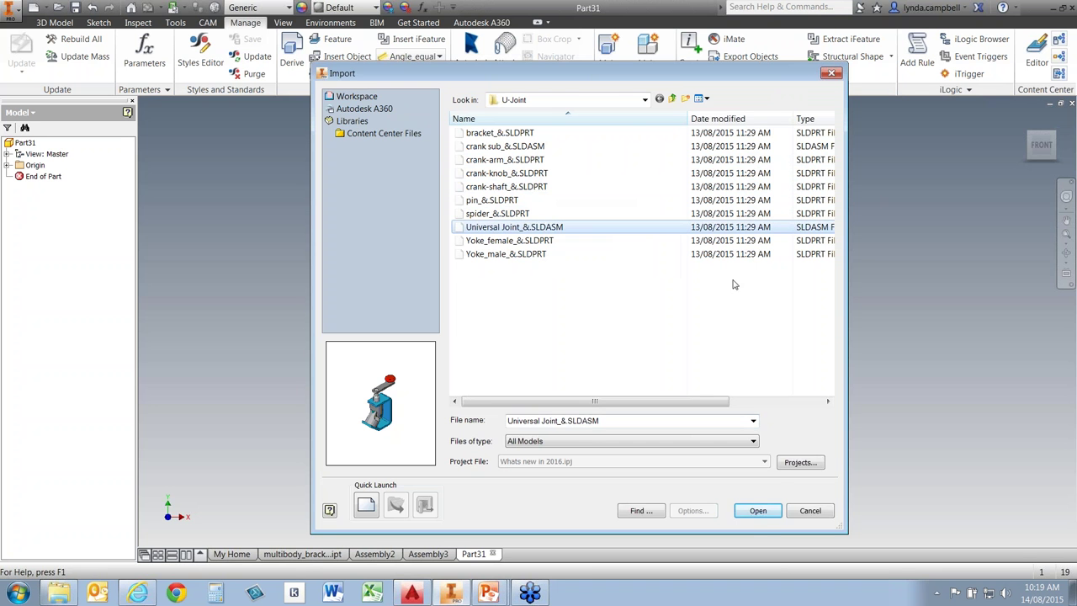
click(758, 510)
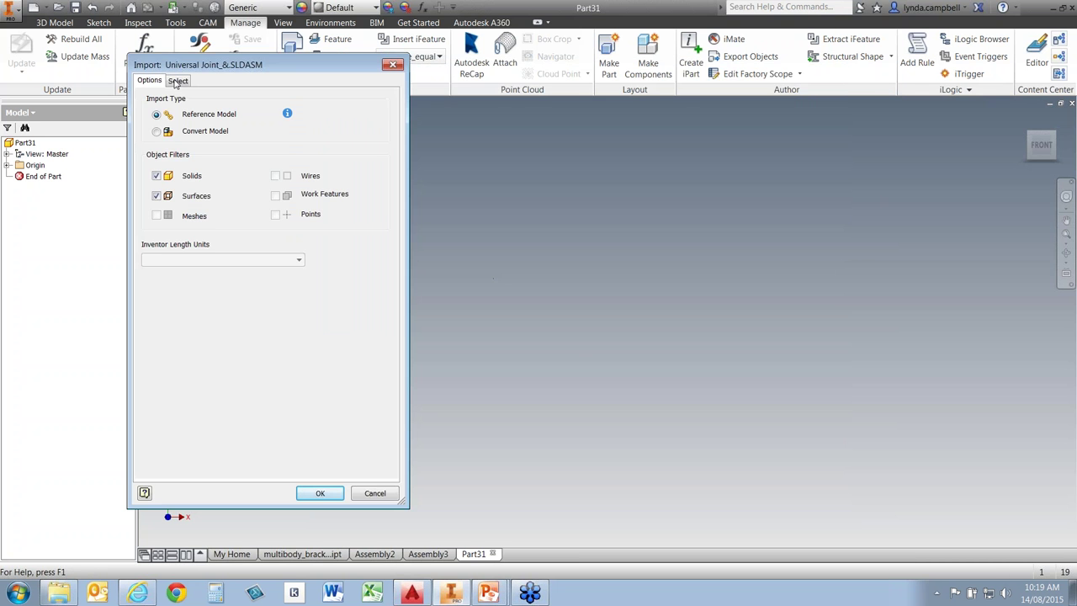
click(178, 81)
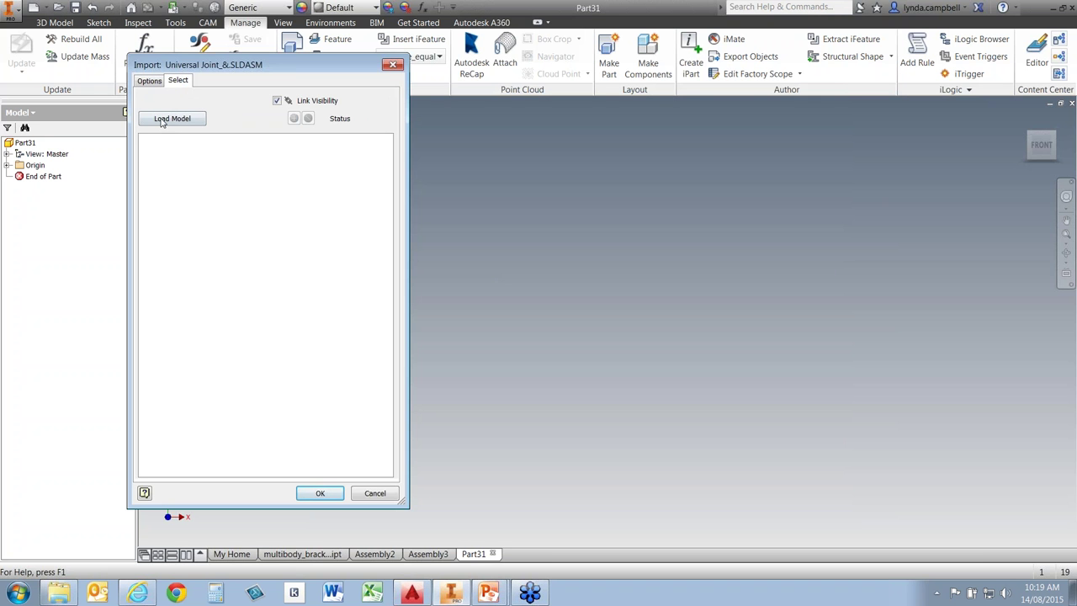
click(163, 119)
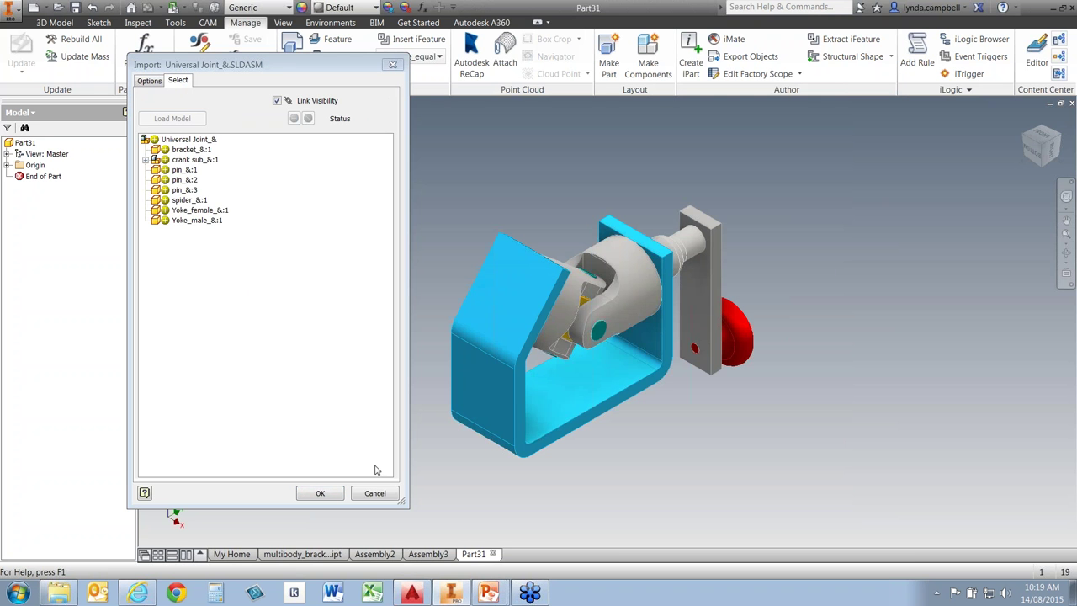
click(320, 494)
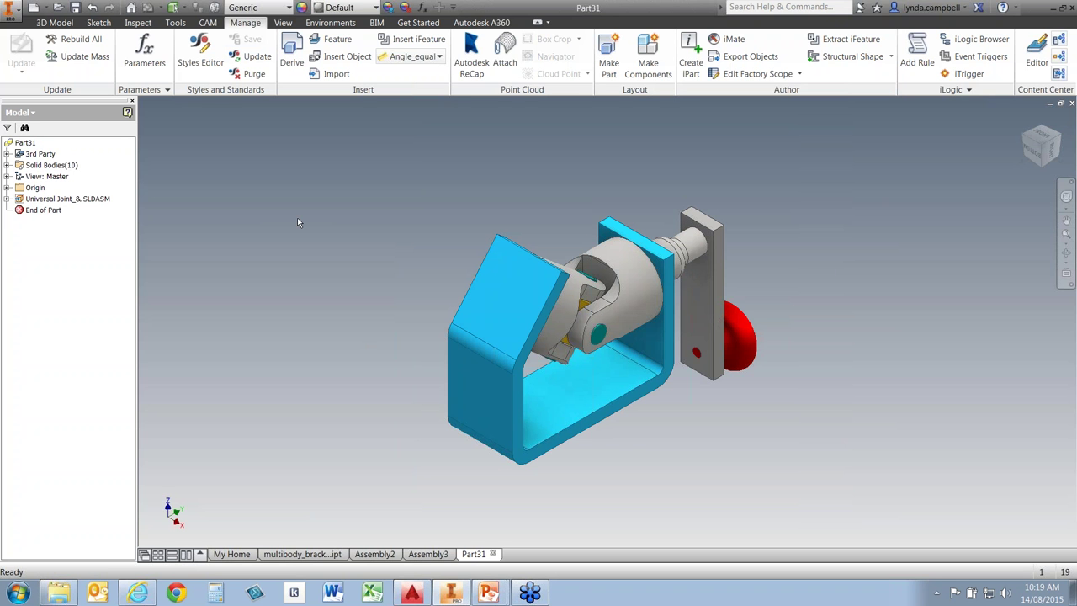
- Expand Solid Bodies, Solid1, Solid2 and the Universal Joint_&.SLDASM parts list in the browser
click(7, 166)
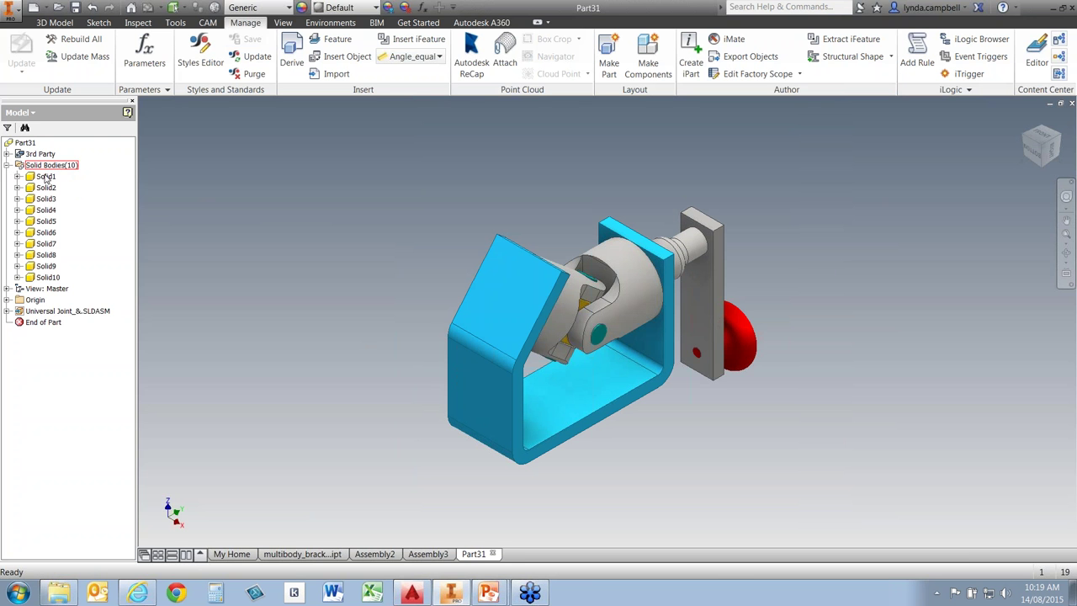
click(17, 177)
click(17, 200)
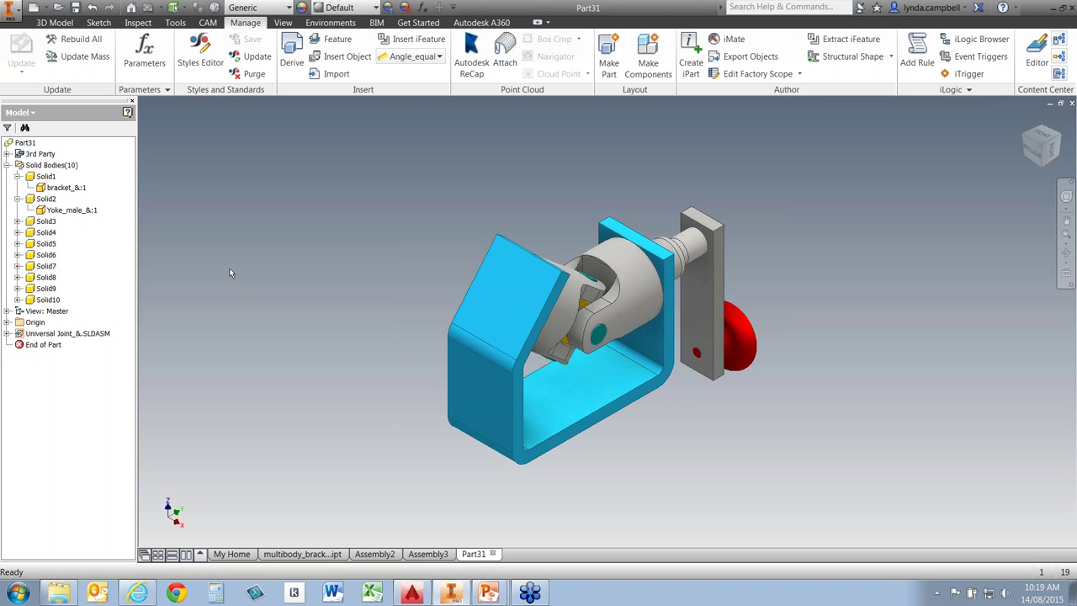
click(7, 335)
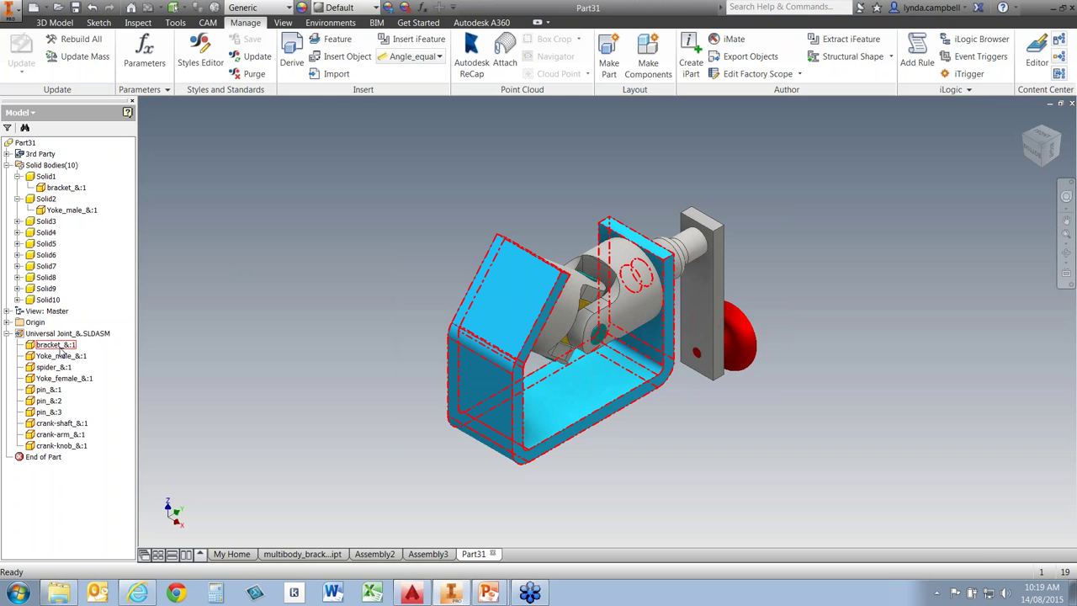
- Start a direct Size edit on the bracket and stretch its slanted top face
click(73, 346)
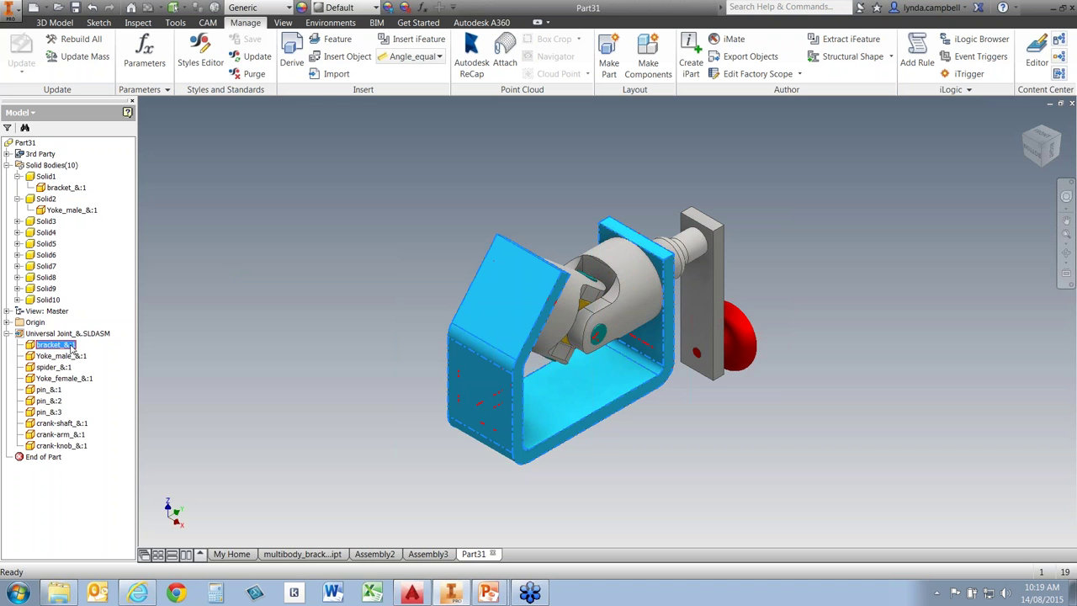
right_click(72, 346)
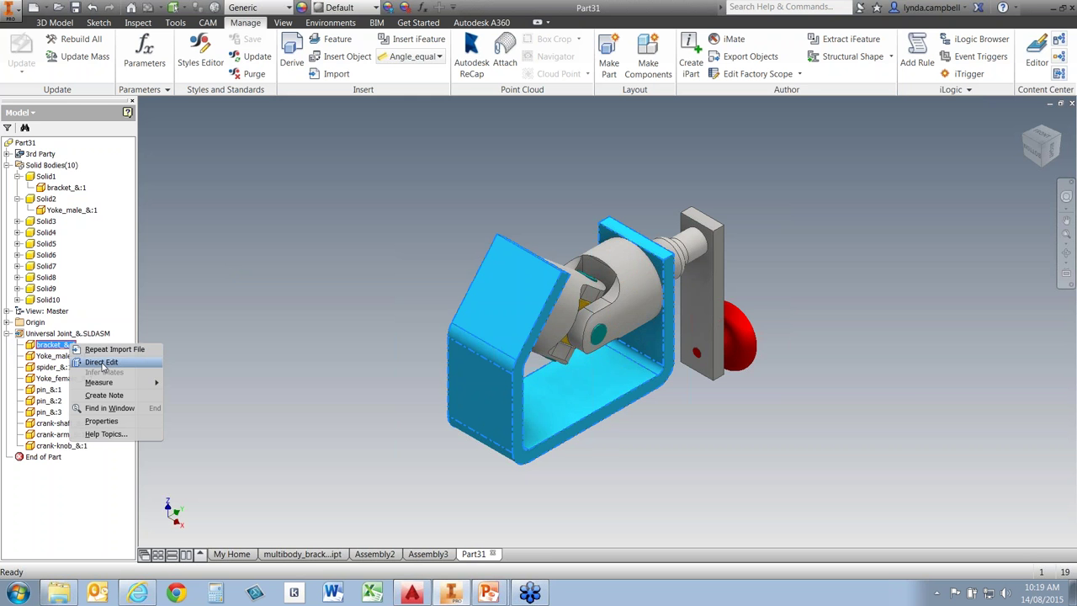
click(101, 363)
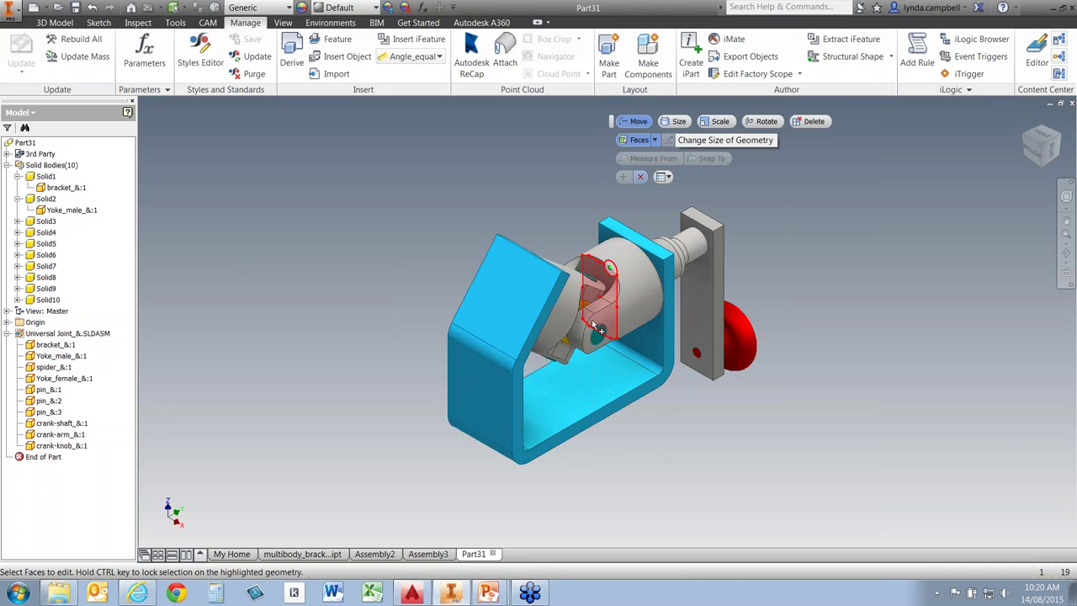
click(674, 121)
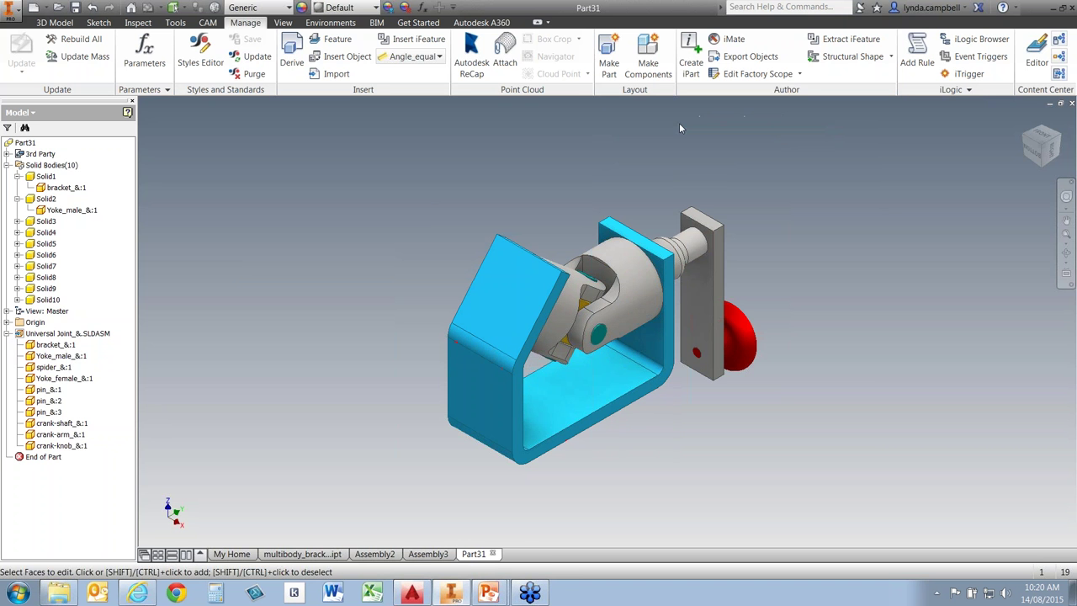
click(531, 346)
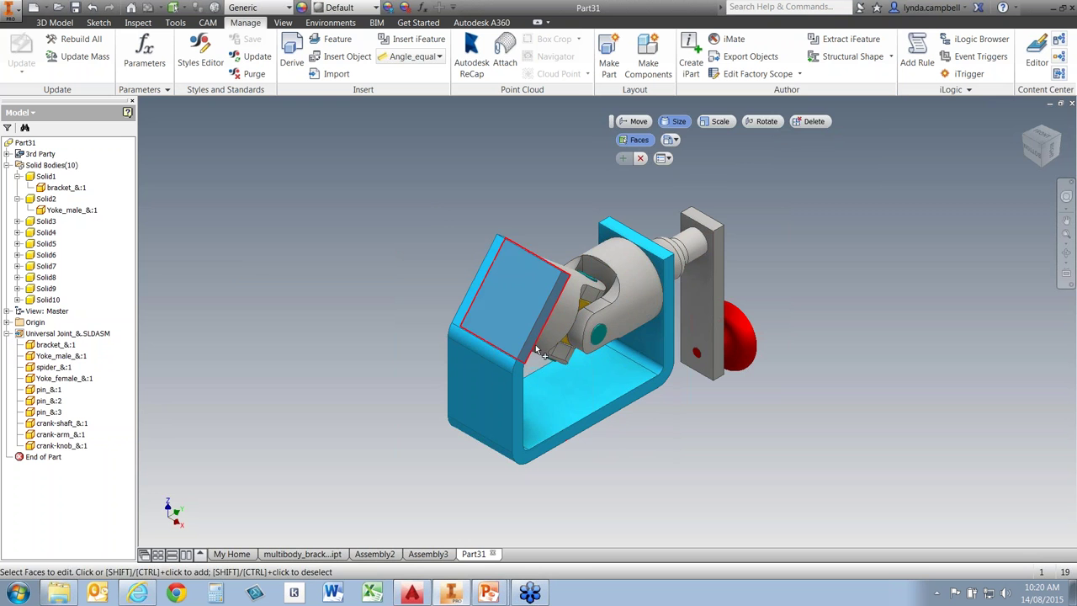
drag(530, 346, 529, 372)
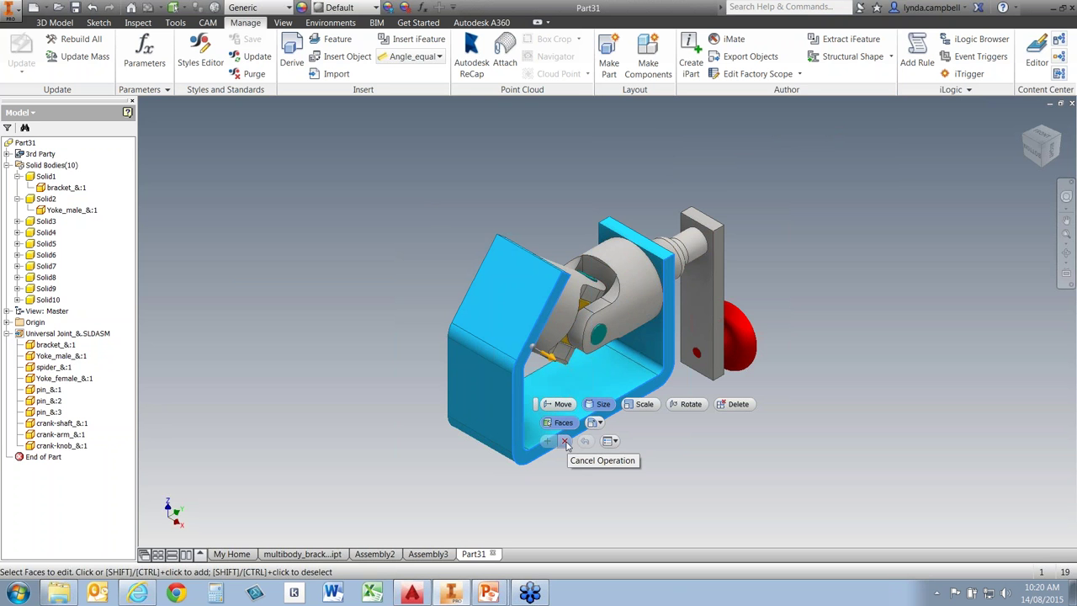
- Thicken the bracket's inner wall, then orbit and pan to view the crank and knob
click(556, 360)
drag(556, 360, 597, 401)
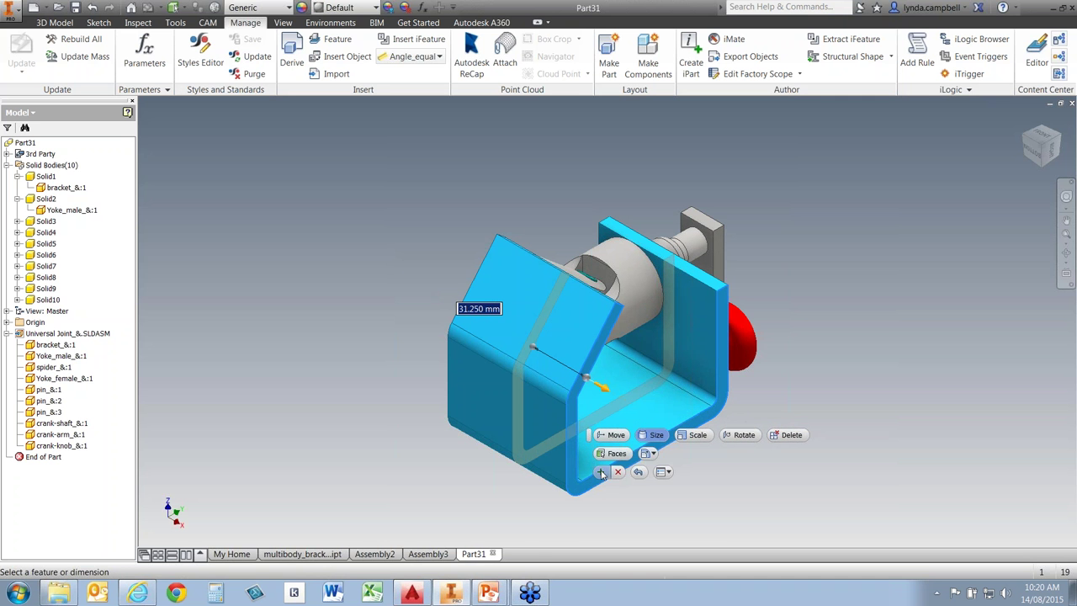
click(601, 473)
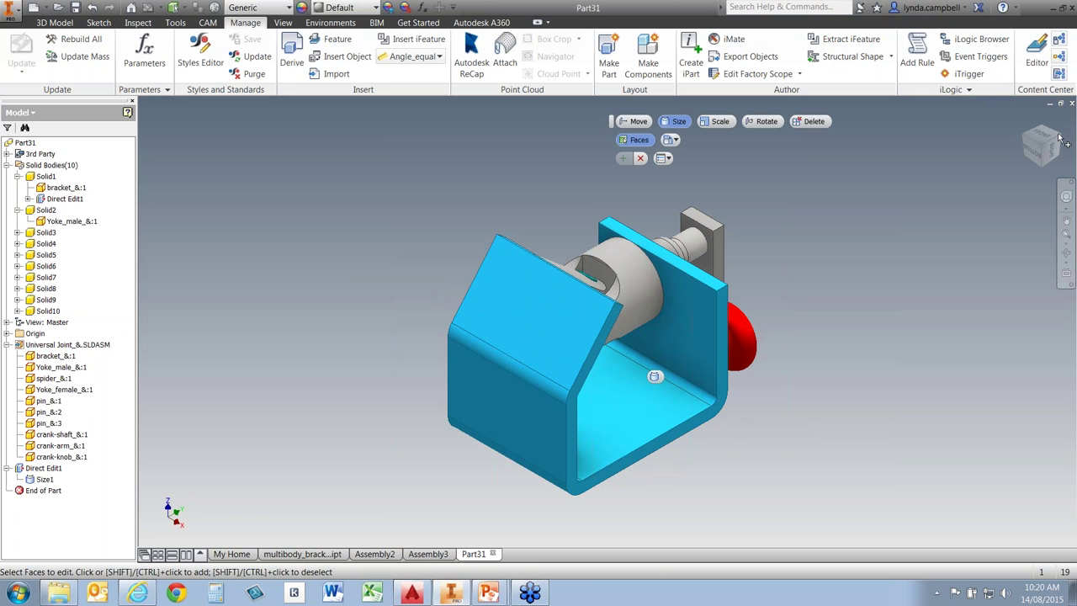
drag(1062, 139, 746, 305)
middle_drag(745, 306, 544, 271)
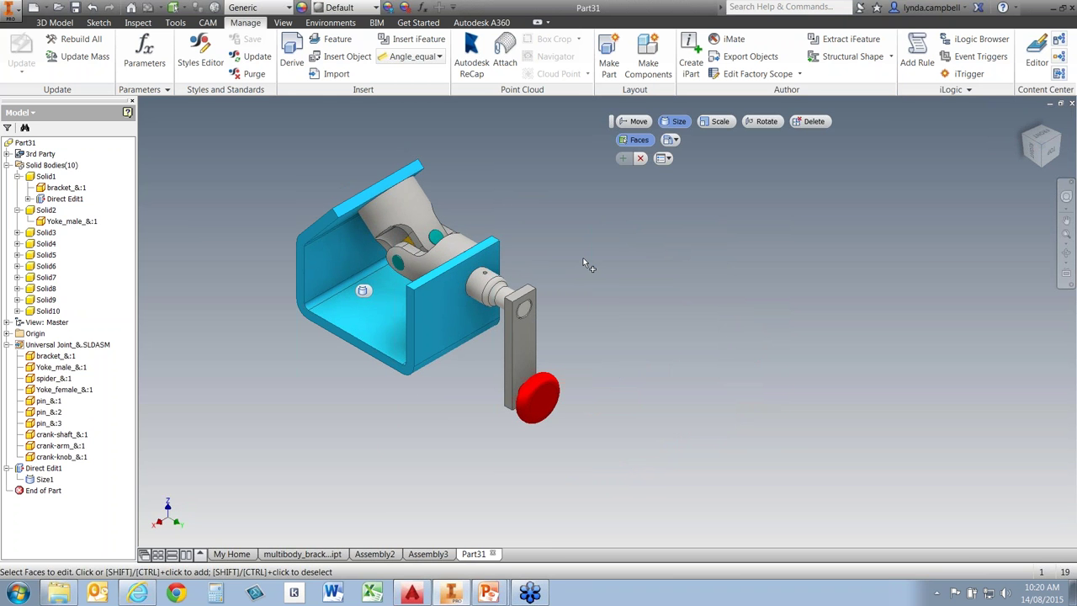
- Apply the pending bracket face resize and save the part
click(625, 160)
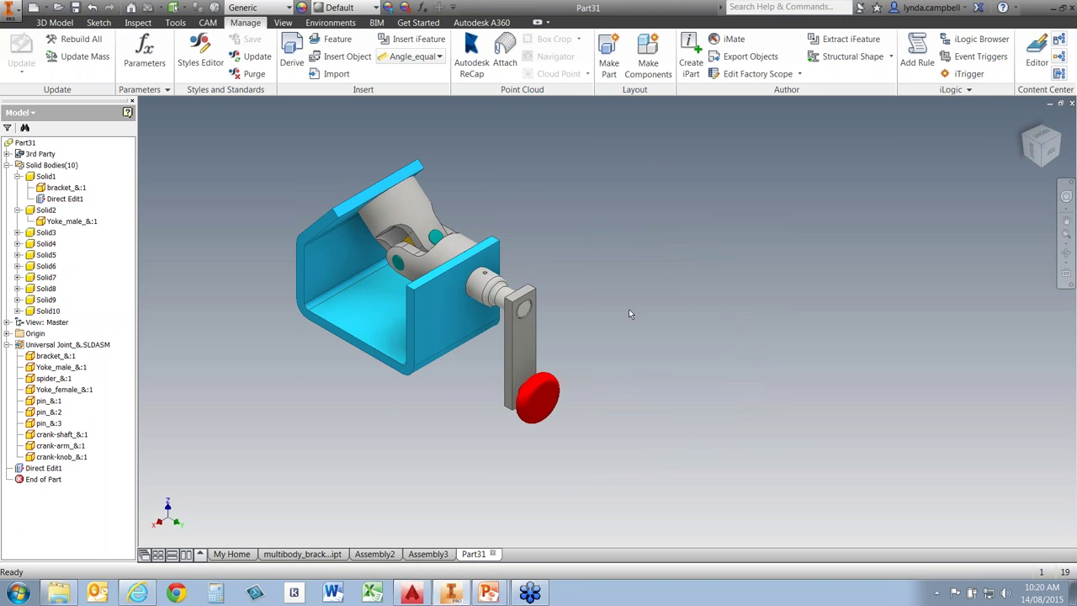
middle_drag(609, 309, 698, 288)
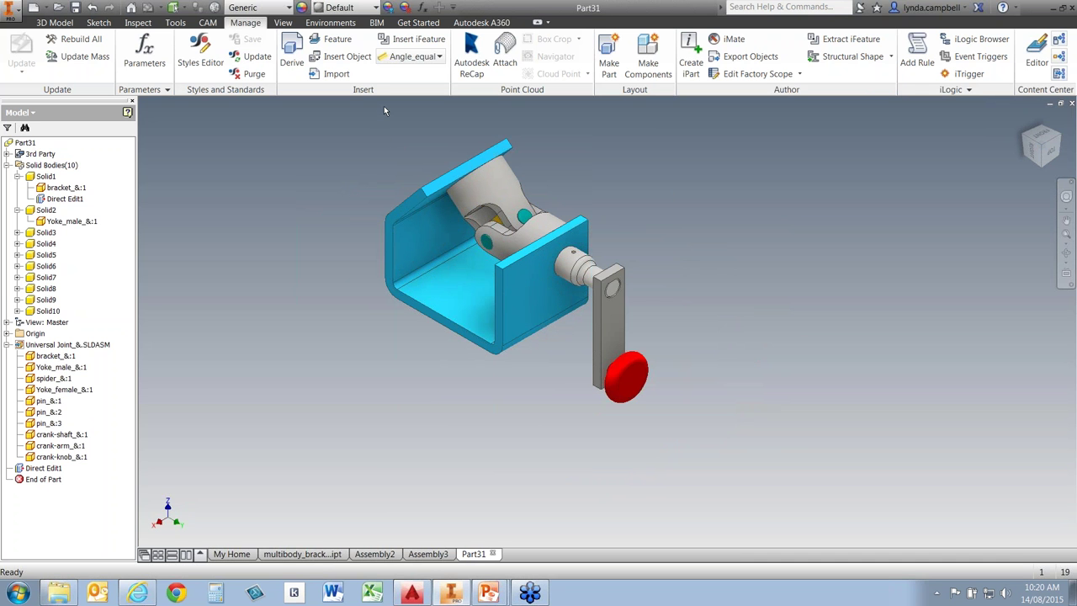
click(76, 8)
- Save as Part31.ipt, then select Solid1 through Solid10 in Make Components and continue
click(753, 510)
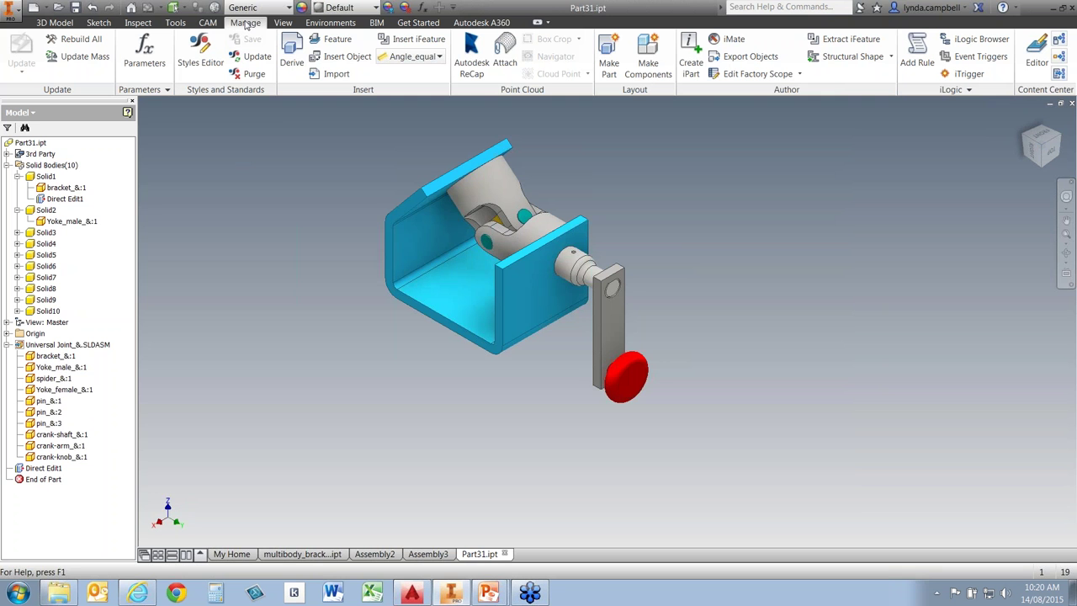
click(650, 66)
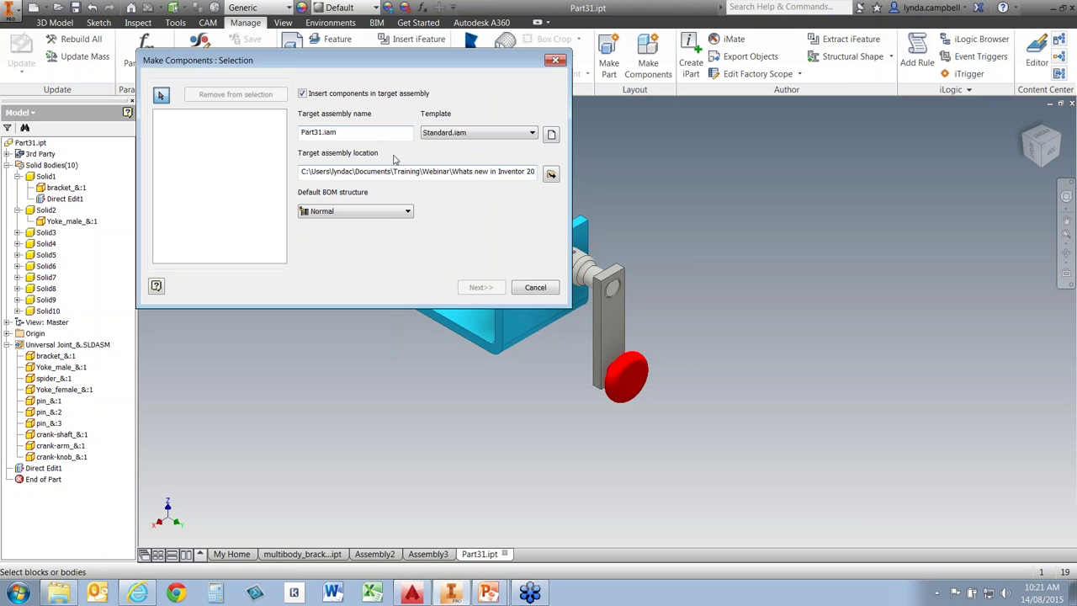
click(42, 177)
click(45, 209)
click(46, 232)
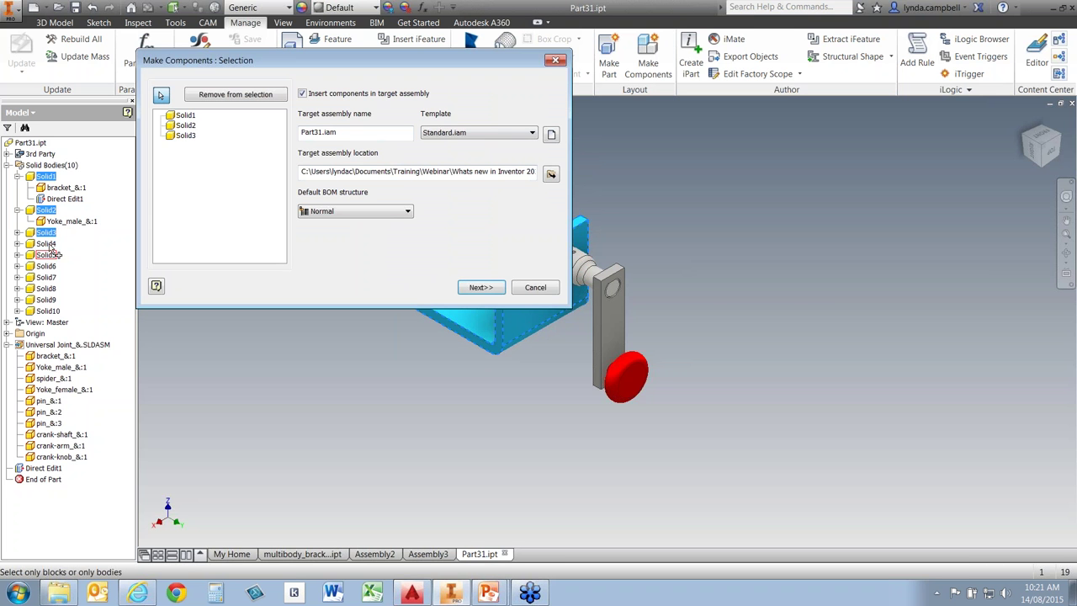
click(46, 243)
click(47, 255)
click(47, 266)
click(47, 277)
click(47, 289)
click(48, 299)
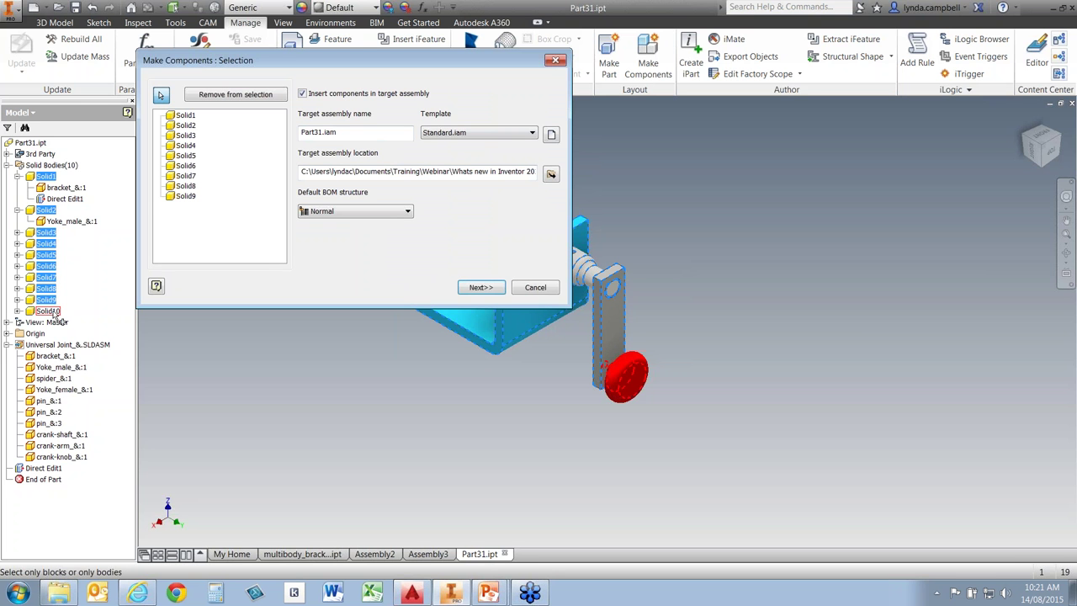
click(48, 311)
click(481, 287)
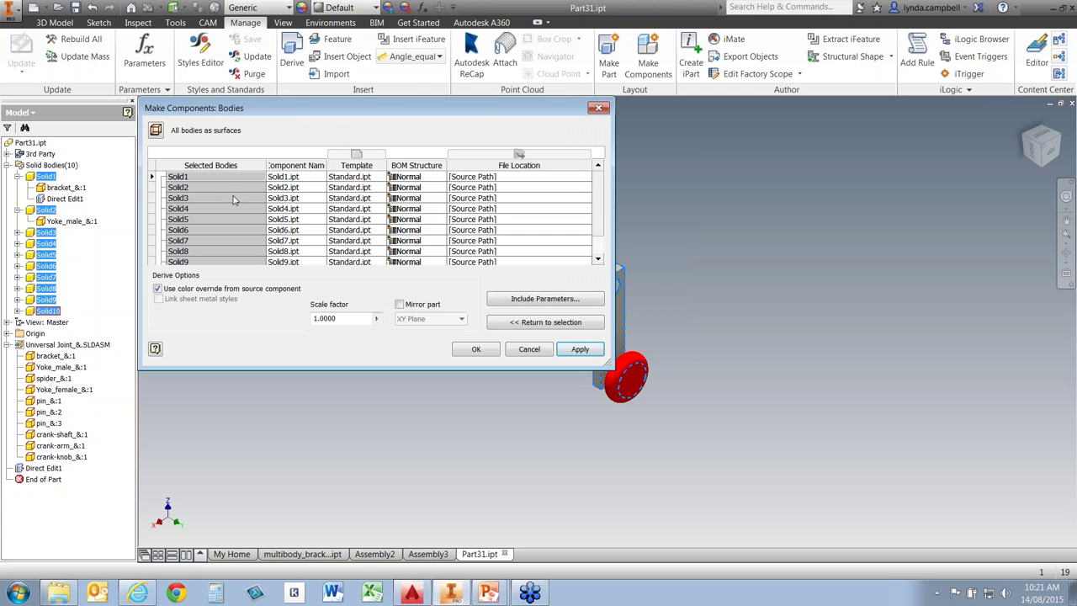
- Rename the Solid1.ipt component to Bracket, accepting the file override
click(281, 177)
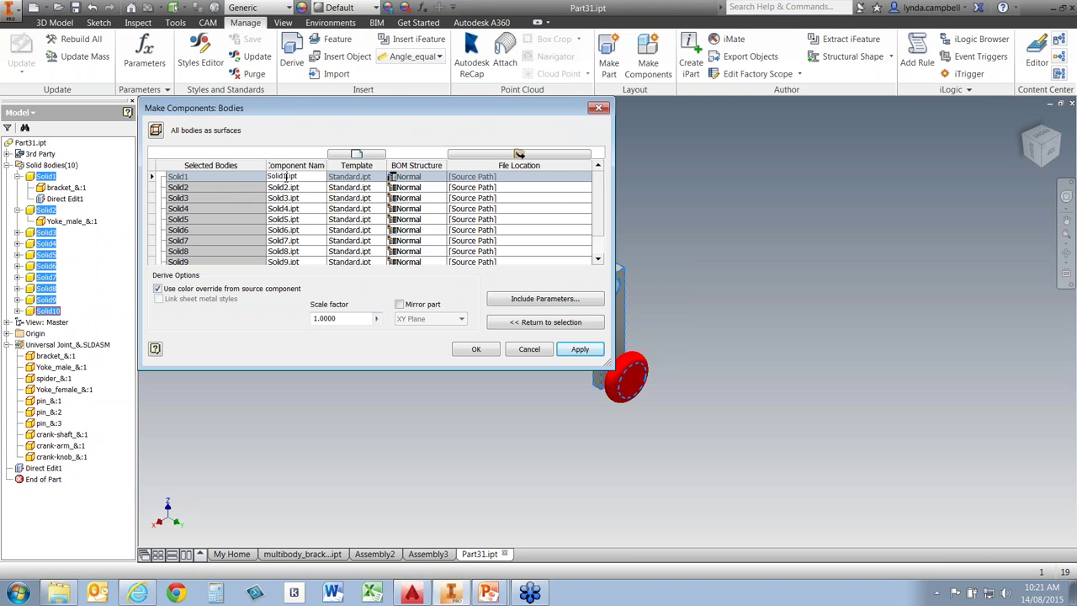
double_click(271, 176)
text(Bracket)
key(Return)
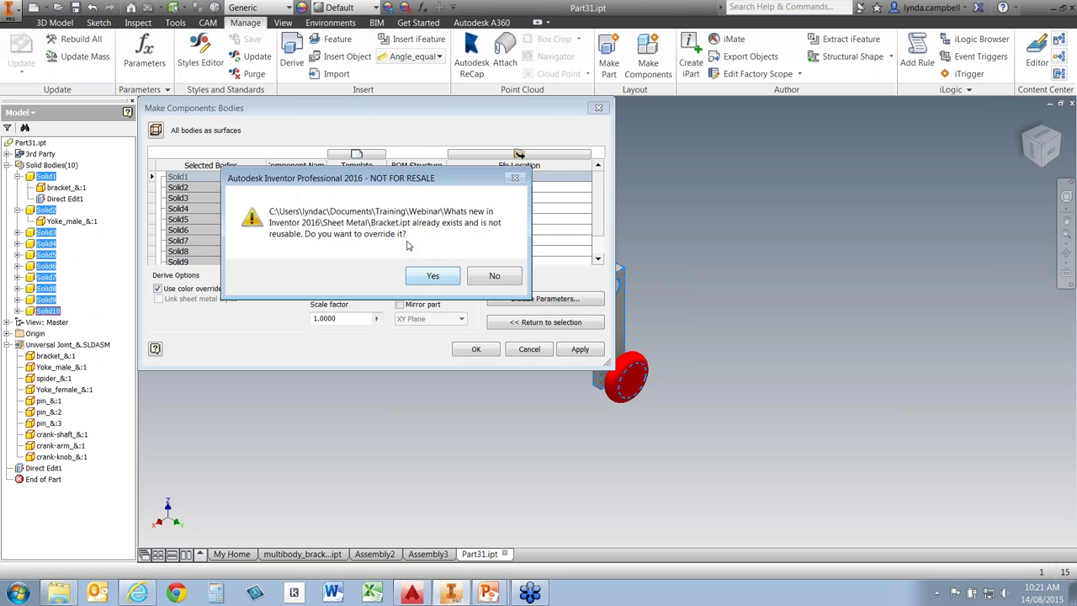
click(434, 277)
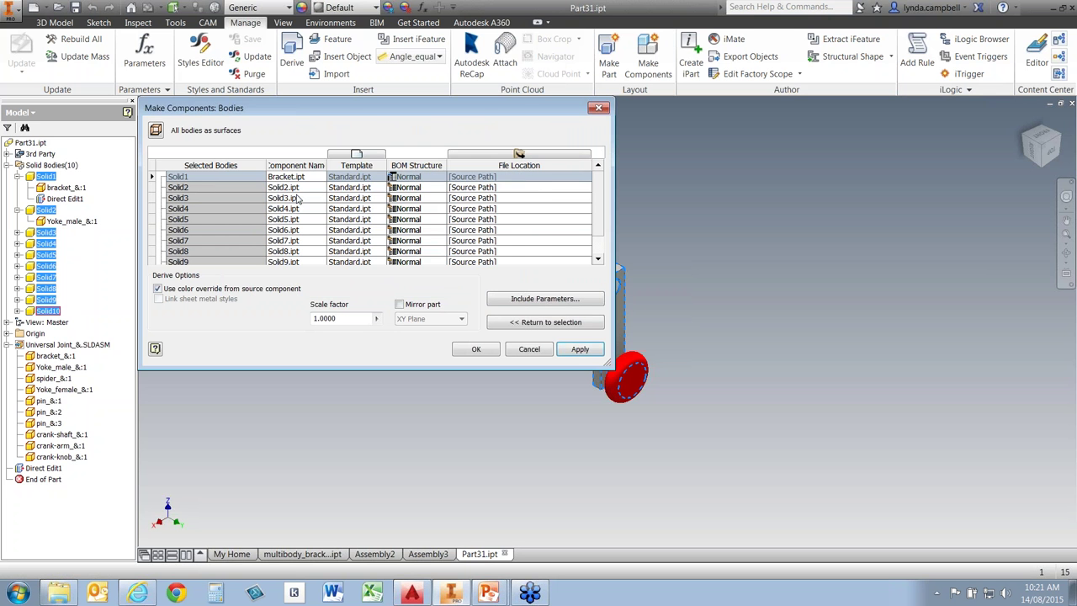
- Rename Solid2.ipt to Yoke_Male and create the components and assembly
double_click(266, 187)
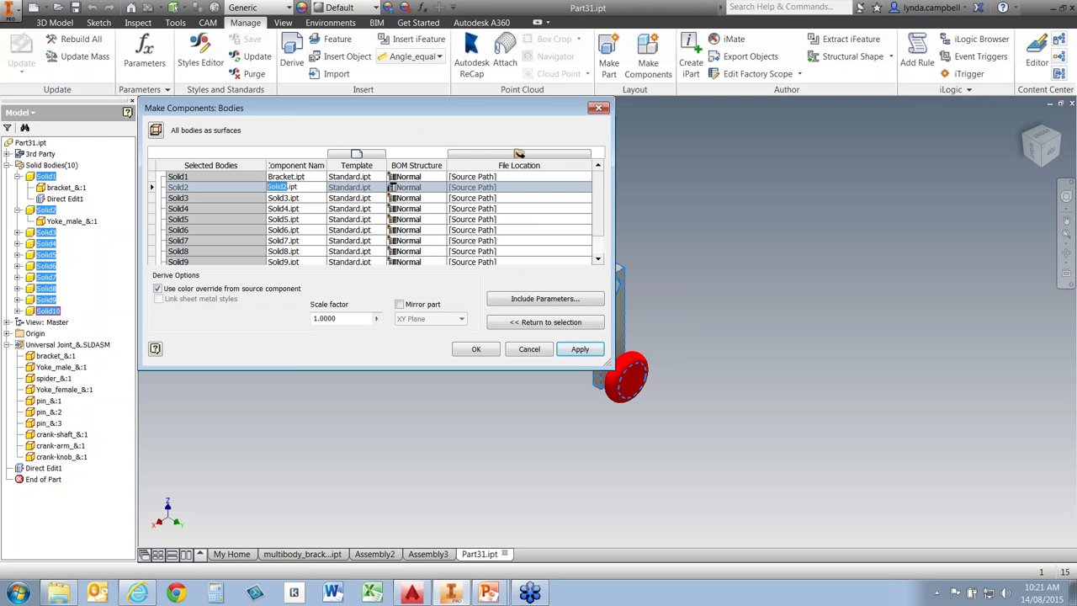
text(Yoke_Male)
key(Return)
click(476, 350)
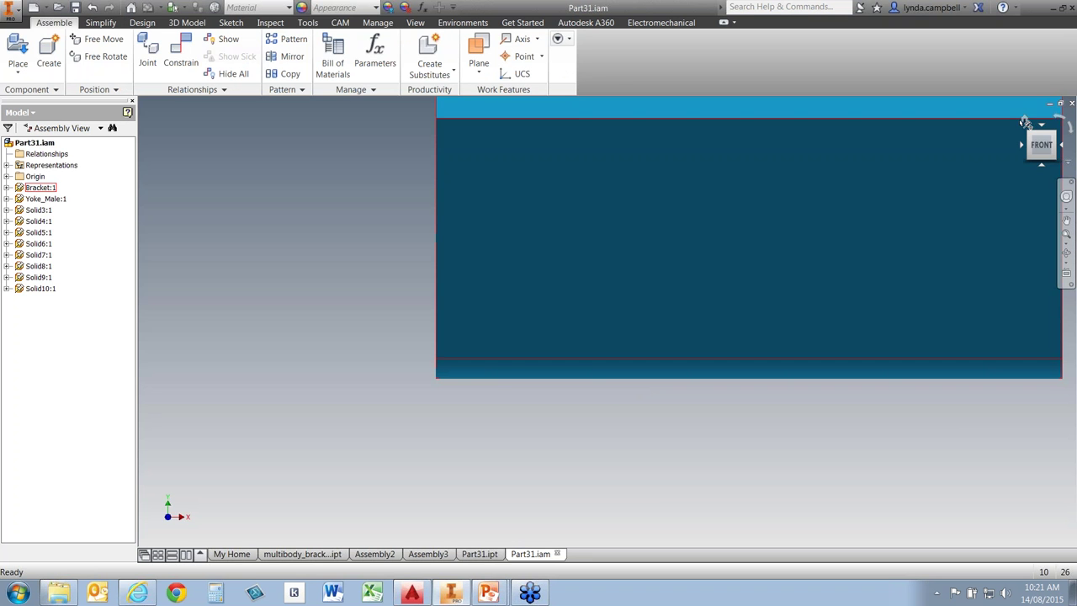
- Reset to the home view and select Solid3:1, Solid4:1, Solid6:1 and the Solid9:1 crank arm
click(1025, 119)
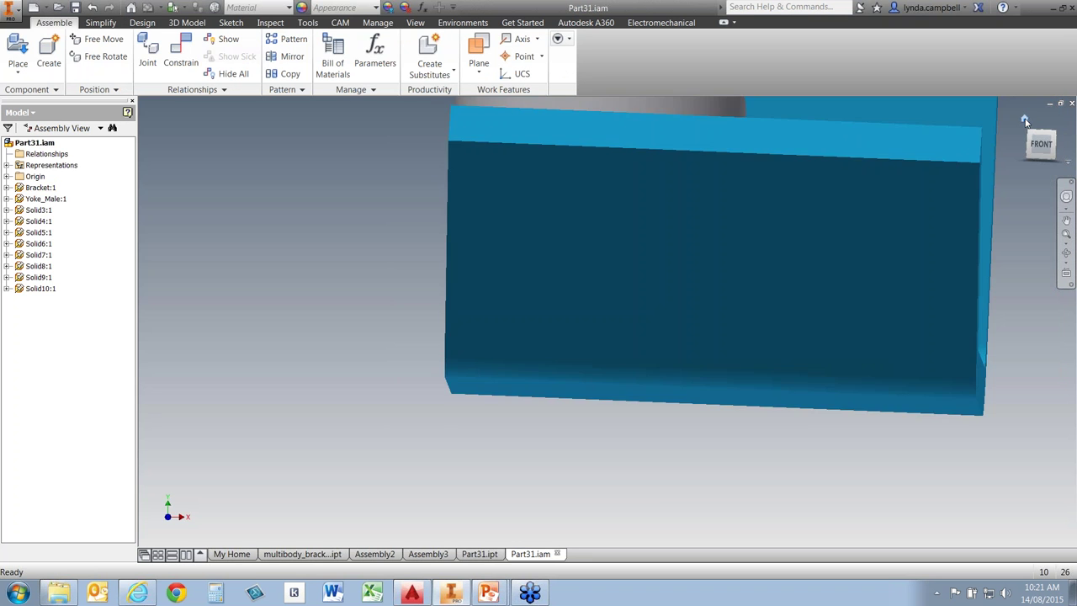
mouse_move(523, 562)
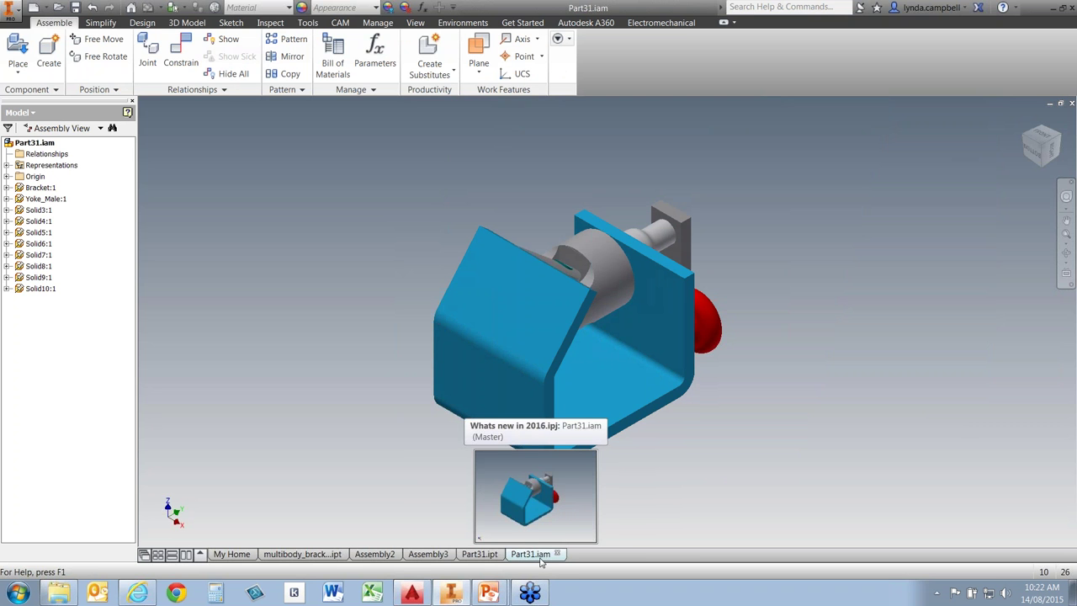
mouse_move(483, 559)
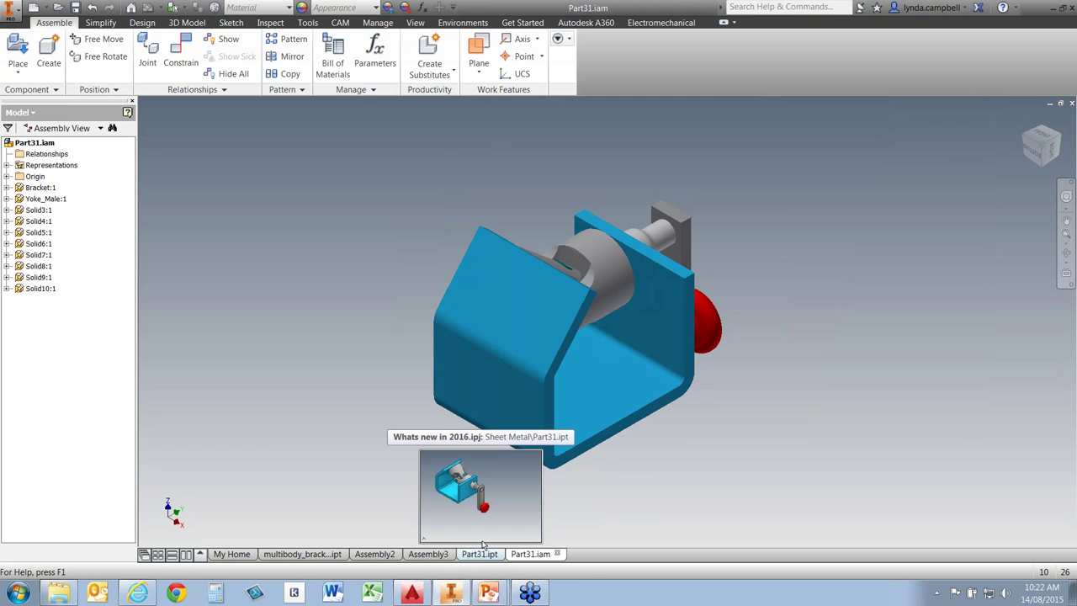
click(7, 209)
click(37, 210)
click(37, 232)
click(37, 254)
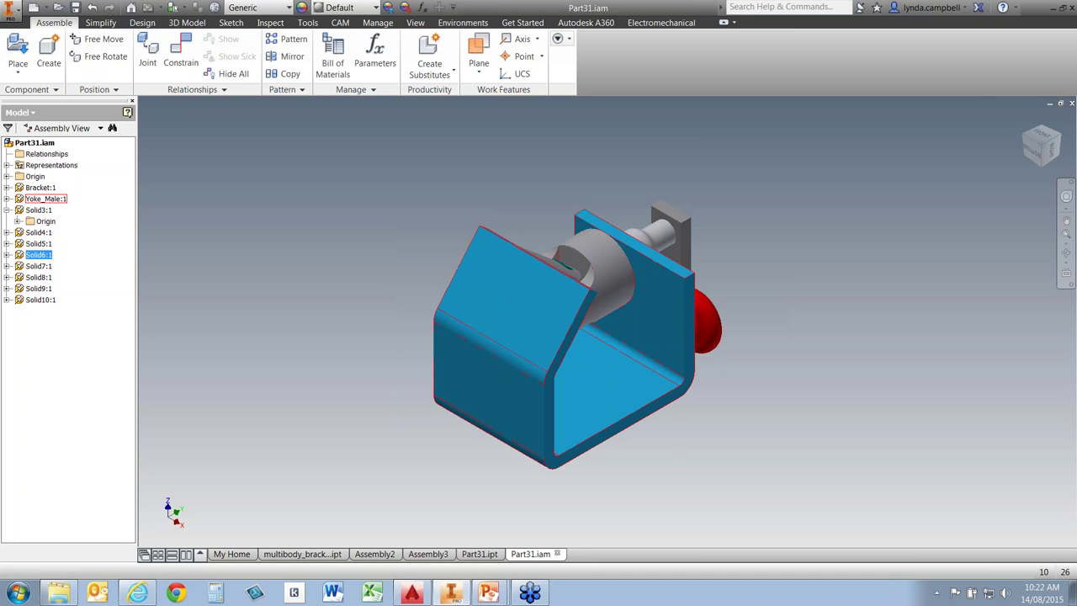
click(39, 289)
- Open Solid9 and widen the crank arm's side face by 19.5 mm with Direct Size
right_click(39, 290)
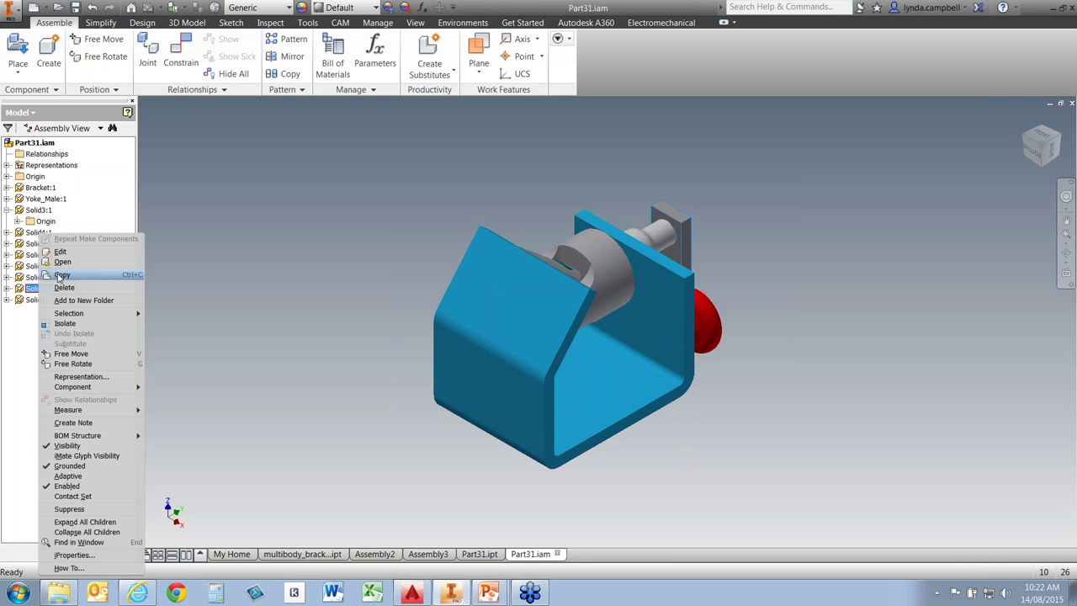
click(63, 263)
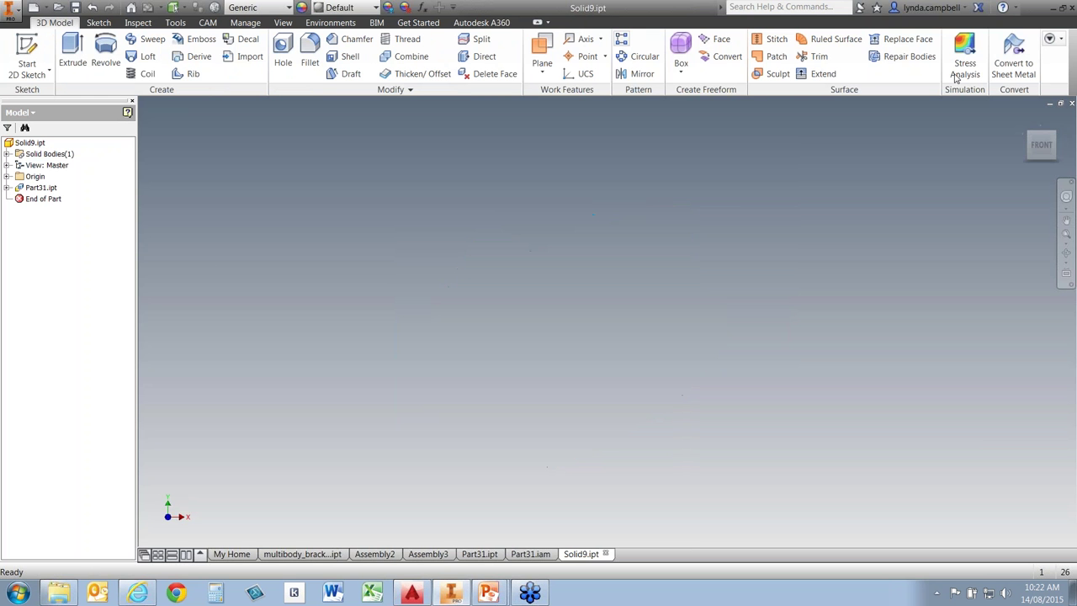
click(1023, 118)
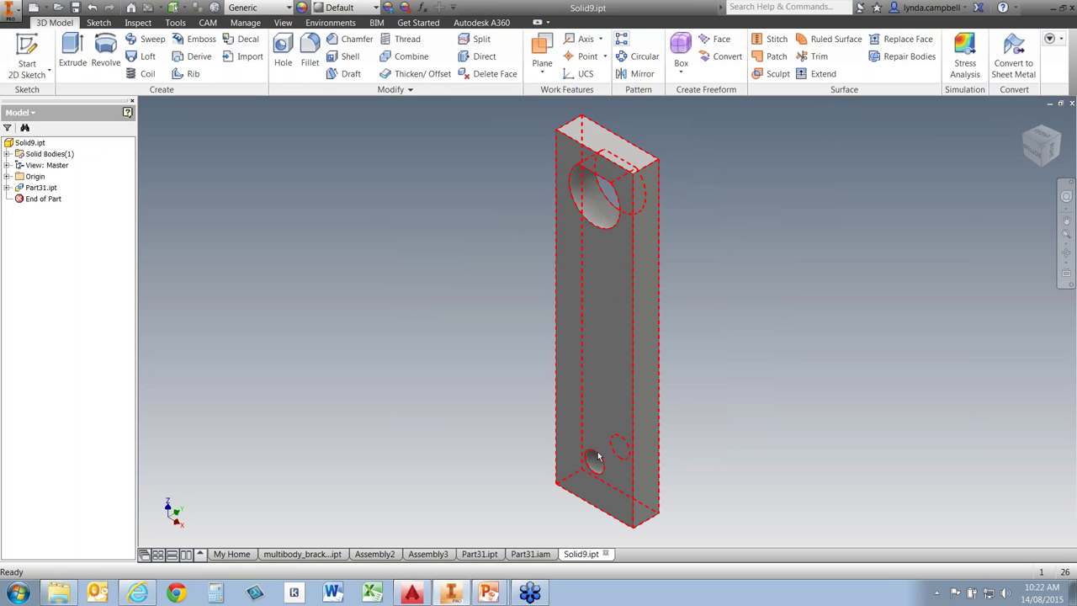
click(421, 90)
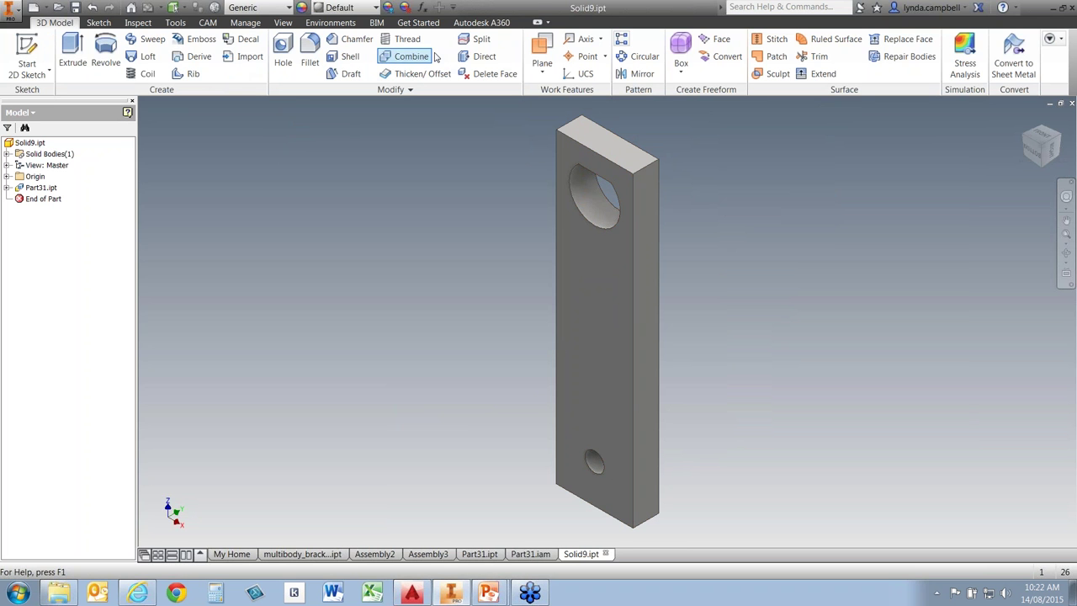
click(484, 56)
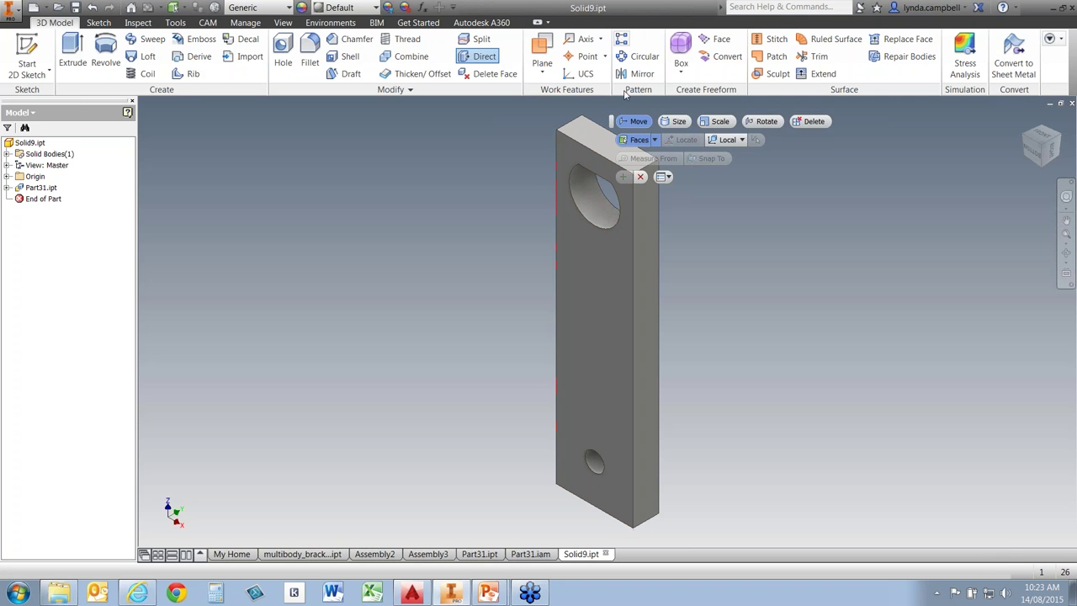
click(651, 287)
drag(676, 300, 742, 340)
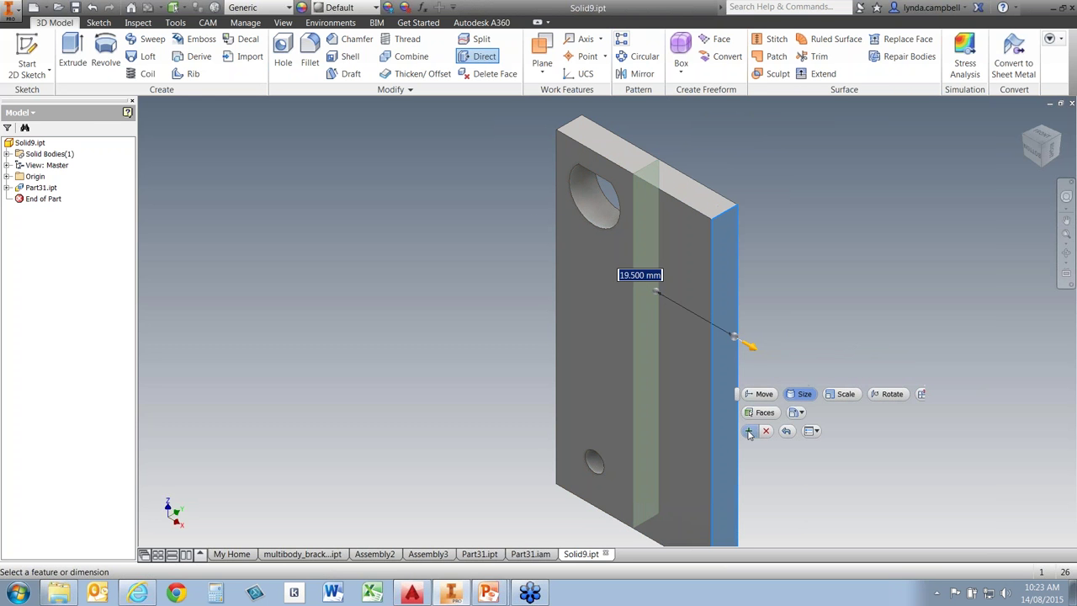
click(749, 431)
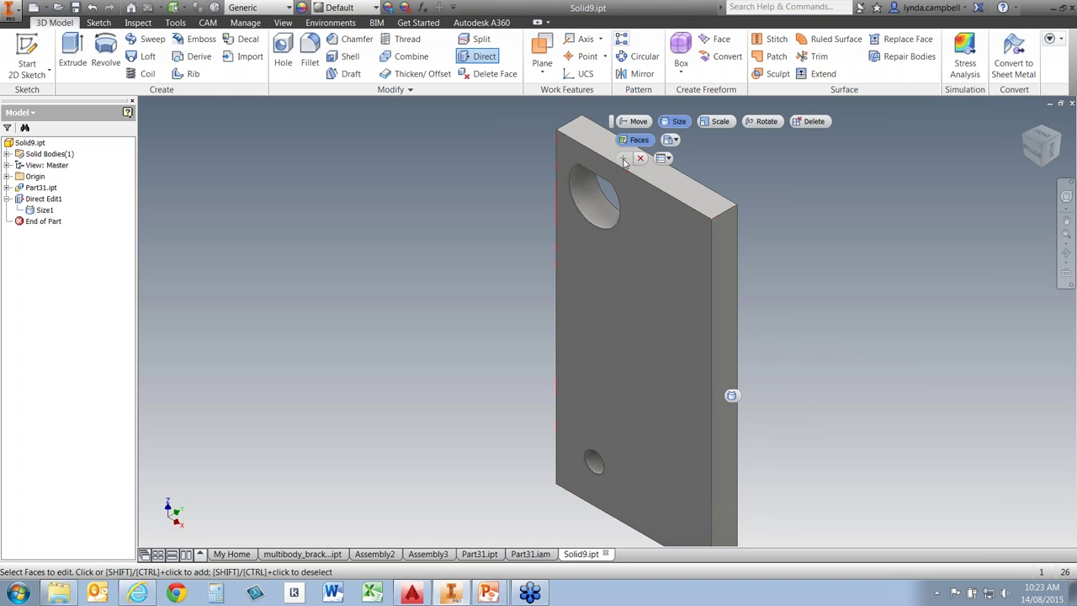
click(639, 160)
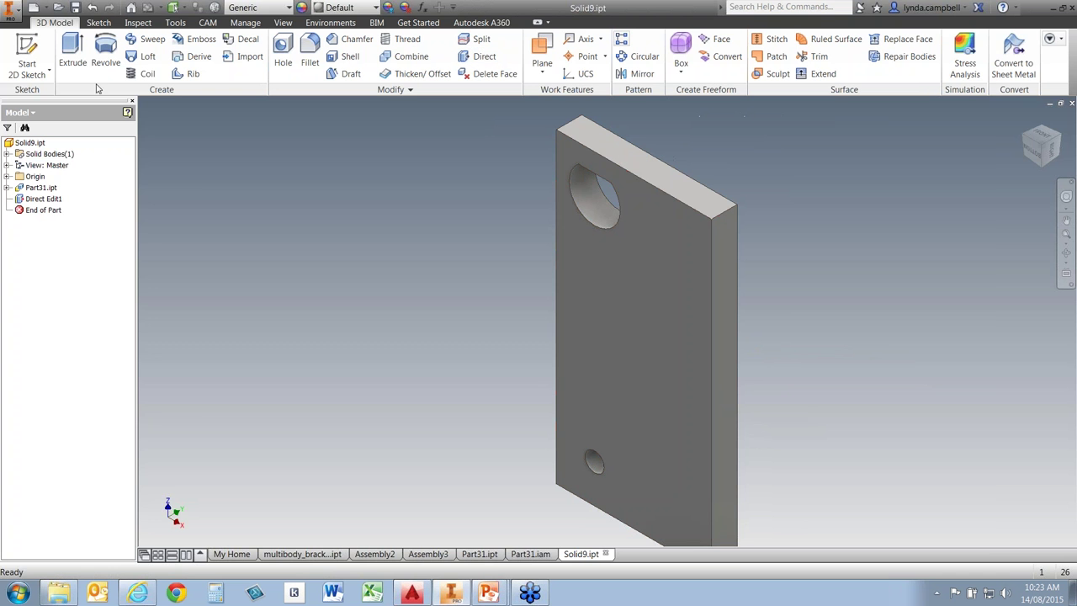
- Save Solid9 with its dependents and return to the Part31 assembly
click(75, 8)
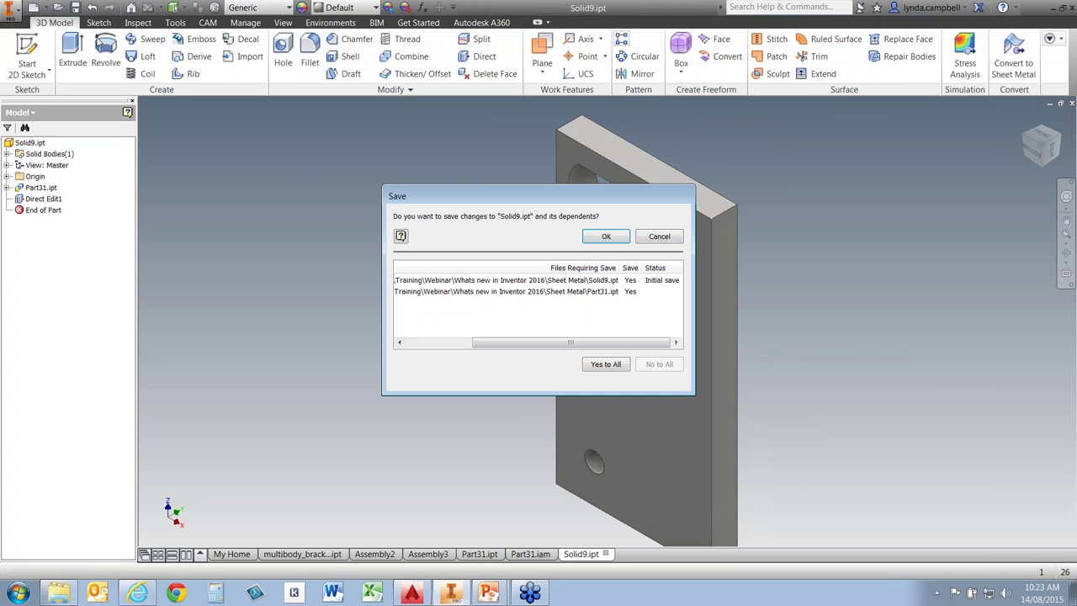
click(606, 237)
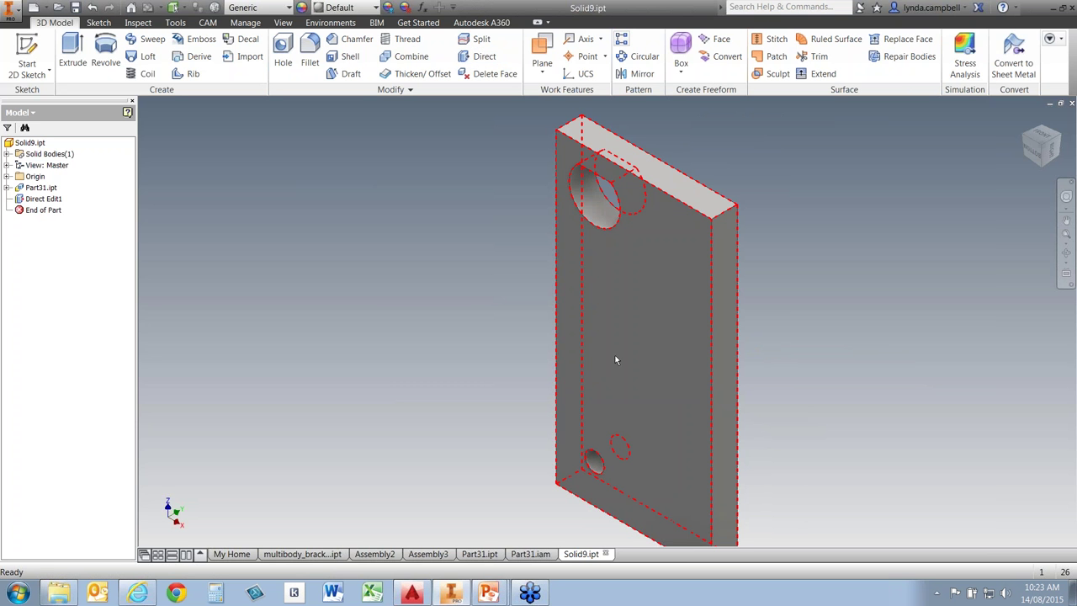
click(530, 554)
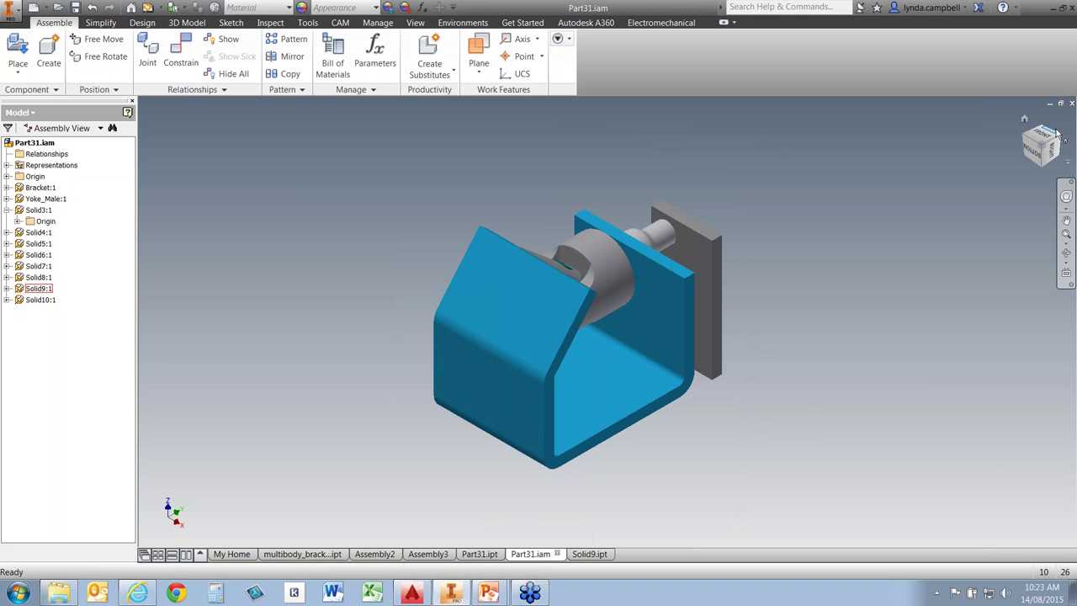
shift+middle_drag(757, 261, 610, 276)
scroll(610, 276, up, 5)
scroll(611, 278, down, 3)
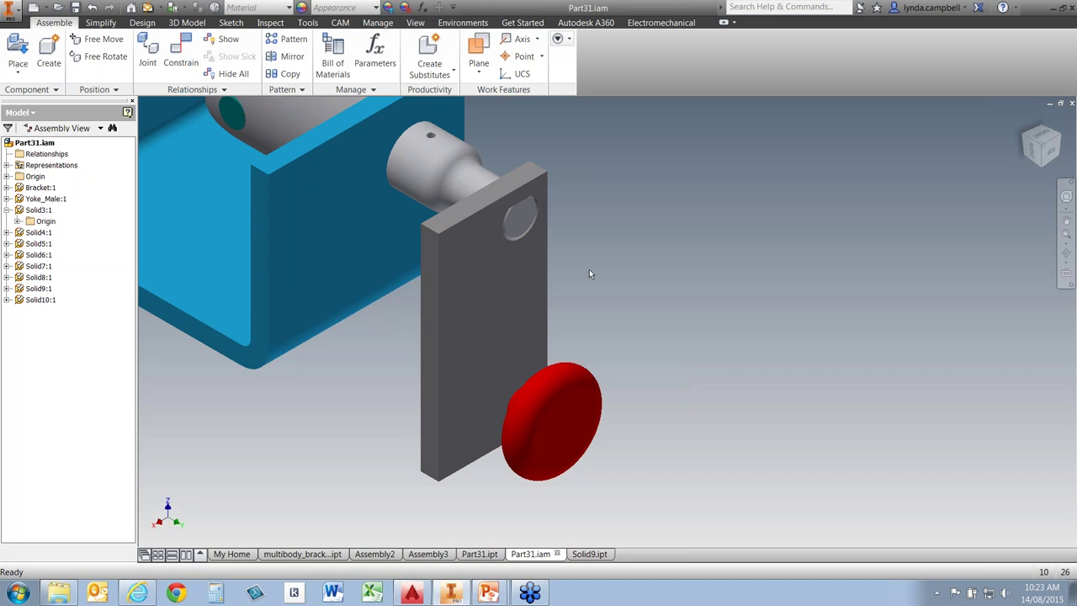
key(alt+Tab)
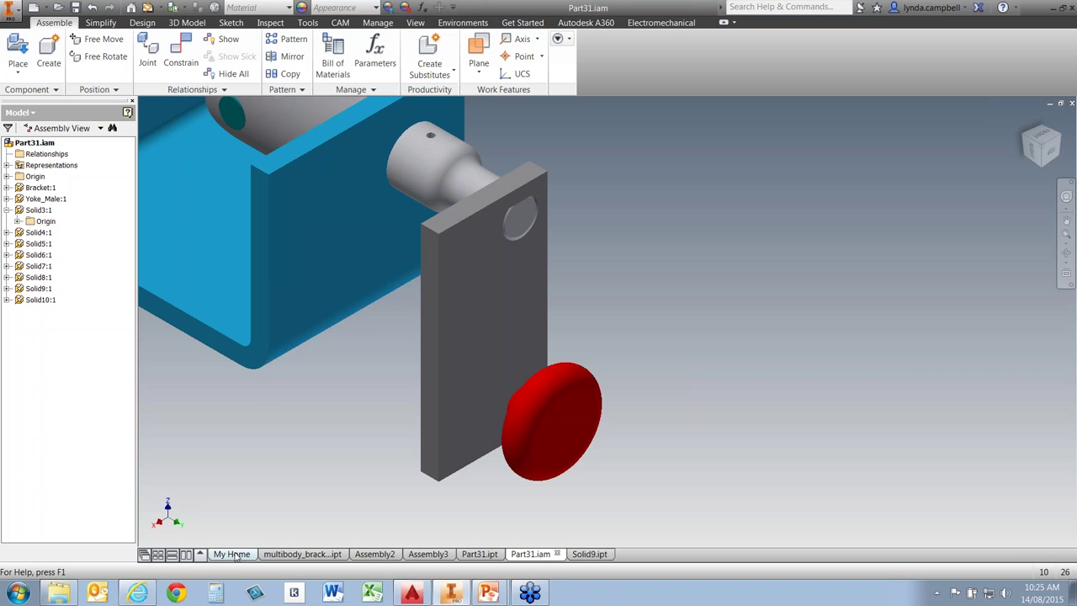
- Create a new part from the Standard (in).ipt template
click(232, 554)
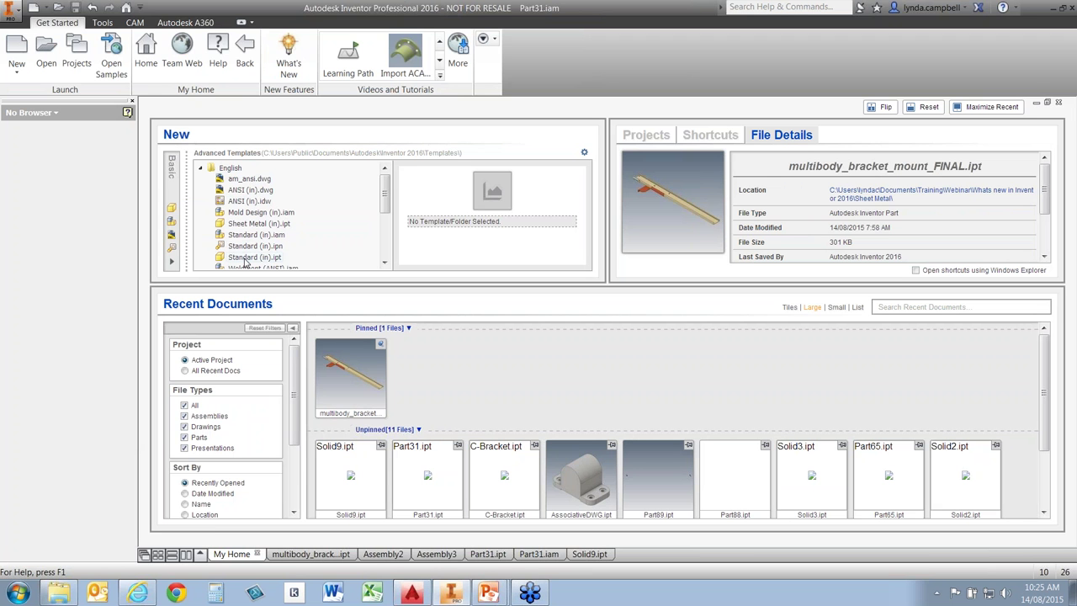
click(253, 257)
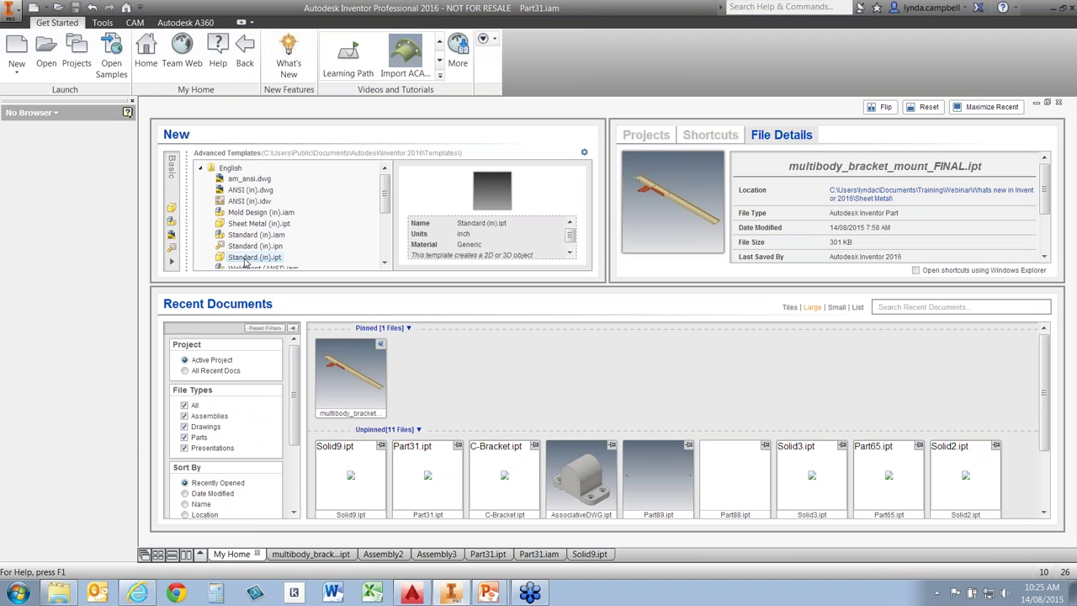
double_click(245, 259)
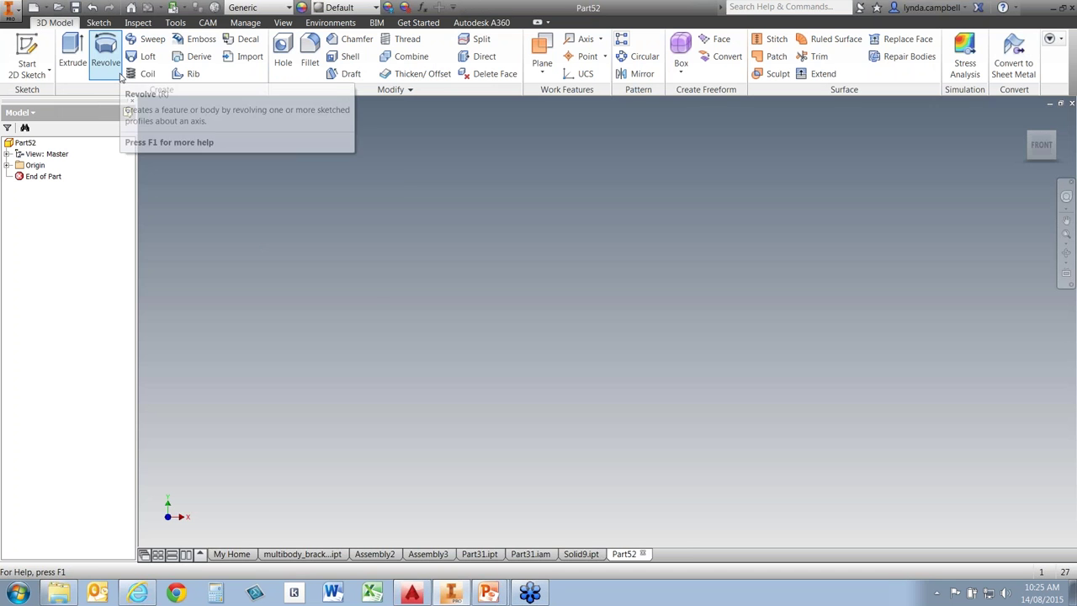
- Save the part as AssociativeDWG.ipt in the Whats new in Inventor 2016 folder
click(74, 7)
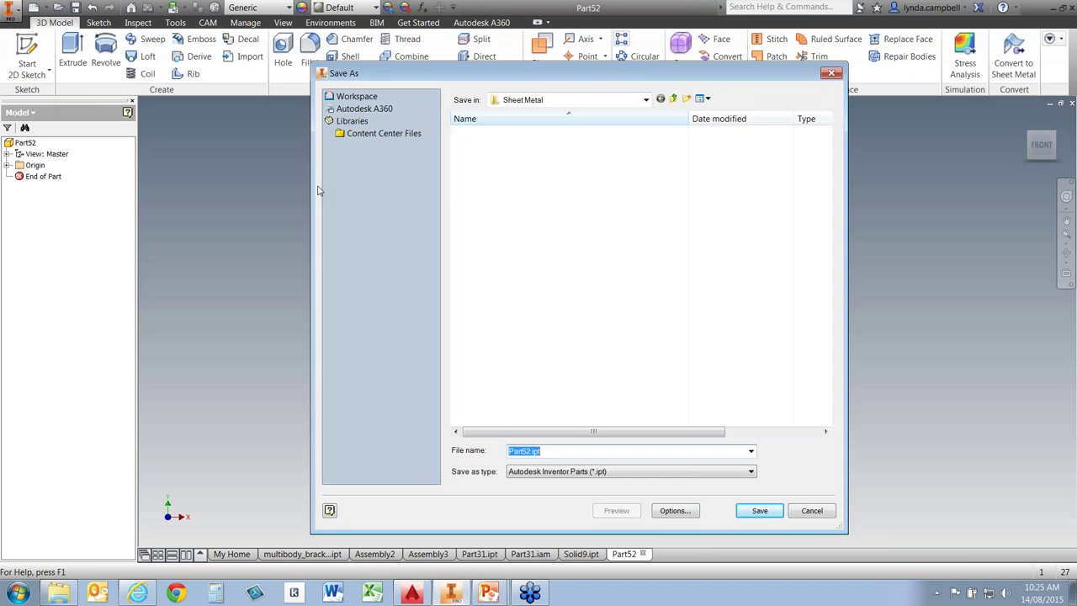
click(674, 98)
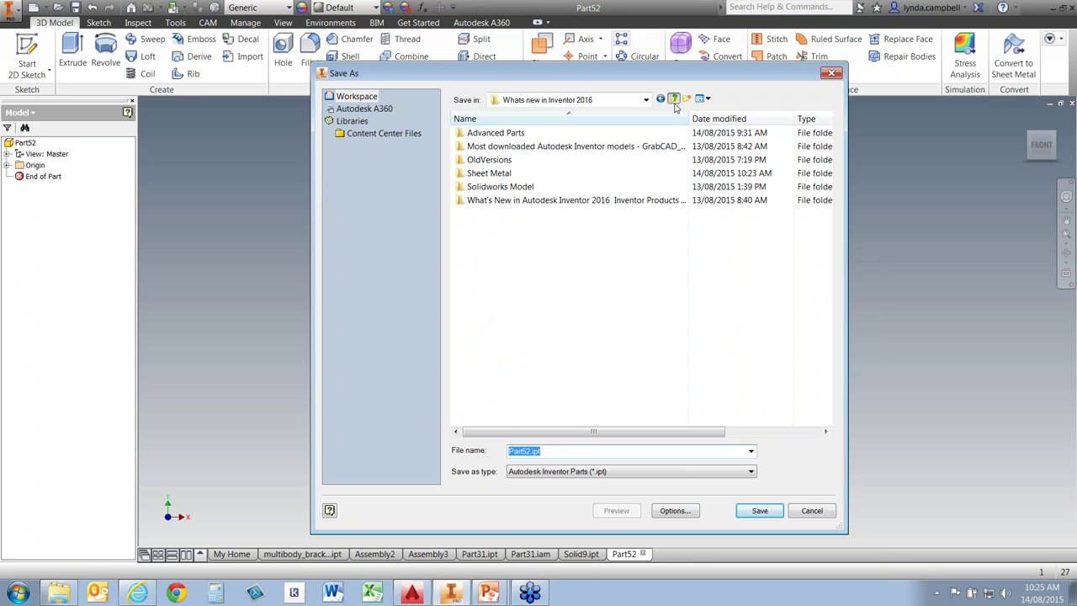
key(Home)
key(Delete)
key(Delete)
key(Delete)
key(Delete)
key(Delete)
key(Delete)
text(AssociativeDWG)
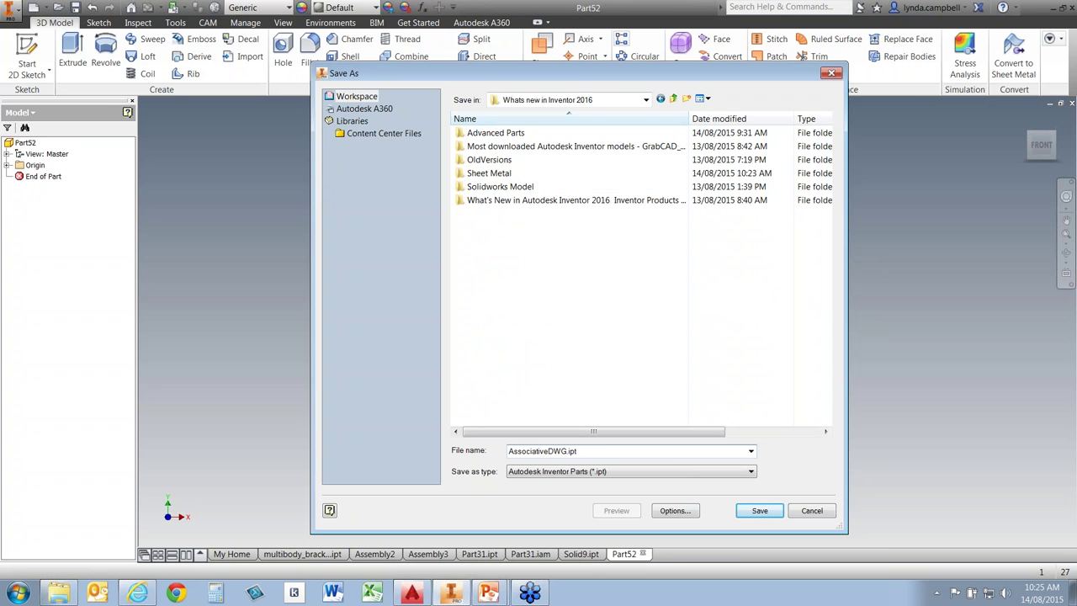
key(Return)
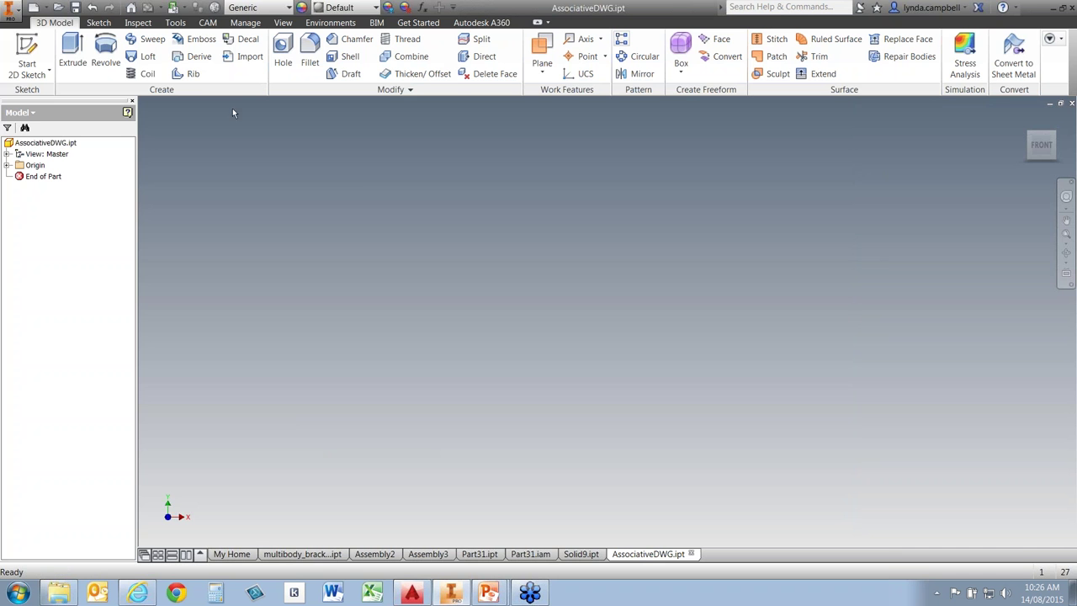
- Browse up to the Advanced Parts folder and open YA-Base.dwg for import
click(250, 58)
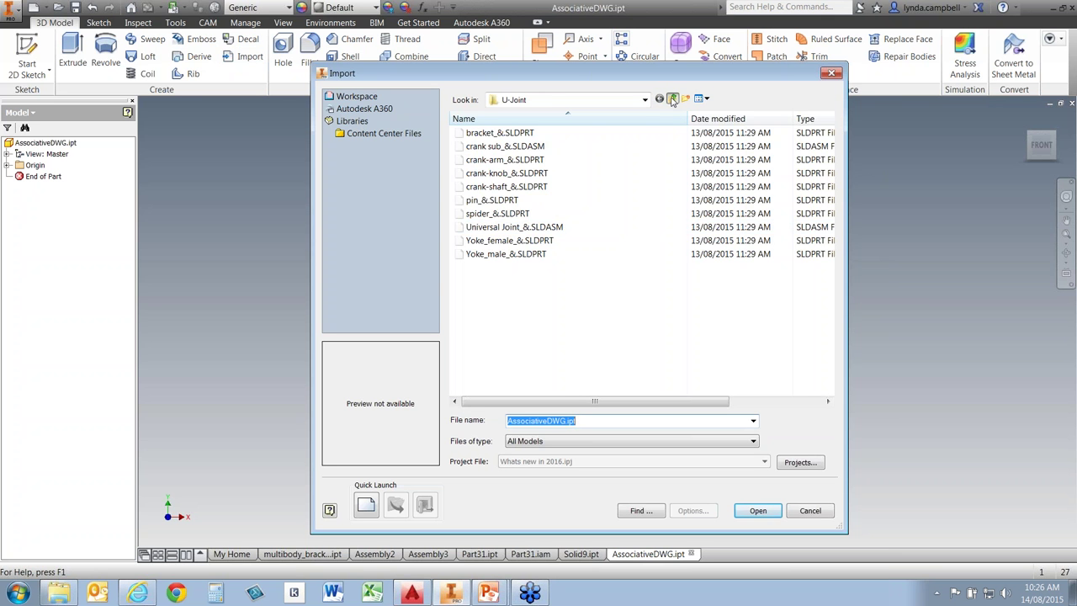
click(673, 99)
click(673, 100)
click(531, 135)
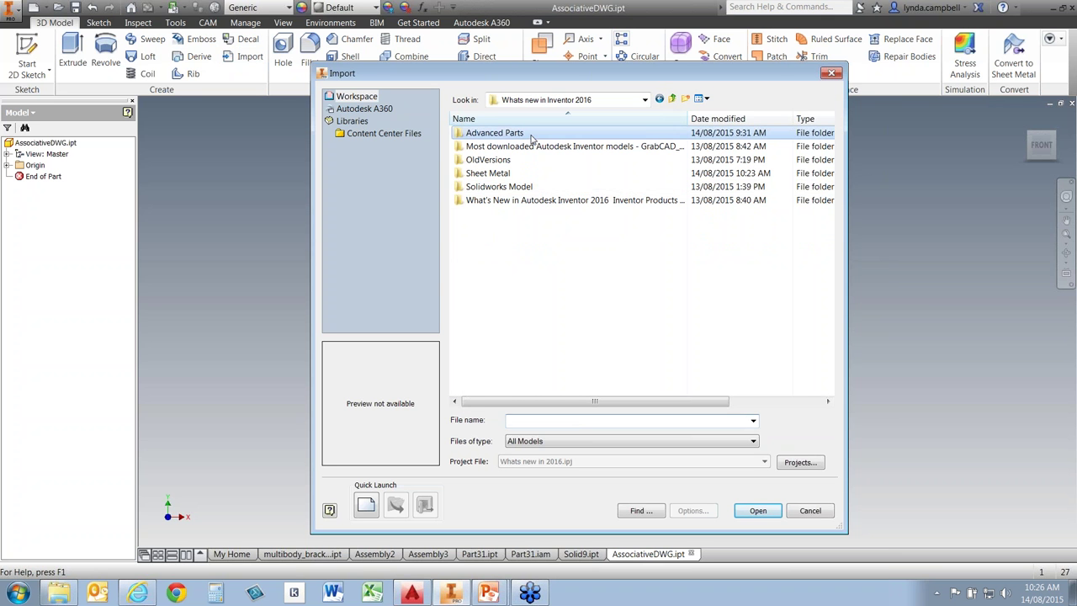
double_click(531, 134)
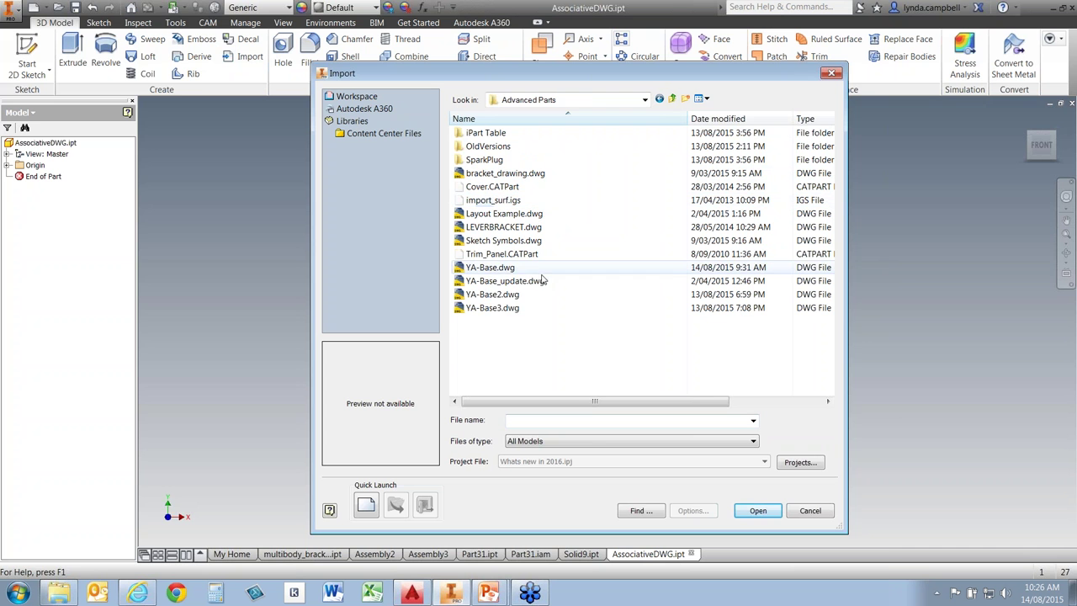
click(497, 270)
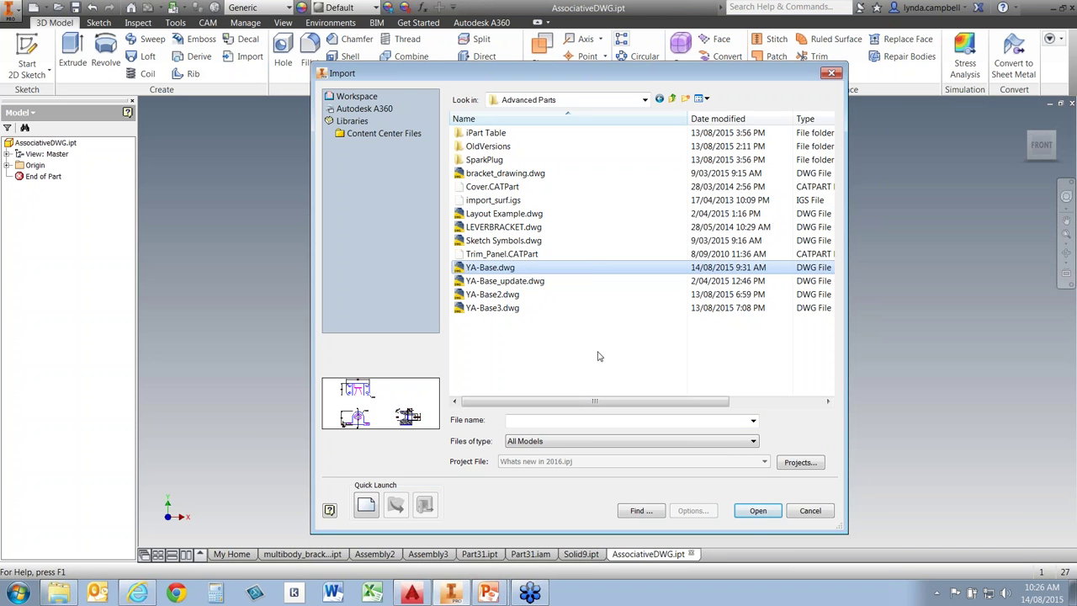
click(760, 511)
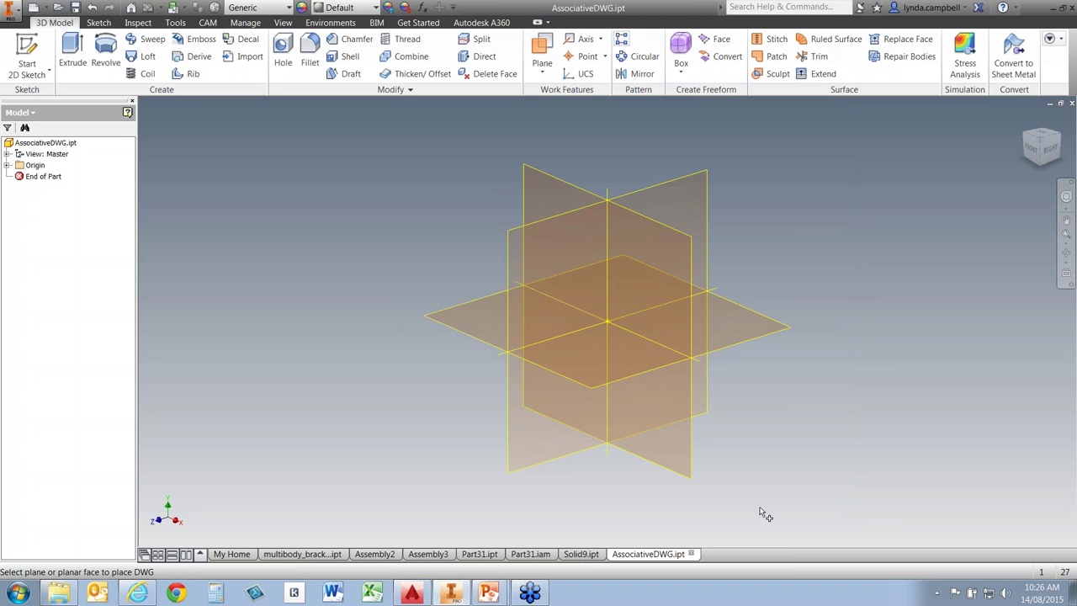
- Place the drawing on the XY plane at the model origin and acknowledge the underlay message
click(545, 179)
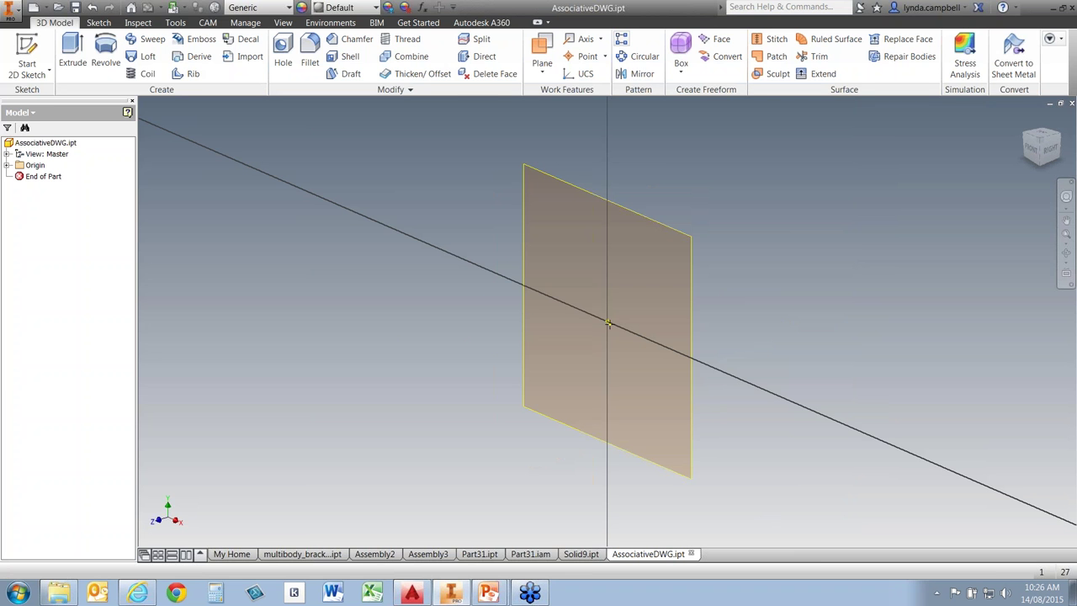
click(607, 323)
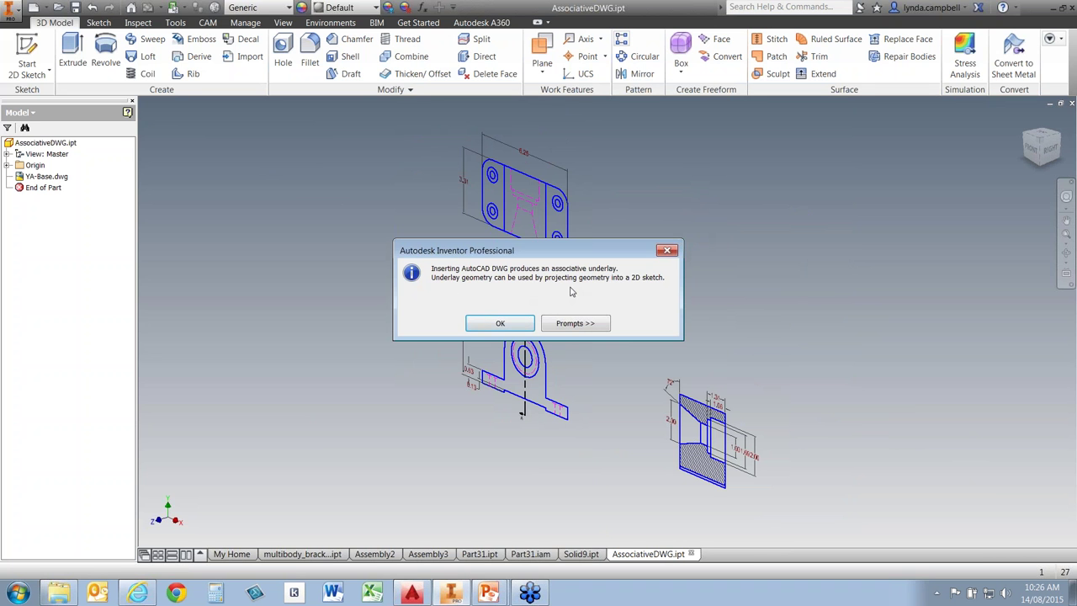
click(501, 325)
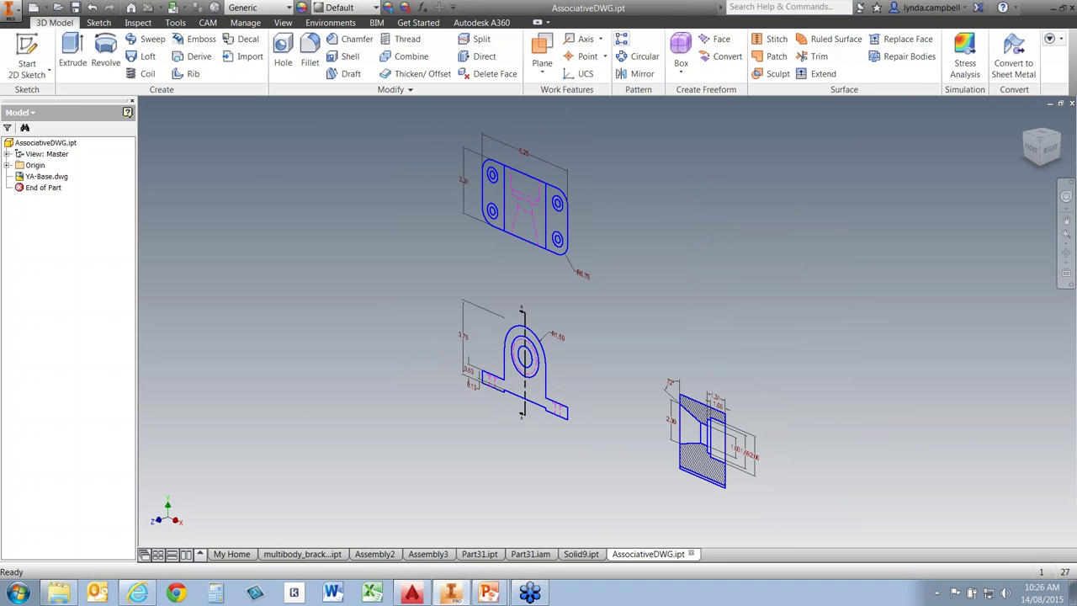
- View the drawing from the front and select the YA-Base.dwg underlay in the browser
click(1031, 147)
scroll(716, 304, up, 4)
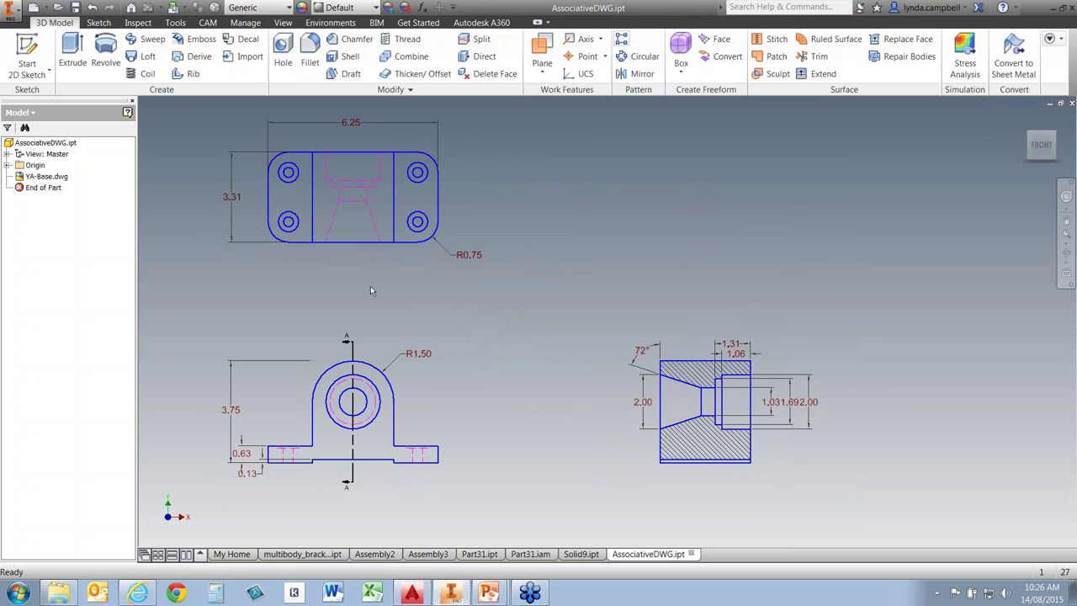
click(46, 180)
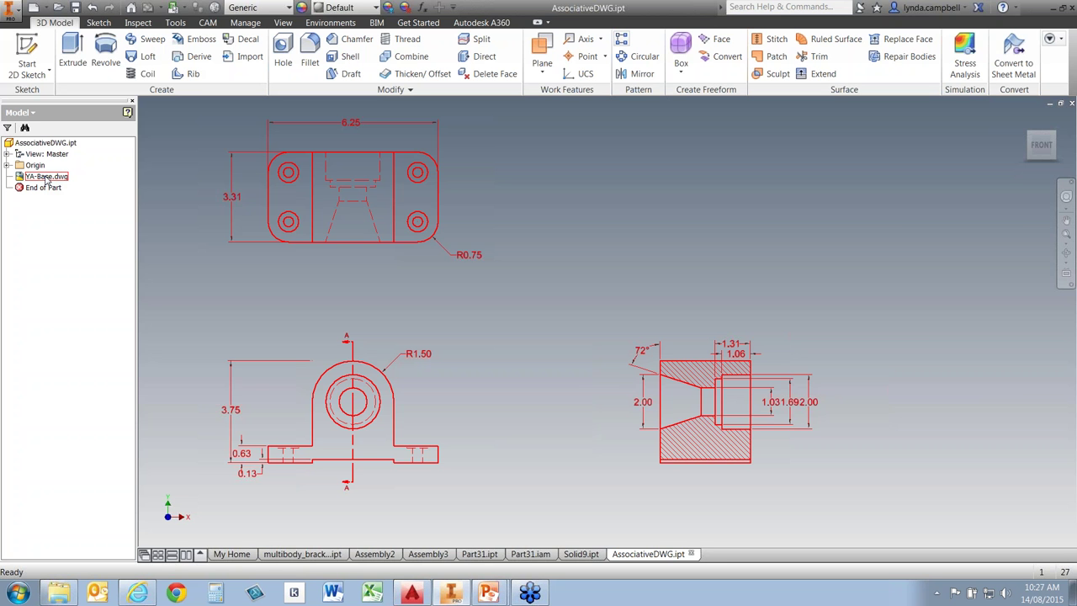
click(48, 178)
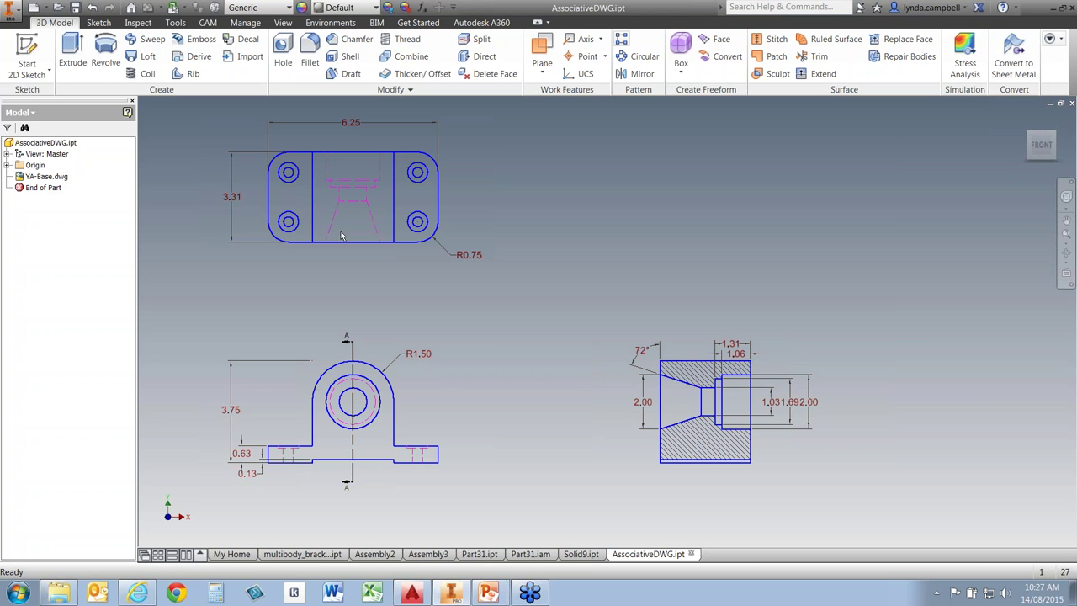
right_click(49, 180)
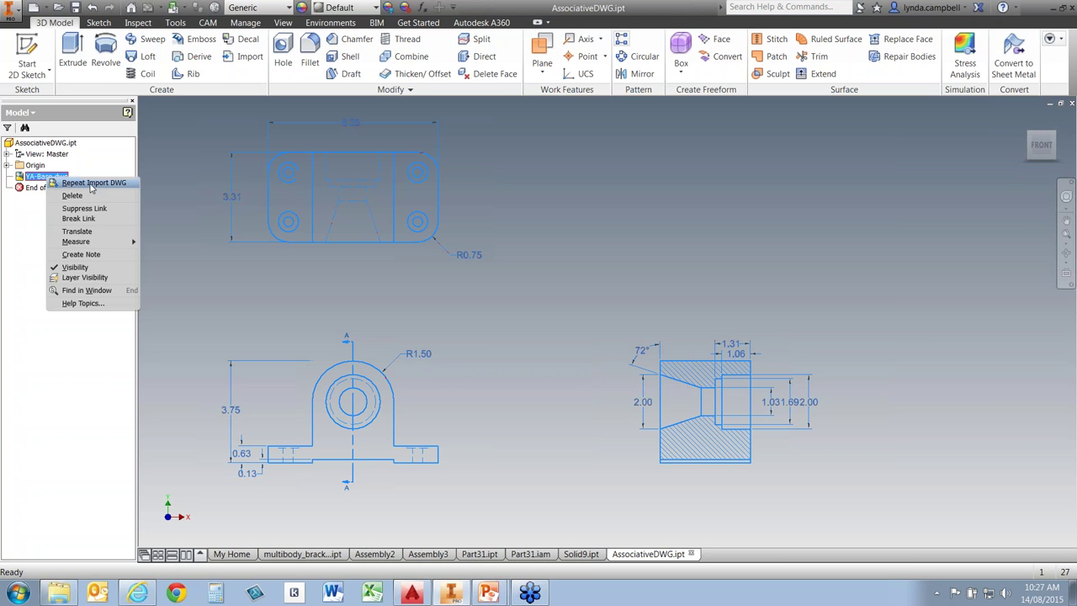
- Use Layer Visibility with Invert Selection so only visible, hidden and tangent edge layers remain shown
click(96, 277)
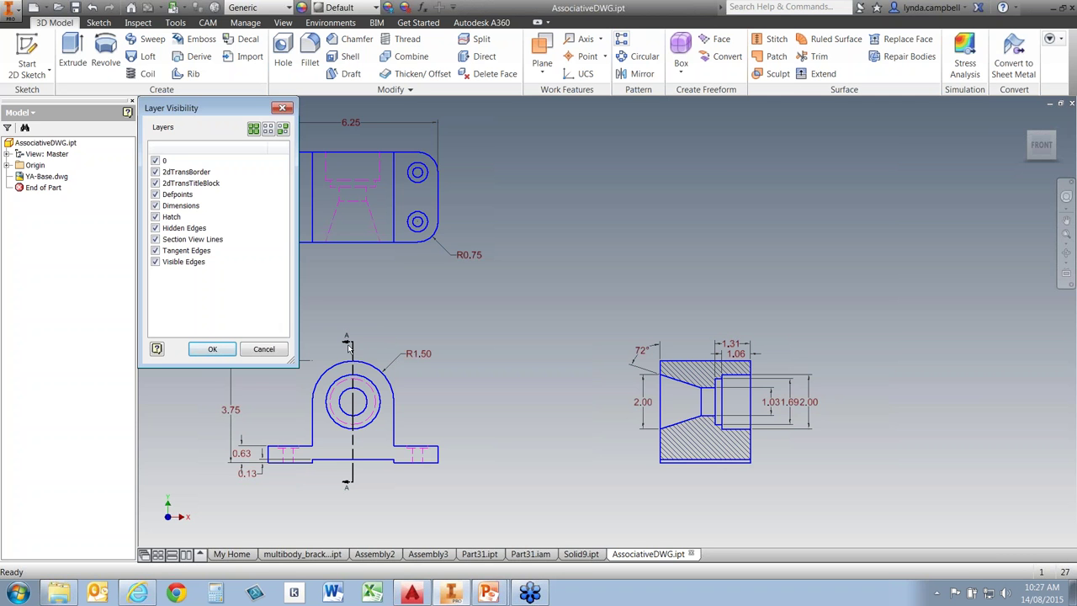
middle_drag(409, 331, 474, 323)
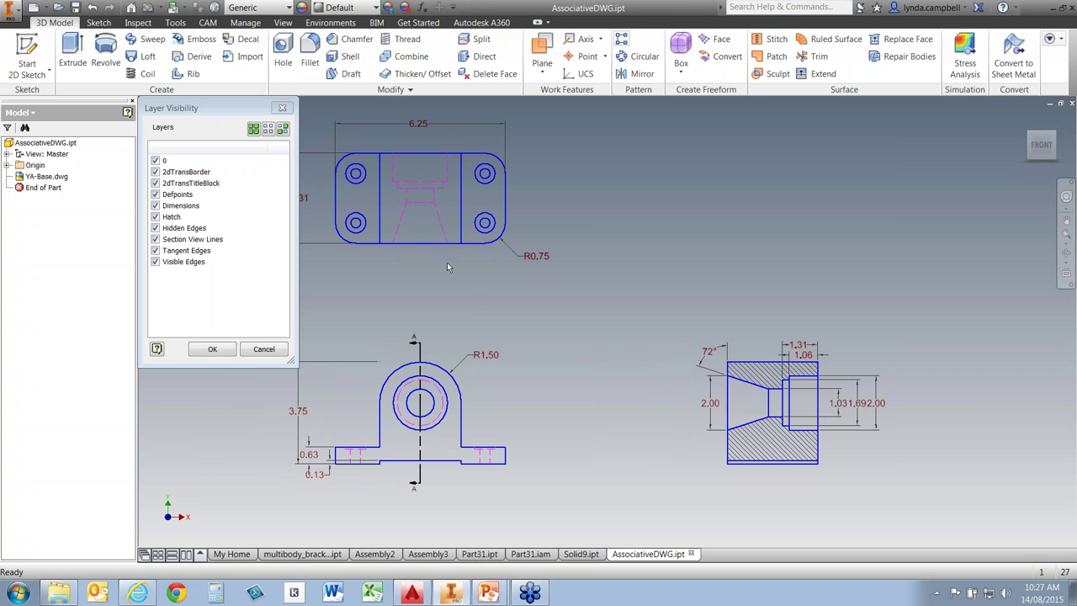
click(155, 262)
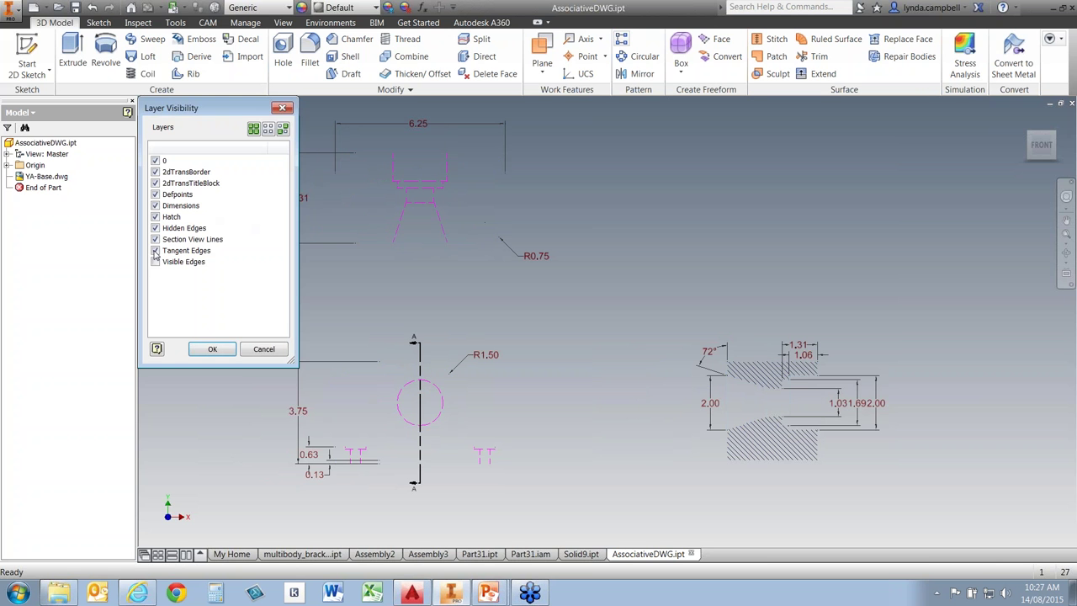
click(155, 250)
click(155, 239)
click(155, 228)
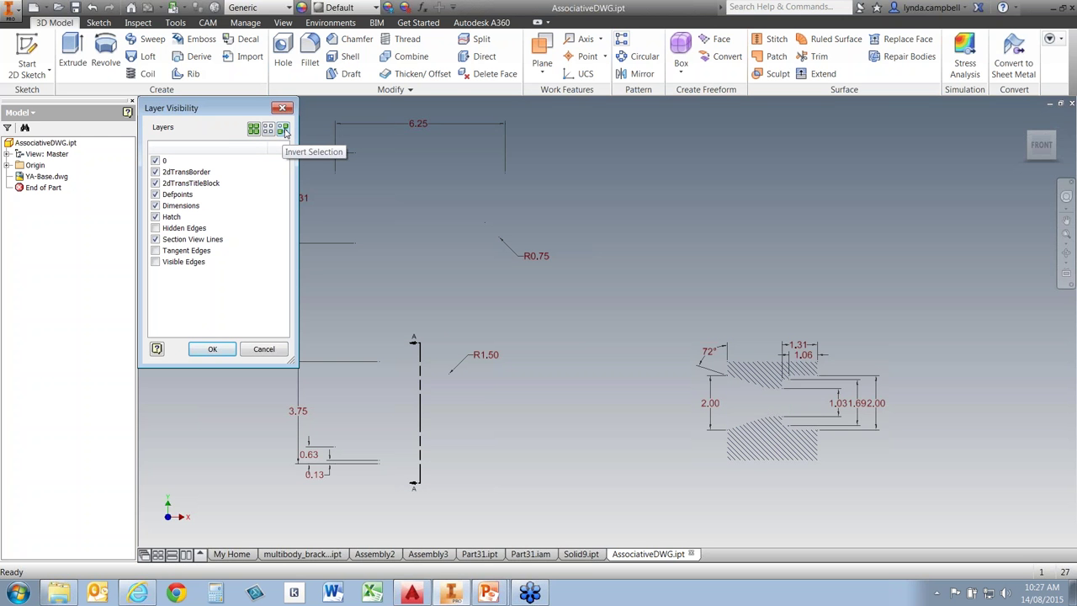
click(286, 131)
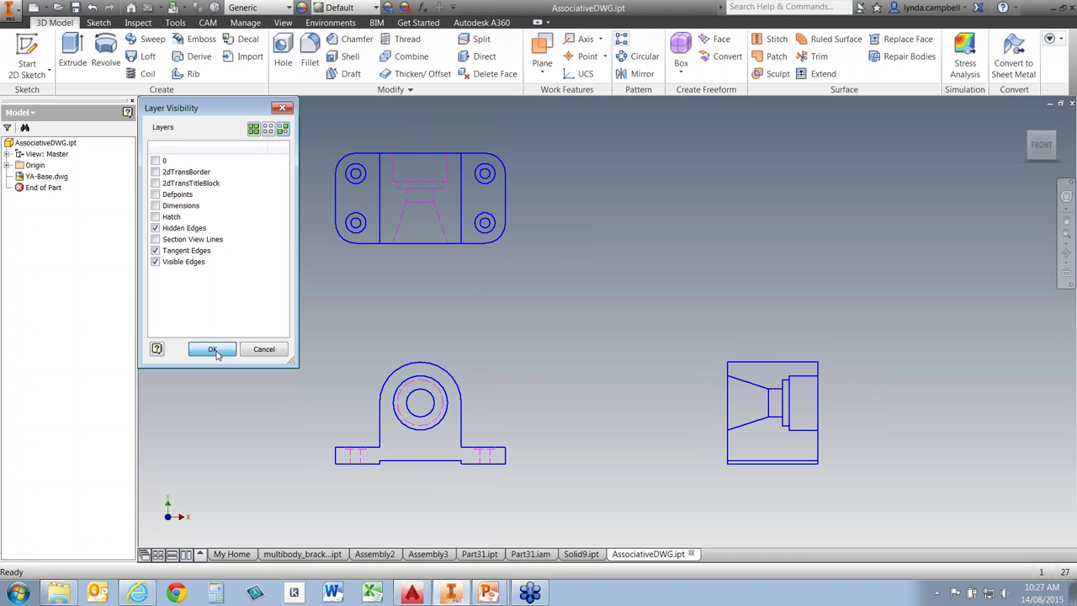
click(213, 350)
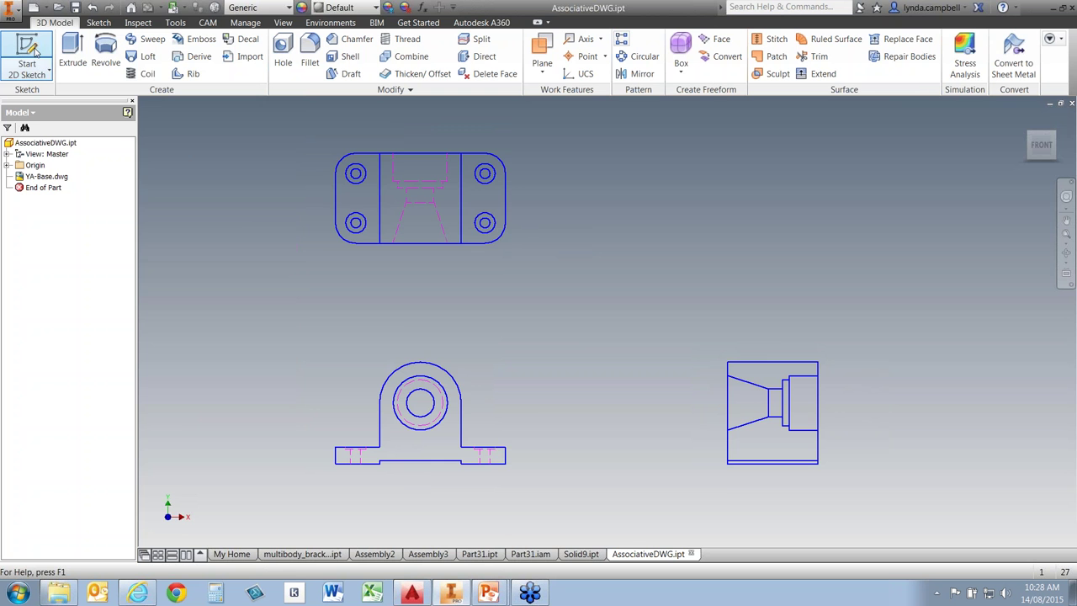
- From the home view, start Sketch1 on the origin XY Plane above the underlay
key(F6)
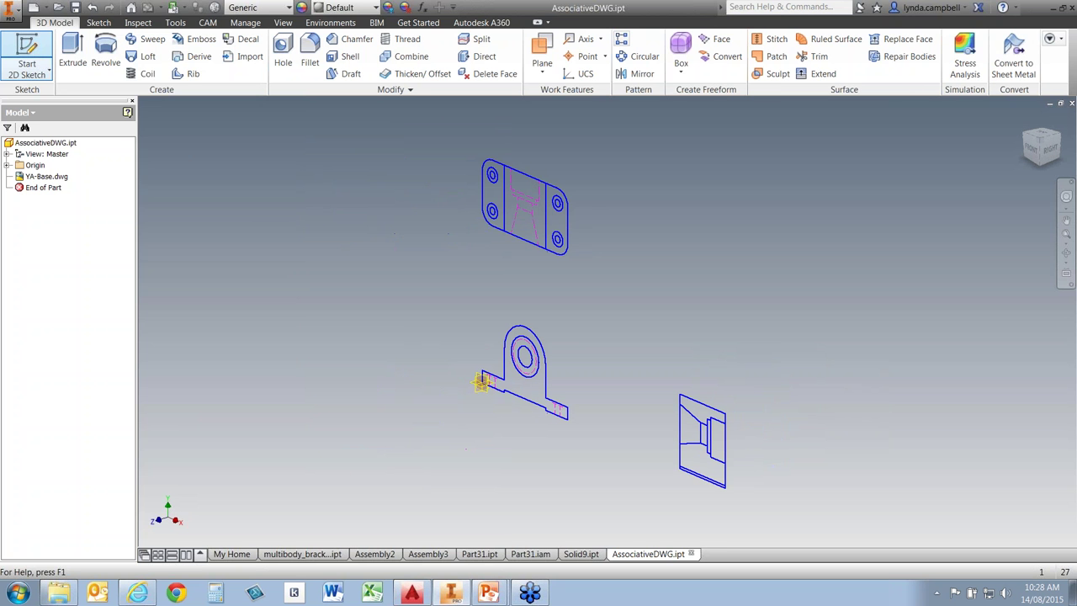
click(7, 166)
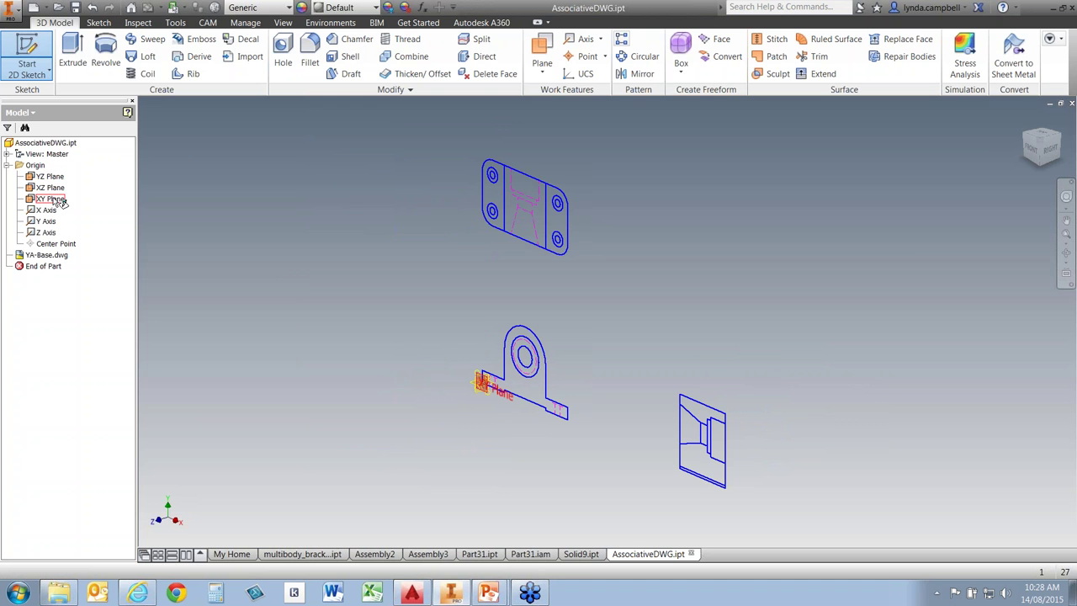
click(60, 200)
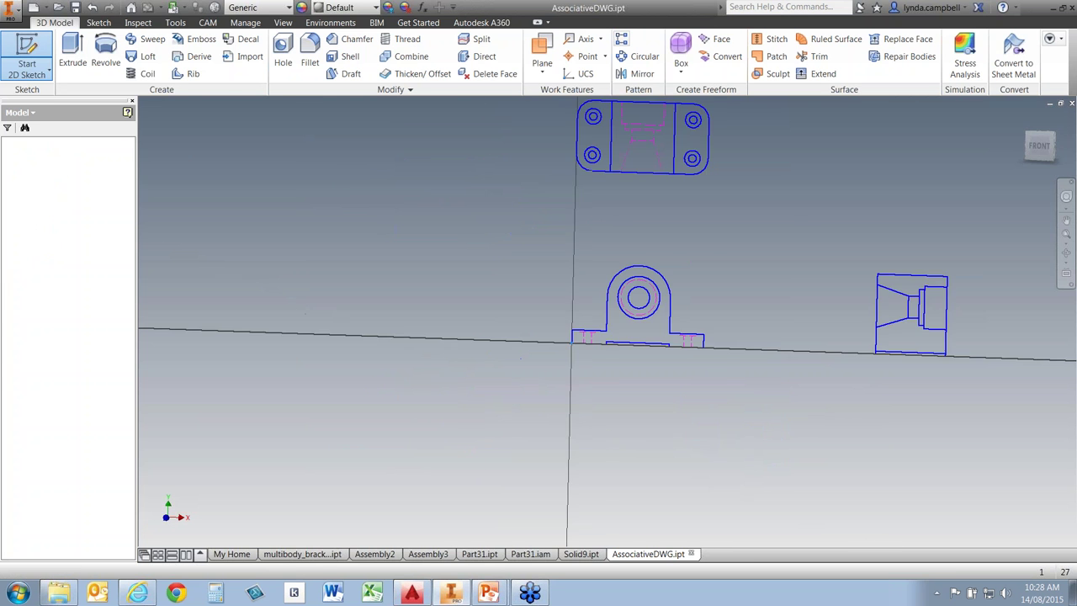
middle_drag(790, 221, 576, 279)
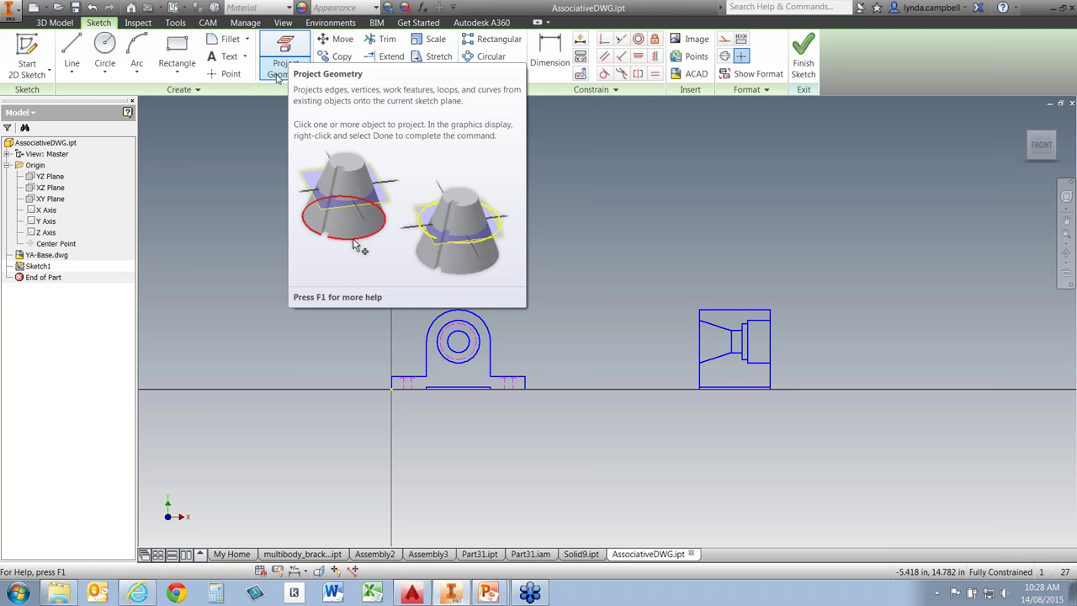
- Project the DWG's front-view and side-view outlines into Sketch1 as whole connected loops
click(286, 74)
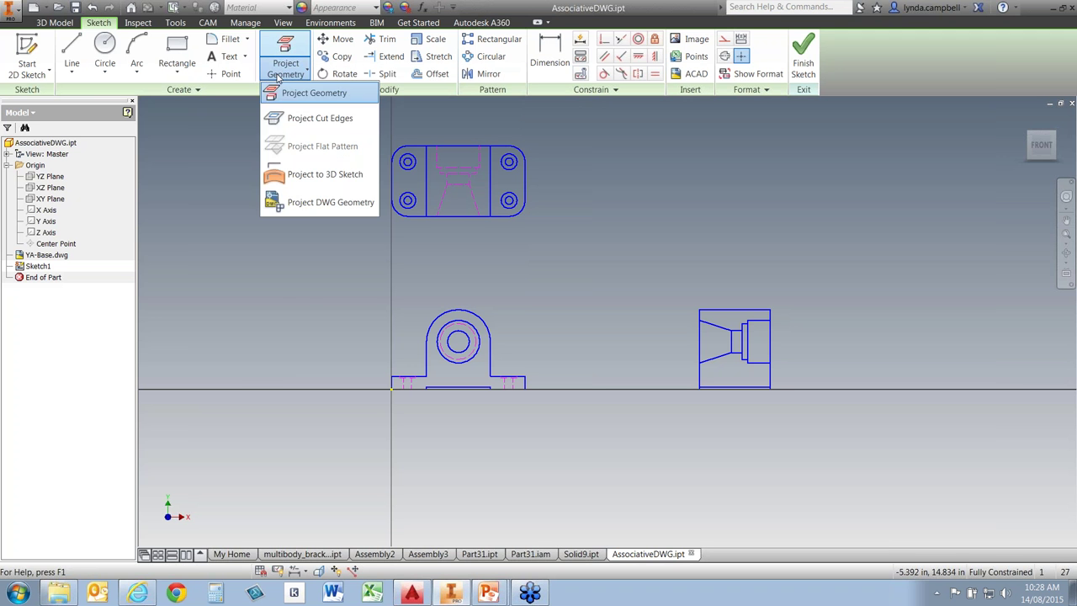
click(308, 203)
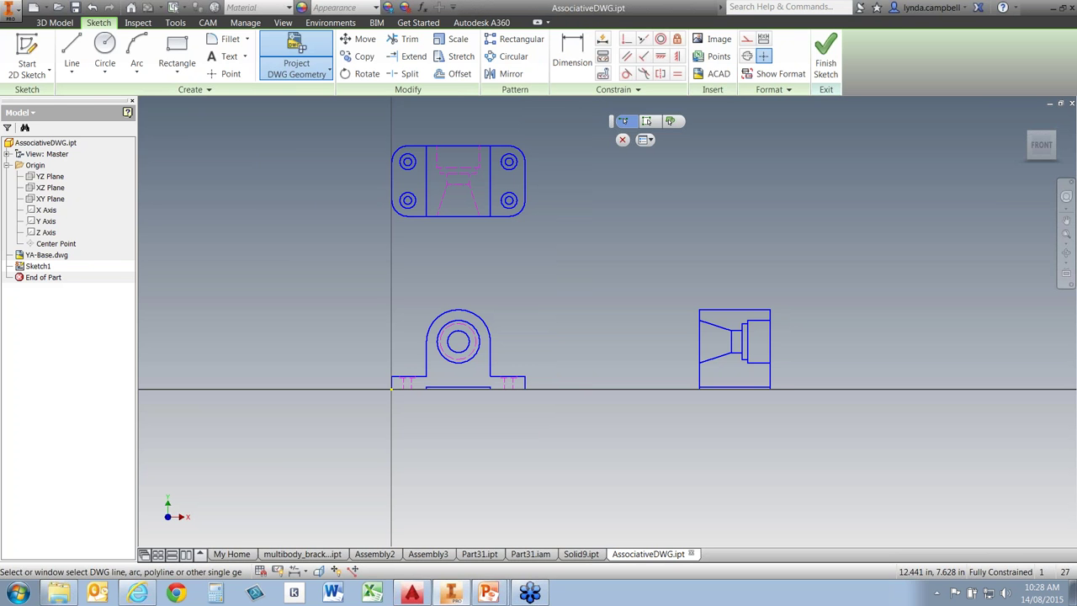
middle_drag(659, 233, 595, 252)
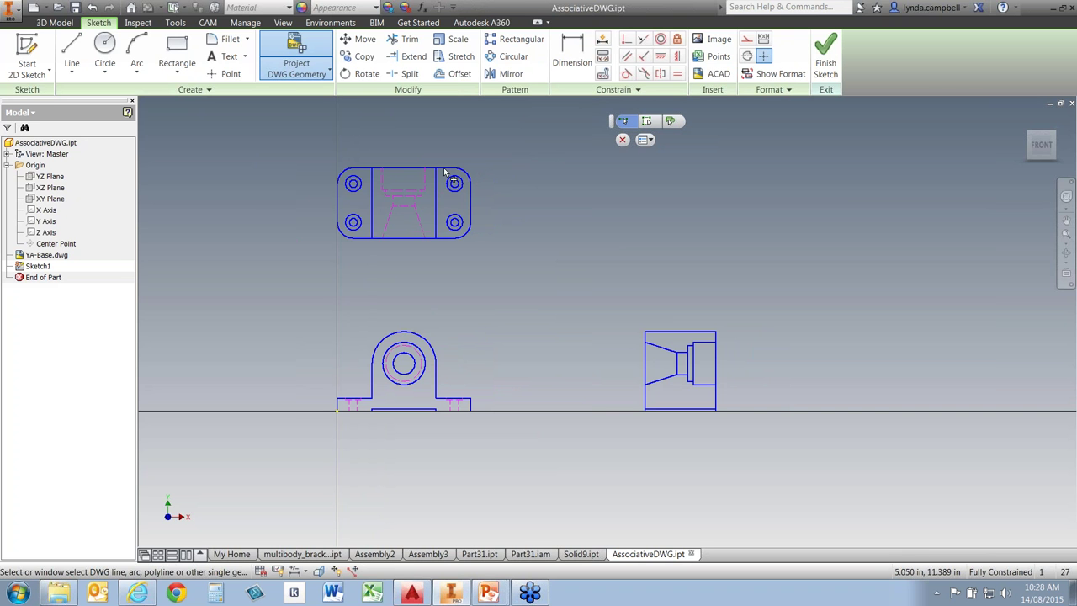
click(648, 123)
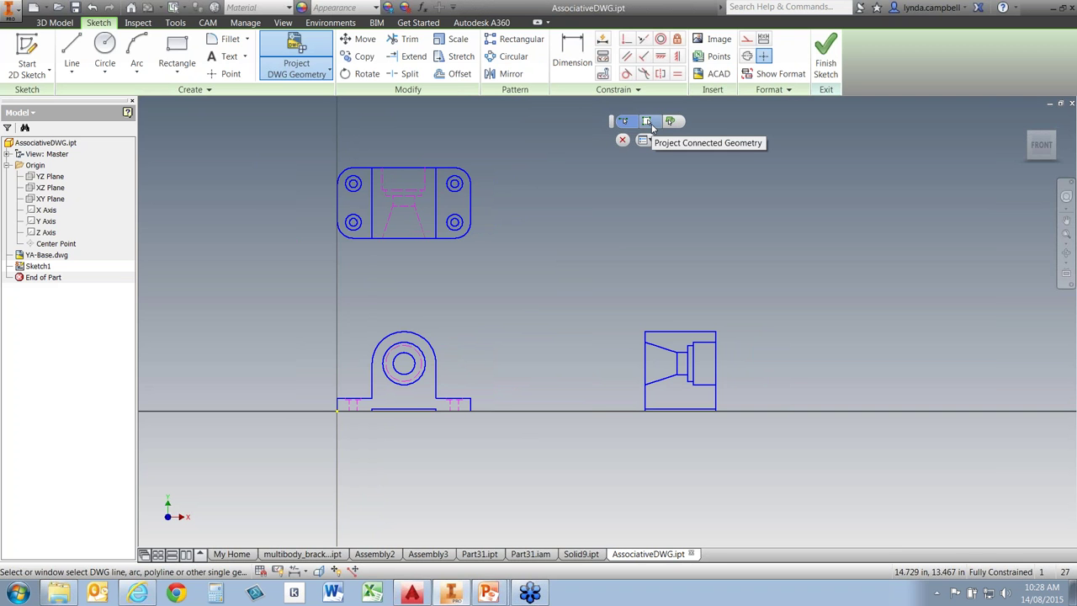
click(649, 123)
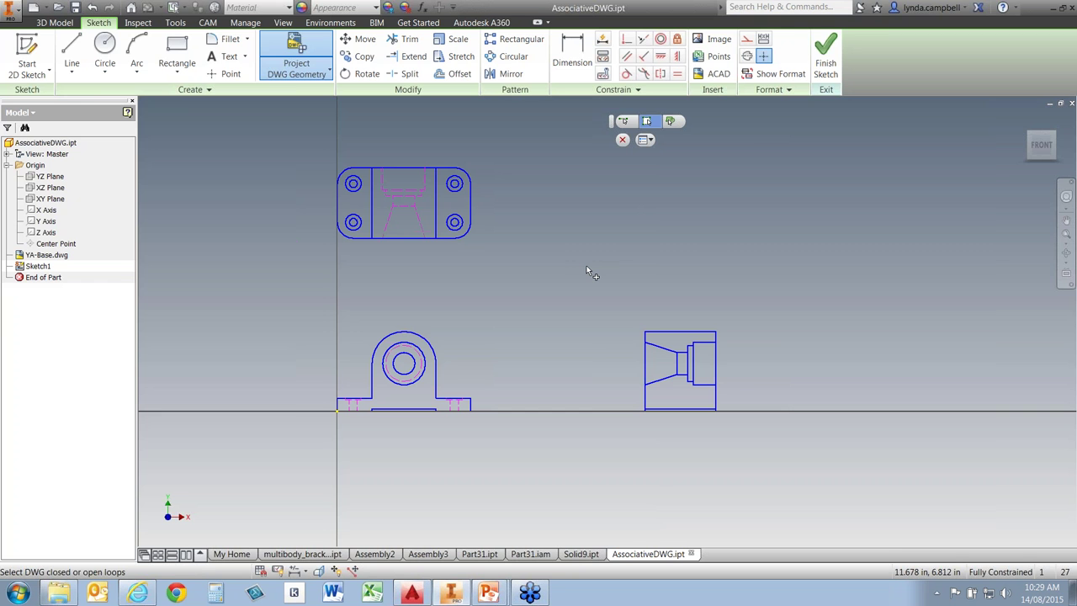
click(437, 347)
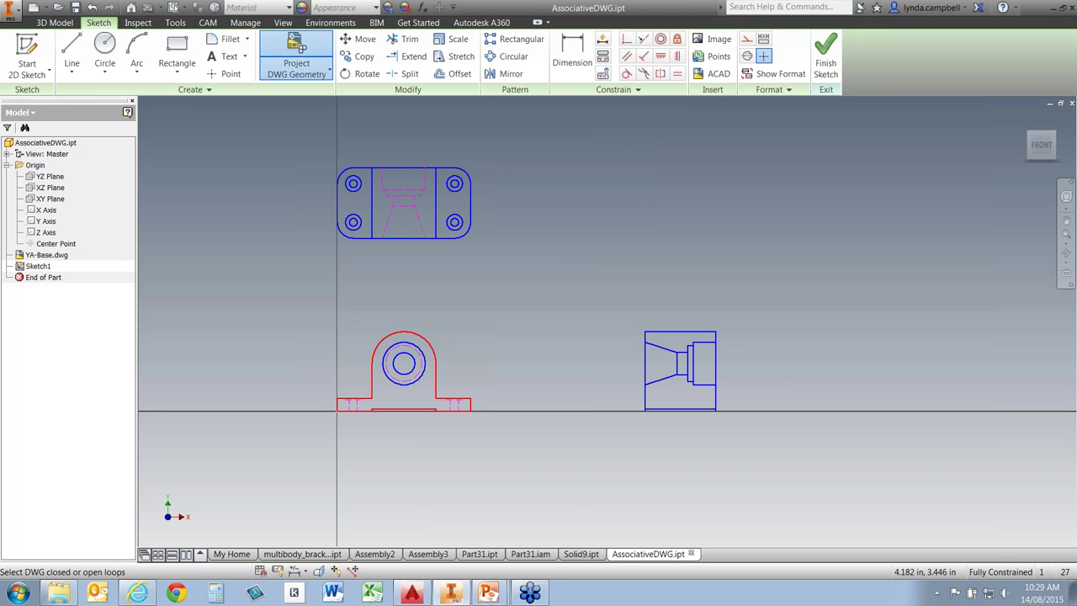
click(679, 332)
click(623, 139)
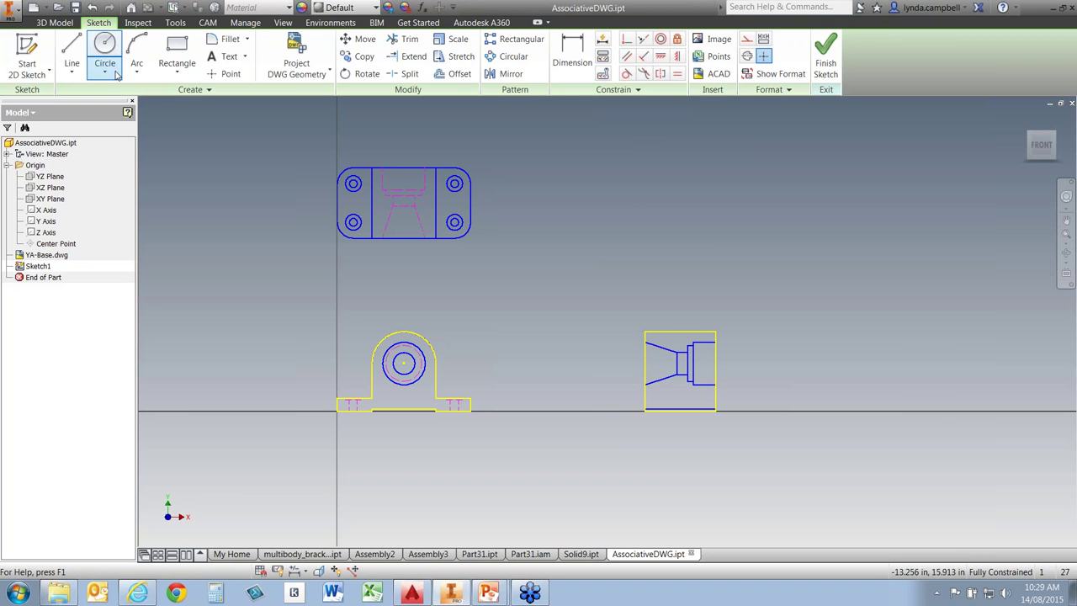
- Add a driven 3.313 width dimension to the side view's top edge and finish the sketch
click(572, 55)
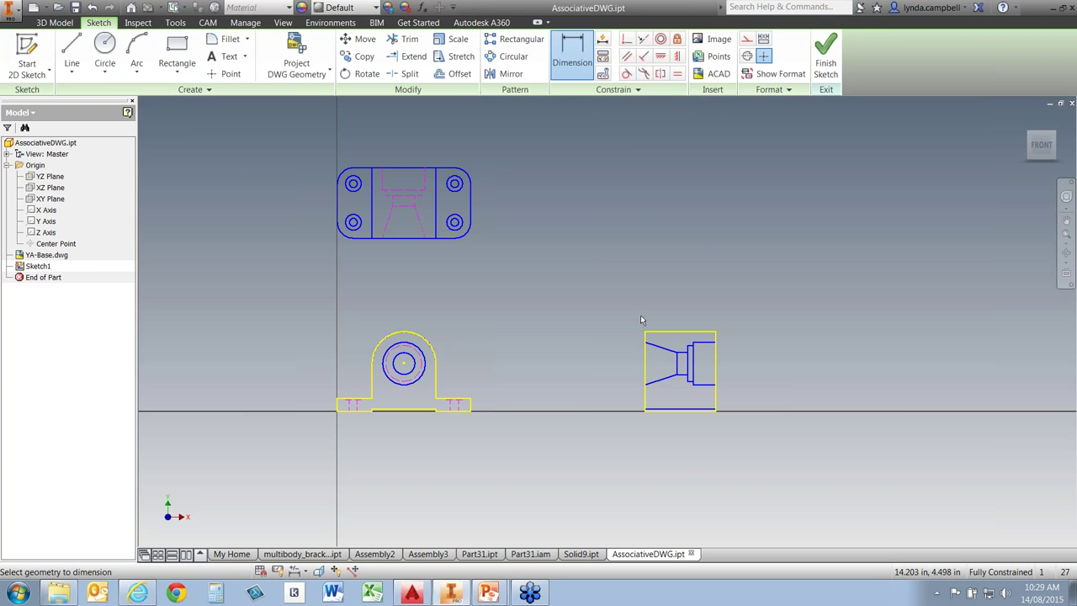
click(715, 333)
click(684, 295)
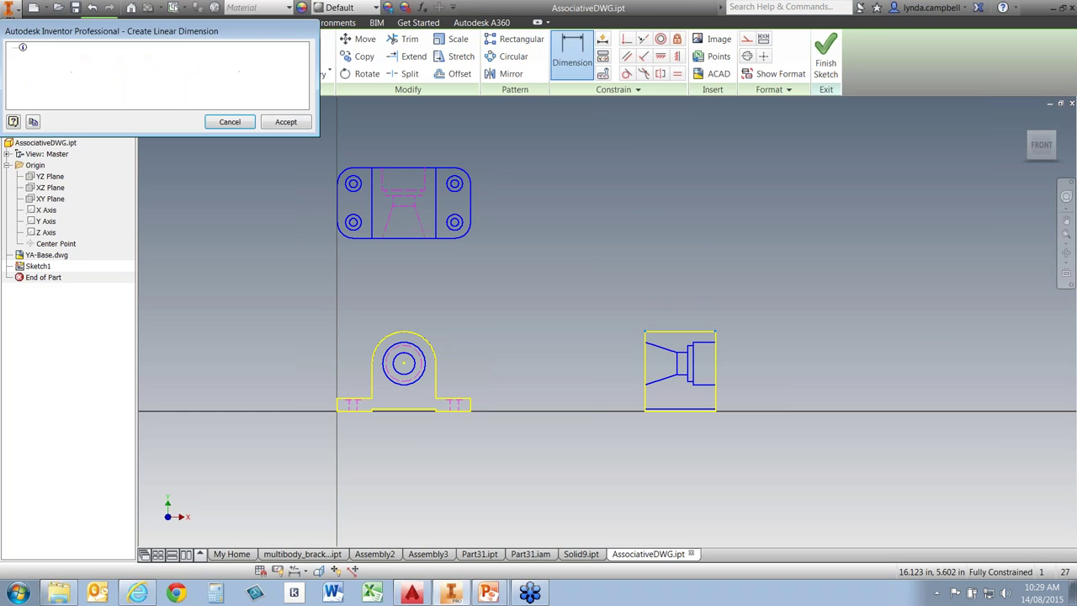
click(286, 125)
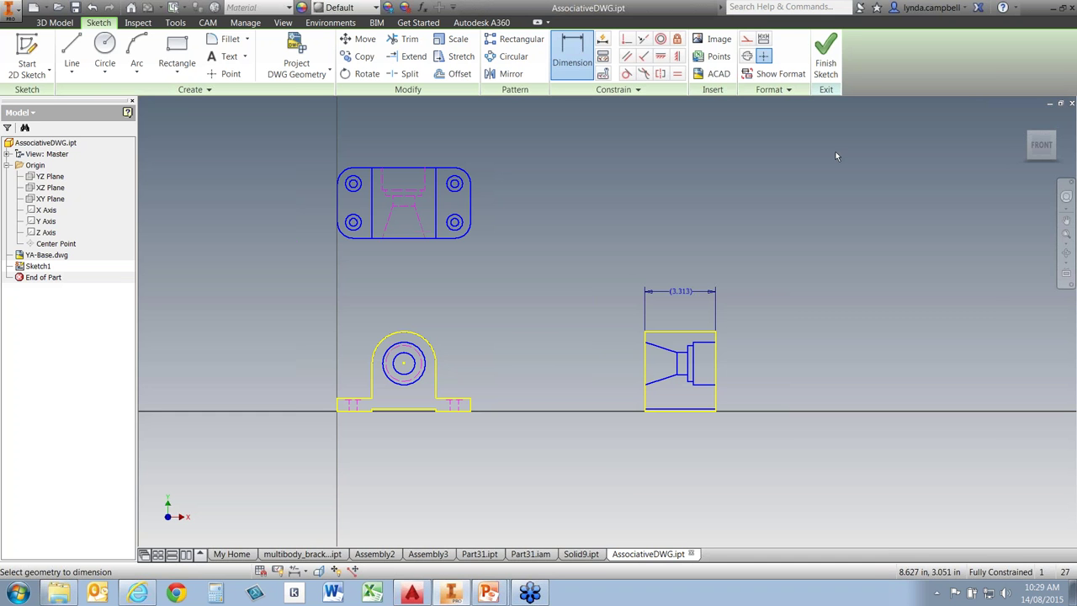
click(824, 69)
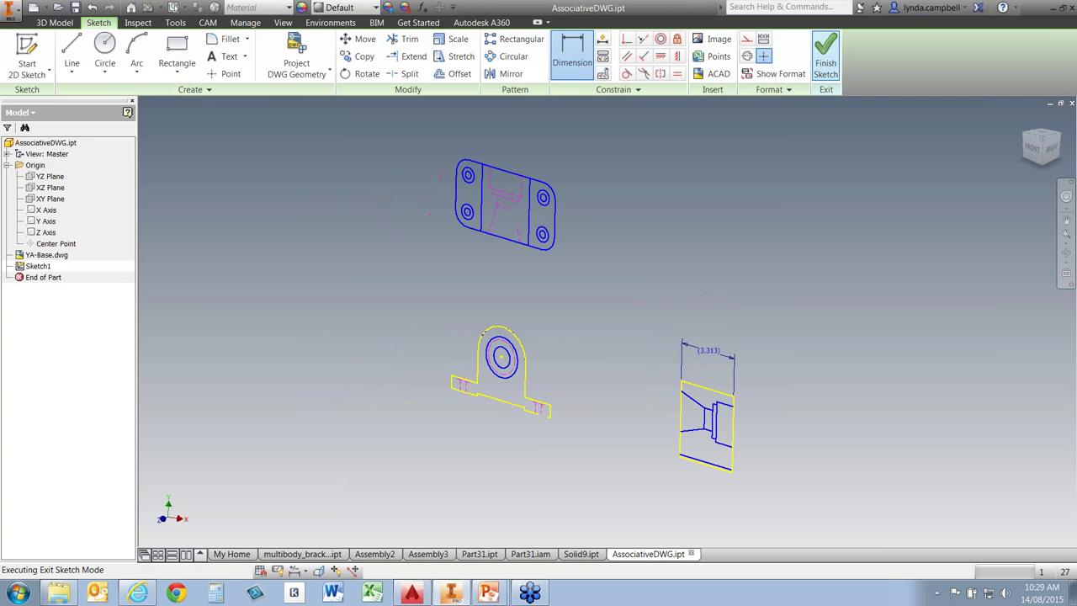
- Switch dimension display to Name so dimensions appear as d0
right_click(588, 312)
mouse_move(608, 390)
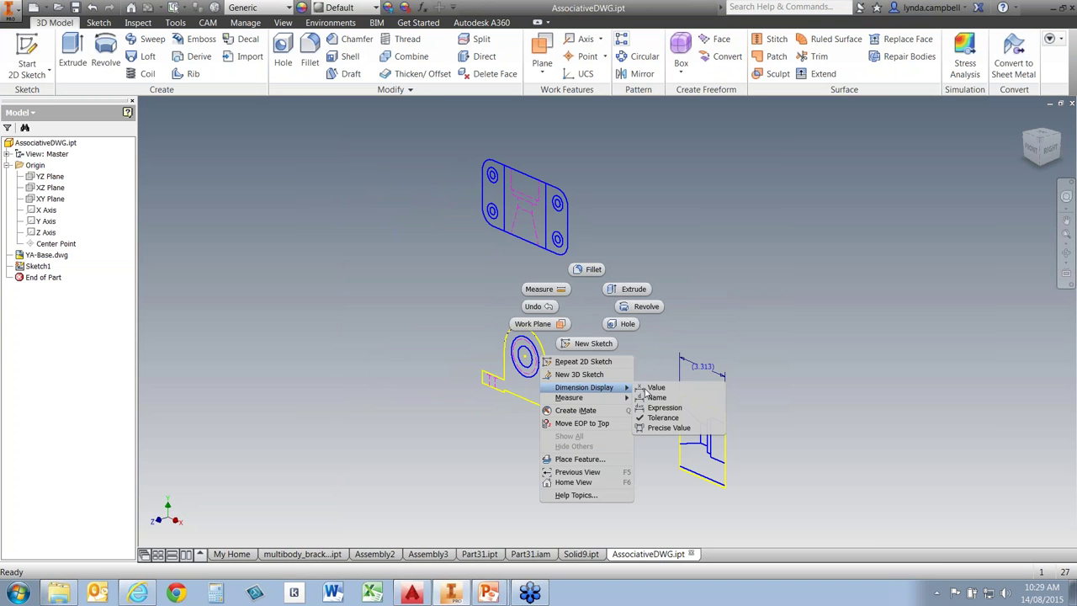
click(658, 398)
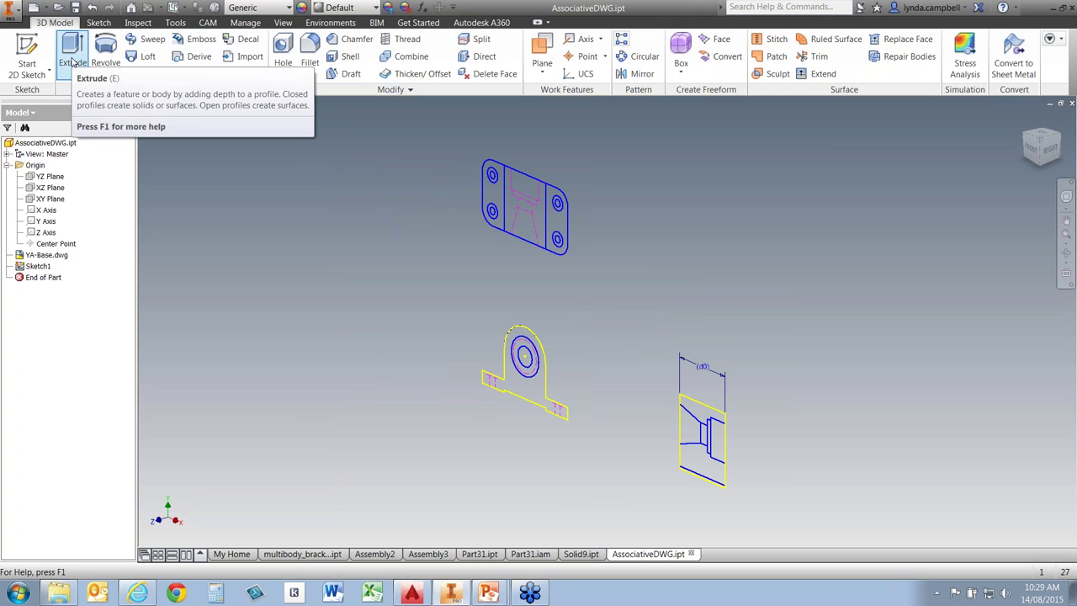
- Extrude the pillow block's front profile to depth d0, creating Extrusion1
click(73, 59)
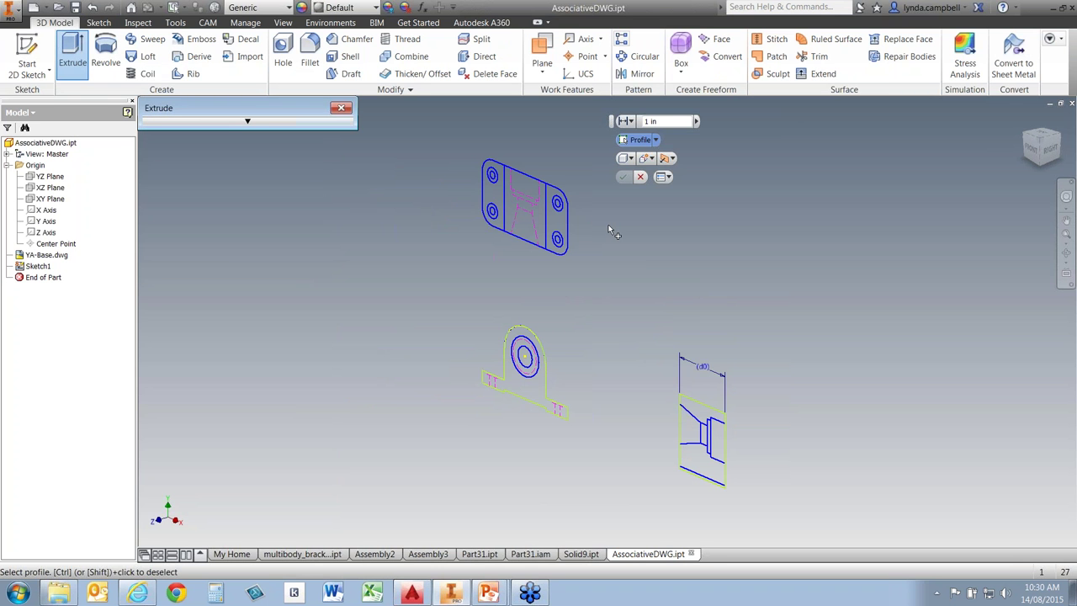
click(537, 345)
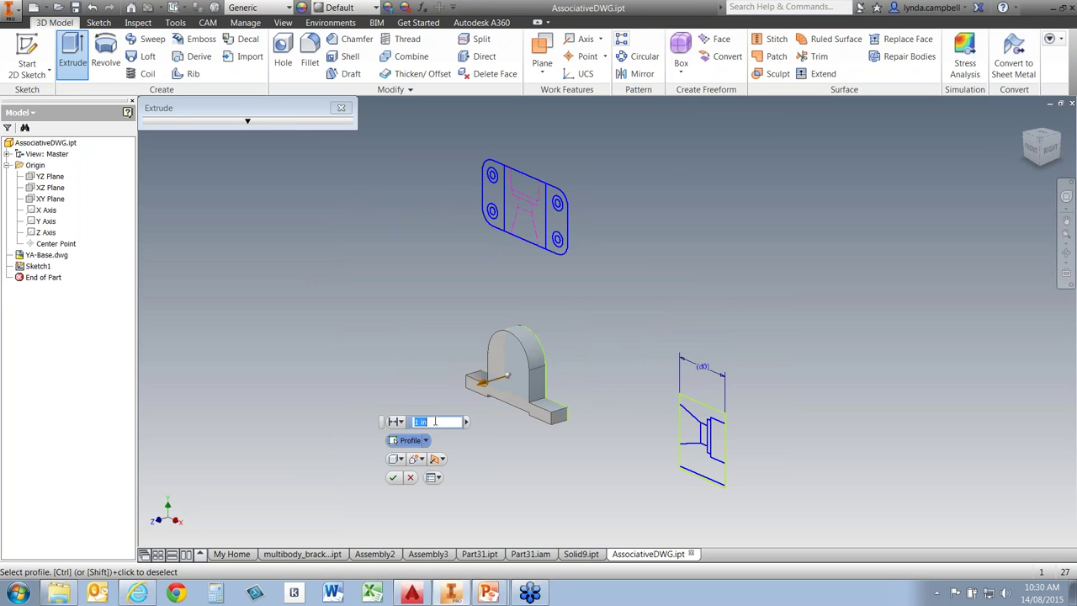
text(d0)
key(Return)
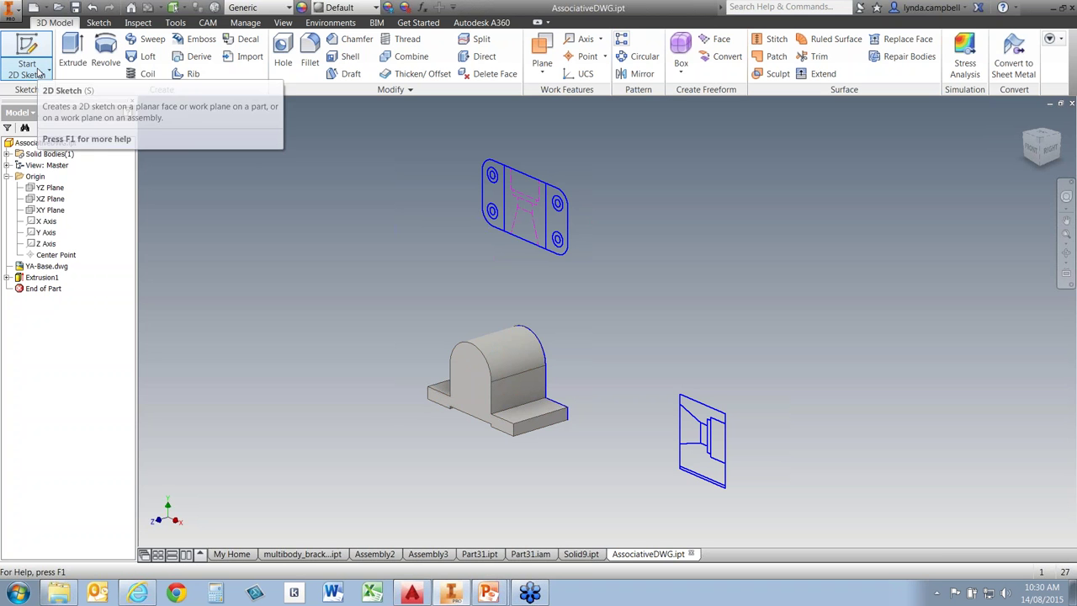
- Import YA-Base.dwg again onto the base's top face, with its origin at the base corner
click(249, 59)
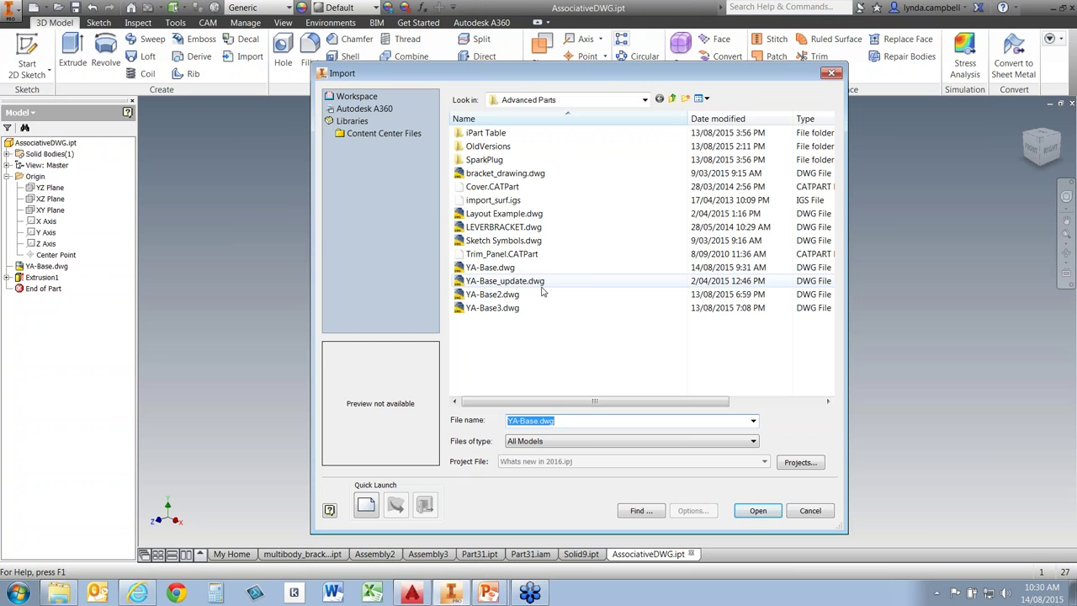
click(494, 268)
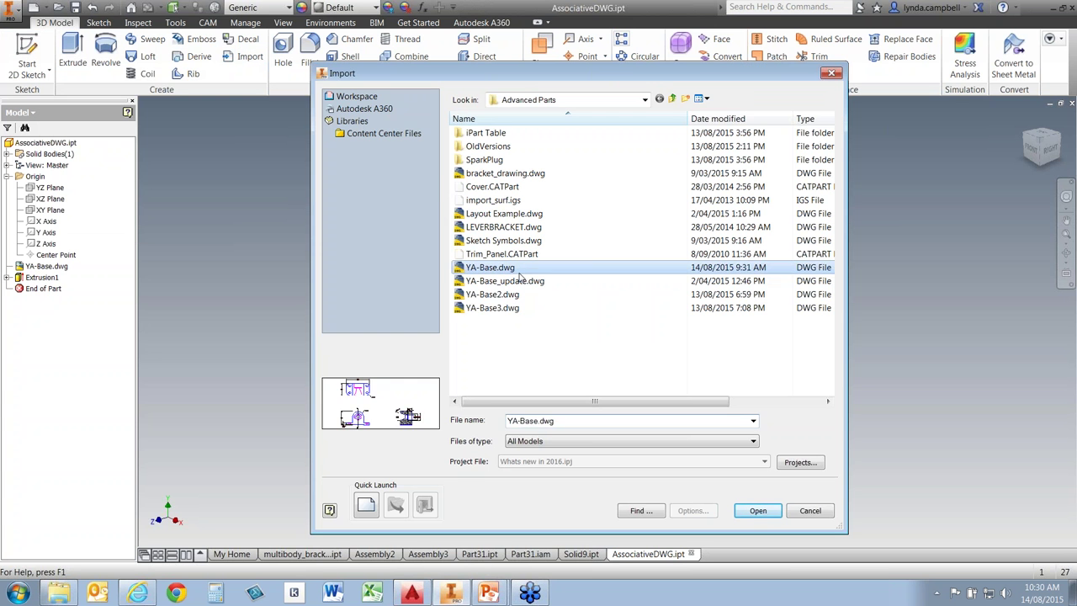
click(757, 511)
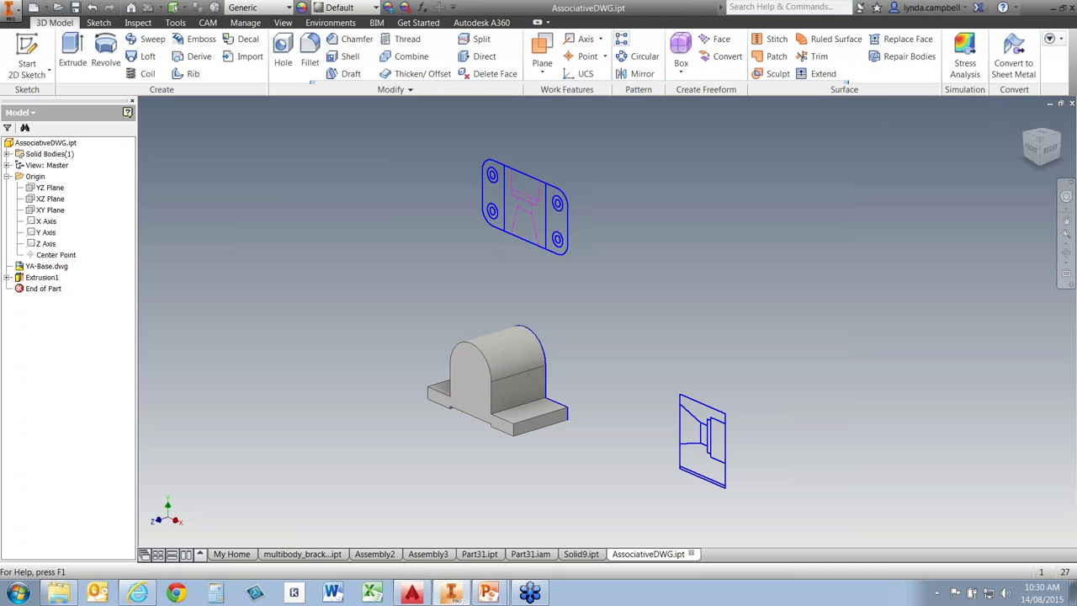
click(540, 412)
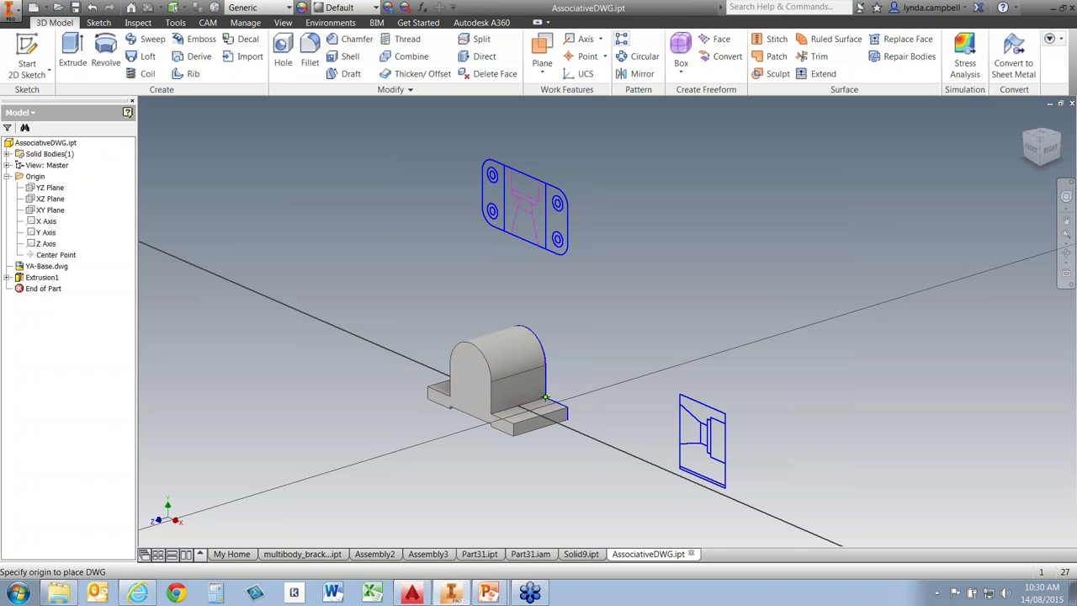
scroll(546, 396, up, 5)
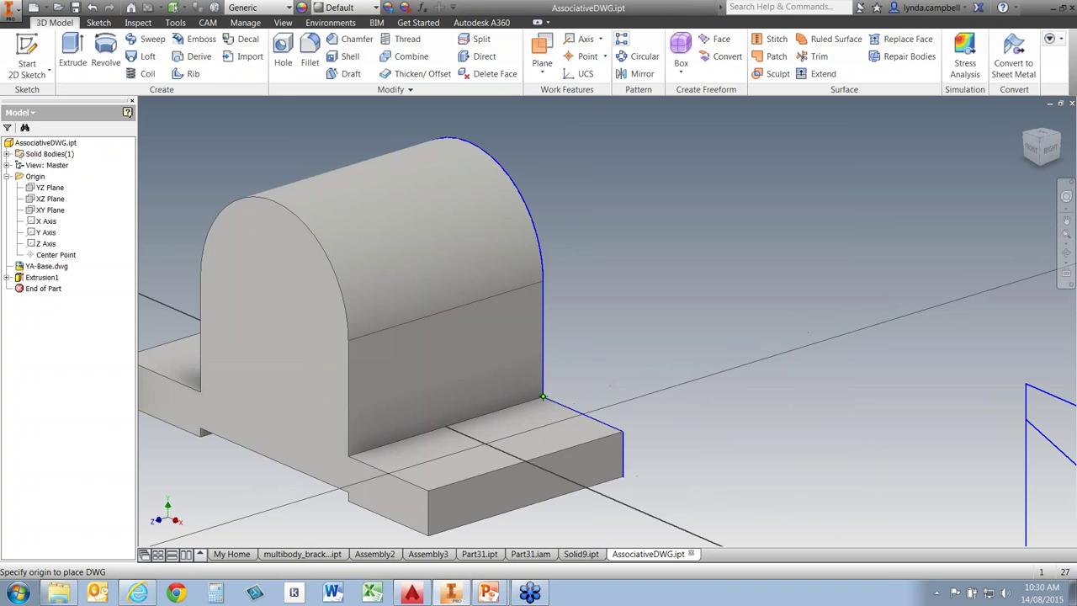
scroll(543, 396, down, 5)
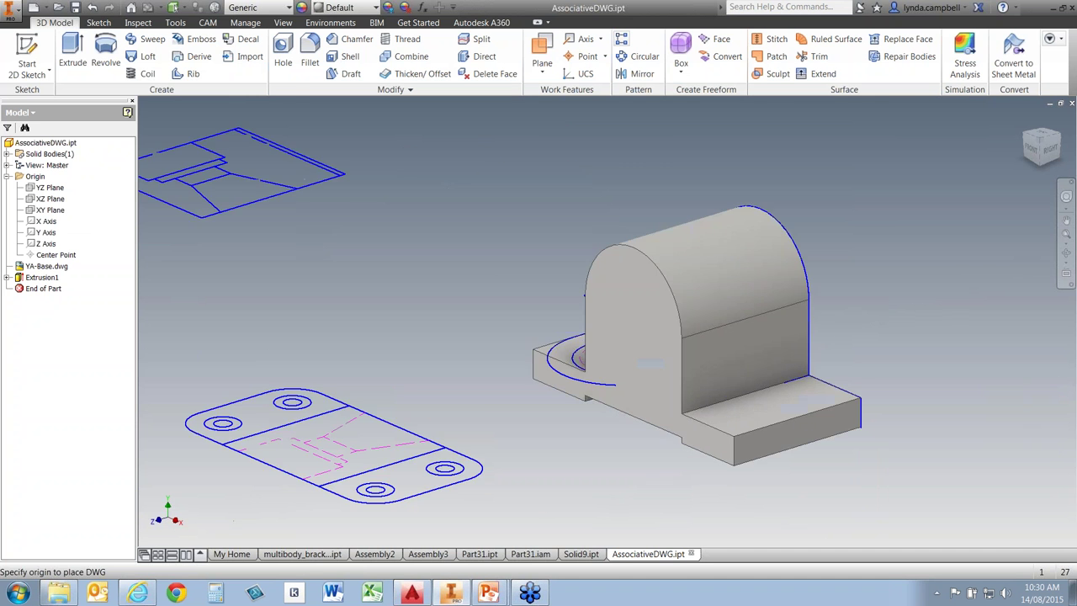
click(509, 329)
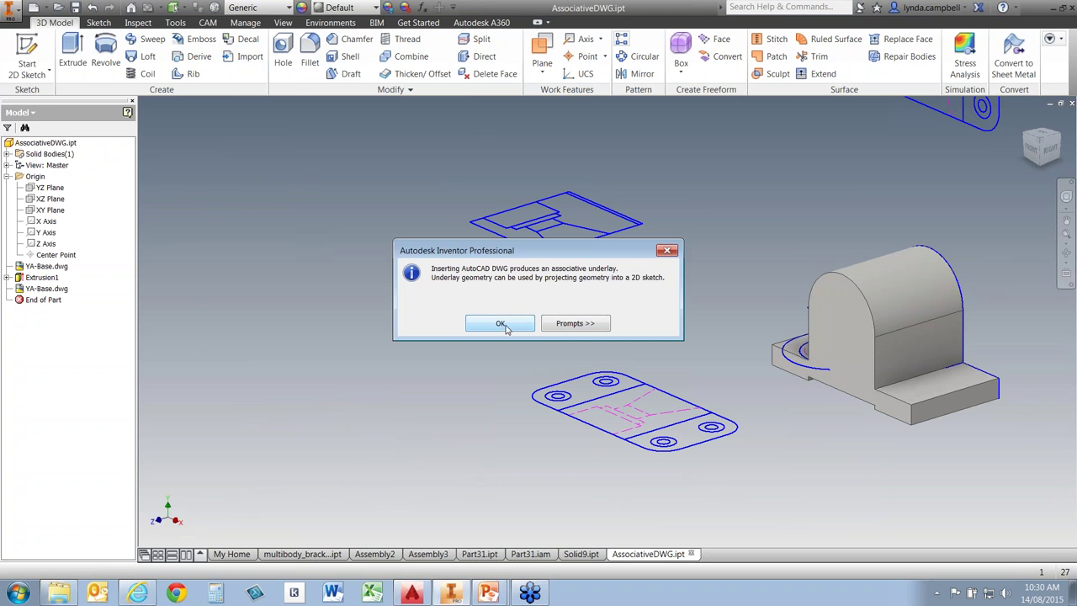
click(508, 328)
key(F2)
drag(743, 391, 454, 325)
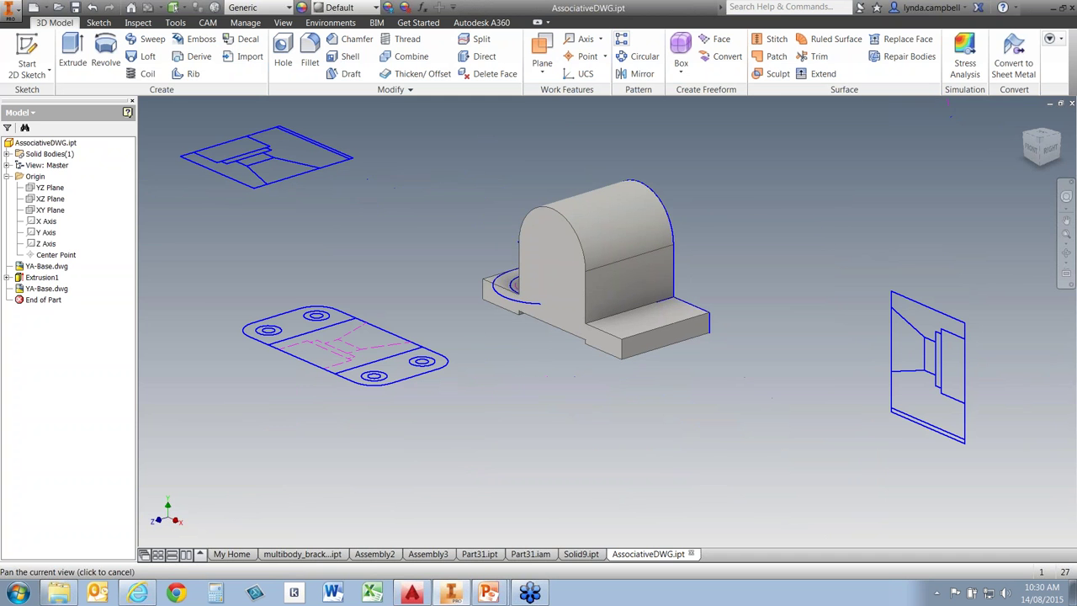
- Translate the second underlay from its sketch corner, snapping it onto the part's base corner
right_click(52, 292)
right_click(51, 292)
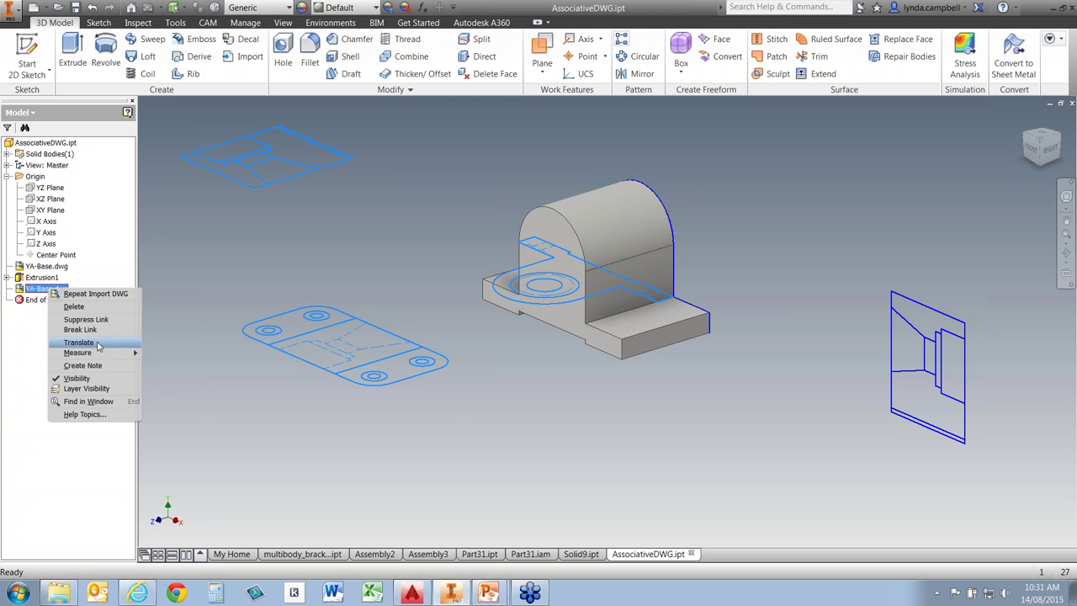
click(79, 342)
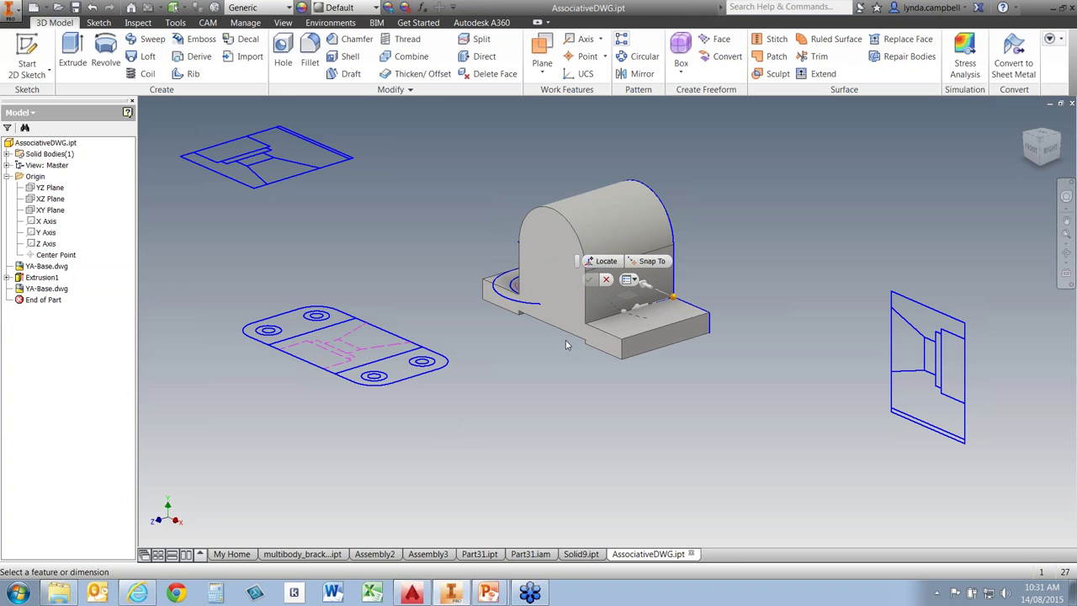
drag(578, 263, 378, 223)
click(405, 224)
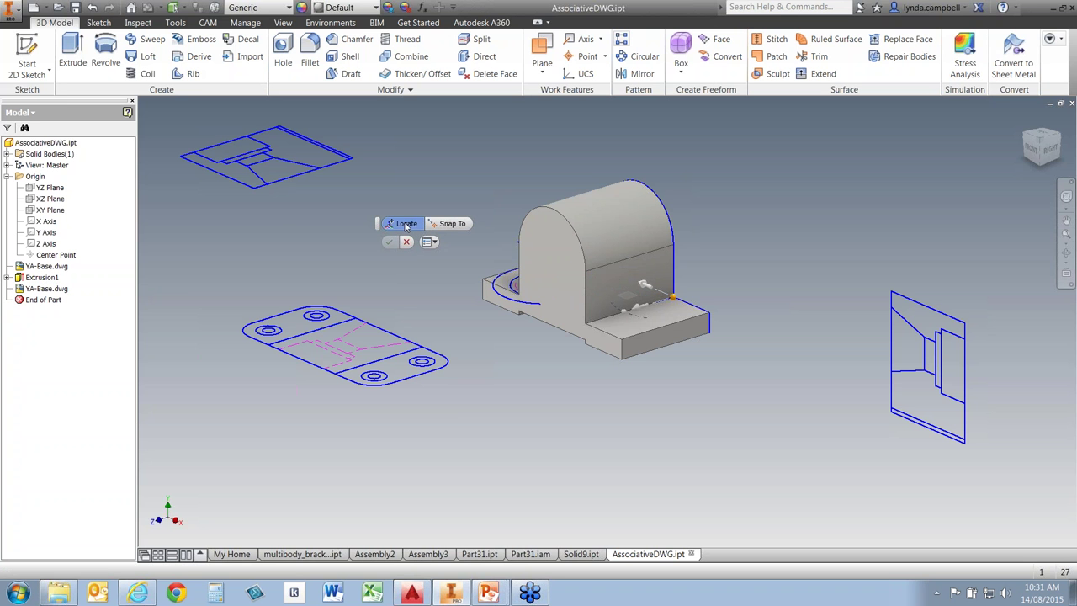
click(423, 346)
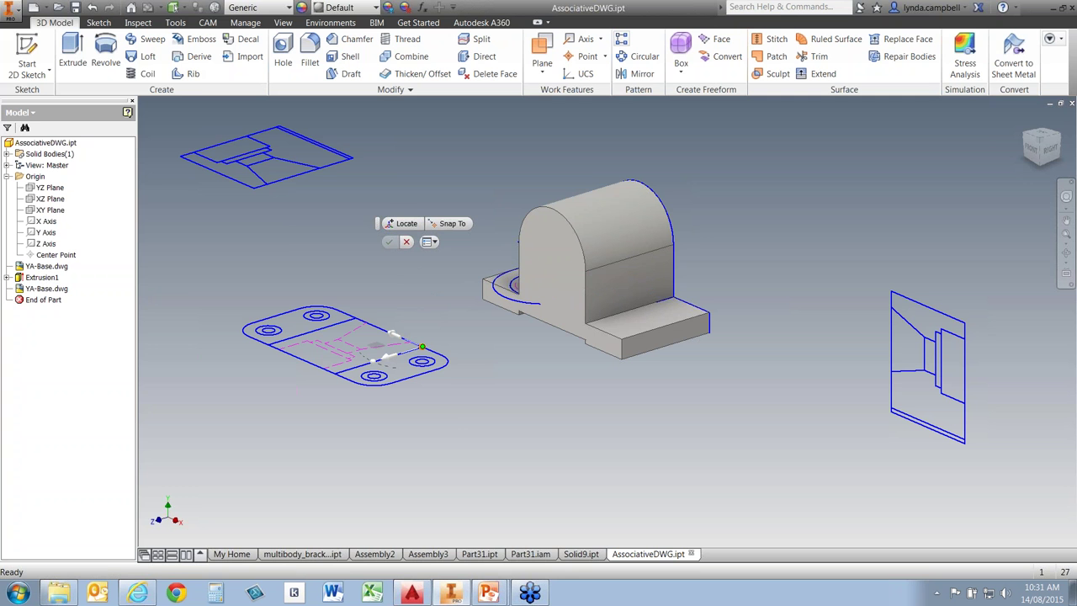
click(452, 224)
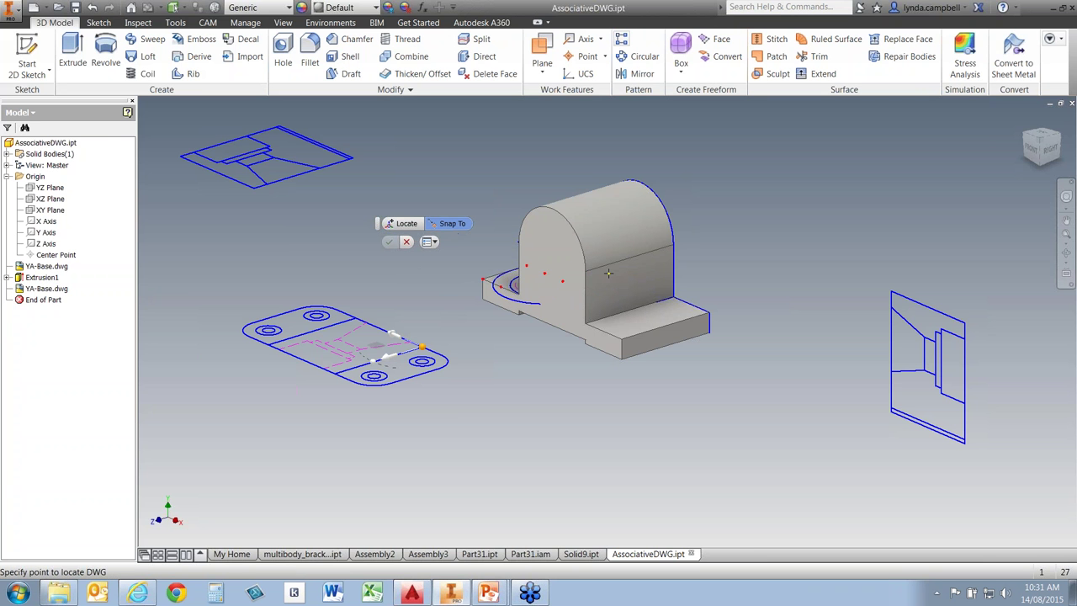
click(674, 299)
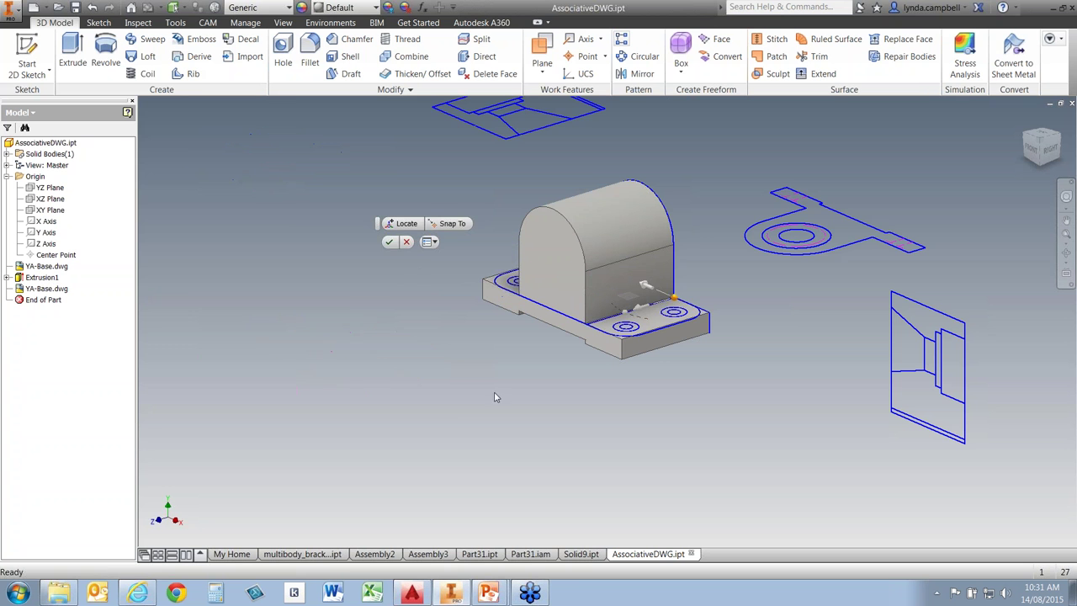
click(389, 242)
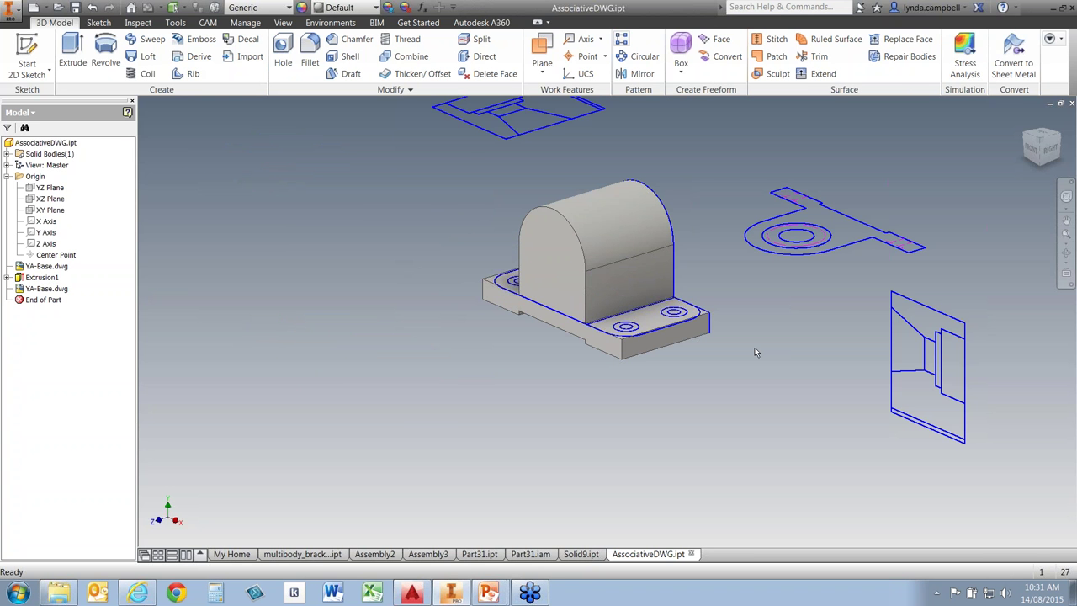
key(Home)
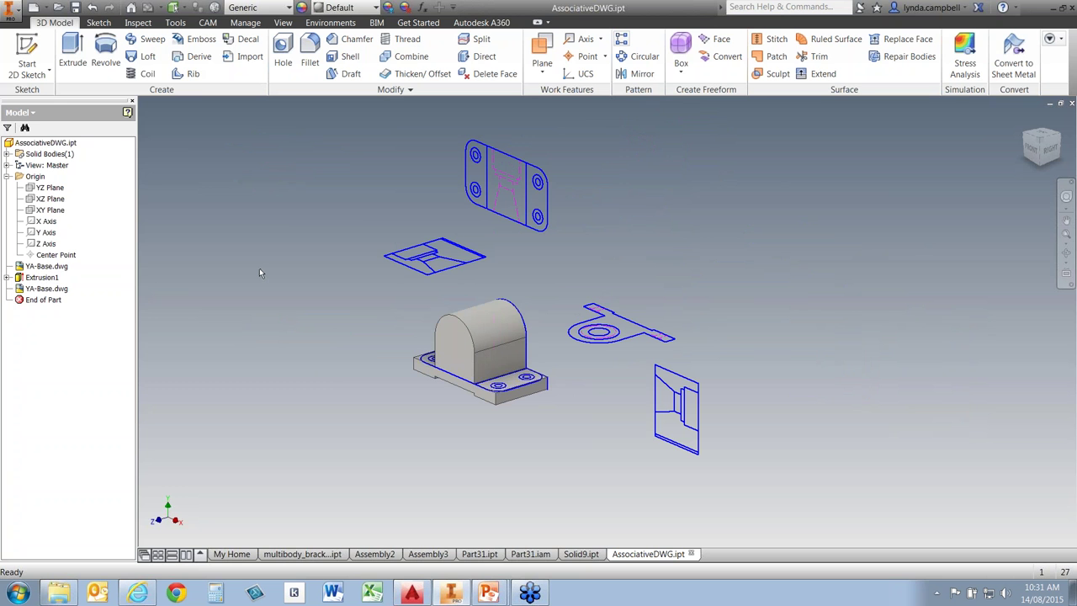
right_click(49, 266)
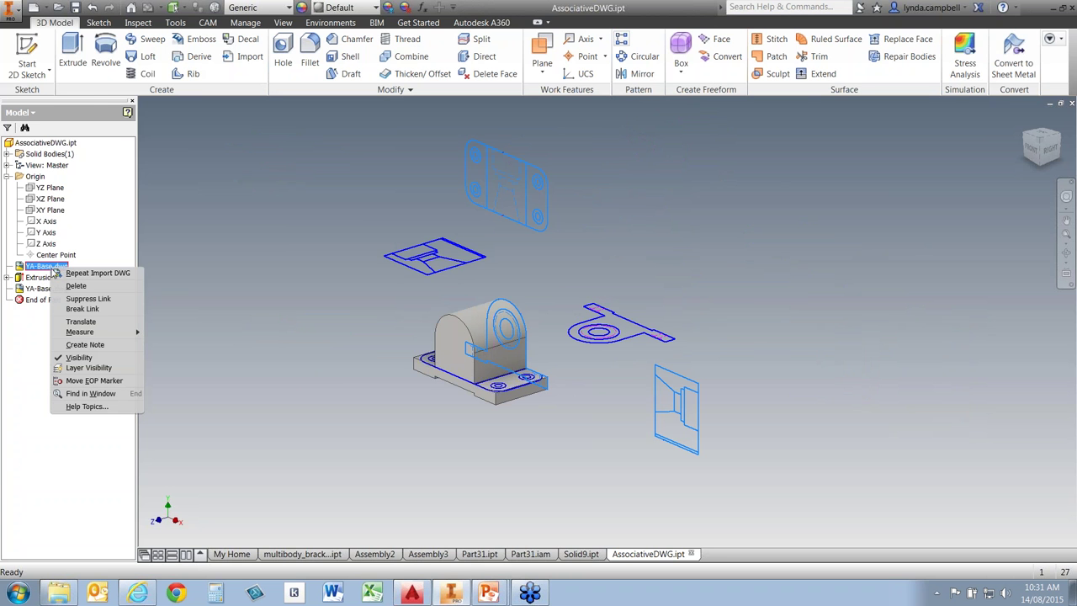
- Hide the first YA-Base.dwg underlay, then start a sketch on the base's top face and undo it
click(79, 357)
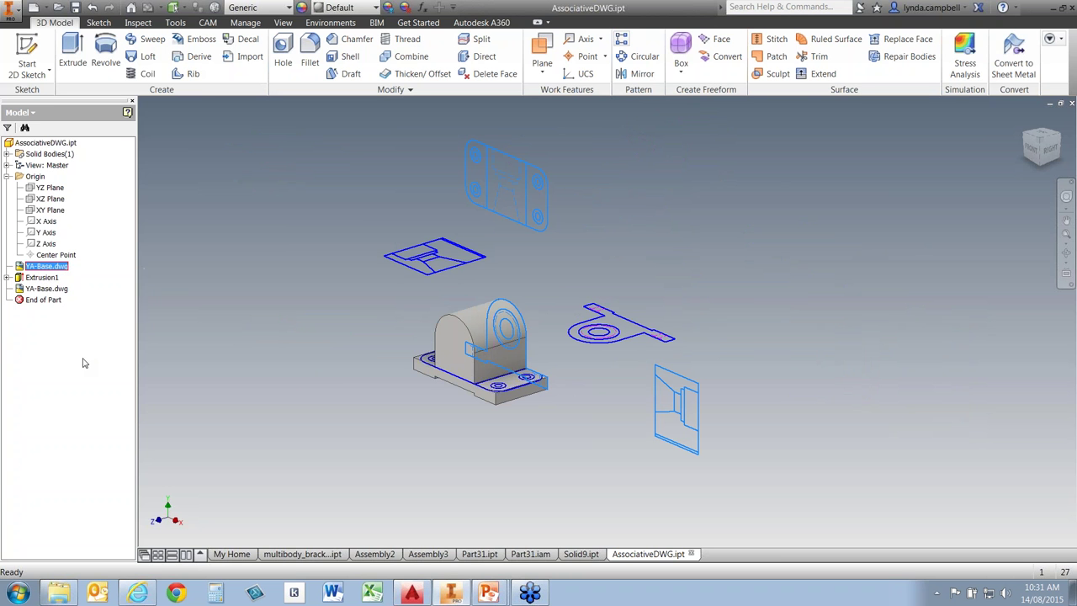
scroll(556, 377, up, 3)
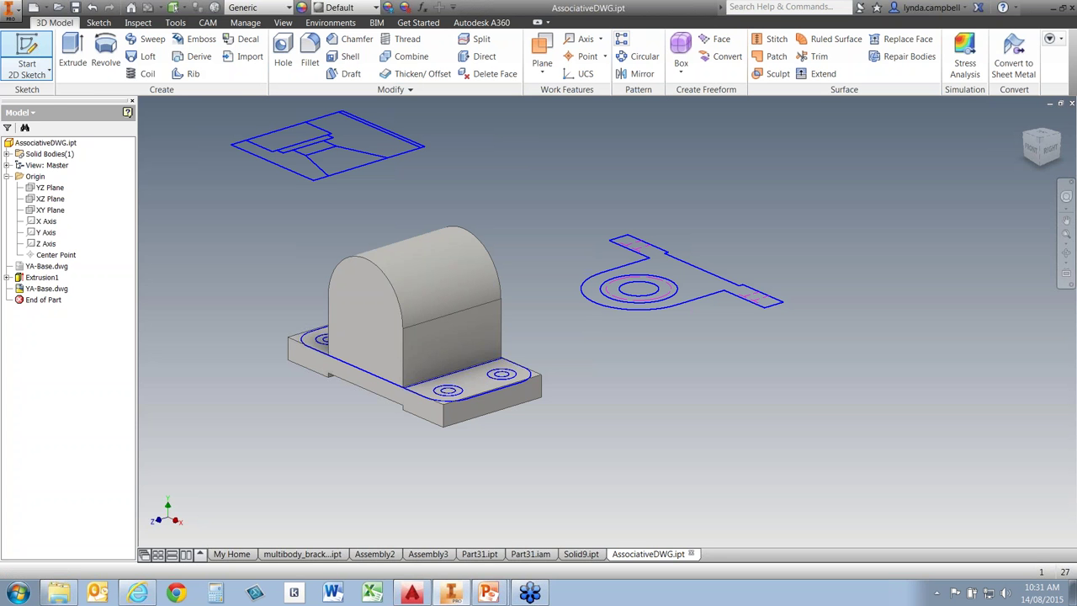
click(40, 52)
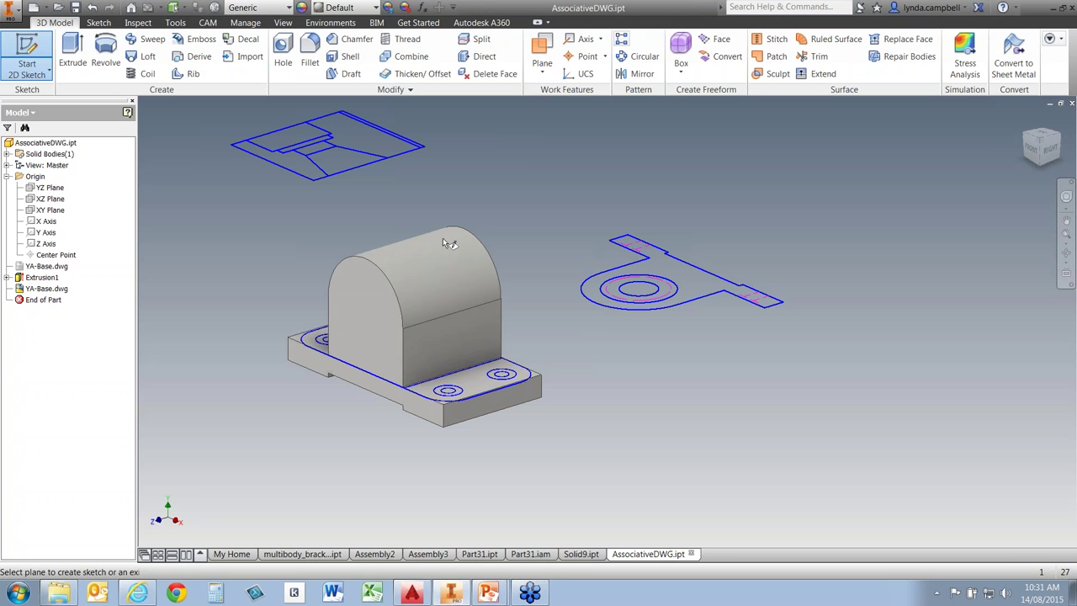
click(469, 380)
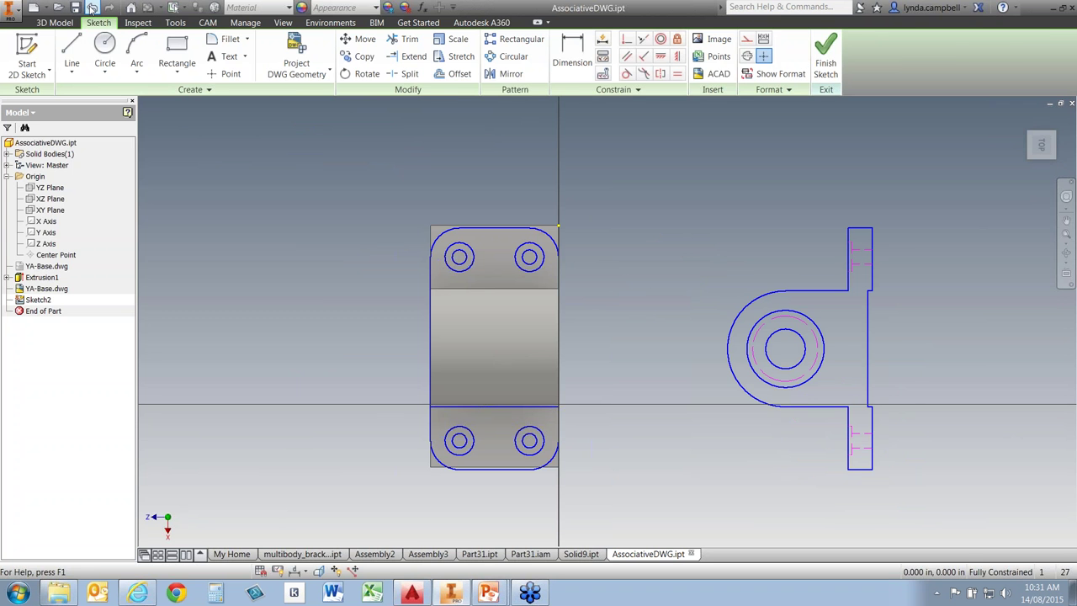
click(93, 7)
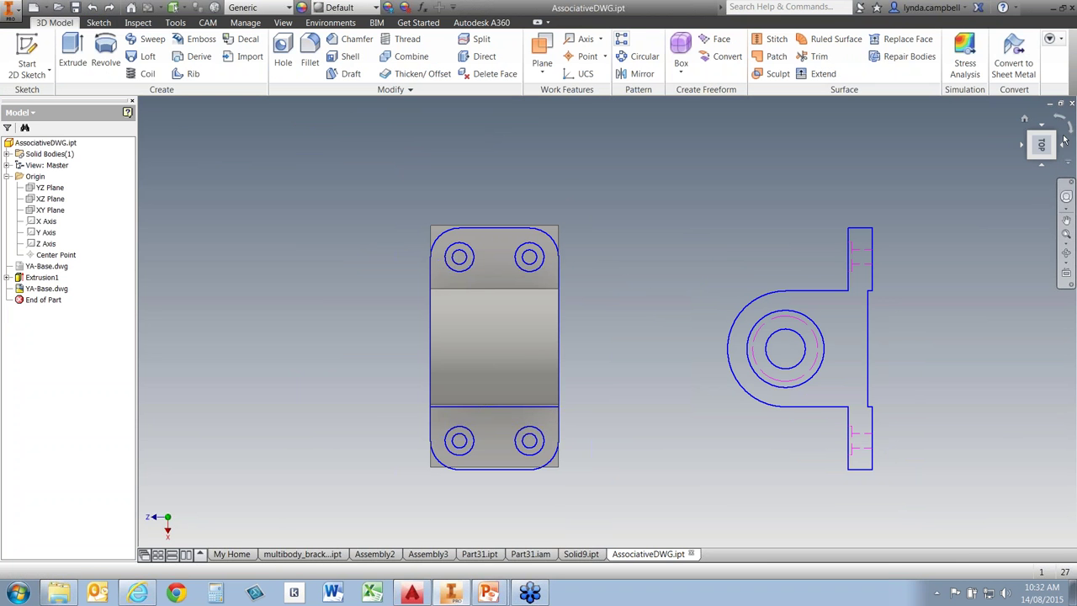
- Relocate the YA-Base.dwg underlay, snapping its origin onto the upright's base-corner vertex
click(1025, 121)
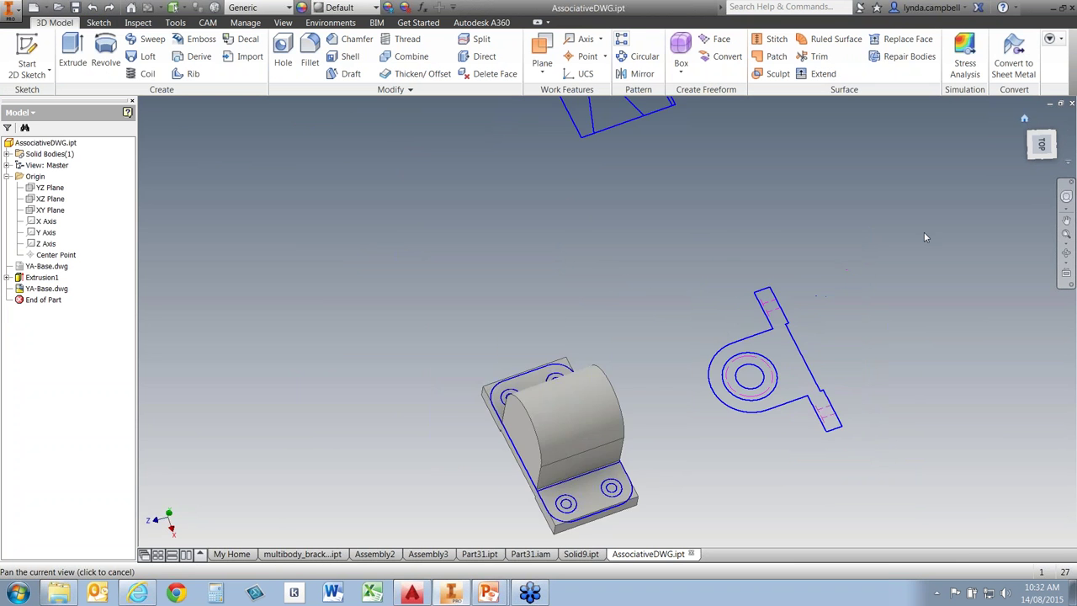
scroll(675, 436, up, 5)
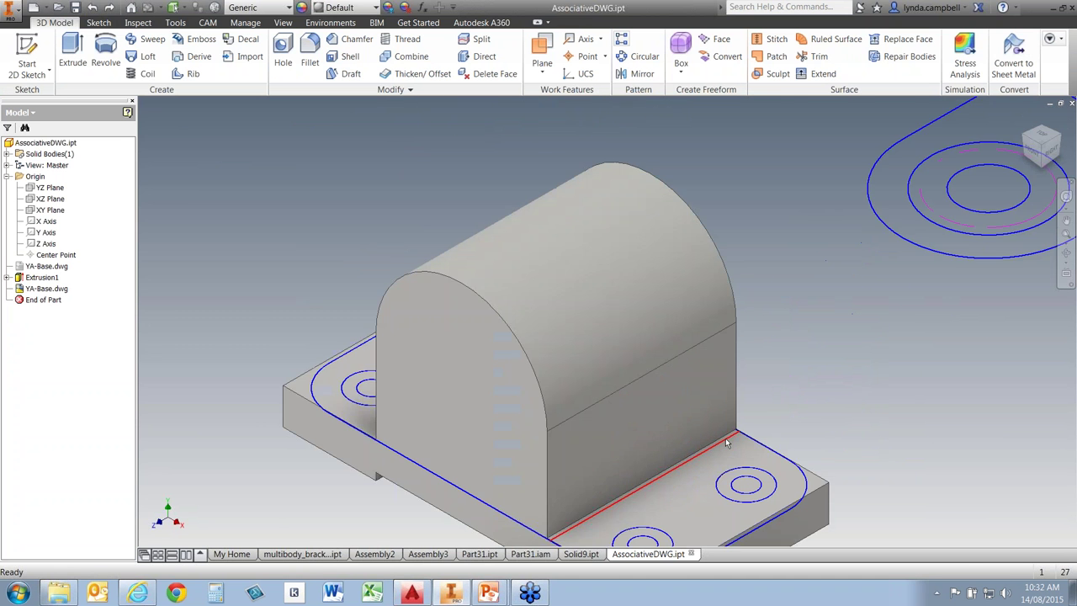
right_click(47, 288)
key(Escape)
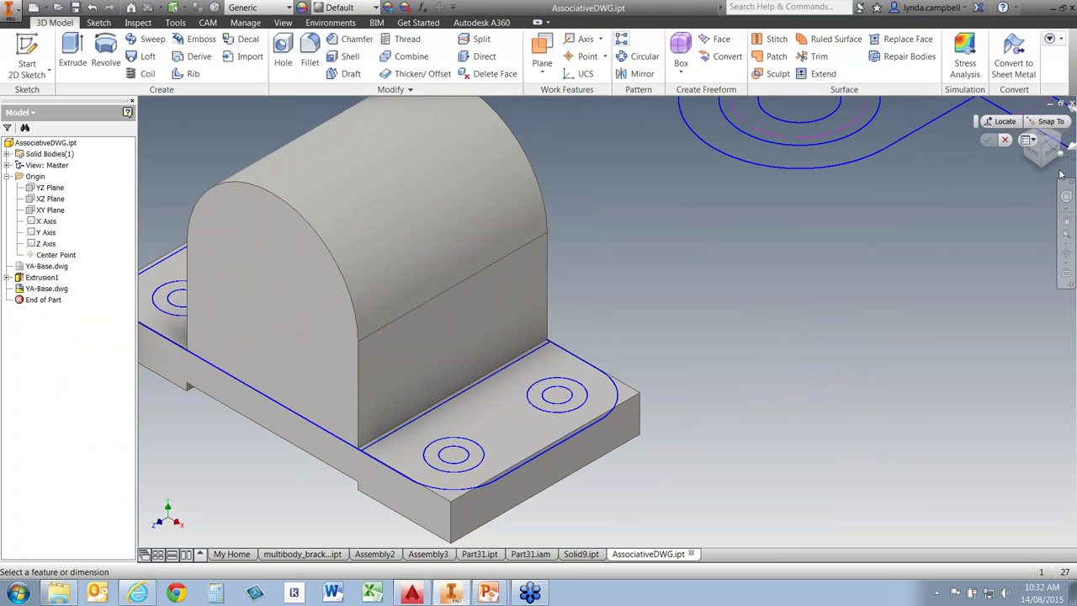
drag(976, 125, 647, 243)
click(676, 239)
click(548, 341)
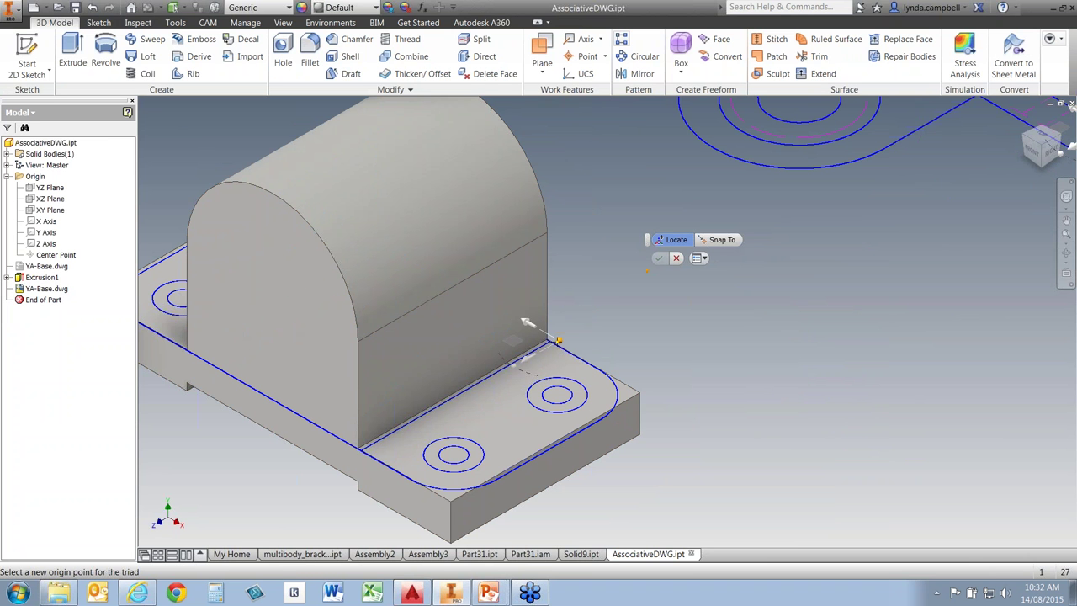
click(720, 240)
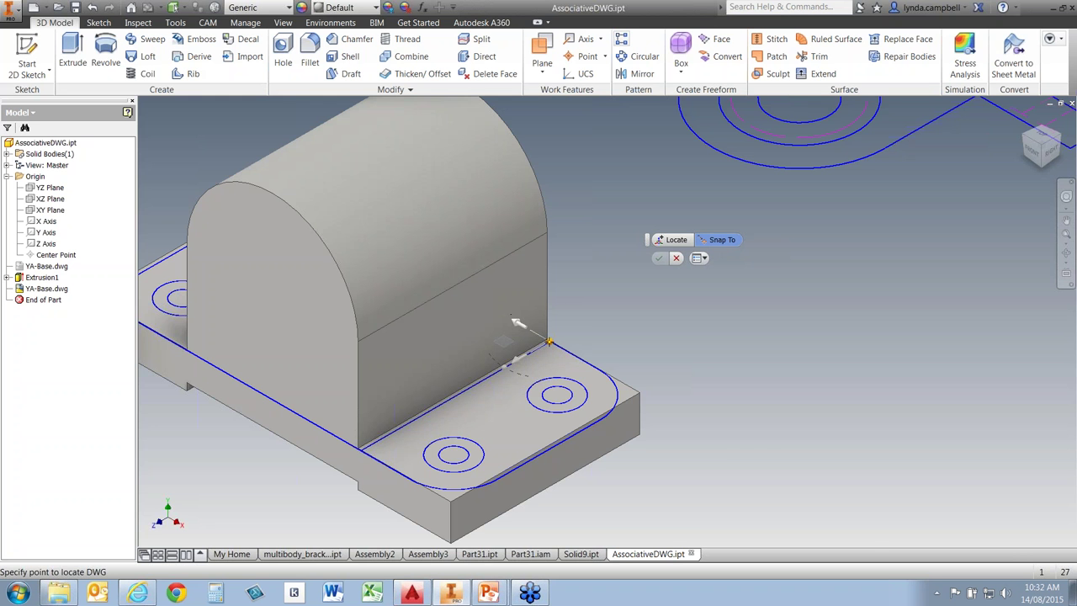
scroll(548, 340, up, 5)
click(538, 330)
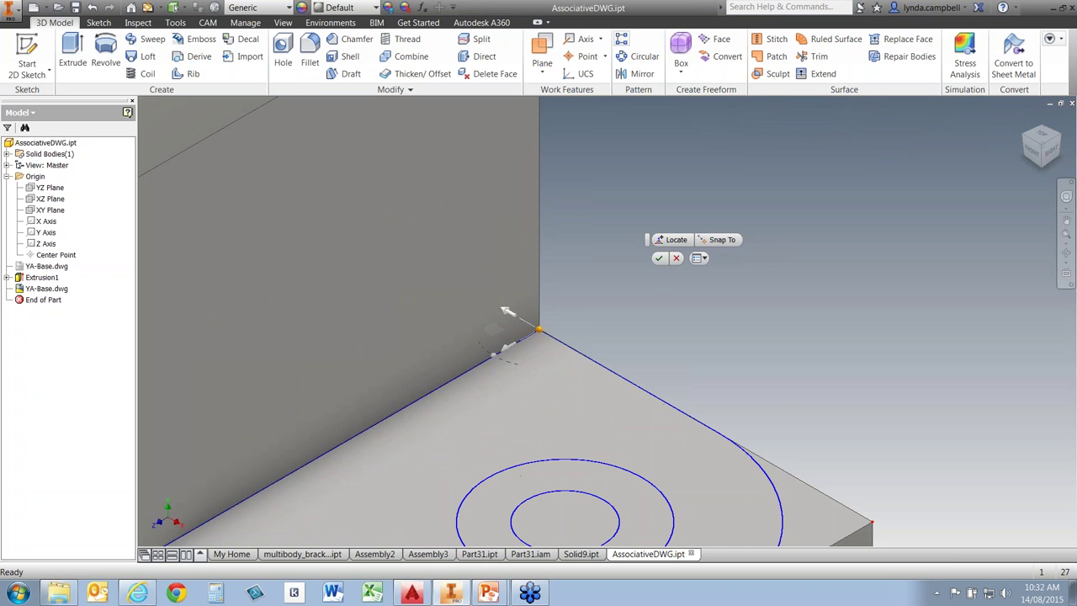
click(659, 259)
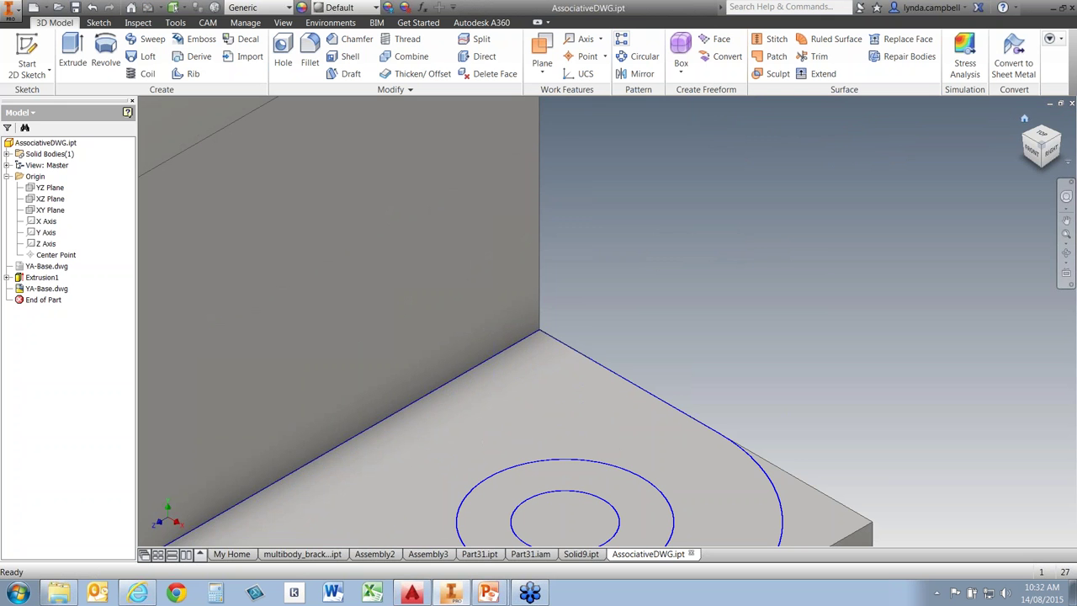
click(1025, 120)
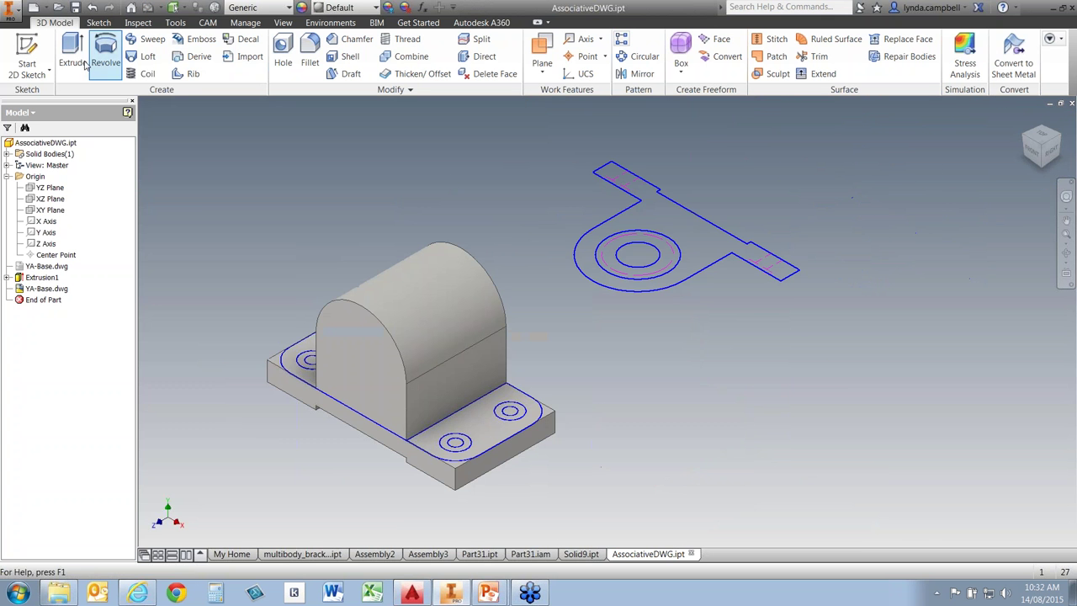
- Start a sketch and project the DWG's four corner arcs and the top-right hole's two circles
click(27, 52)
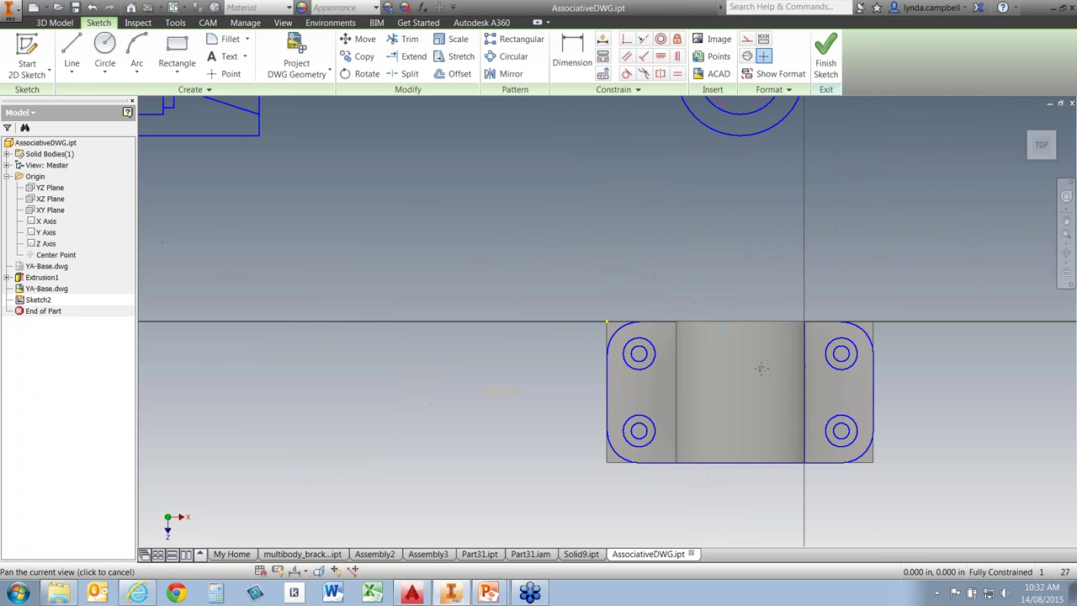
click(297, 72)
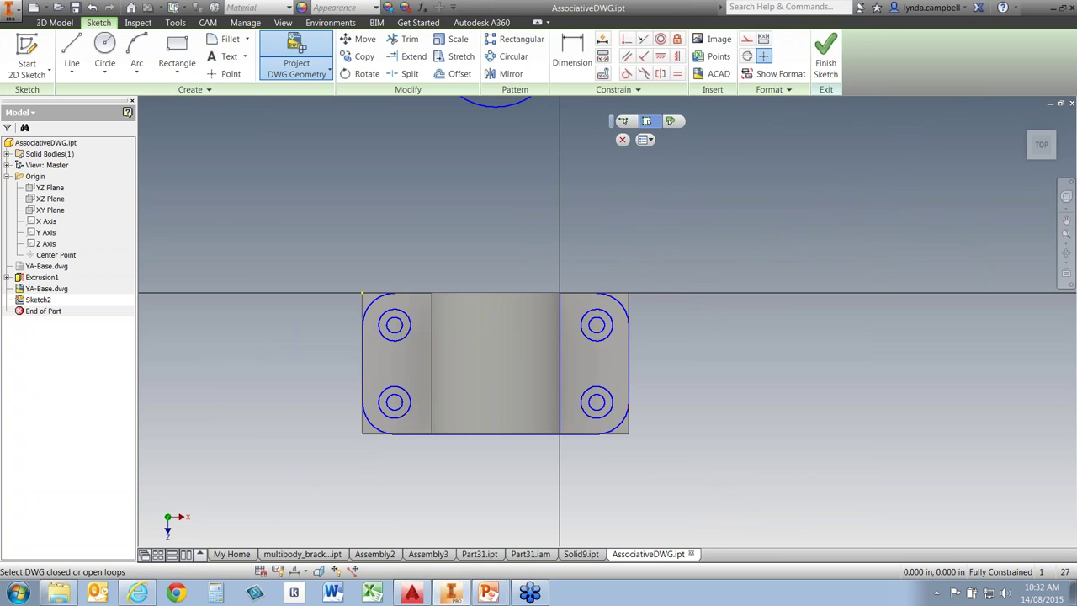
click(624, 120)
click(621, 299)
click(378, 301)
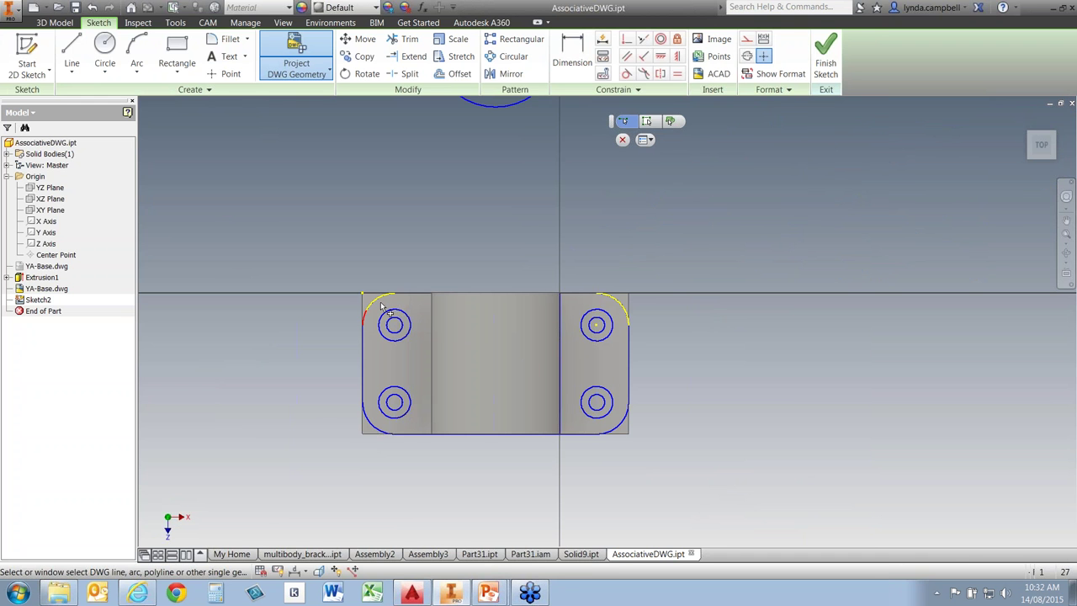
click(372, 425)
click(626, 430)
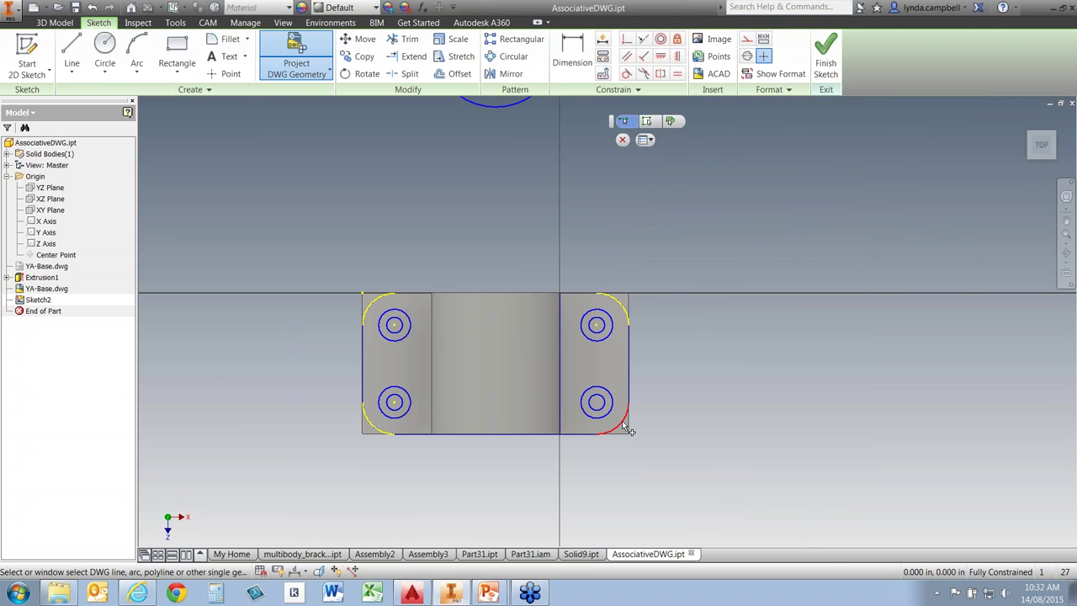
click(610, 335)
click(602, 325)
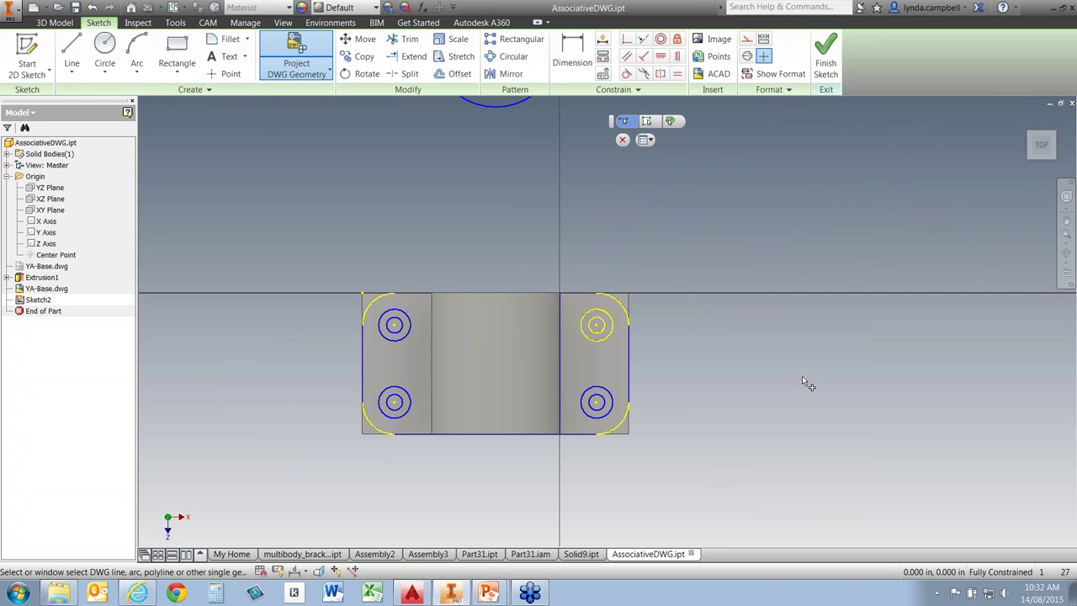
- Project the flange line from the side profile and finish the DWG projection
key(F2)
mouse_move(808, 370)
mouse_down()
mouse_move(662, 353)
mouse_move(546, 356)
mouse_move(546, 403)
mouse_move(578, 476)
mouse_up()
scroll(546, 356, down, 3)
key(Escape)
scroll(479, 224, up, 2)
middle_drag(438, 243, 640, 333)
scroll(640, 333, up, 2)
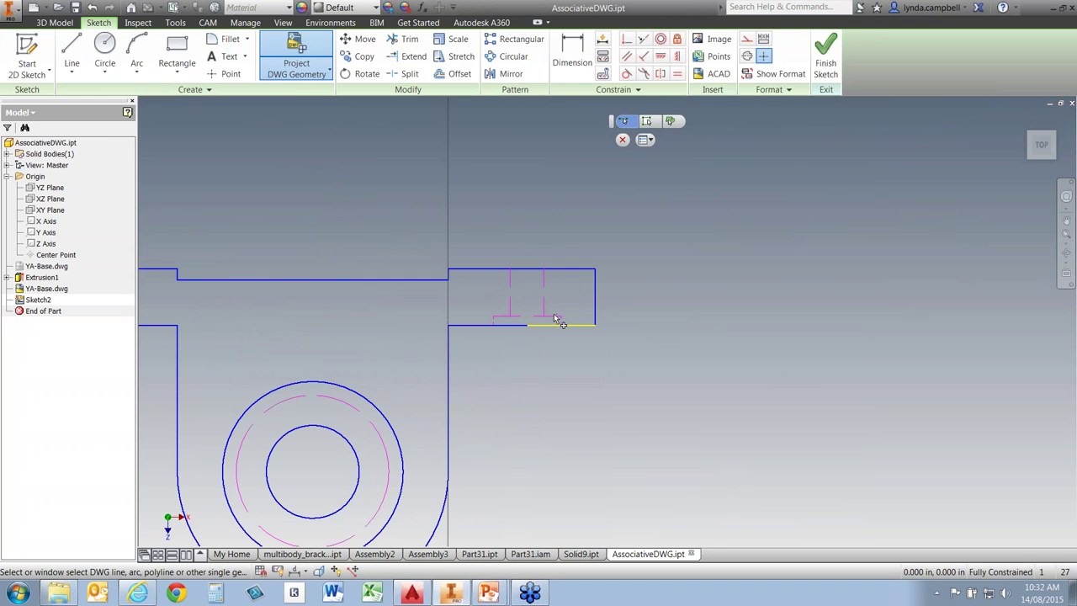
click(555, 320)
click(622, 139)
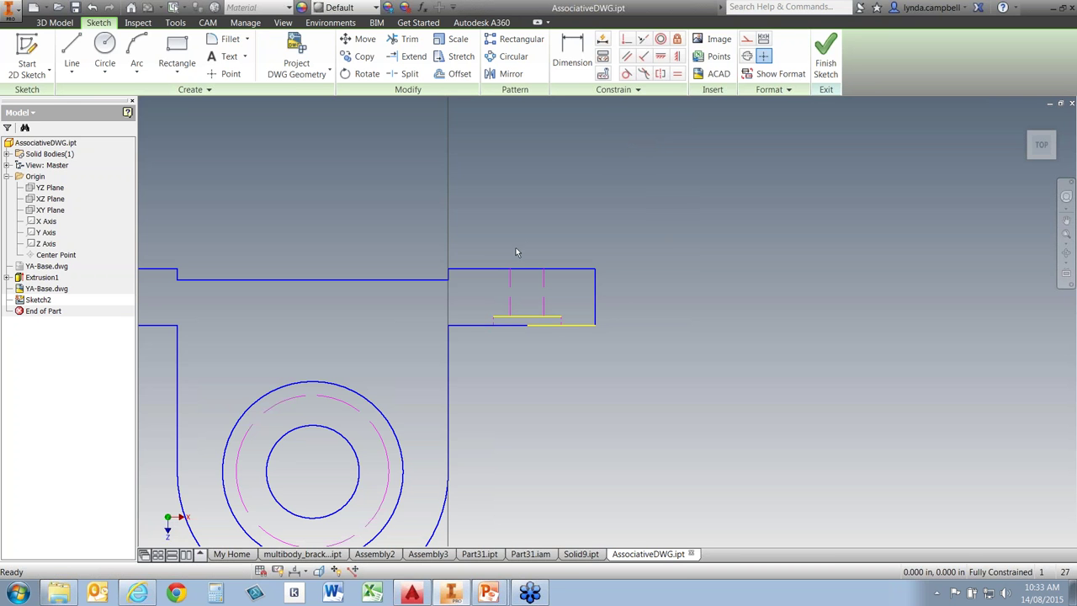
- Add driven dimensions to the projected flange line and the right tab's top corner arc
click(573, 54)
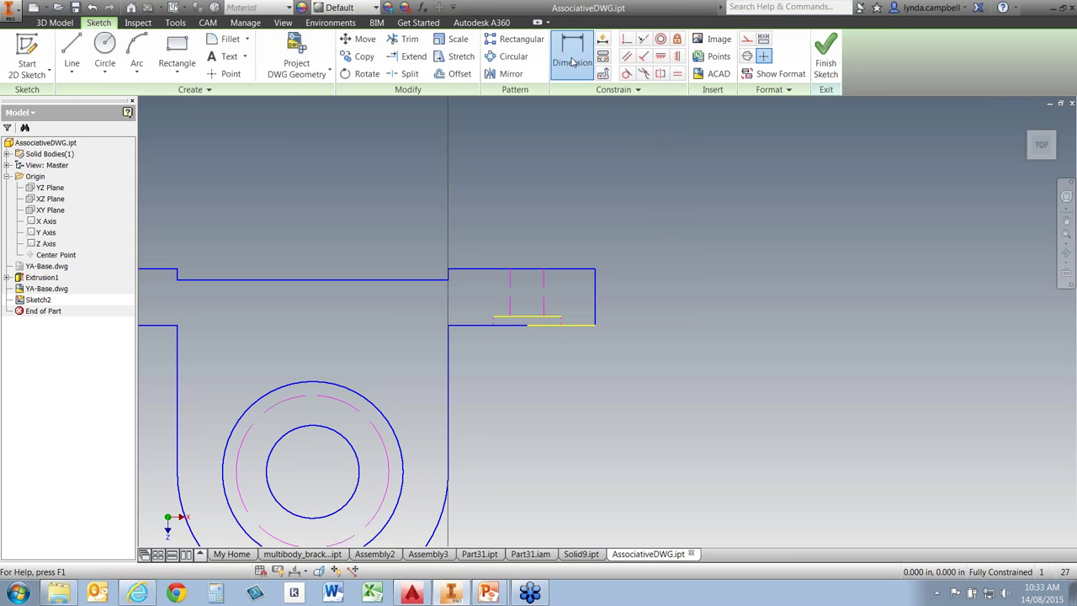
click(562, 319)
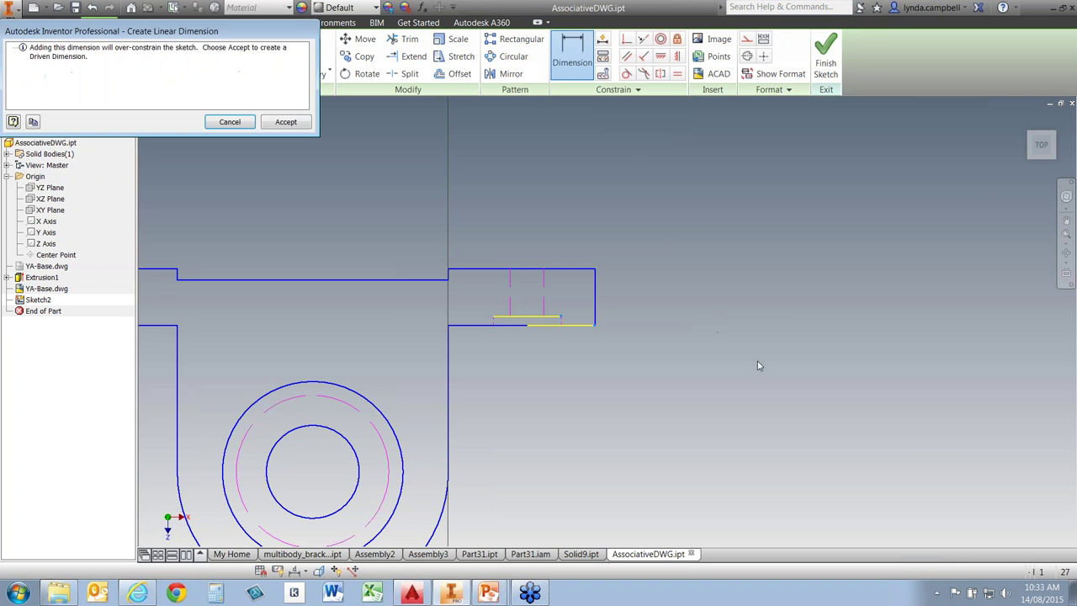
click(278, 120)
scroll(695, 358, up, 3)
middle_drag(673, 457, 648, 245)
key(F5)
click(639, 293)
click(698, 233)
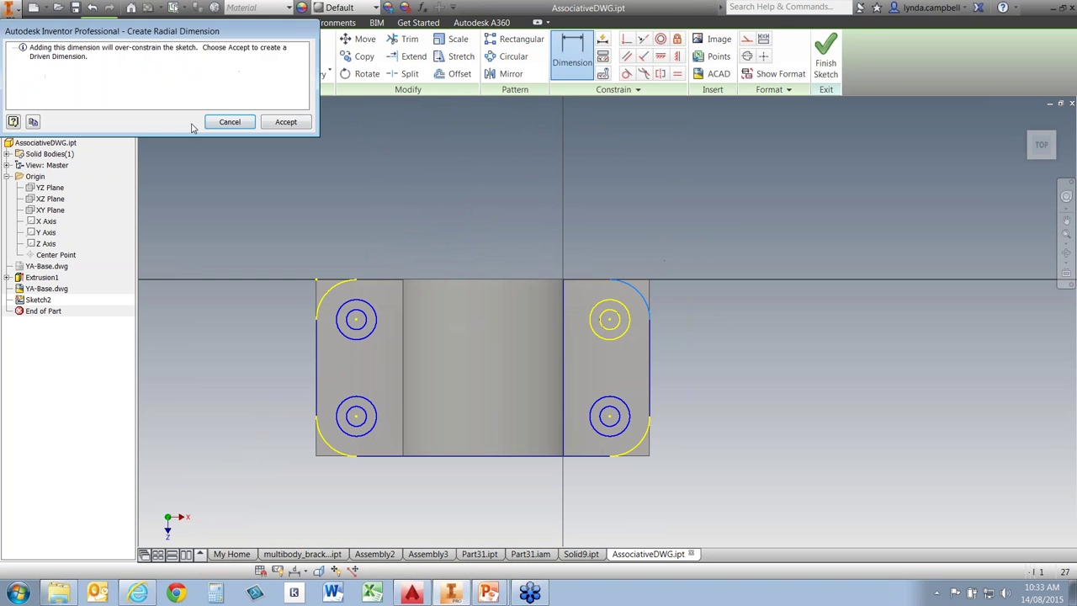
click(285, 122)
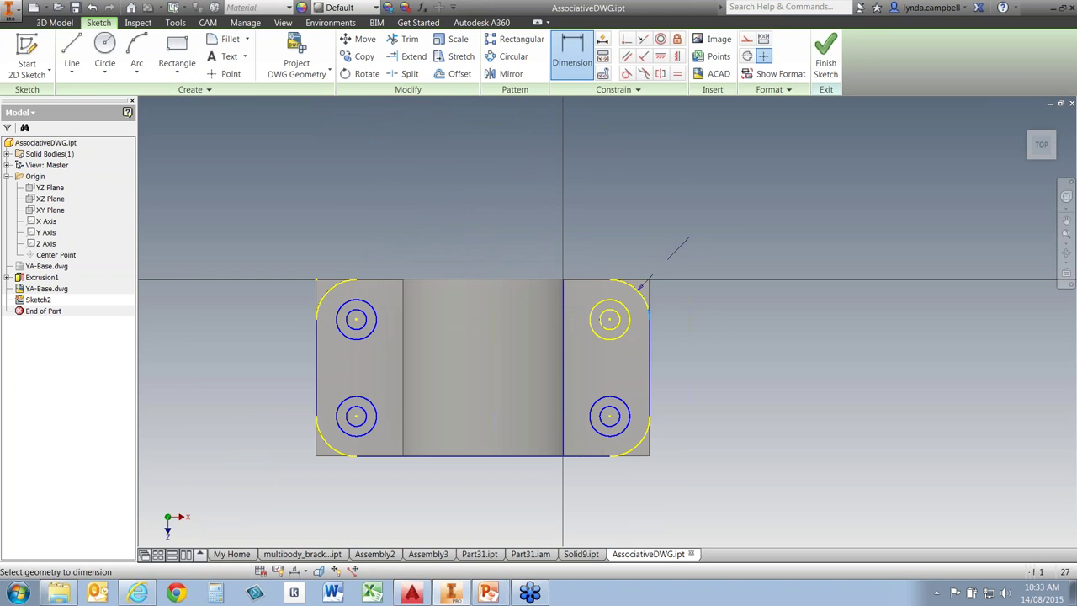
- Add driven .750 and .375 diameter dimensions to the top-right hole's outer and inner circles
click(631, 327)
click(704, 373)
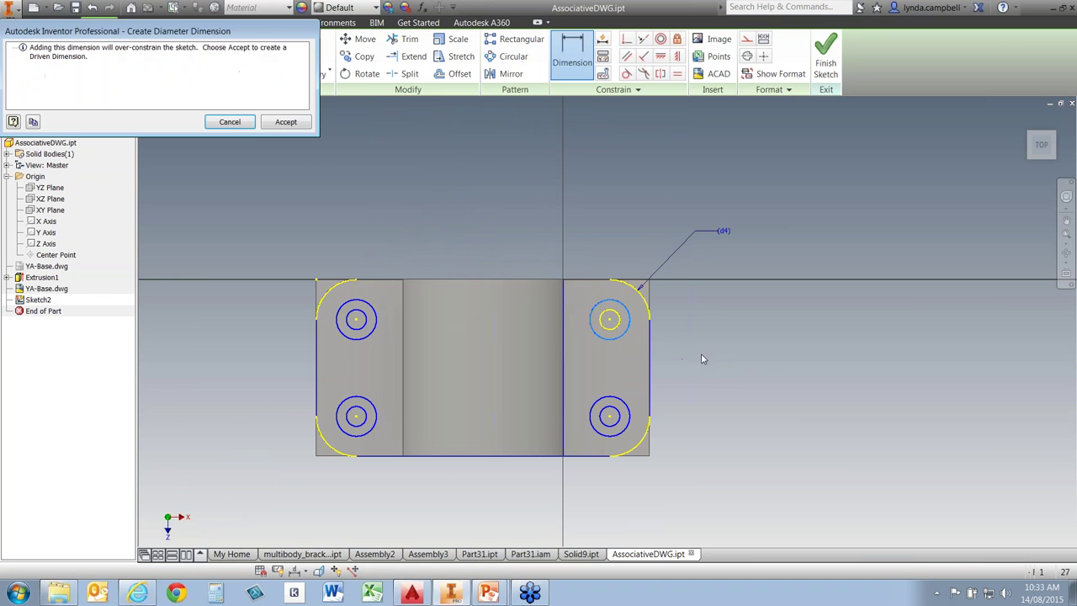
click(285, 122)
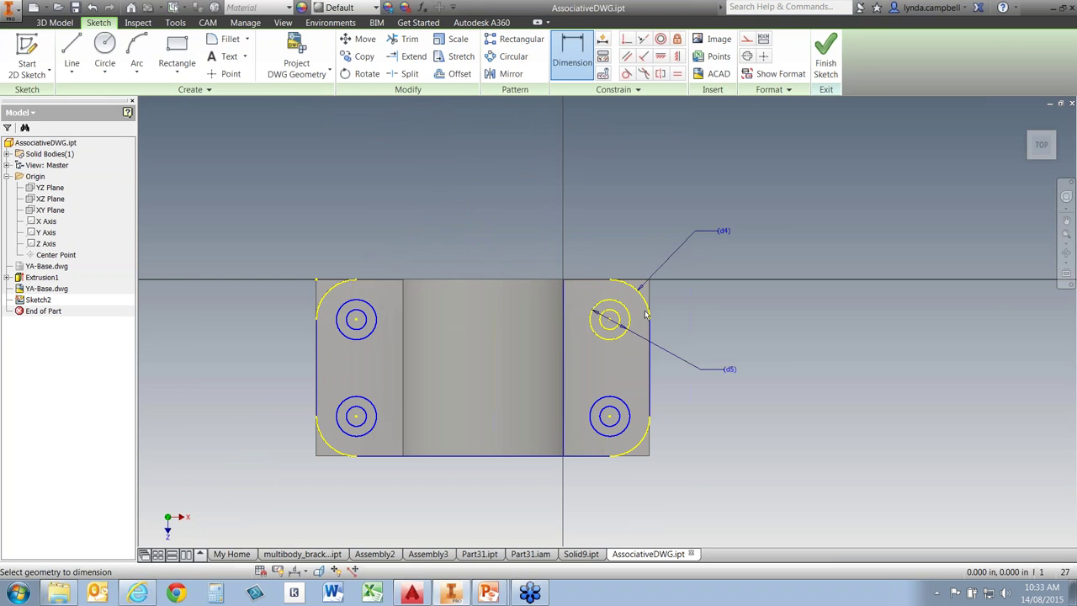
click(611, 312)
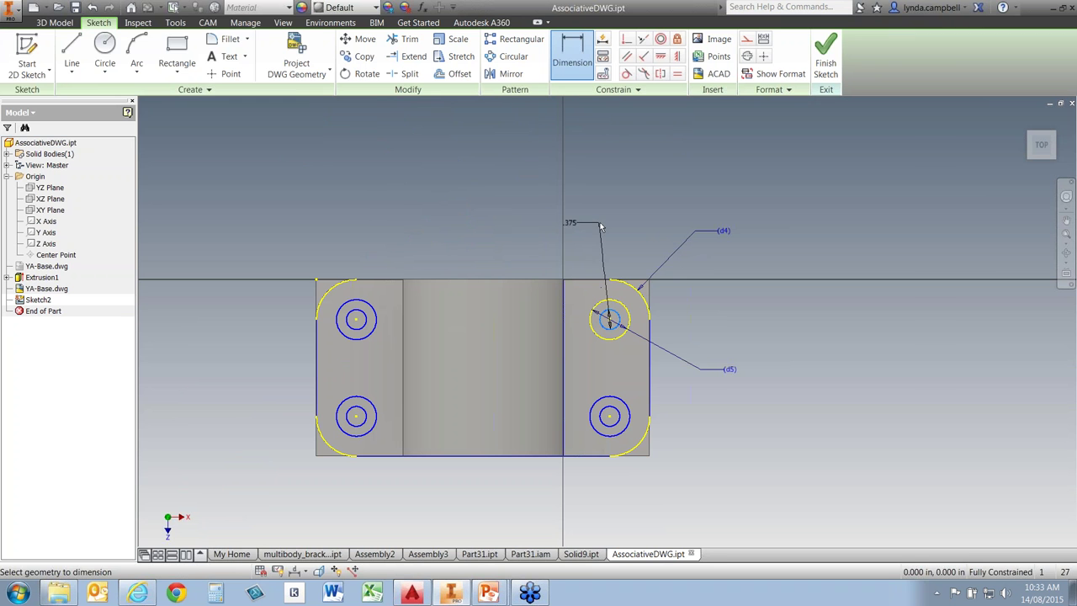
click(608, 227)
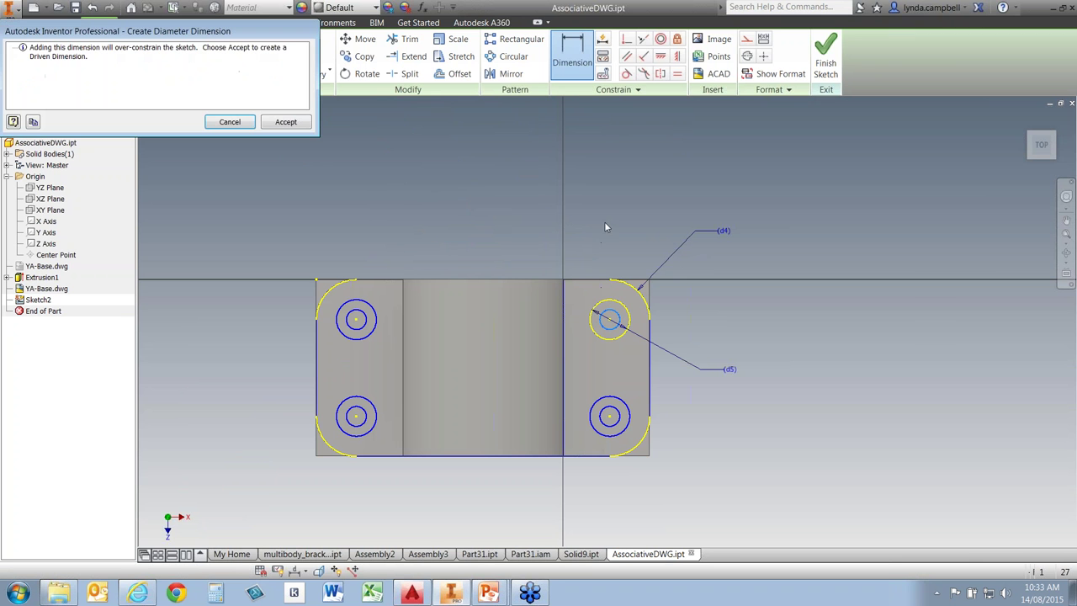
click(286, 122)
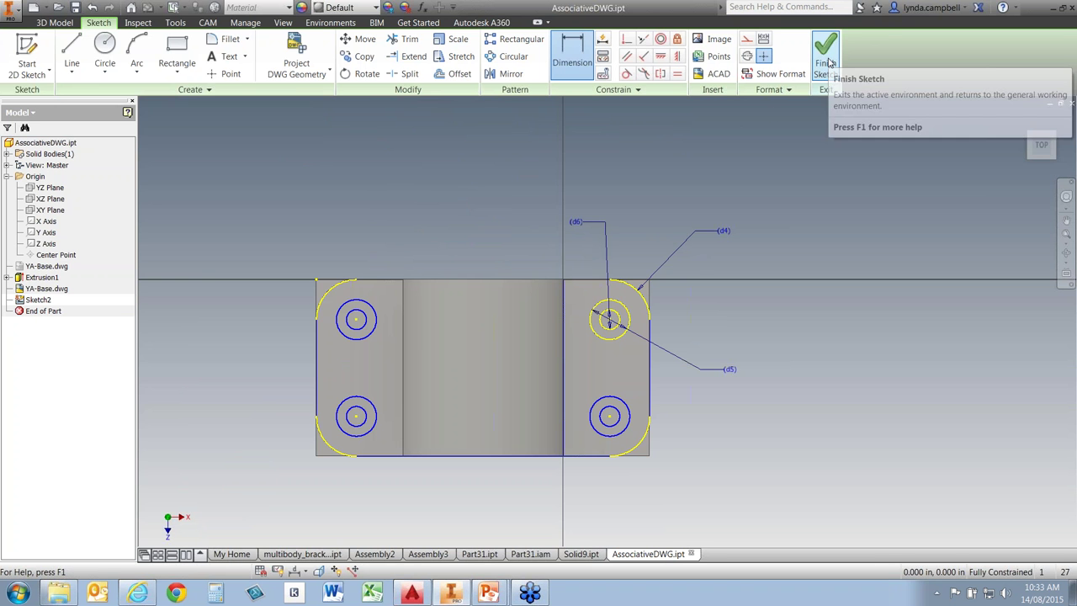
key(F6)
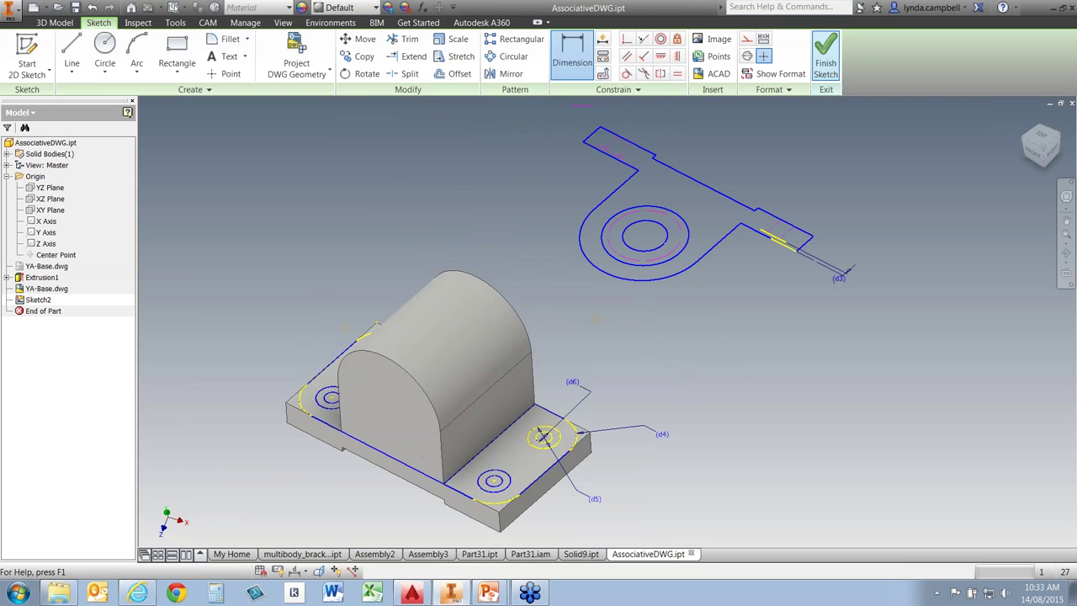
- Finish Sketch2 and fillet the base's four vertical corner edges with radius d4
click(826, 57)
mouse_move(601, 435)
middle_down()
mouse_move(601, 447)
mouse_move(618, 447)
middle_up()
scroll(617, 447, up, 3)
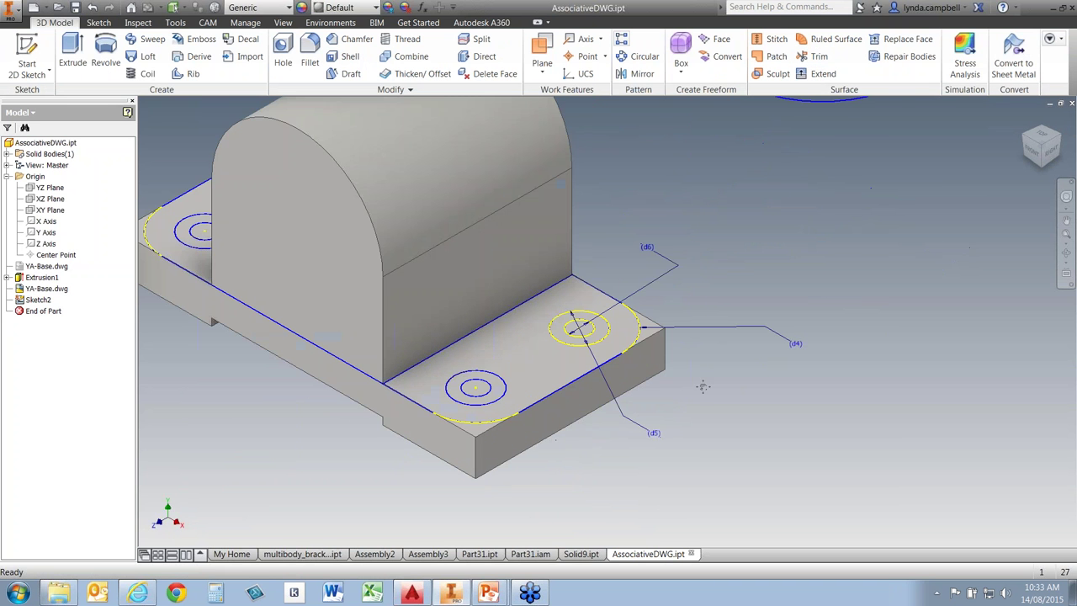
click(311, 65)
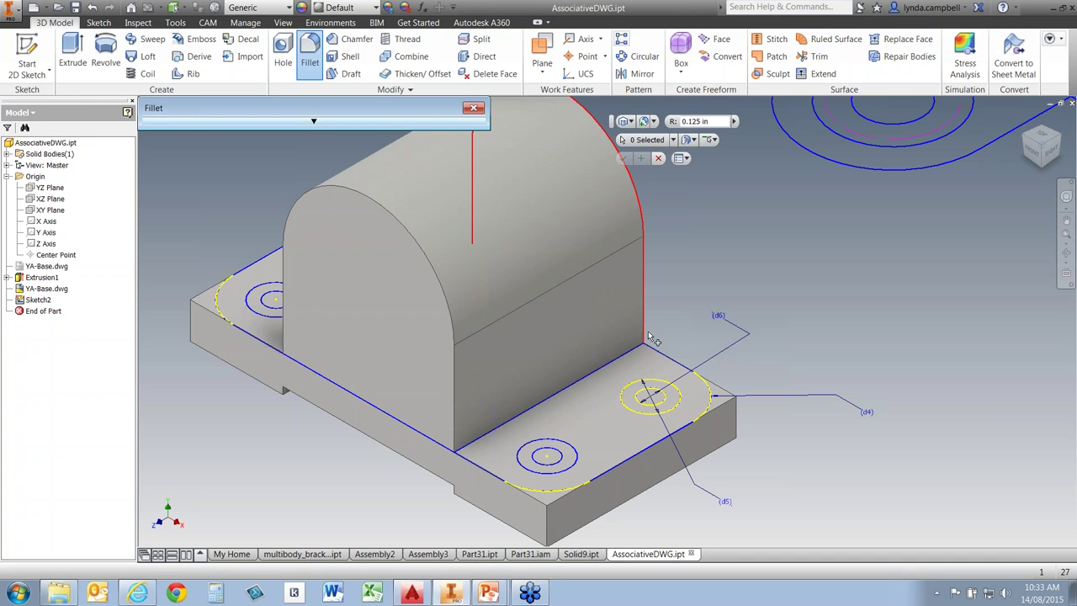
click(739, 427)
click(547, 518)
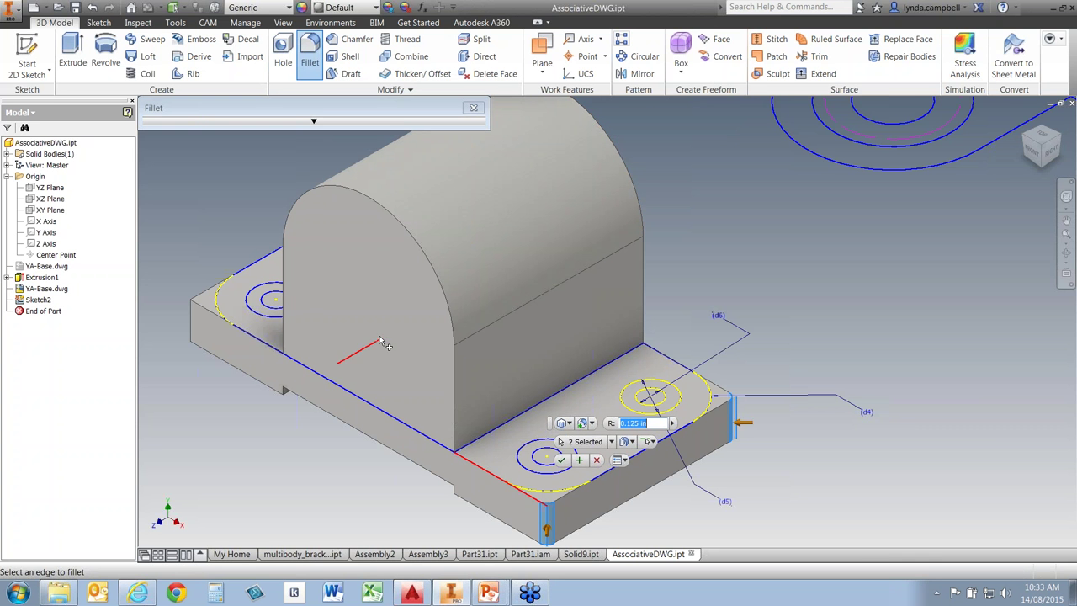
click(196, 324)
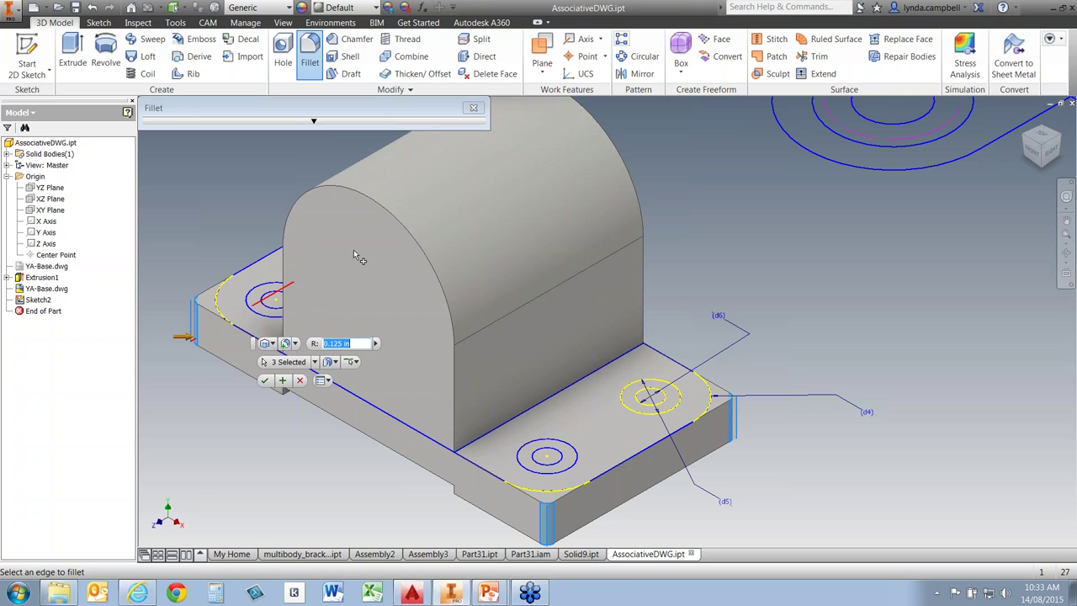
click(383, 227)
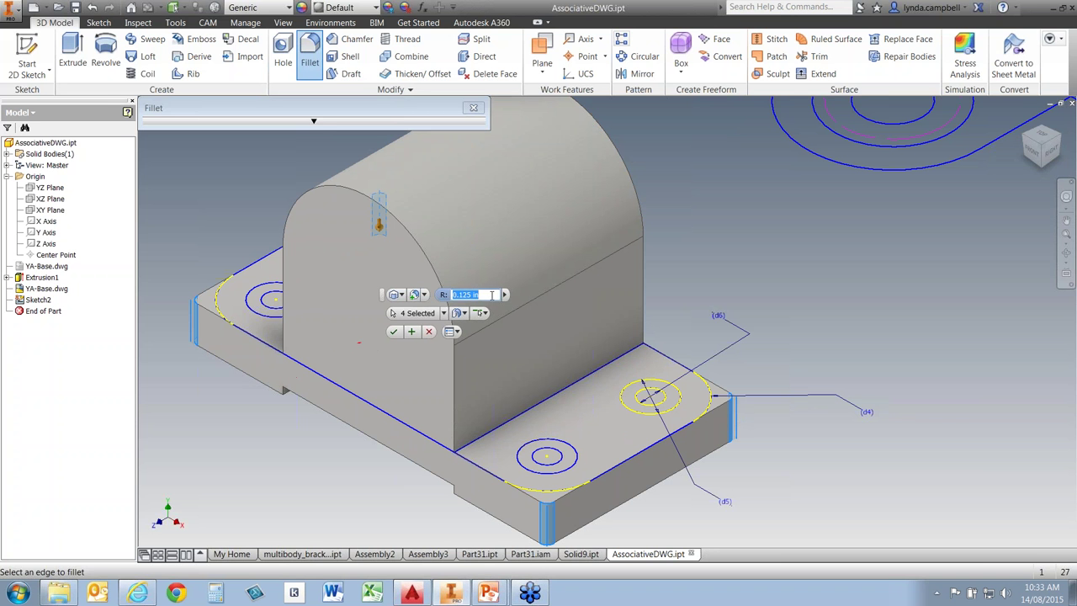
text(d4)
key(Return)
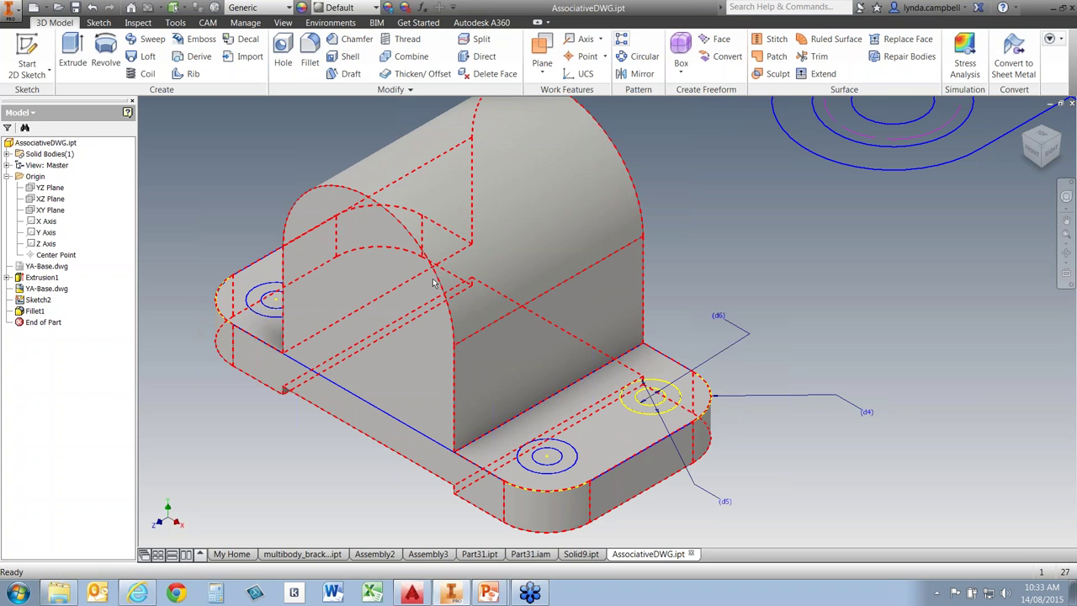
- Place a counterbored hole on the flange face, concentric to its rounded end
click(285, 60)
click(131, 90)
click(114, 125)
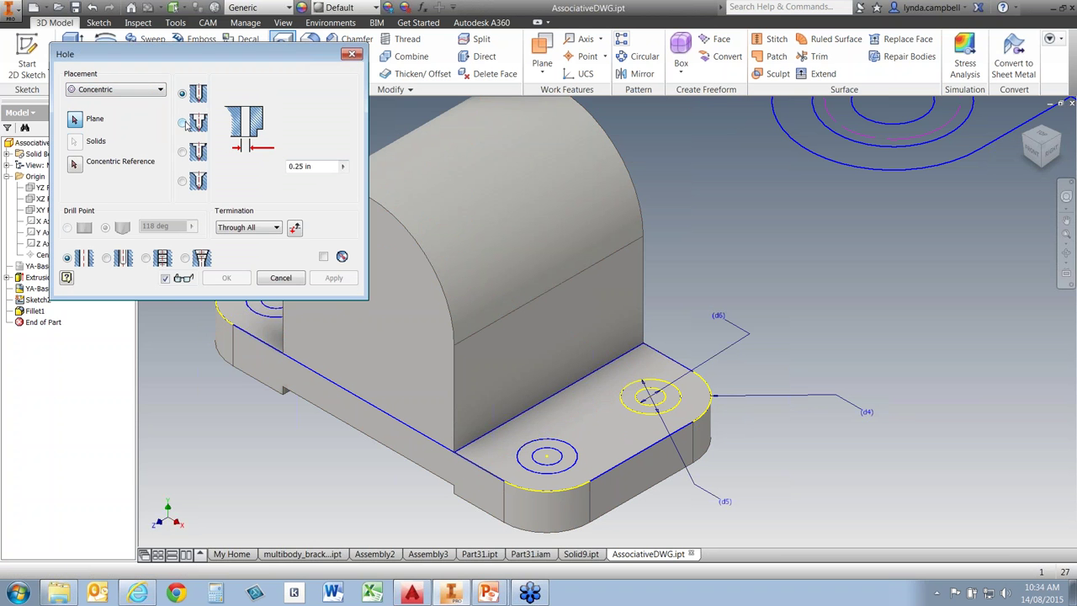
click(183, 123)
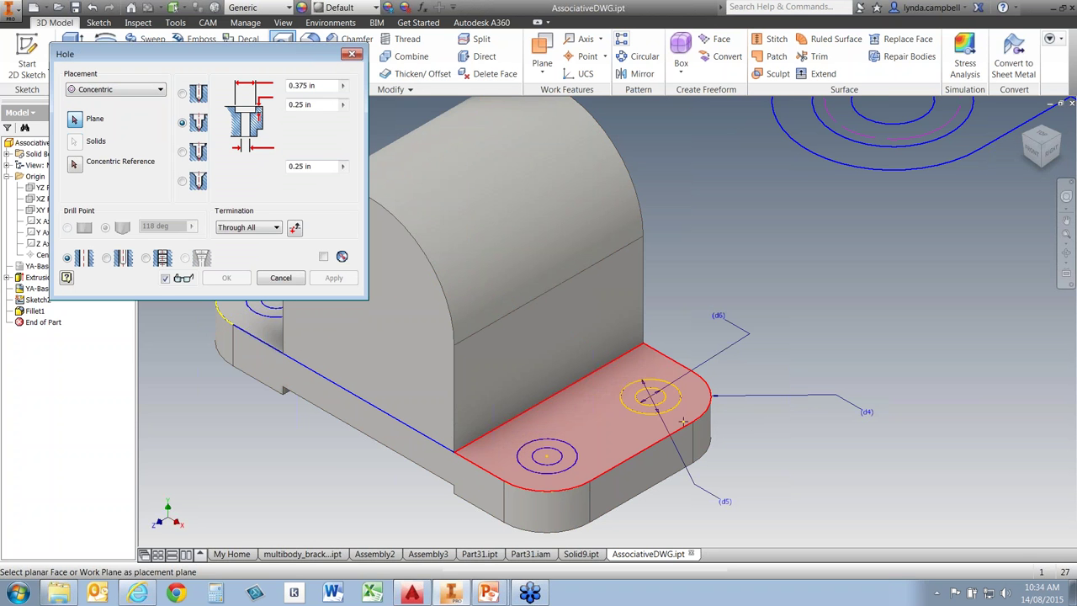
click(623, 435)
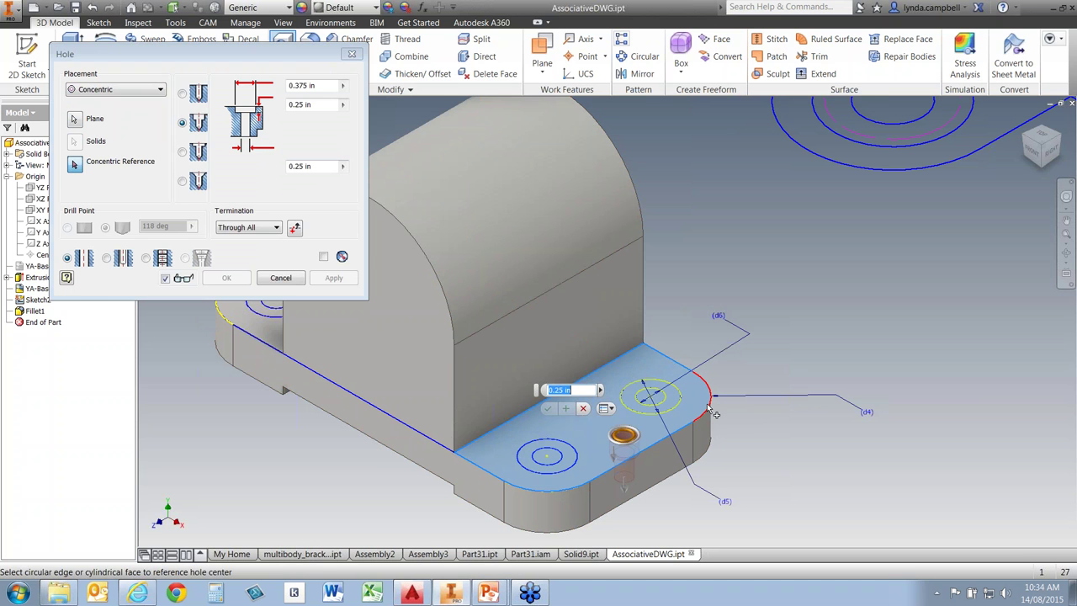
click(710, 408)
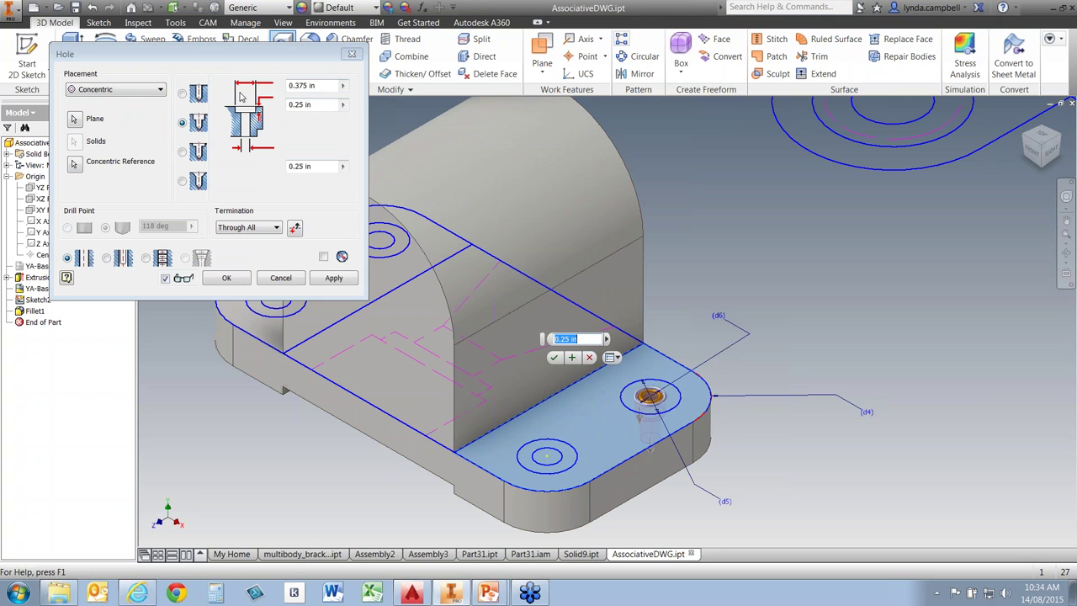
- Size the counterbore with d5 and d3 and the hole with d6, then apply it
drag(319, 85, 287, 89)
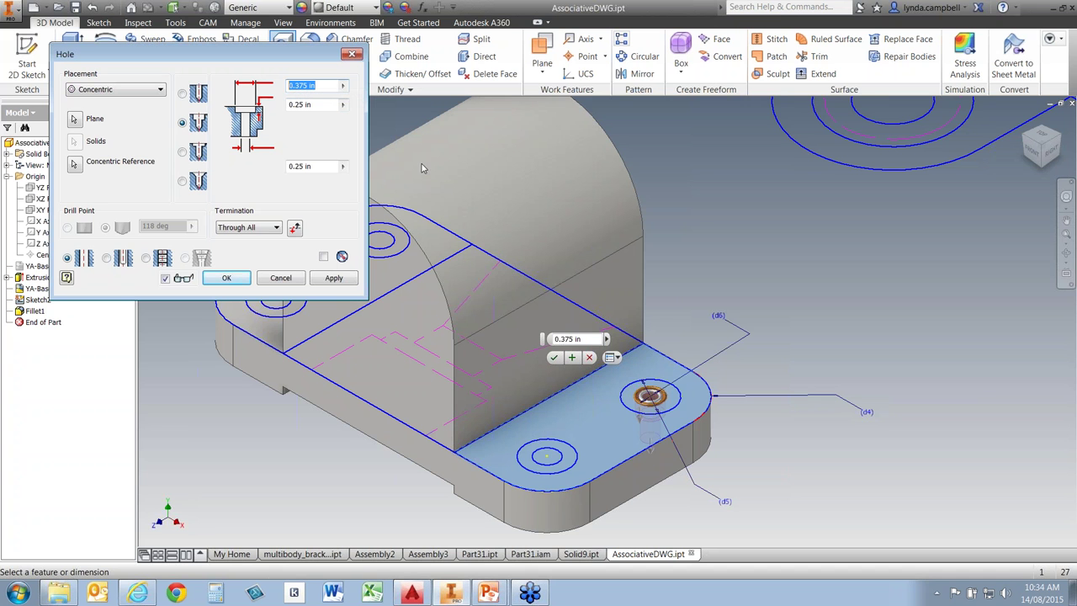
text(d5)
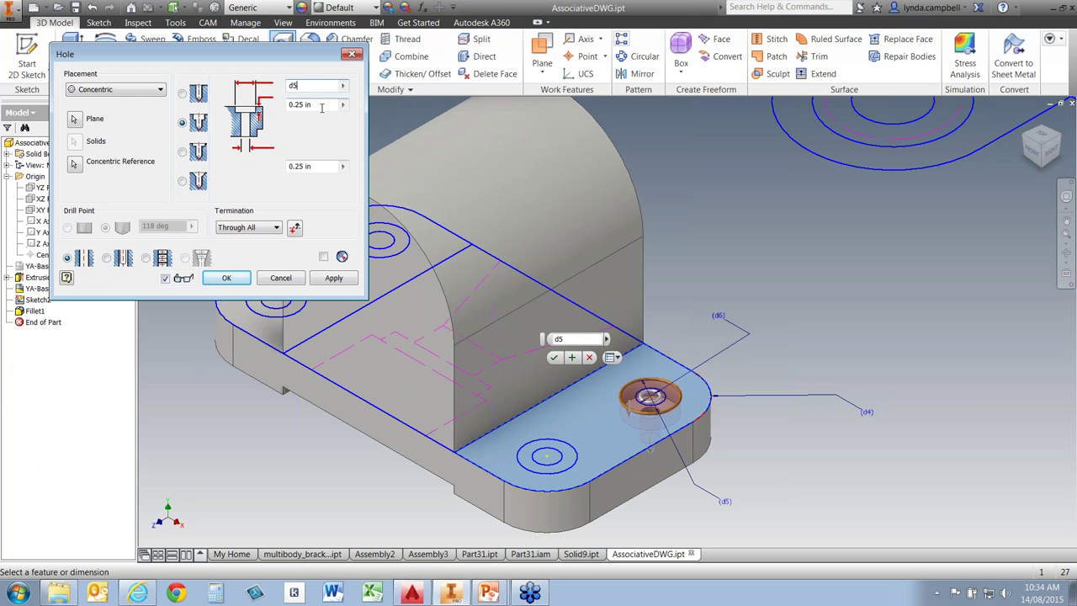
key(Tab)
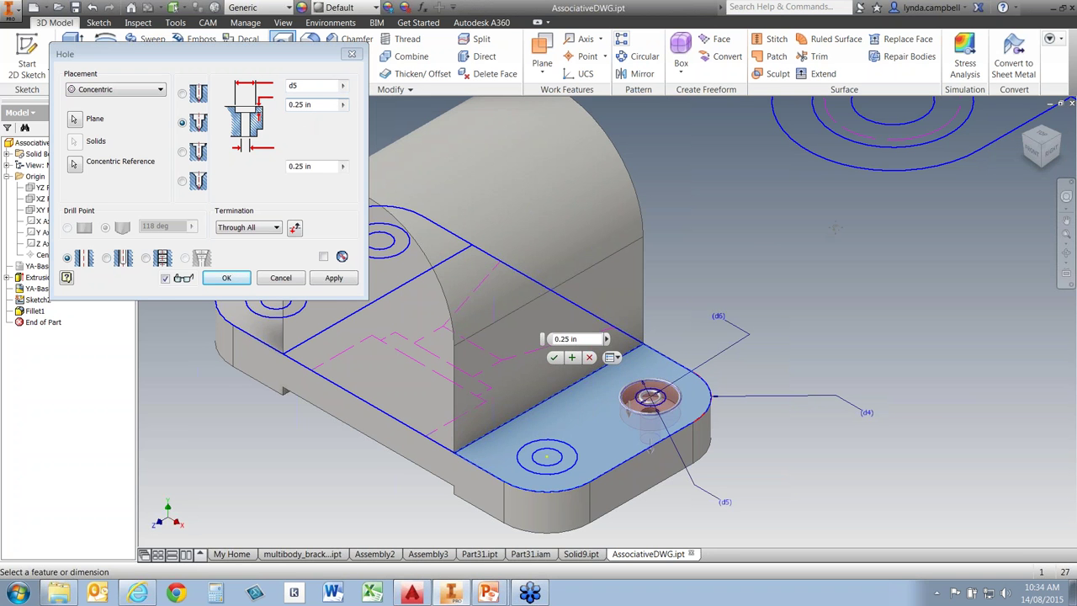
middle_drag(836, 227, 494, 279)
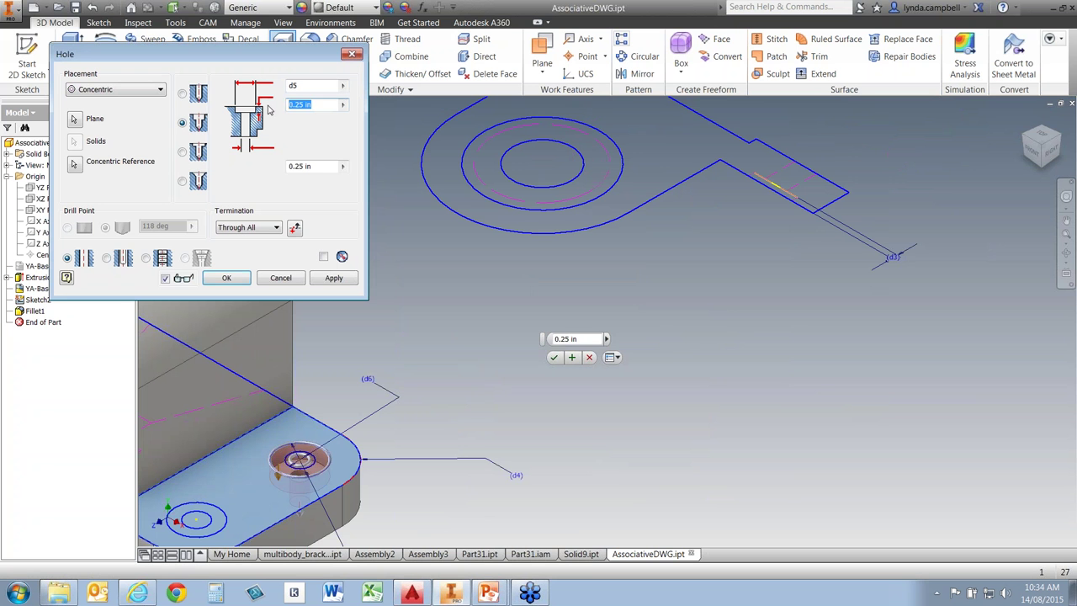
text(d3)
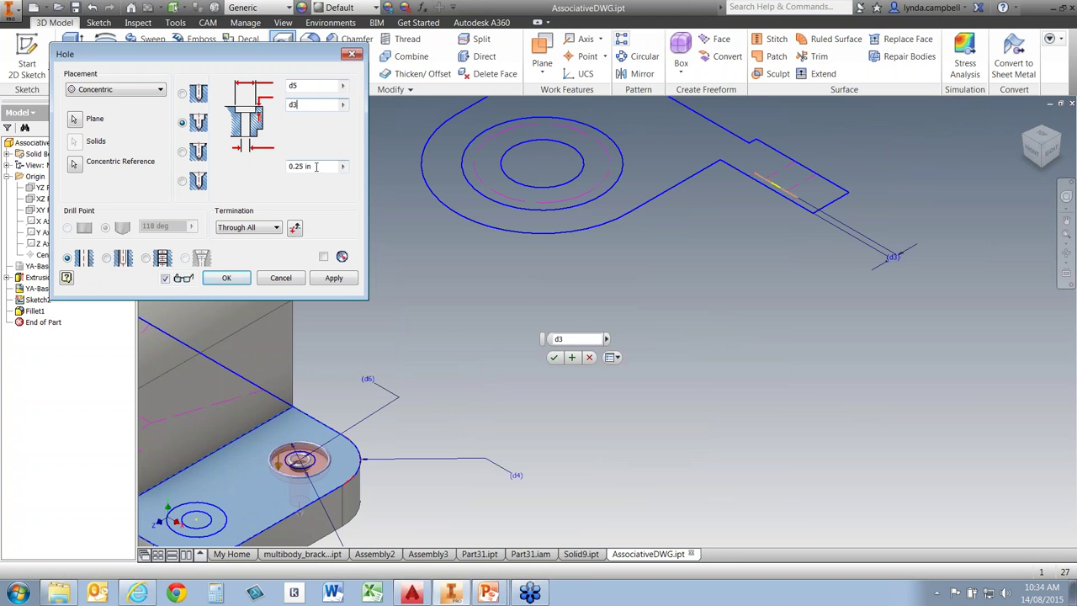
click(307, 165)
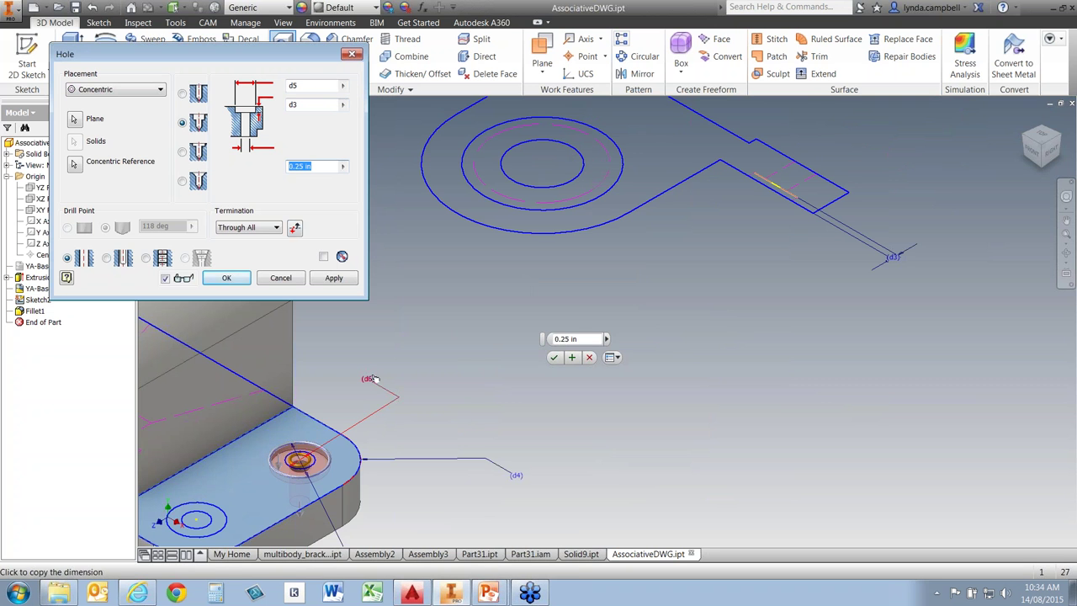
text(d6)
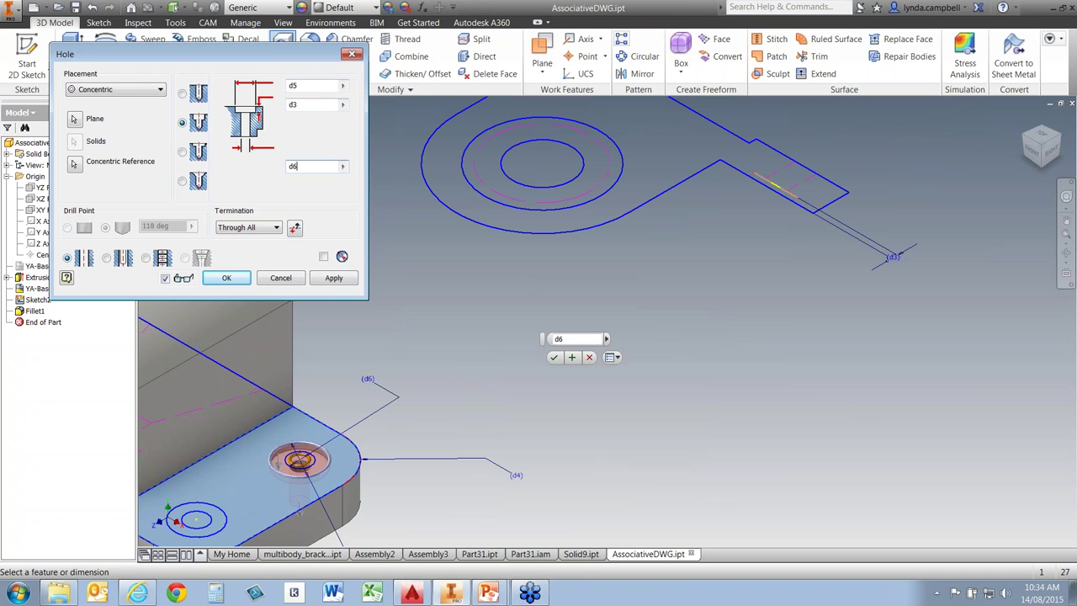
click(334, 278)
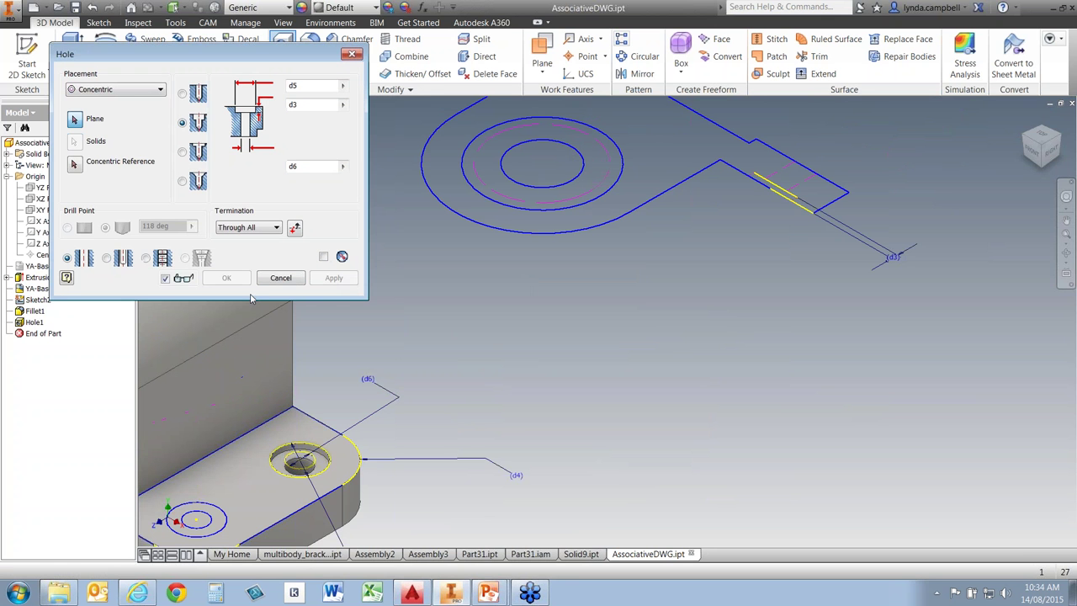
key(F2)
drag(525, 447, 802, 358)
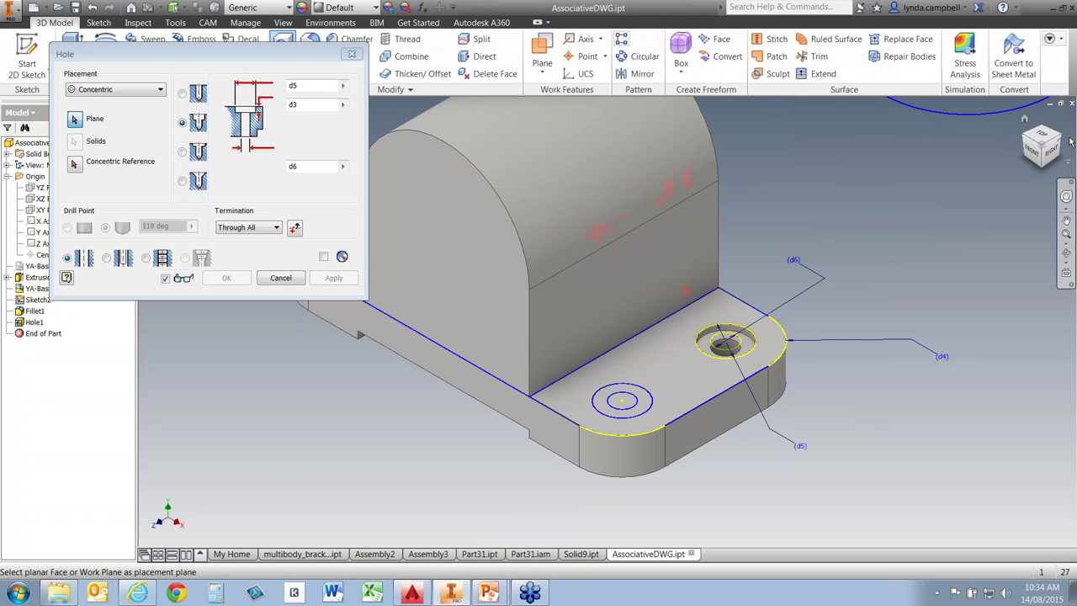
- From the top view, add counterbored holes at the top-left, bottom-left and bottom-right sketch centres
click(1042, 136)
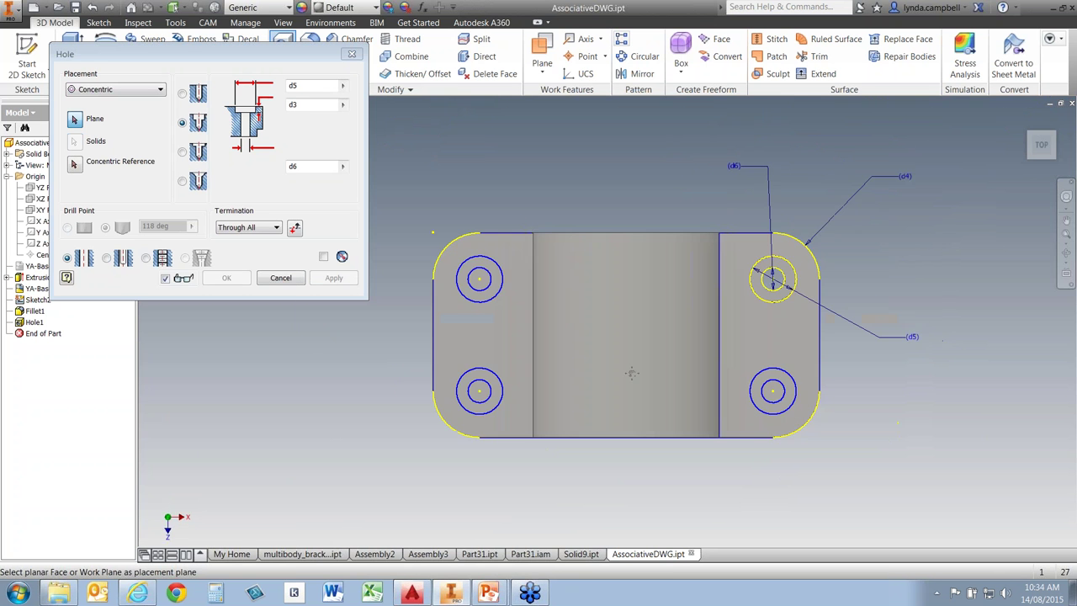
click(162, 90)
click(110, 103)
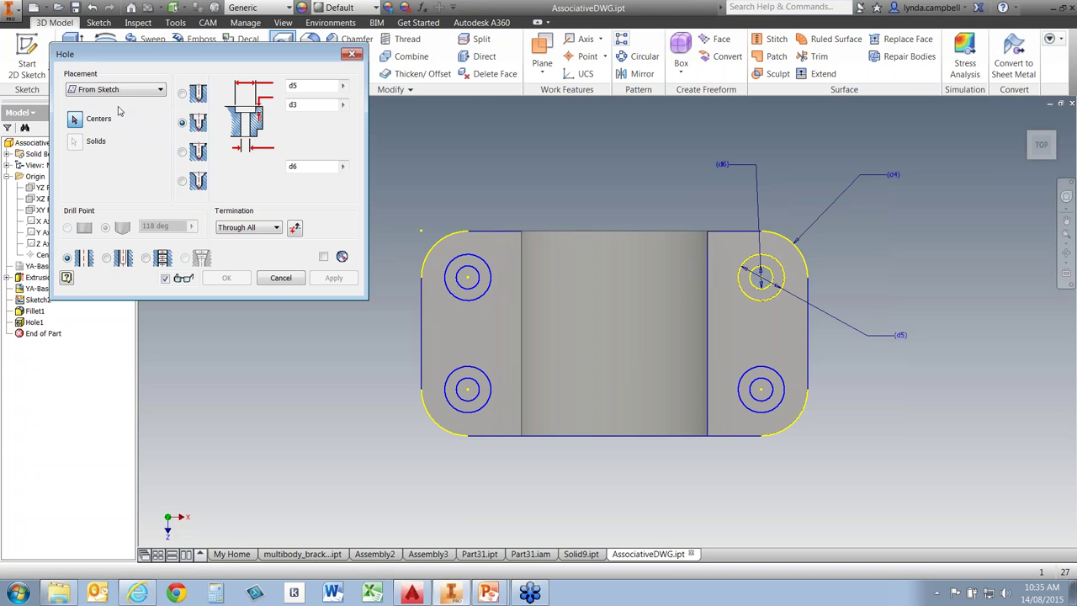
click(469, 279)
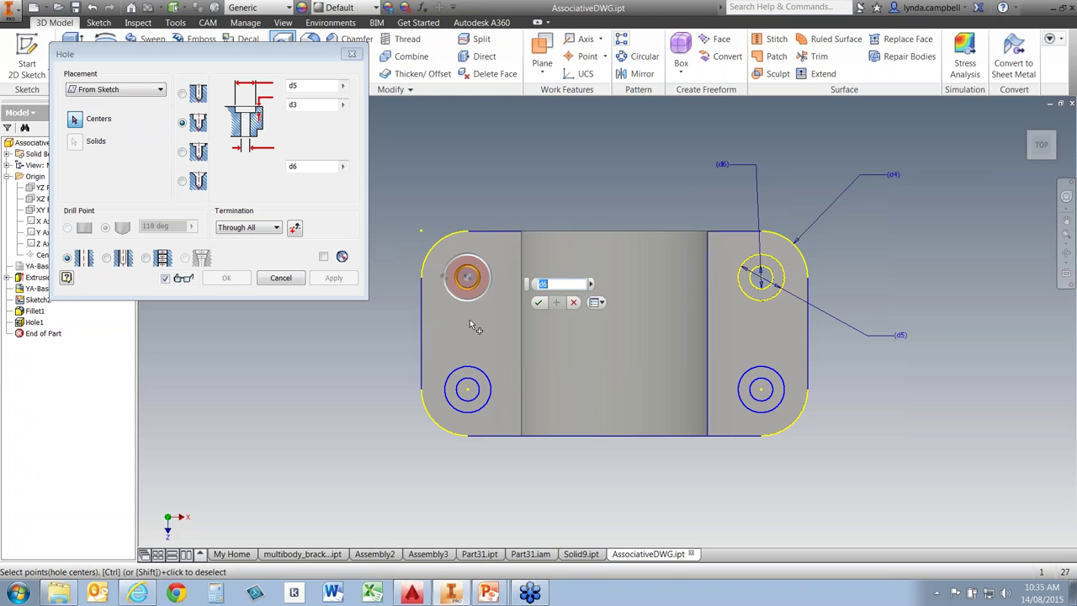
click(469, 391)
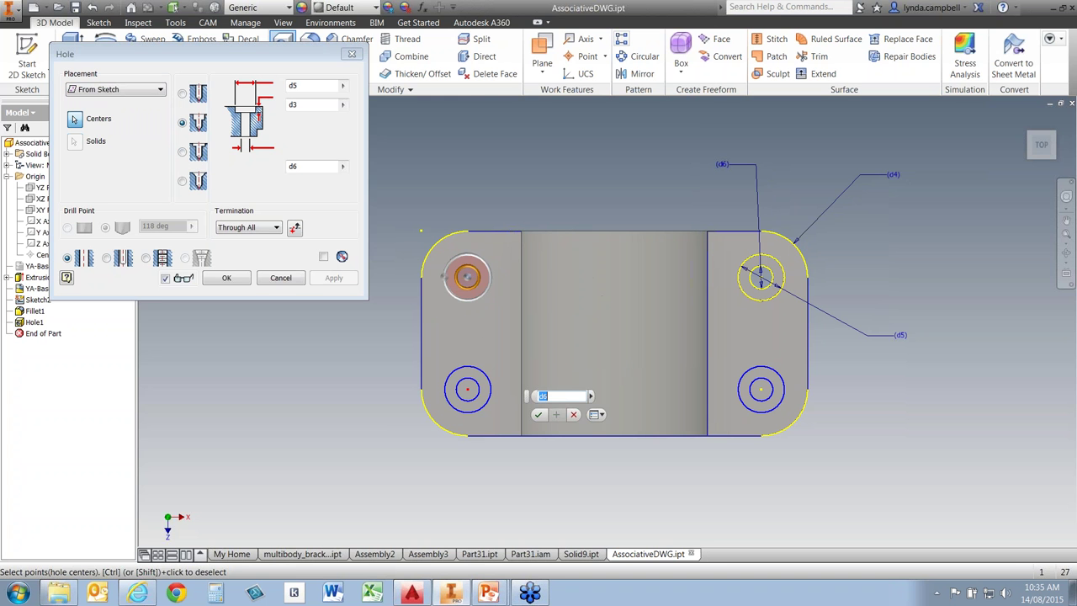
click(761, 388)
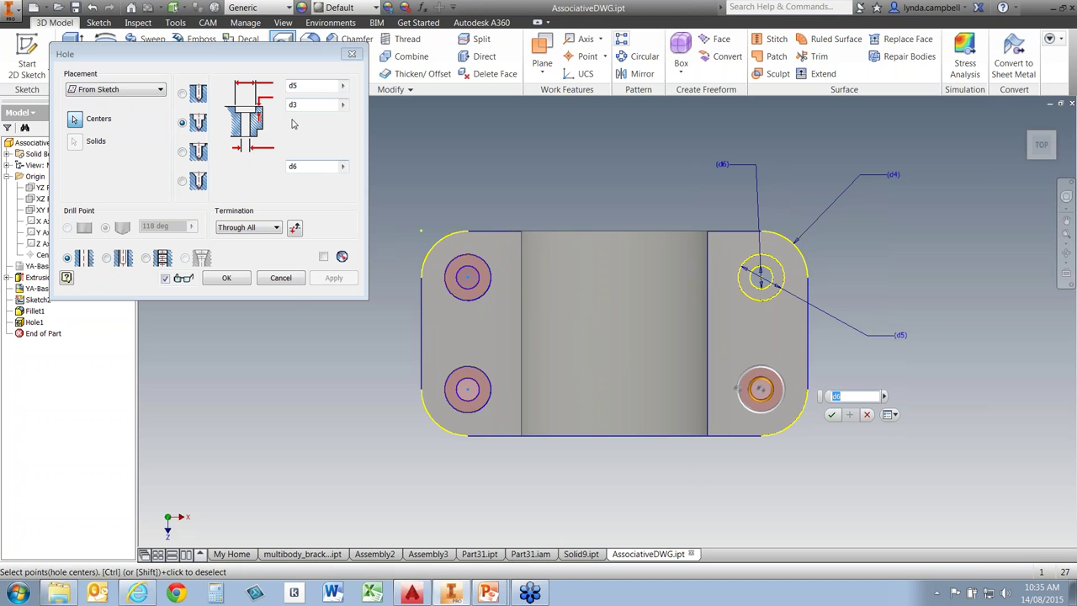
click(227, 280)
click(227, 279)
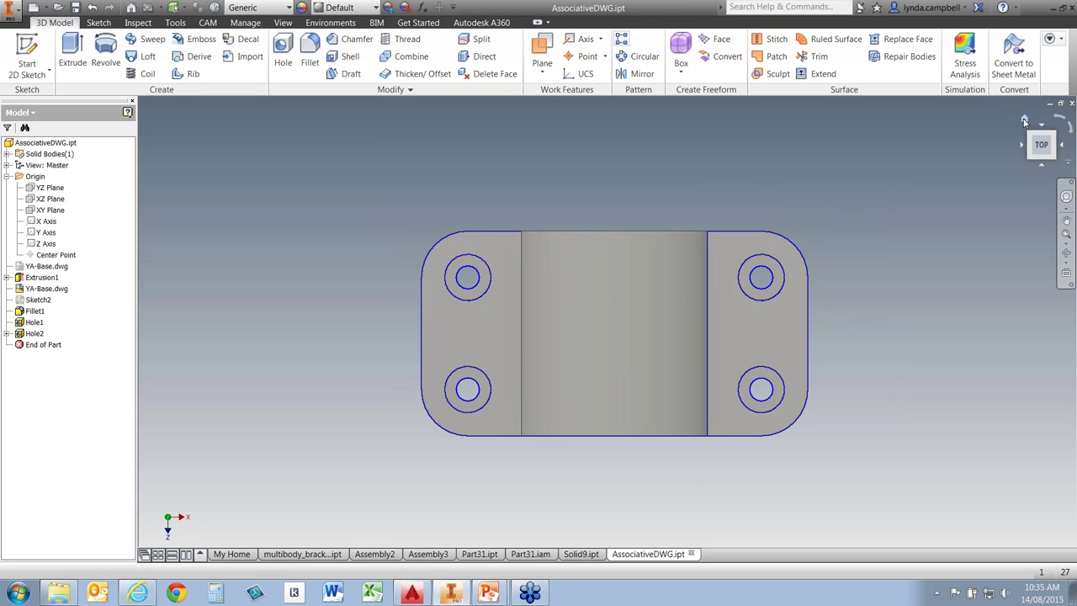
click(1024, 120)
middle_drag(714, 426, 791, 415)
scroll(507, 370, down, 2)
scroll(506, 370, down, 3)
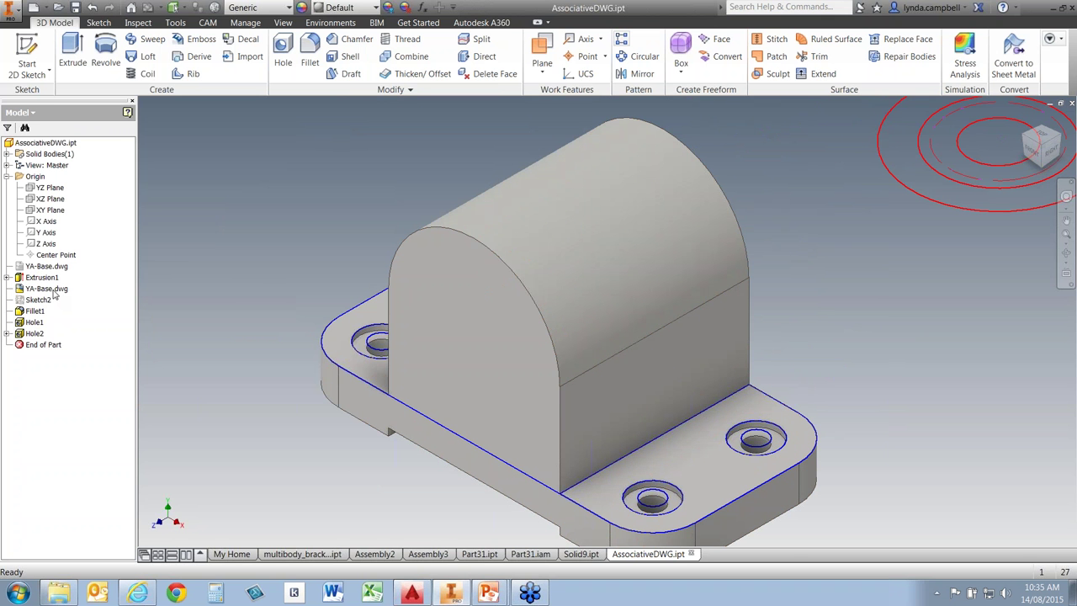
drag(41, 345, 42, 311)
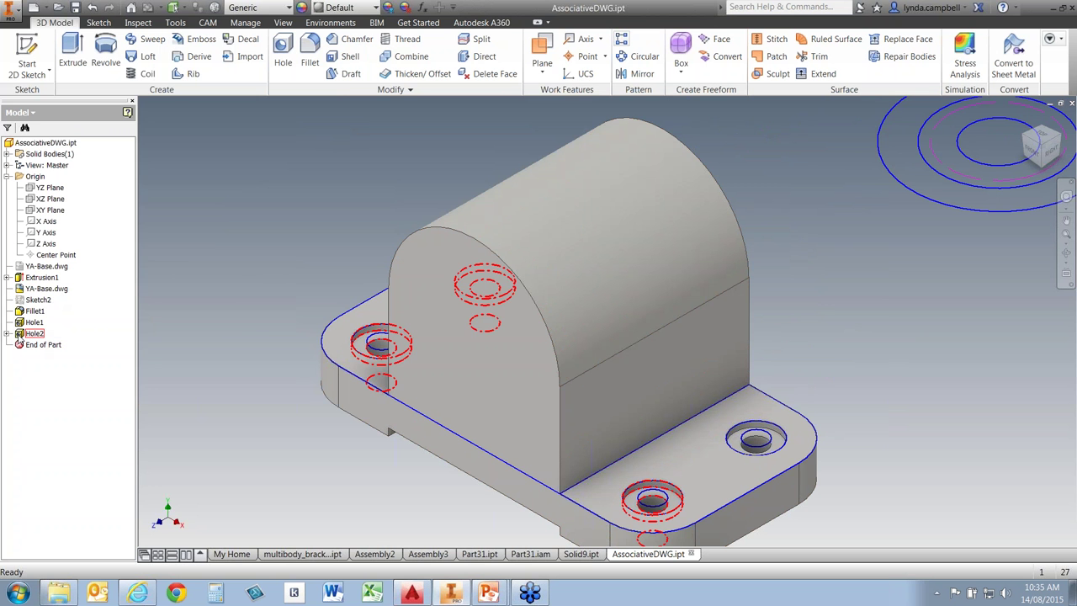
right_click(47, 291)
click(100, 376)
click(235, 364)
shift+middle_drag(639, 337, 744, 330)
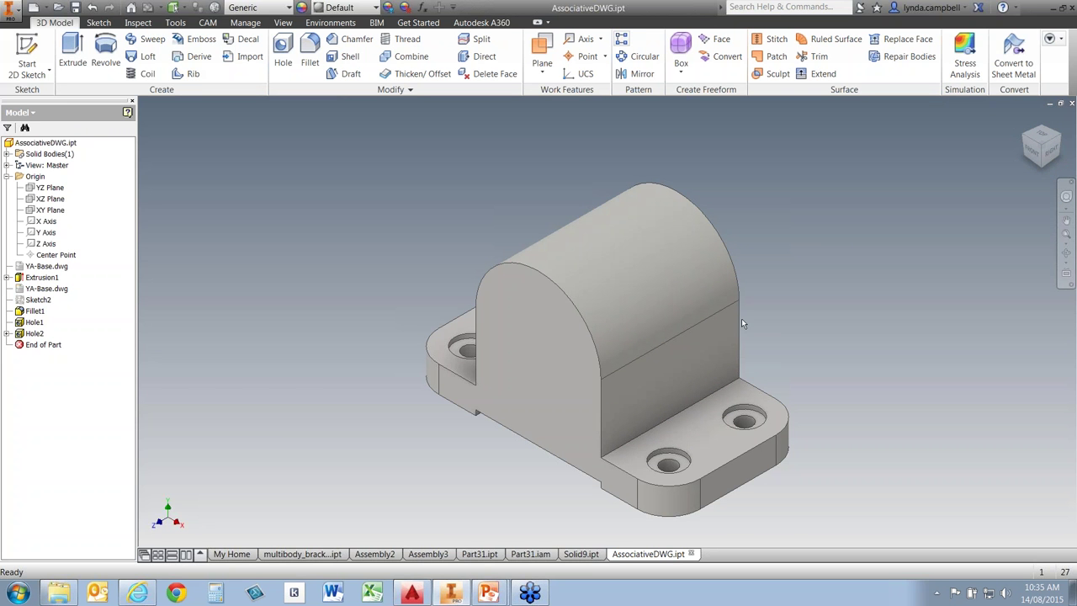
click(46, 289)
right_click(46, 290)
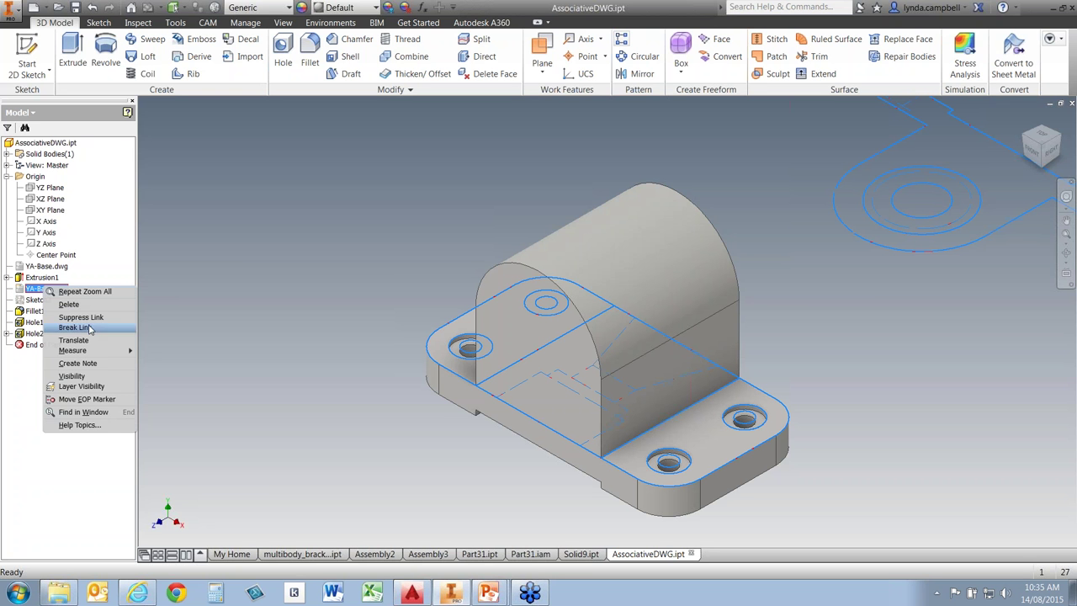
click(281, 331)
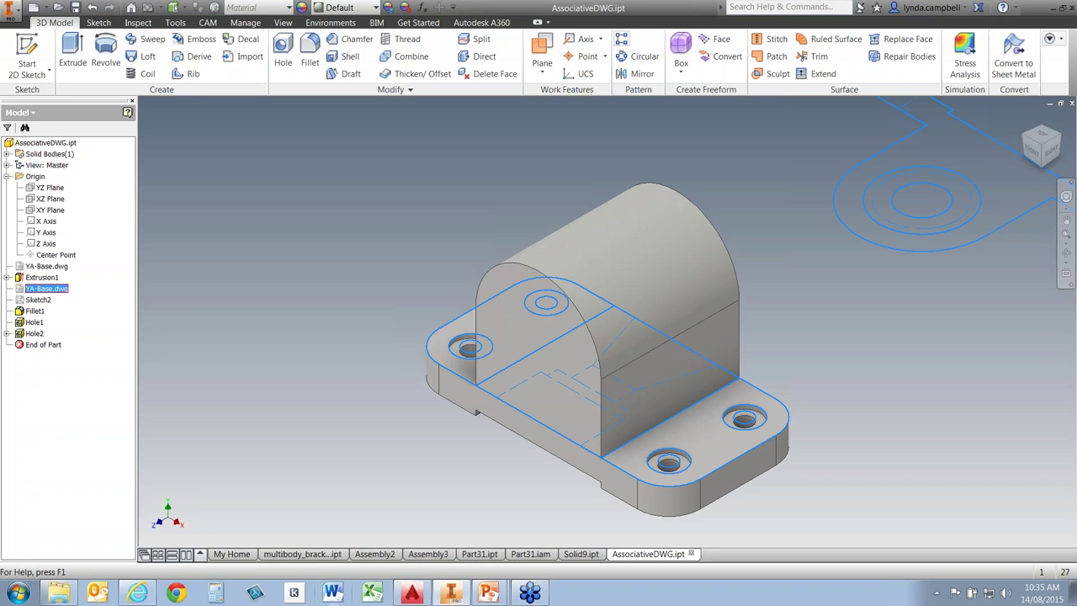
- In AutoCAD, stretch the front view's top upward by 1 unit so it stands 4.75 tall
click(413, 596)
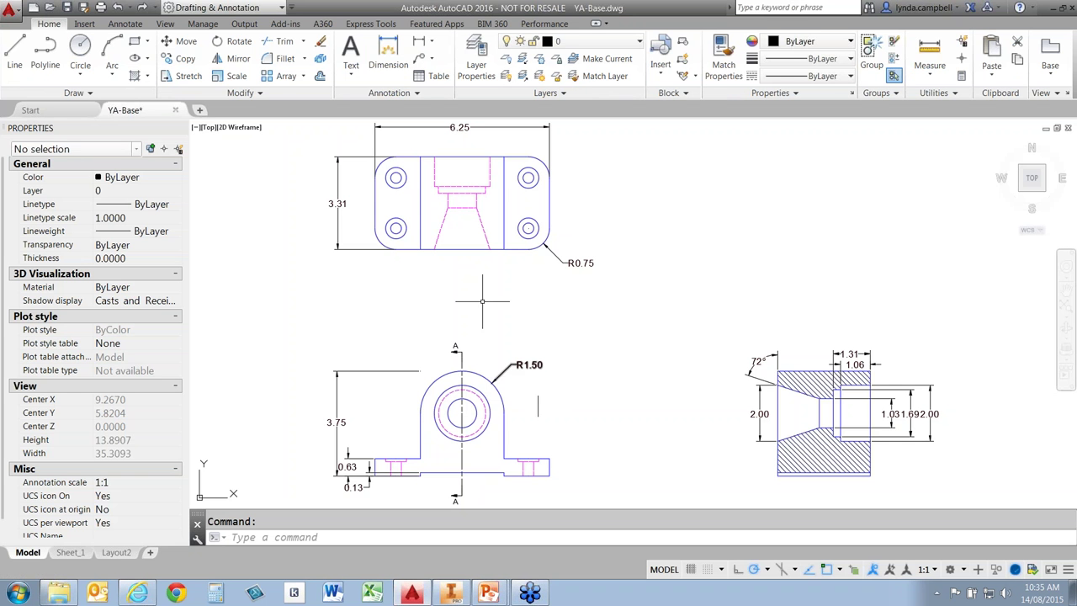
click(181, 76)
click(573, 310)
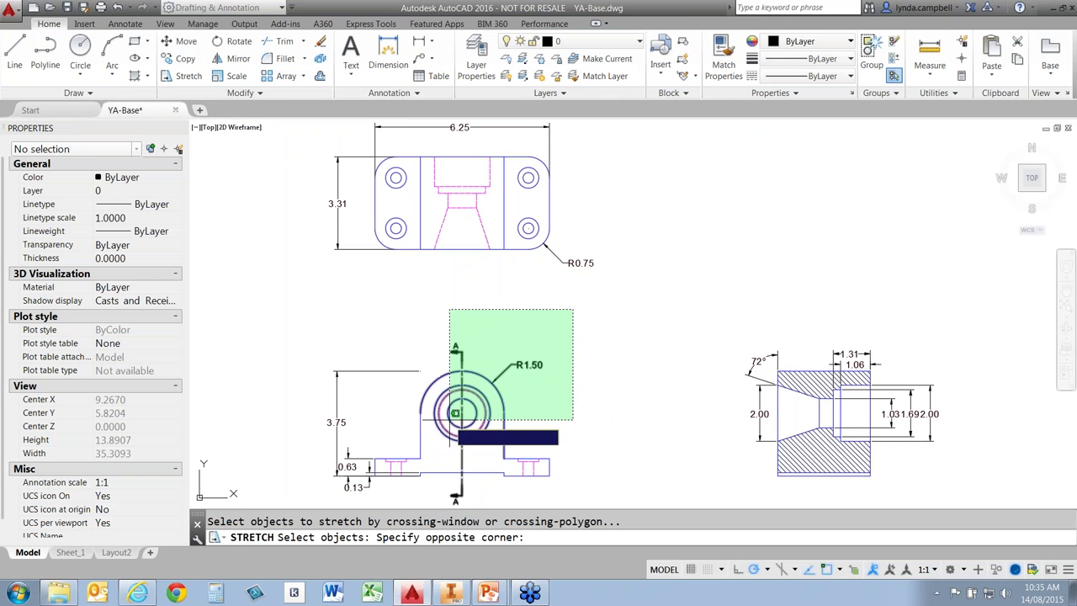
click(313, 436)
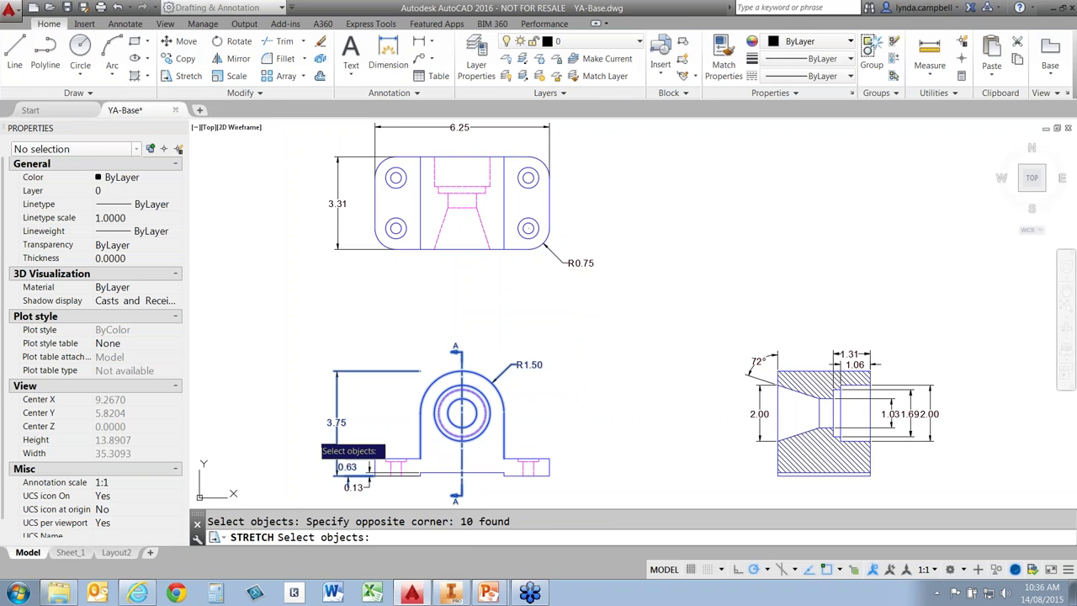
key(Return)
click(313, 434)
text(1)
key(Return)
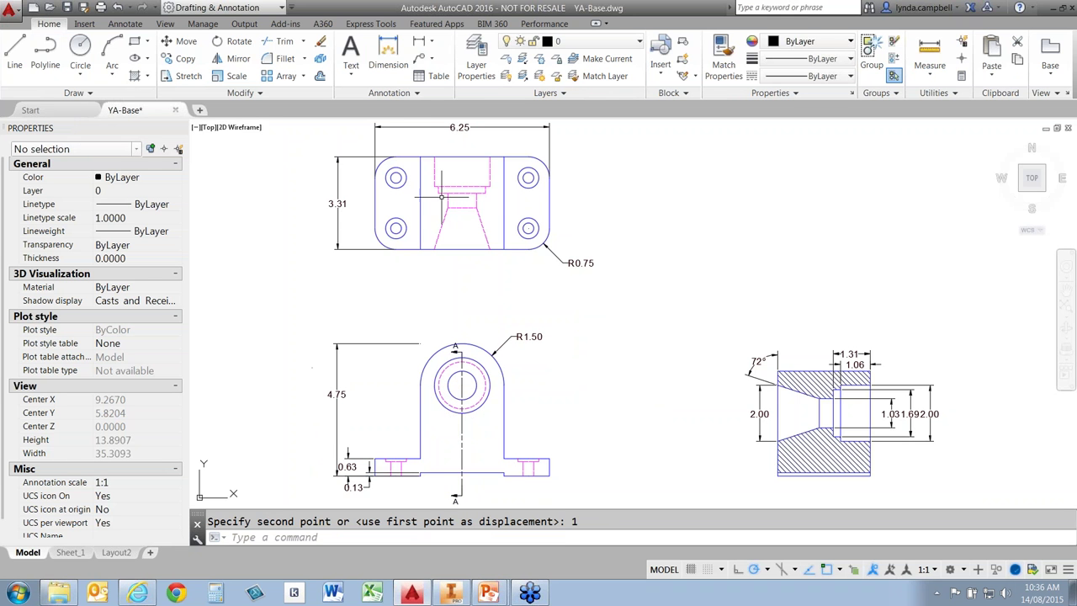
scroll(420, 204, up, 3)
scroll(522, 311, down, 1)
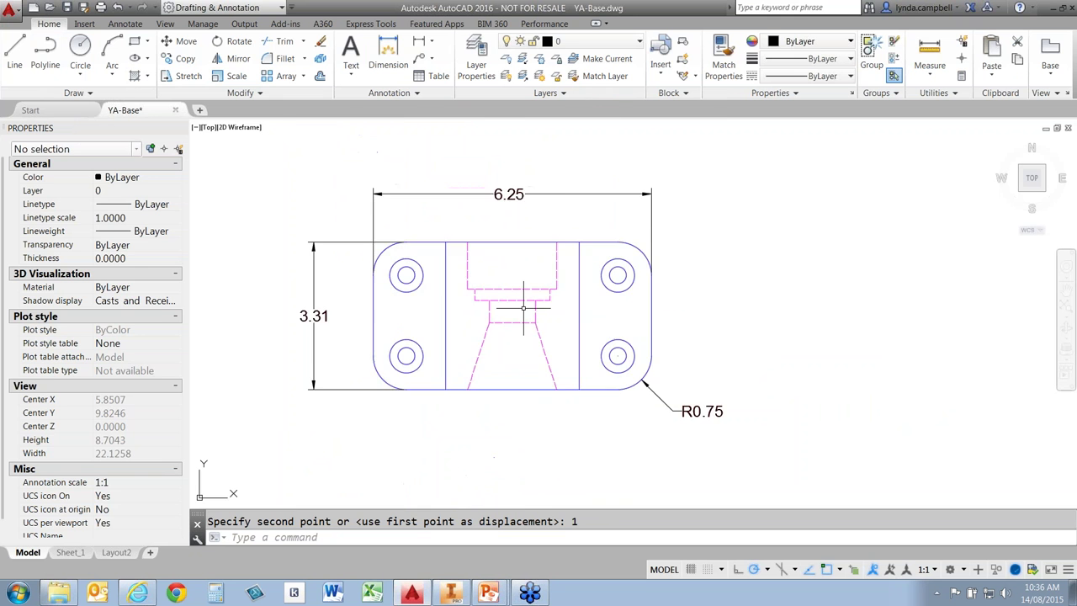
scroll(523, 308, up, 2)
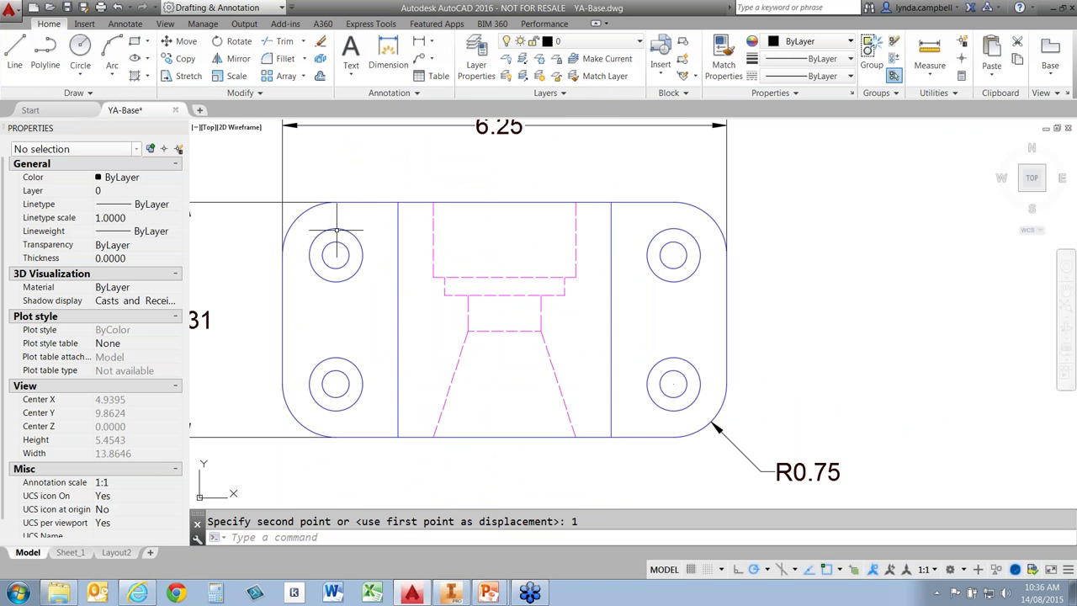
- Select the four outer counterbore circles and enter a 0.5 radius in Properties
click(336, 228)
click(662, 232)
click(671, 357)
click(335, 358)
click(110, 383)
text(0.5000)
key(Tab)
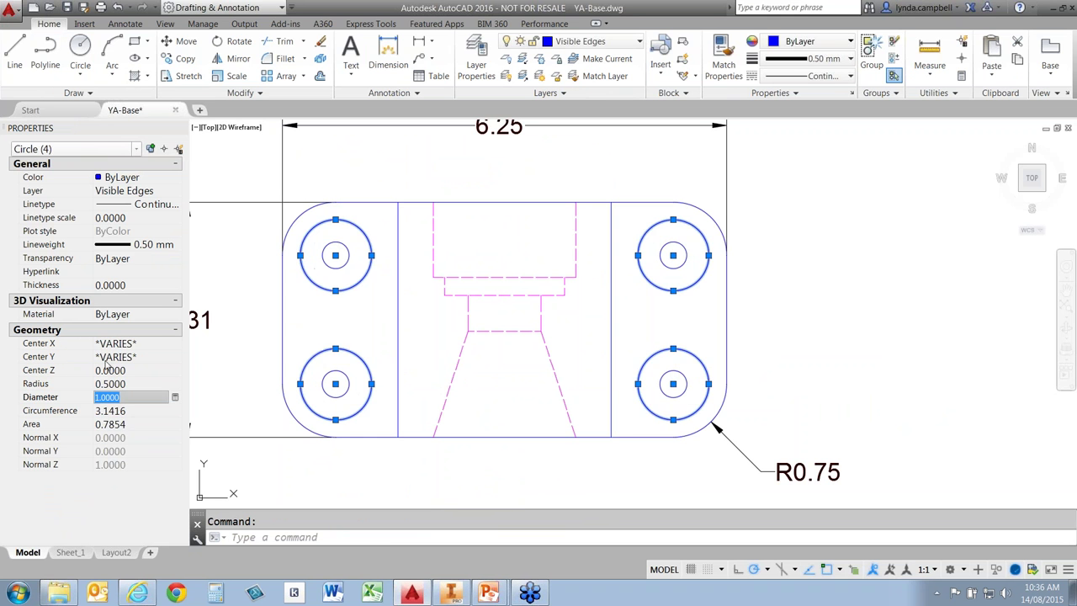
key(Escape)
- Set the four inner hole circles' radius to 0.25 in the Properties palette
click(345, 245)
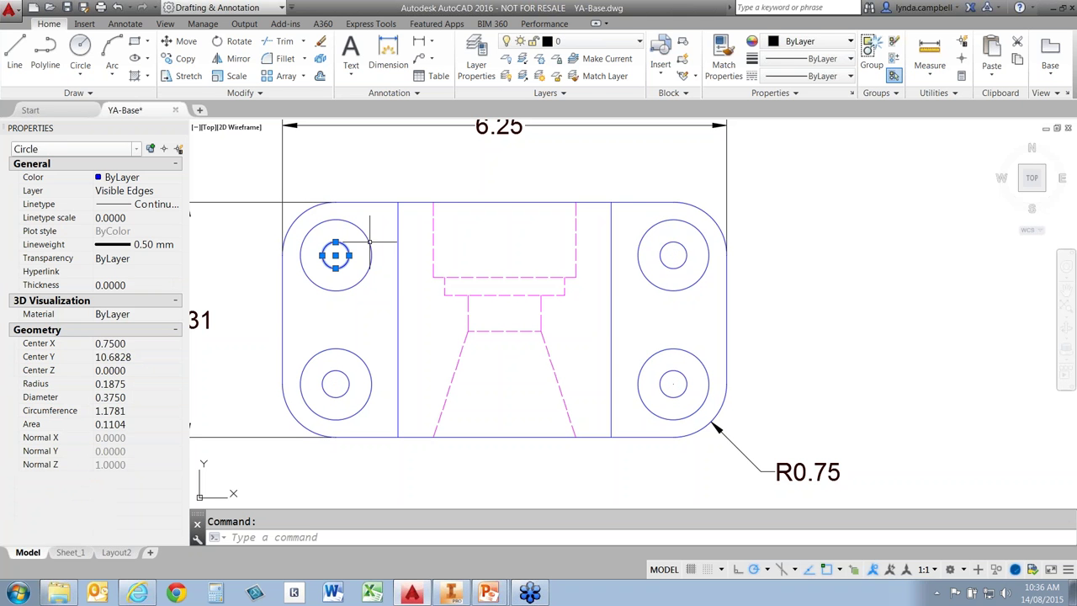
click(674, 242)
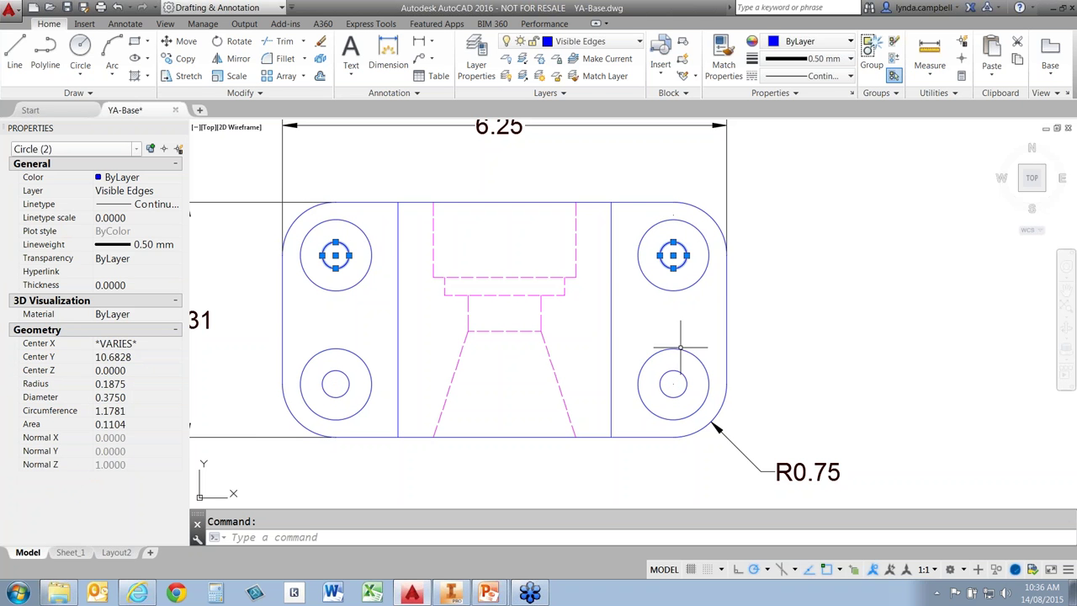
click(674, 371)
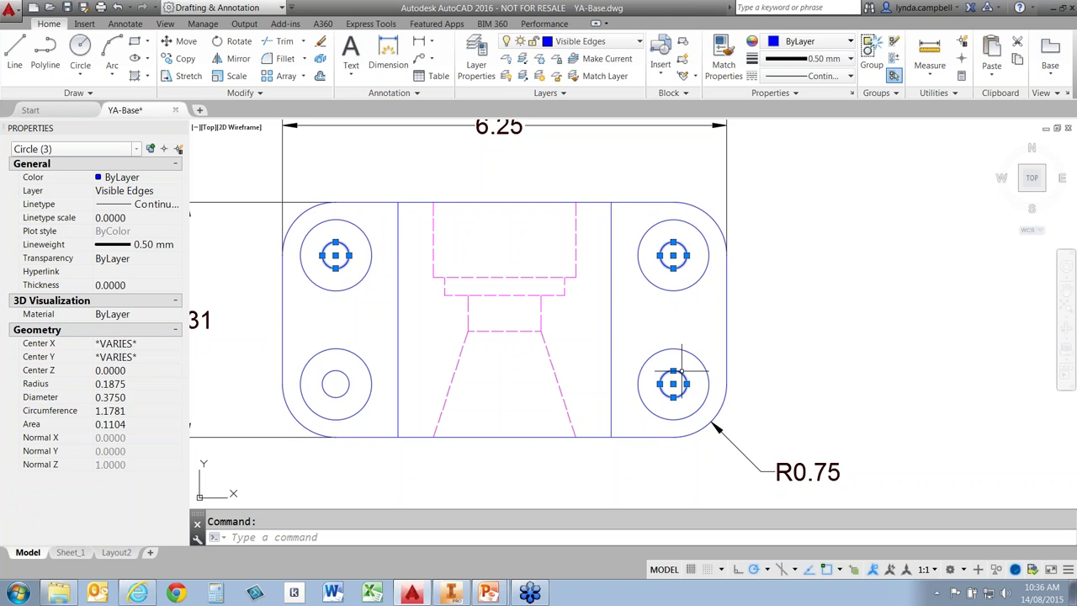
click(339, 370)
click(85, 396)
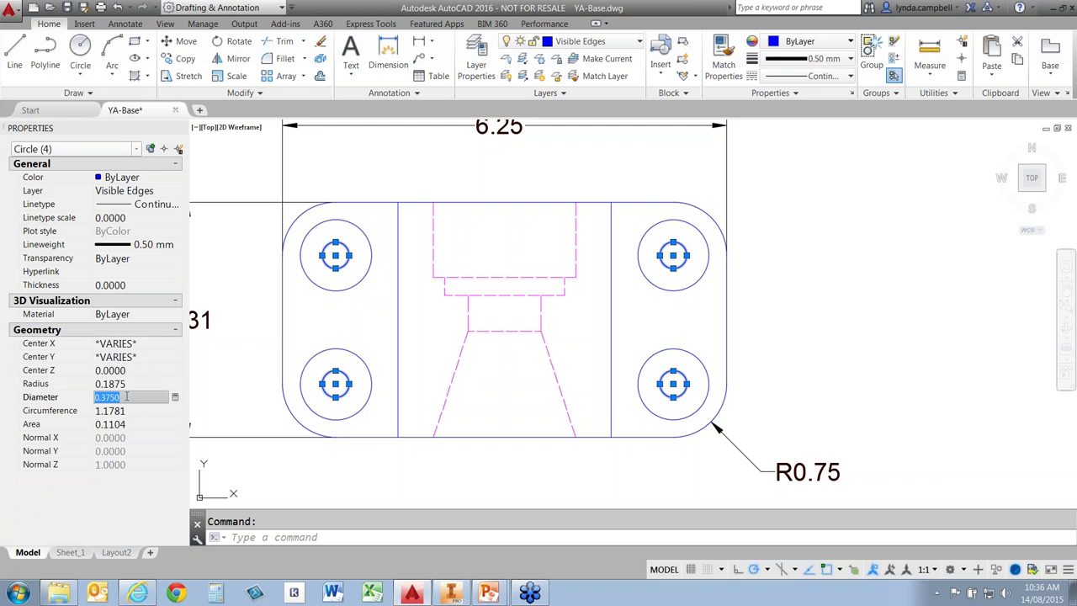
click(143, 384)
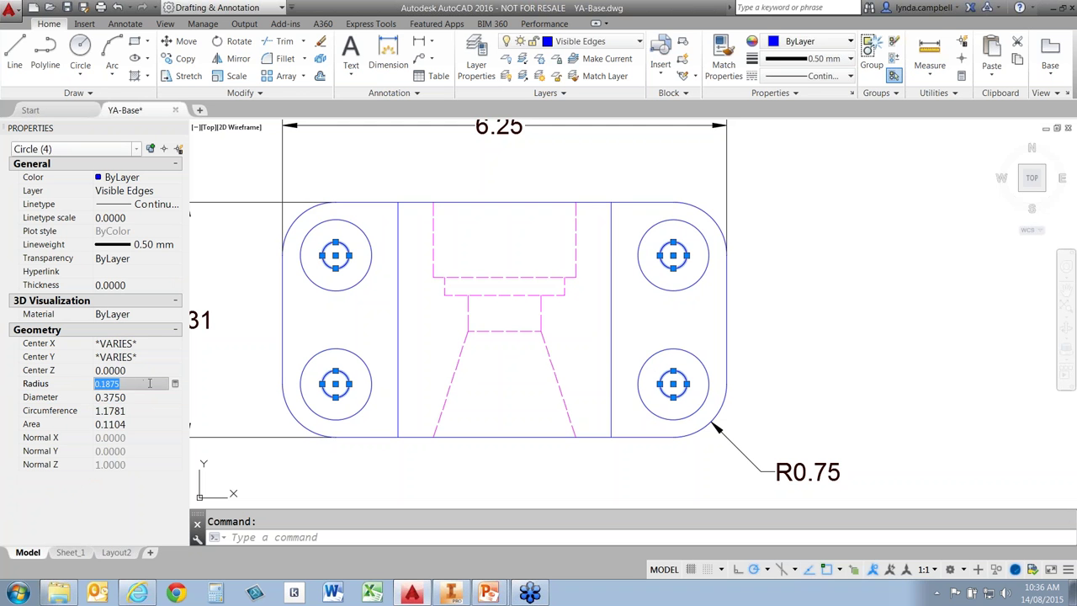
text(0.)
key(Return)
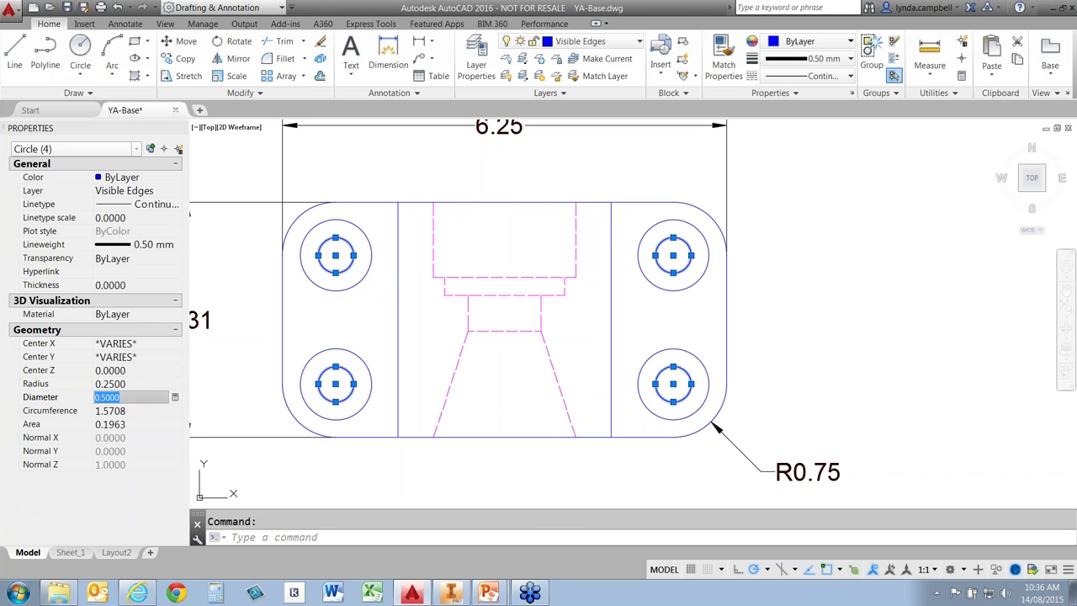
- Clear the circle selection and save YA-Base.dwg
key(Escape)
click(427, 178)
click(472, 194)
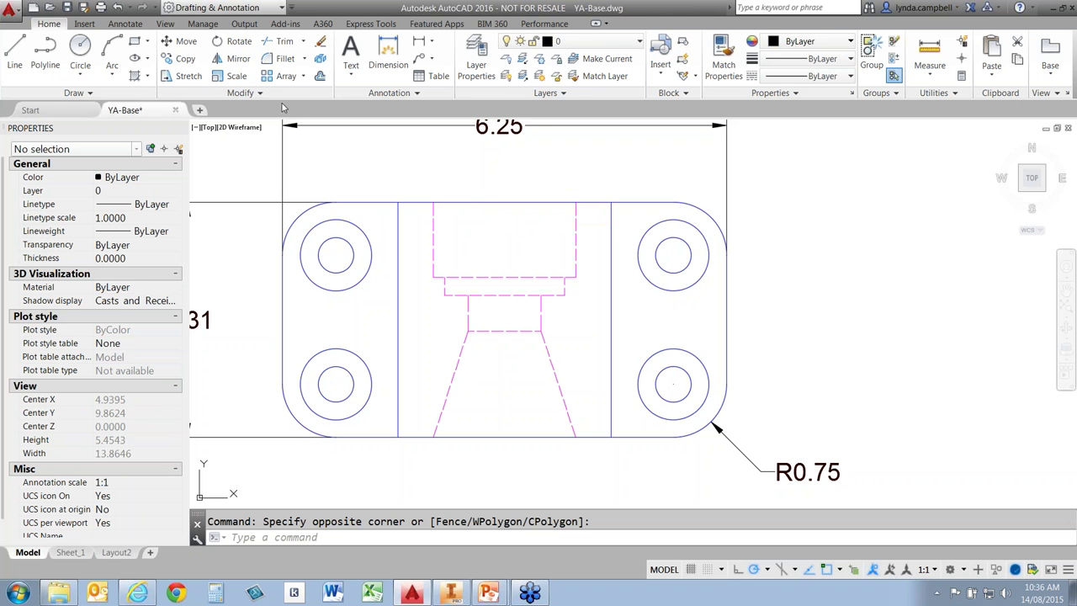
click(67, 7)
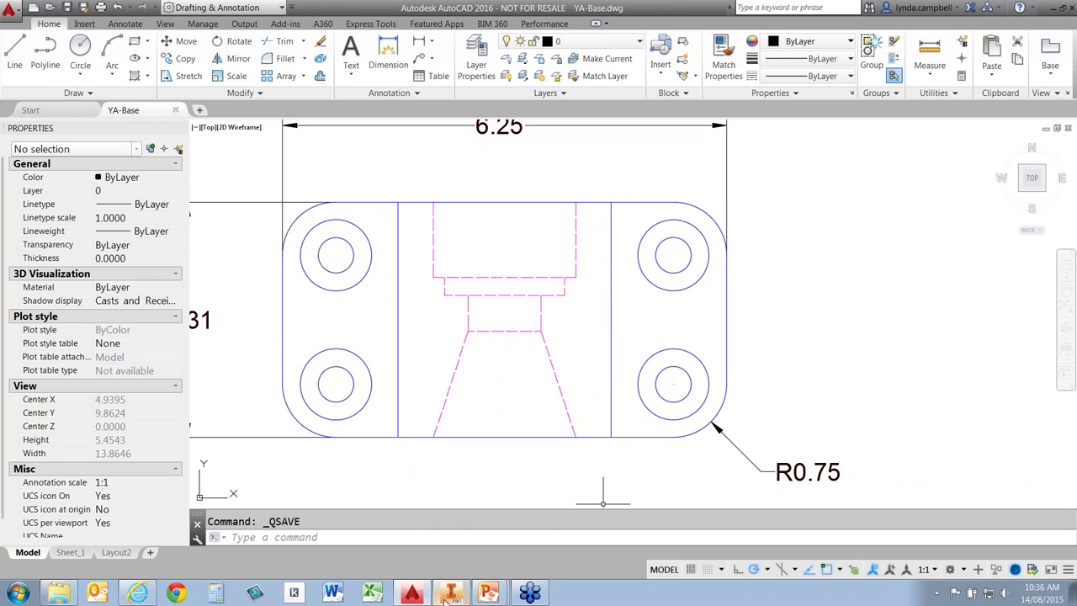
- In Inventor, update the part from the edited drawing, undoing and re-applying the update
mouse_move(454, 600)
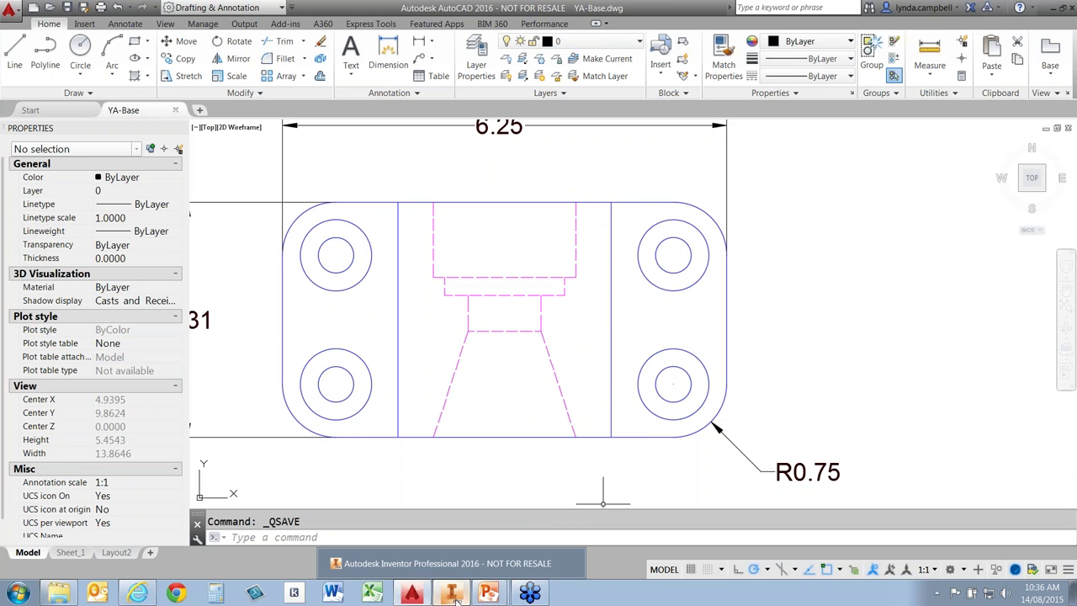
click(455, 596)
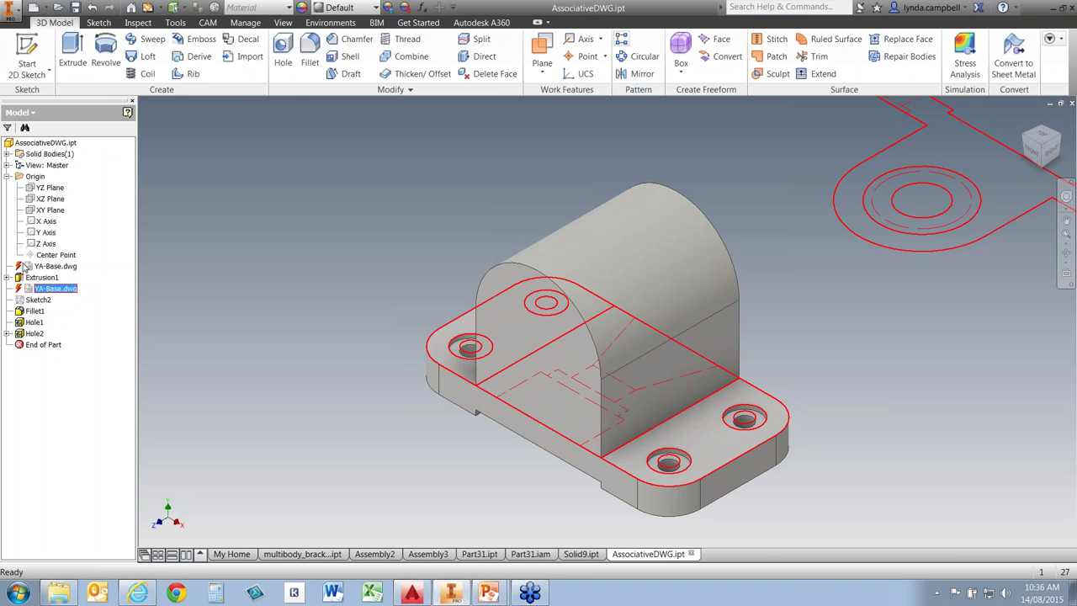
click(147, 9)
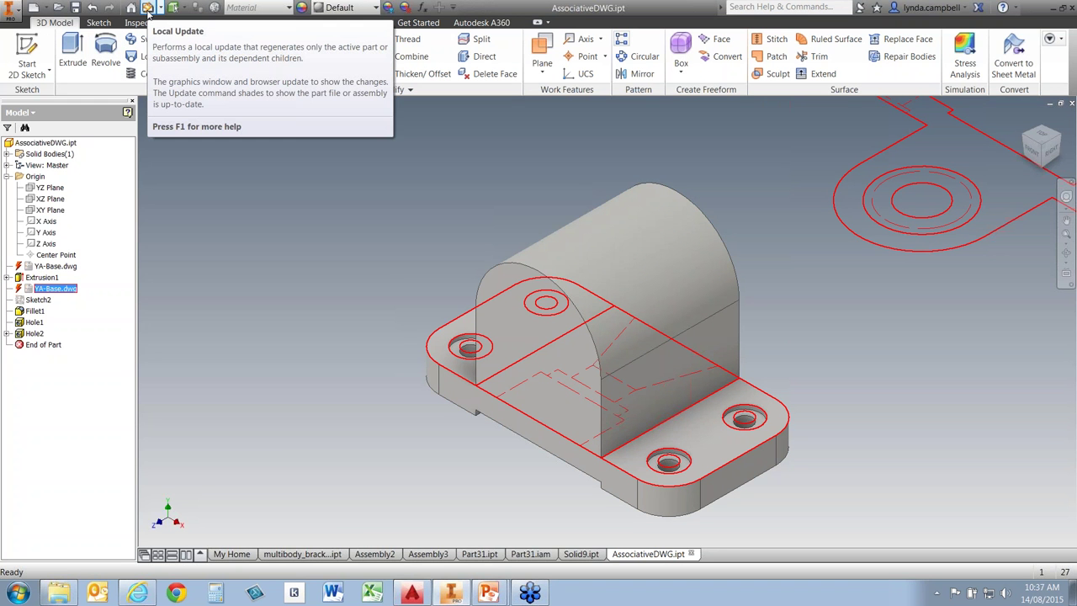
click(147, 9)
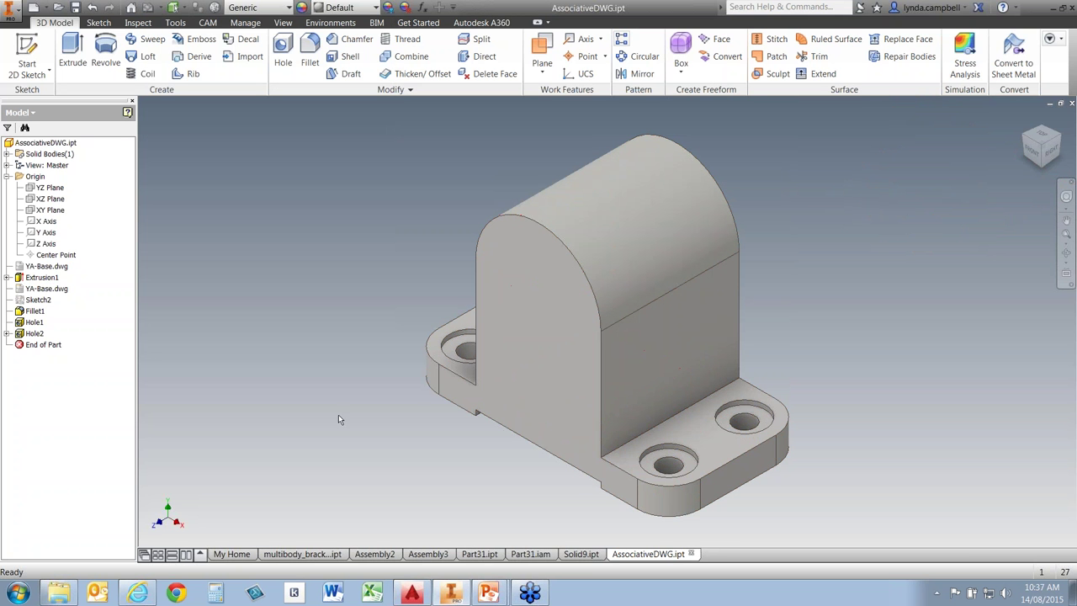
click(93, 7)
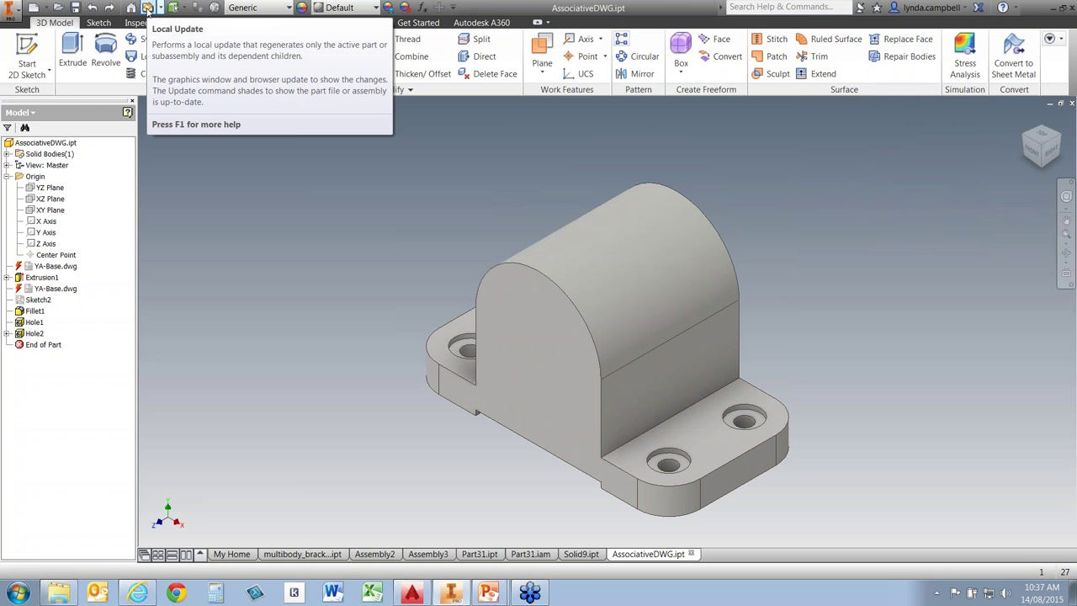
click(146, 8)
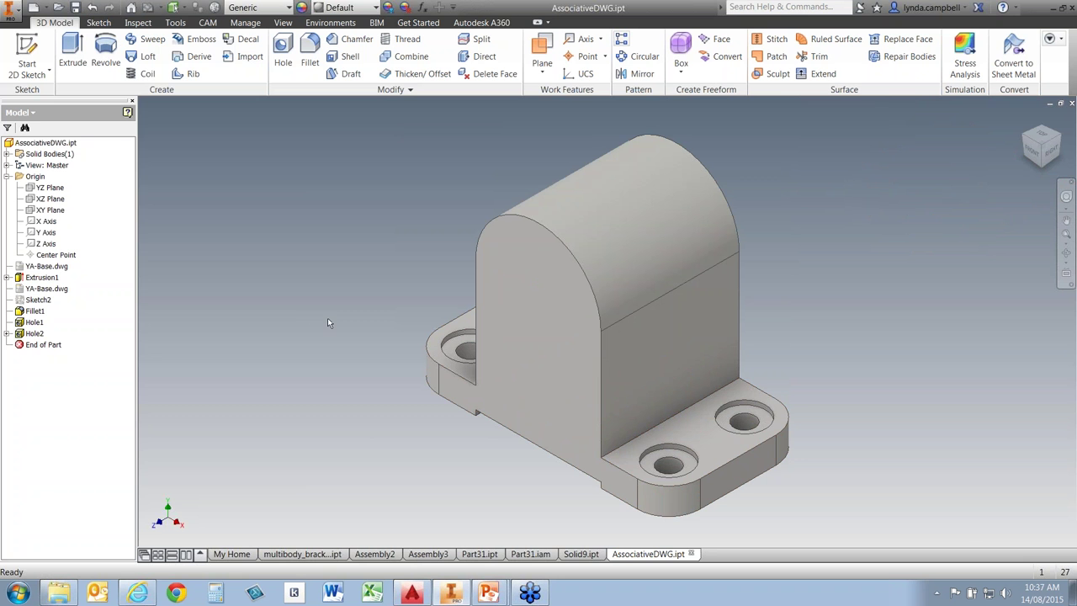
- View the whole YA-Base drawing in AutoCAD, then return to the Inventor part
click(413, 594)
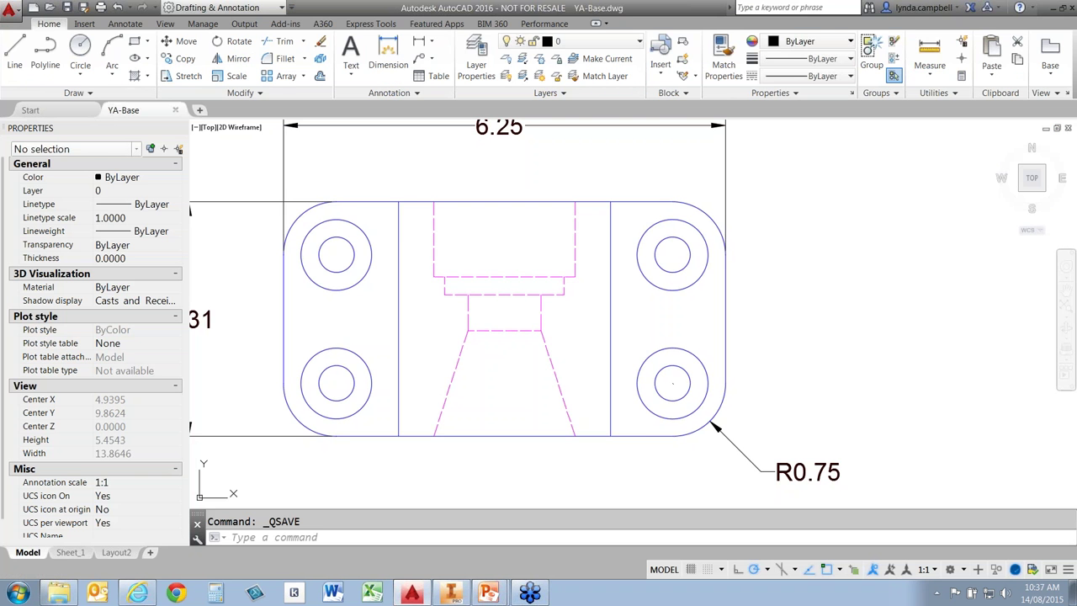
middle_click(538, 497)
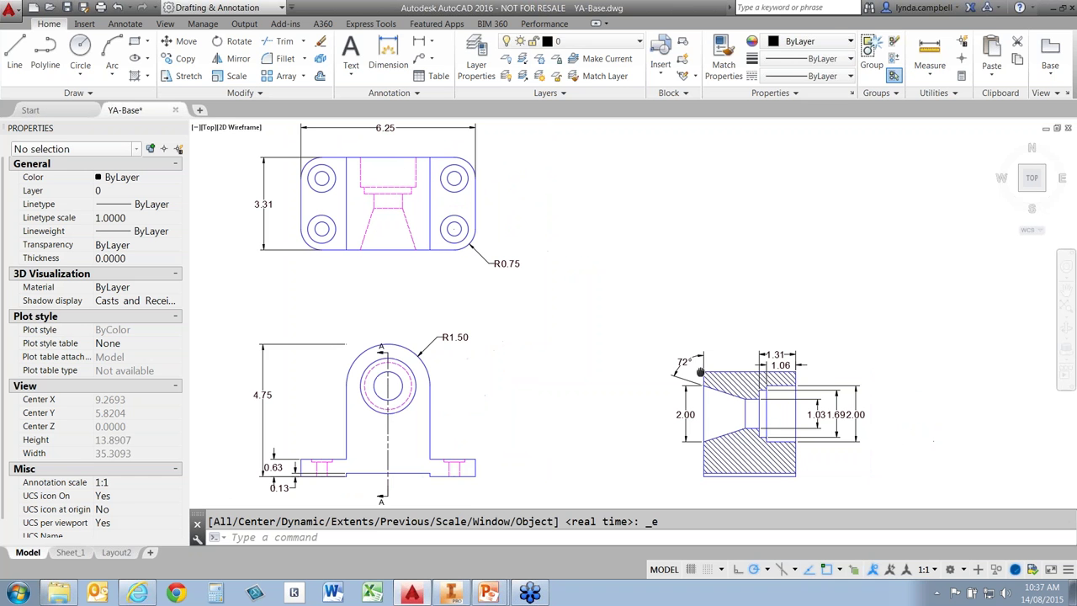
click(452, 593)
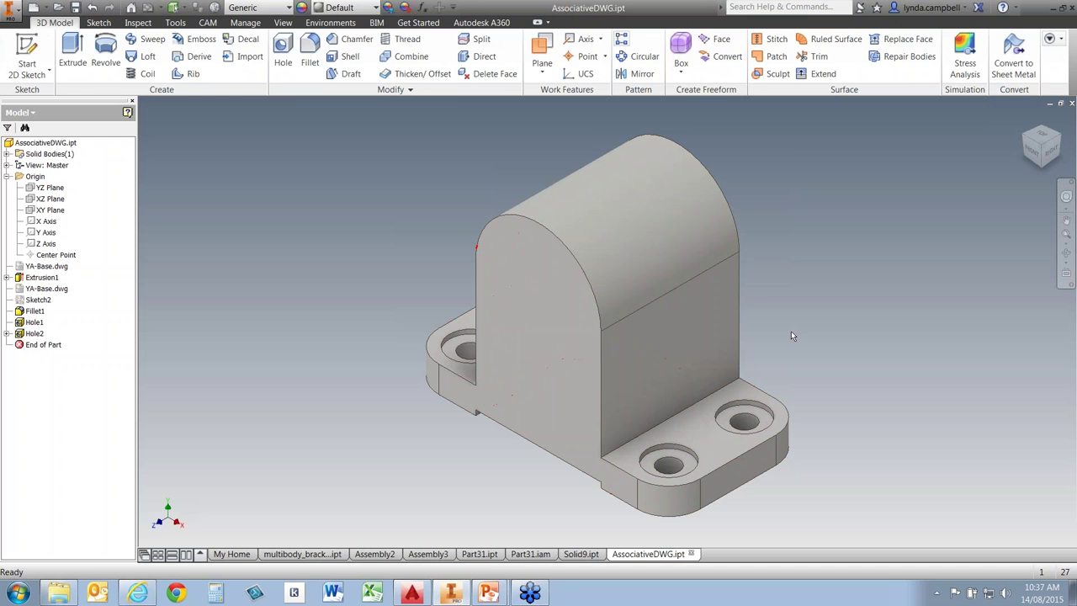
shift+middle_drag(791, 331, 649, 341)
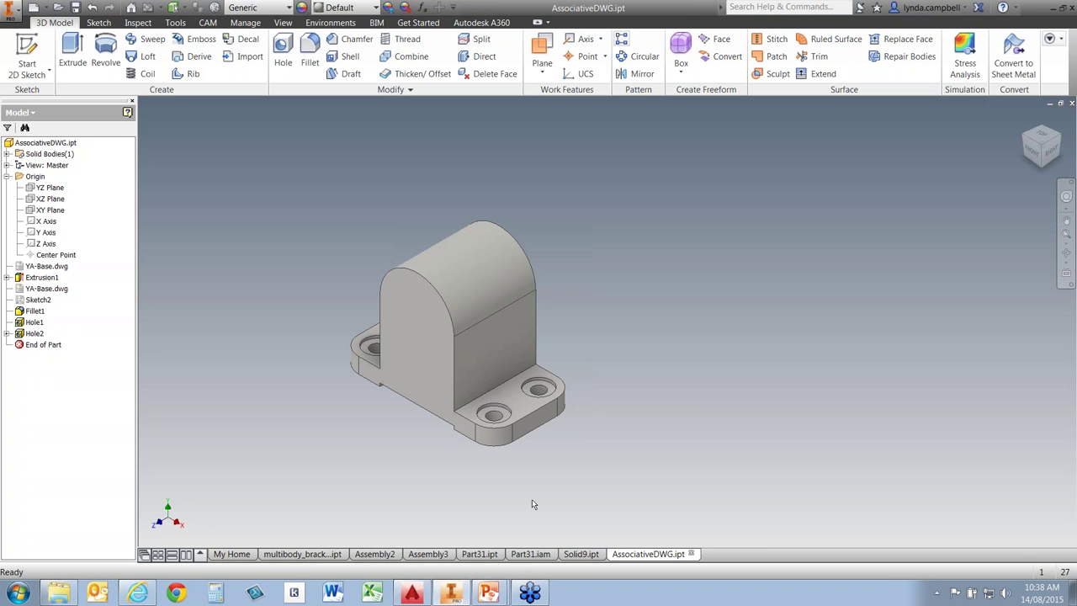
key(alt+Tab)
key(alt+Tab)
key(alt+Tab)
- Switch to multibody_bracket_mount_FINAL.ipt and set the selection filter to Select Face and Edges
click(313, 559)
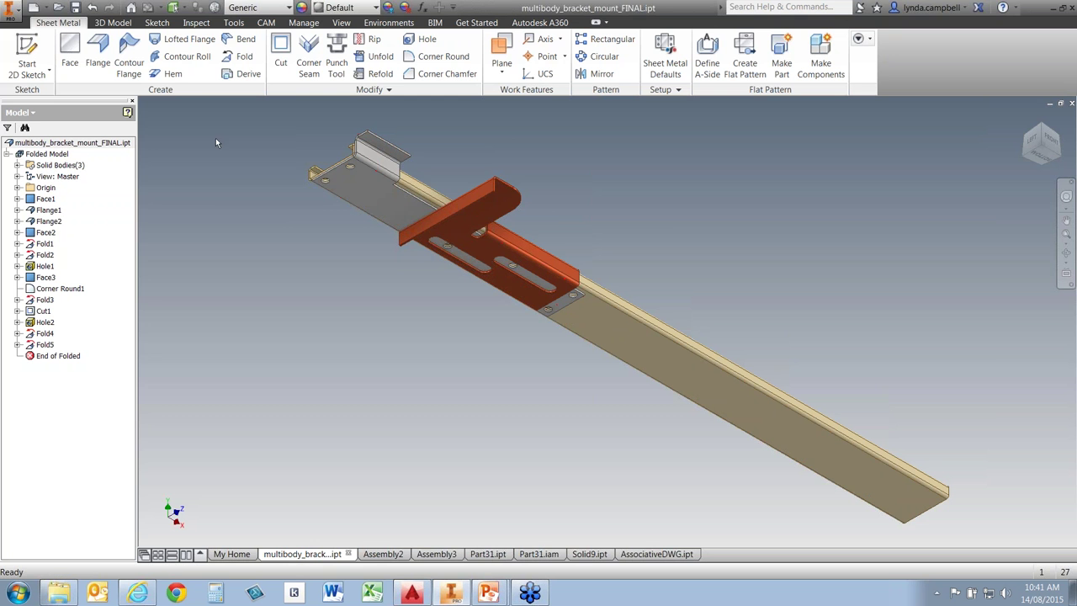
click(186, 7)
click(204, 76)
- Expand Solid Bodies(3) and each of Solid1, Solid2 and Solid3 in the browser
click(18, 166)
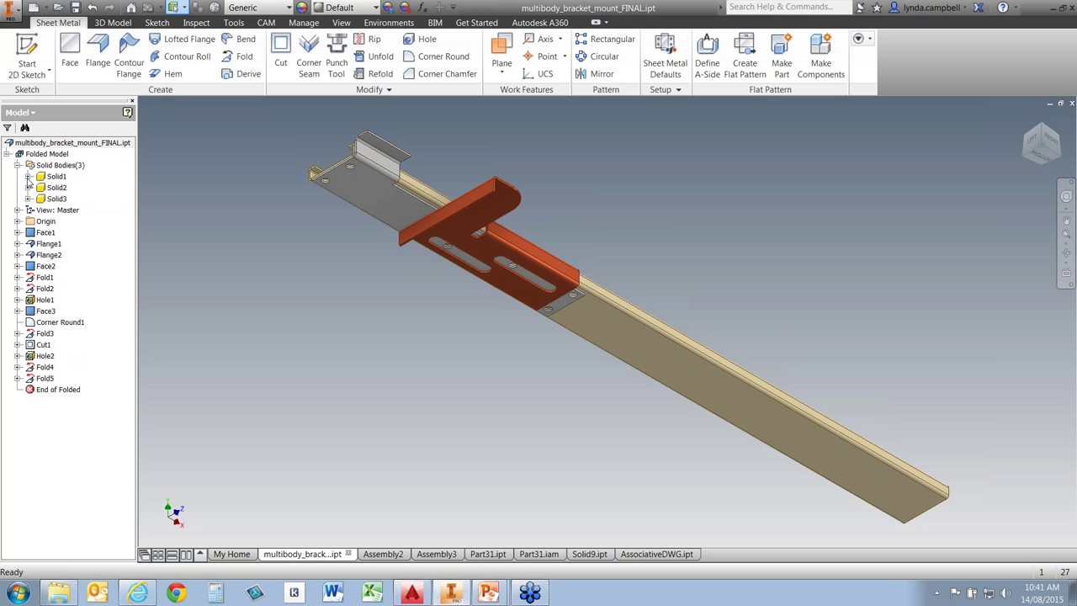
click(28, 176)
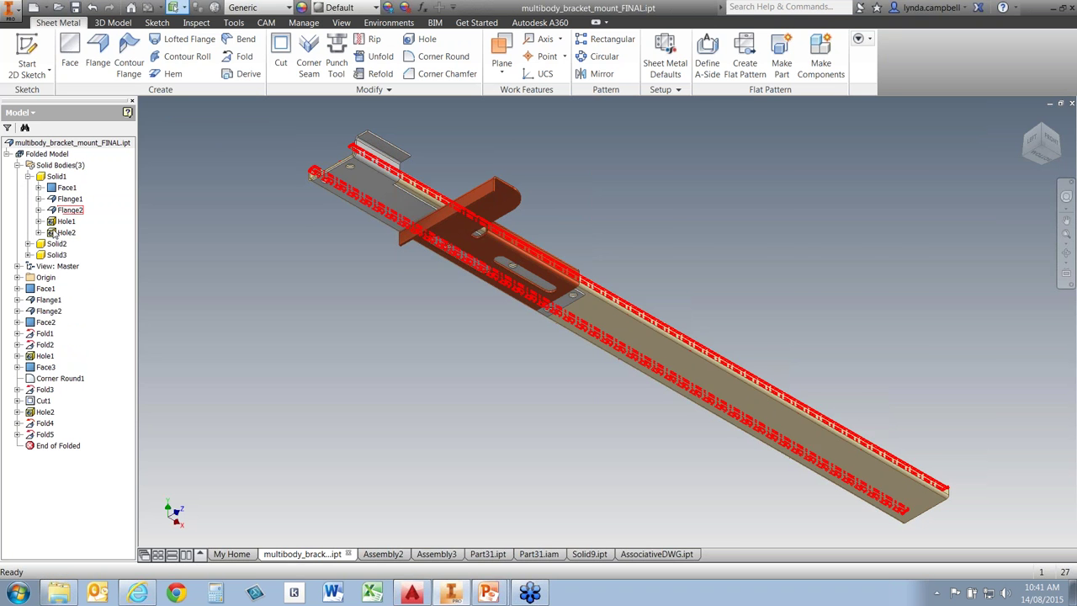
click(29, 244)
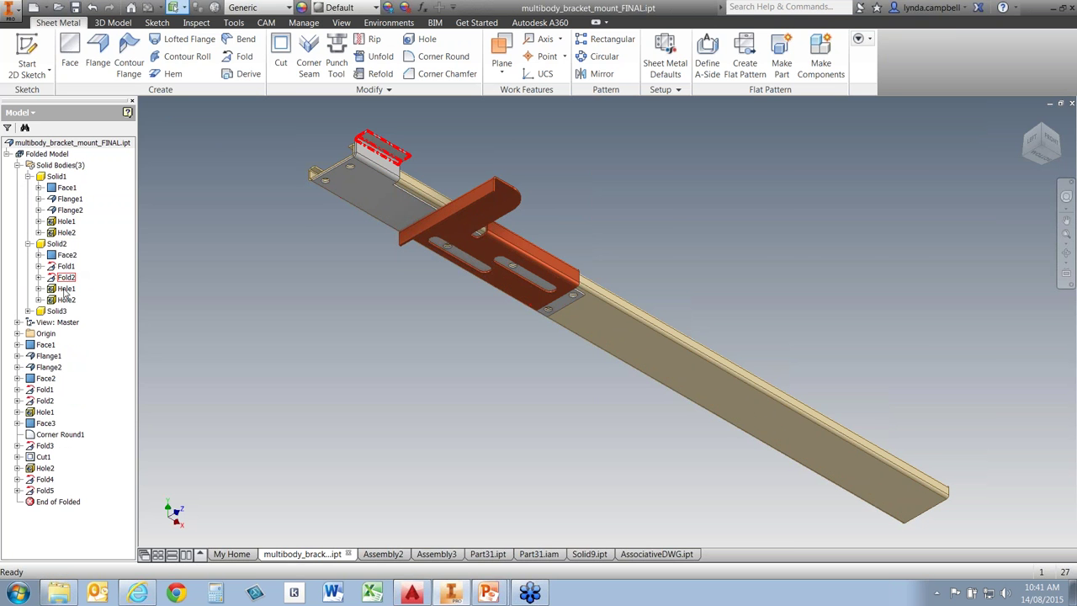
click(29, 312)
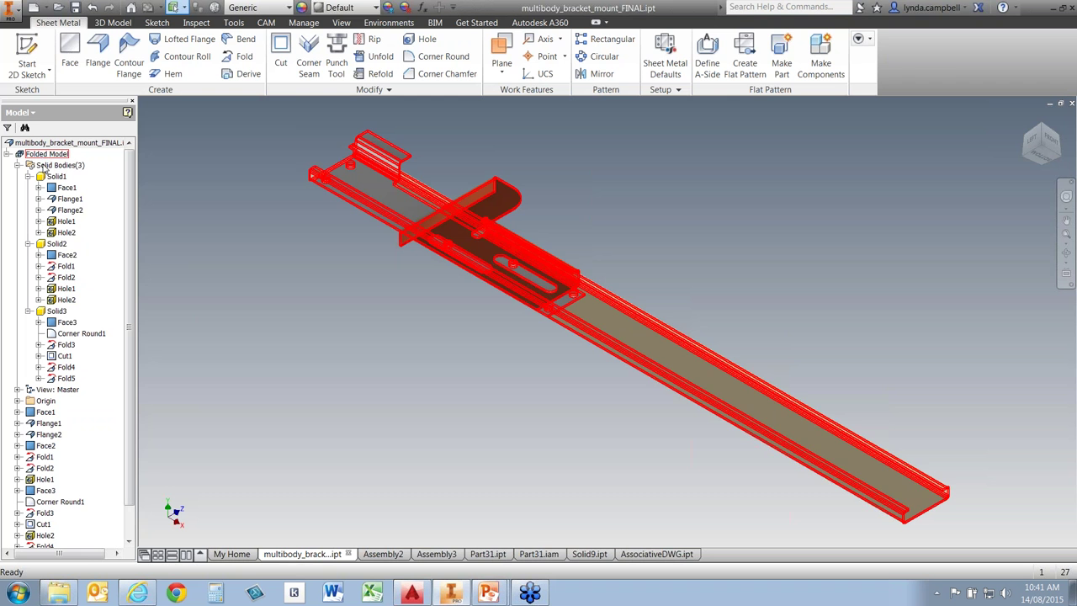
- Edit Flange1 under Solid1 and change its bend radius from BendRadius / 2 to 0
right_click(71, 201)
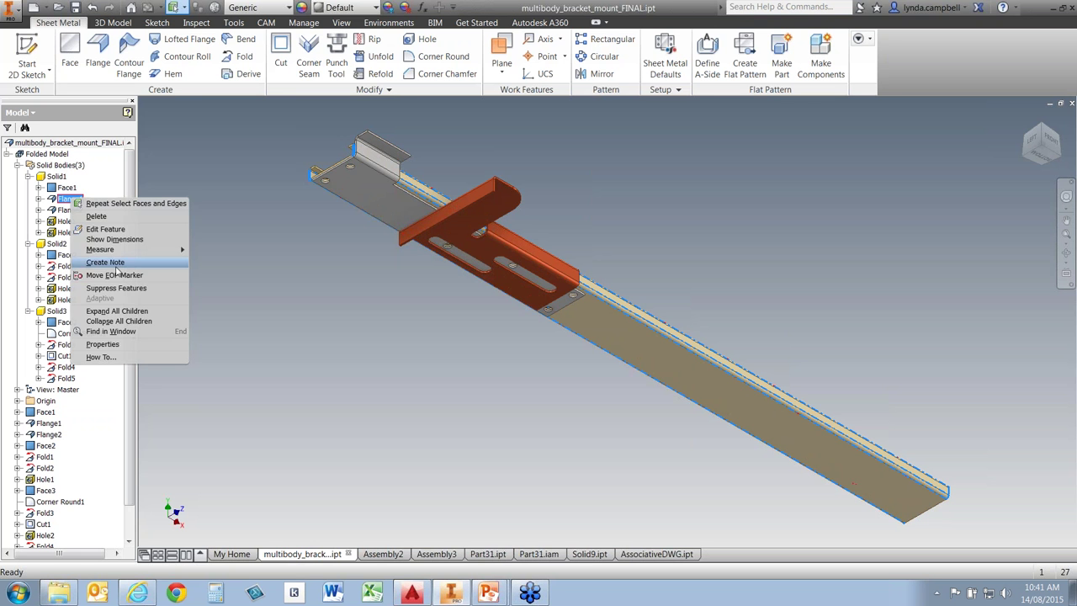
click(112, 233)
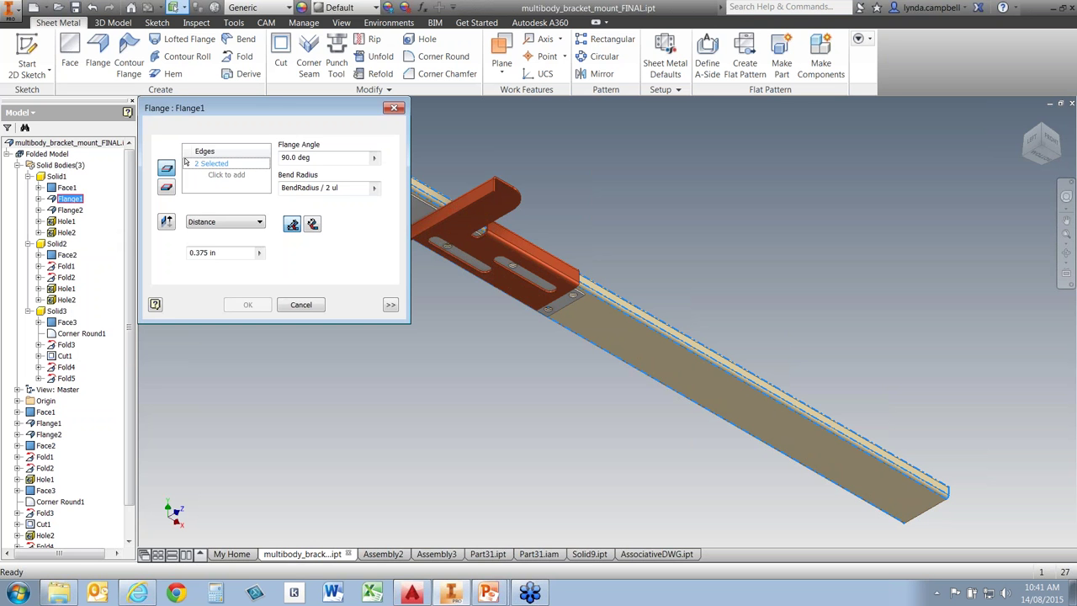
click(296, 187)
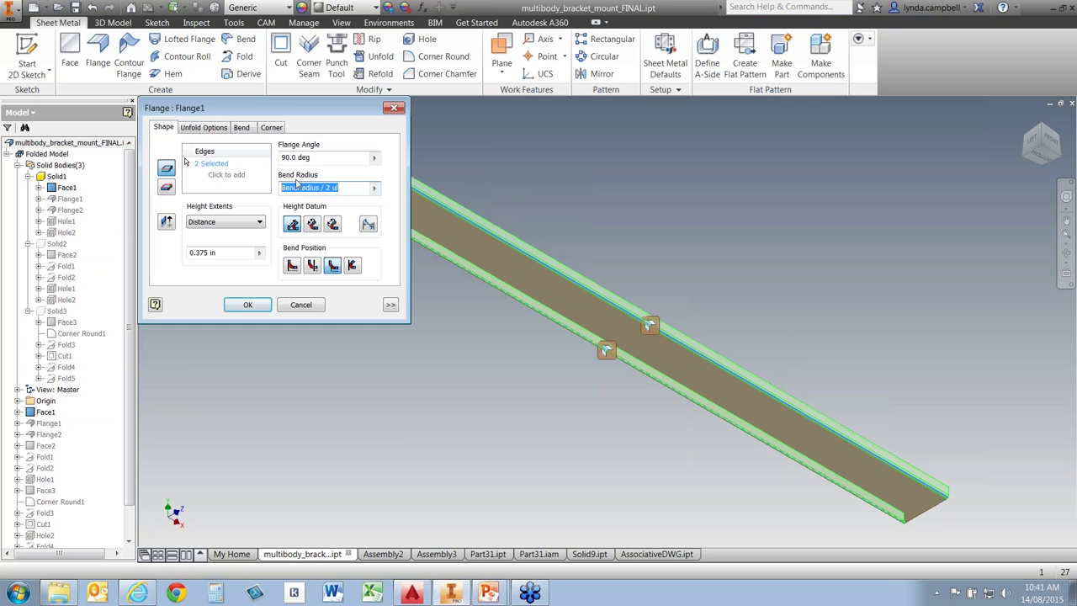
text(0)
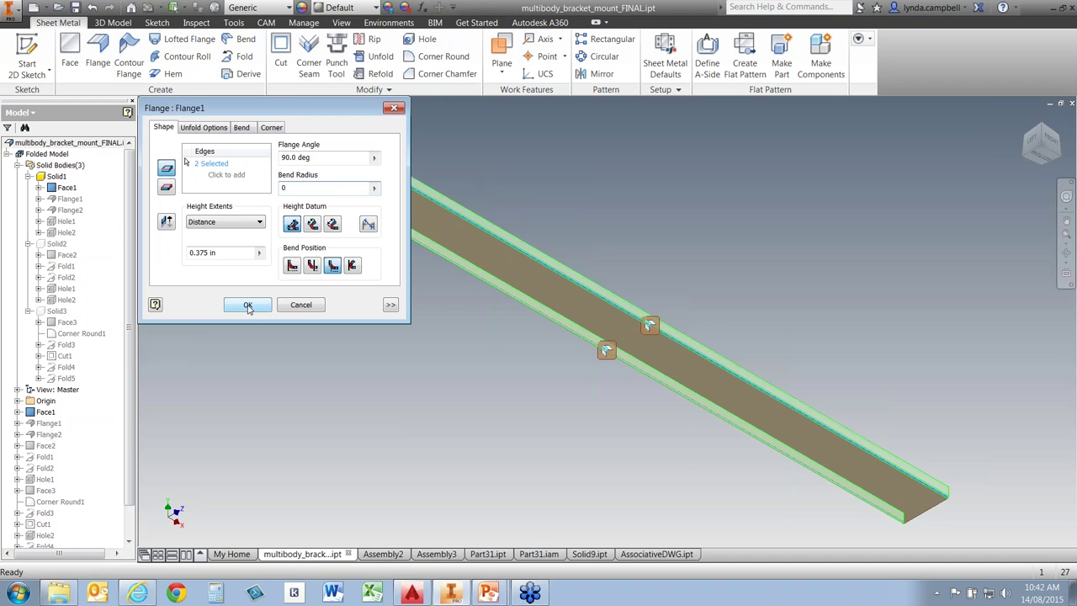
click(247, 306)
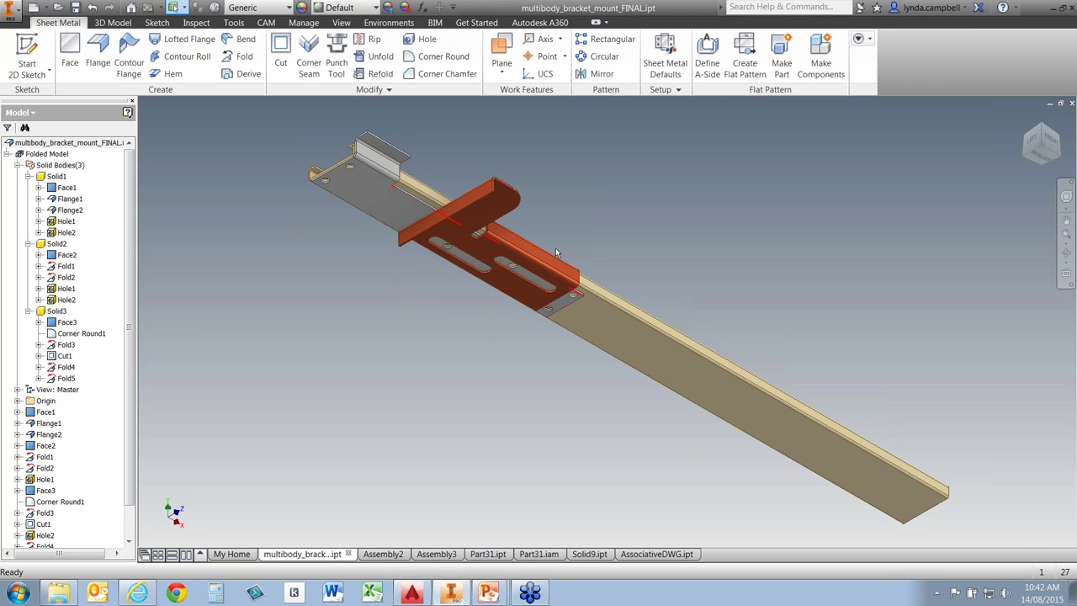
scroll(566, 265, up, 5)
middle_drag(572, 176, 705, 268)
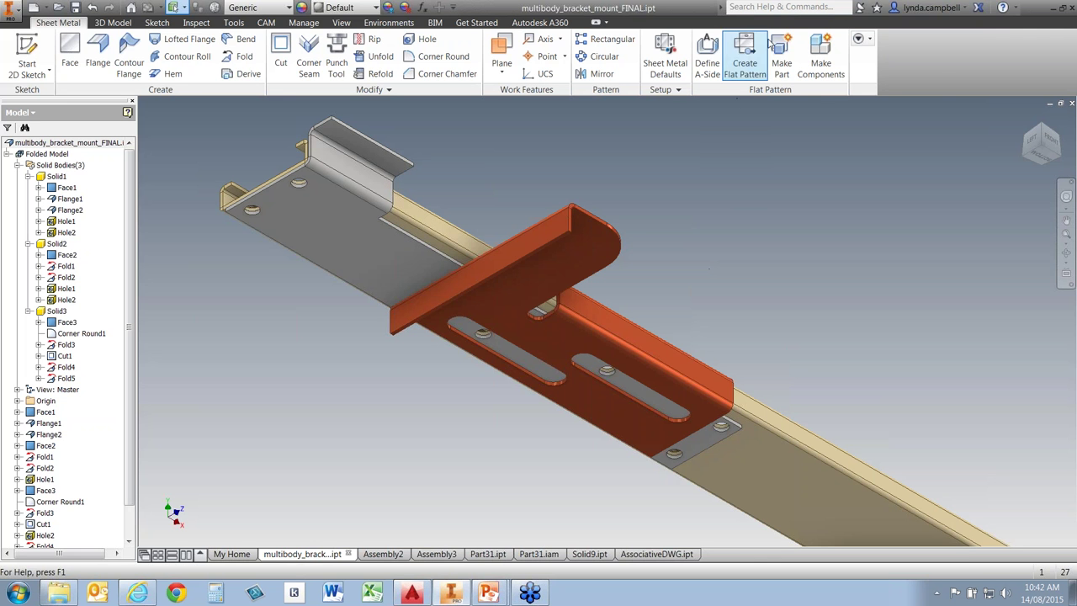
click(783, 67)
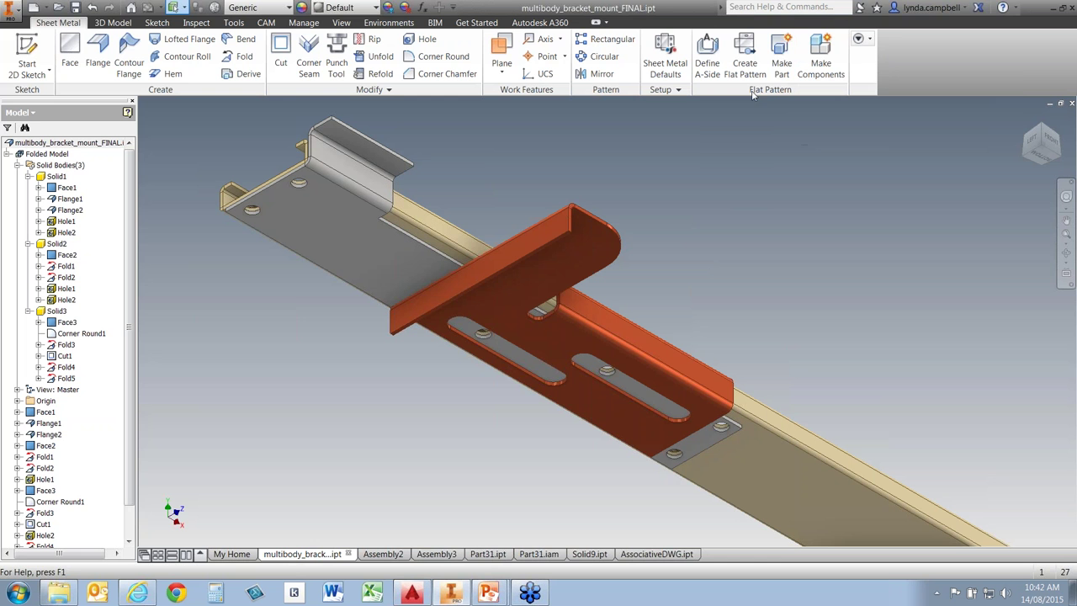
- Select Solid1, Solid2 and Solid3 for Make Components with the Standard (in).iam assembly template
click(821, 65)
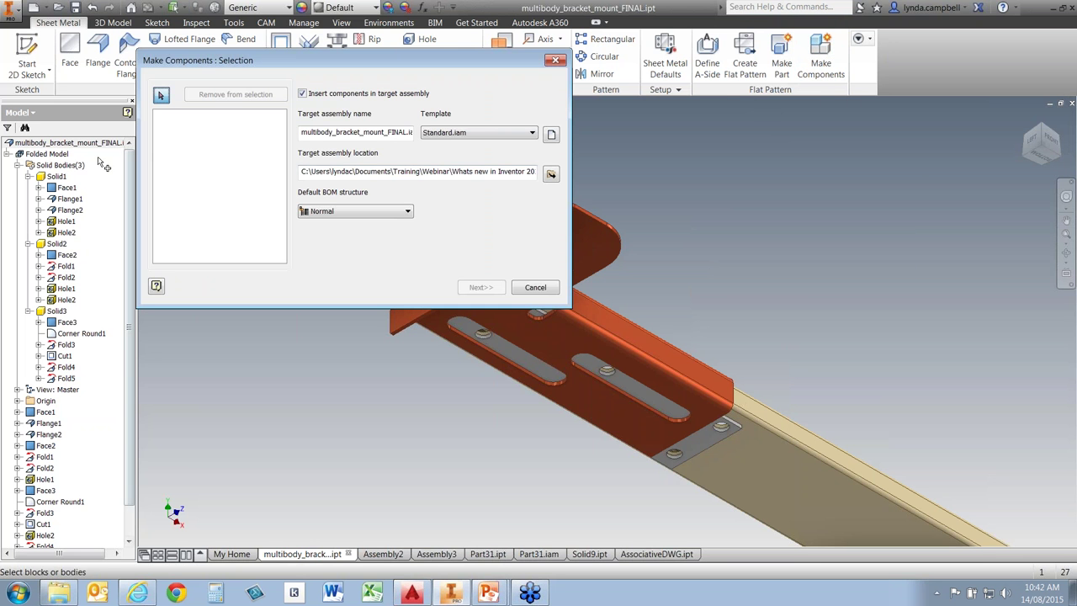
click(57, 177)
click(56, 244)
click(57, 312)
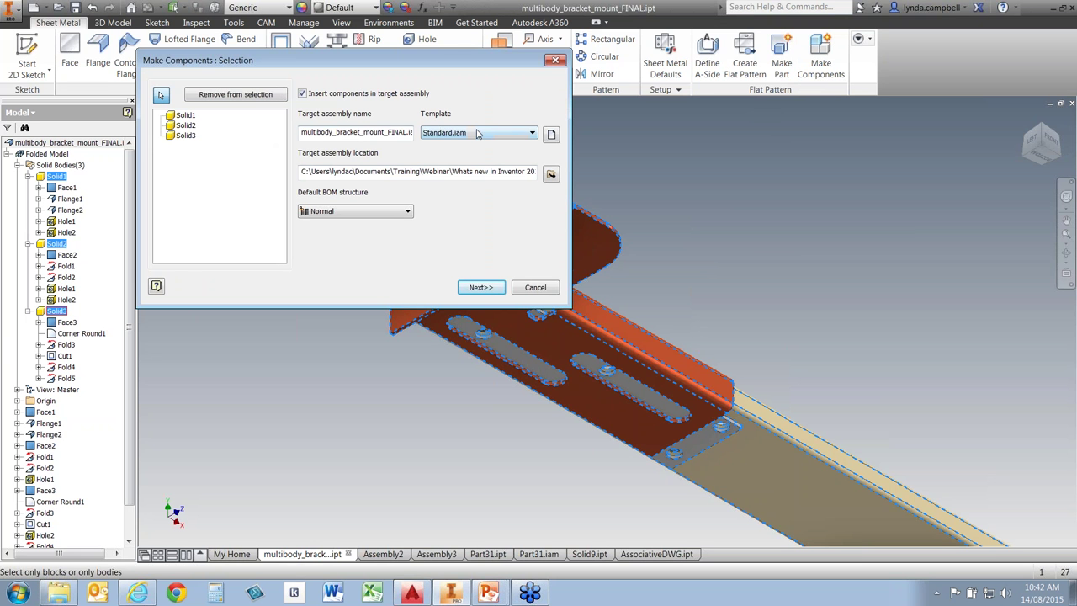
click(552, 136)
click(158, 39)
click(237, 79)
click(508, 333)
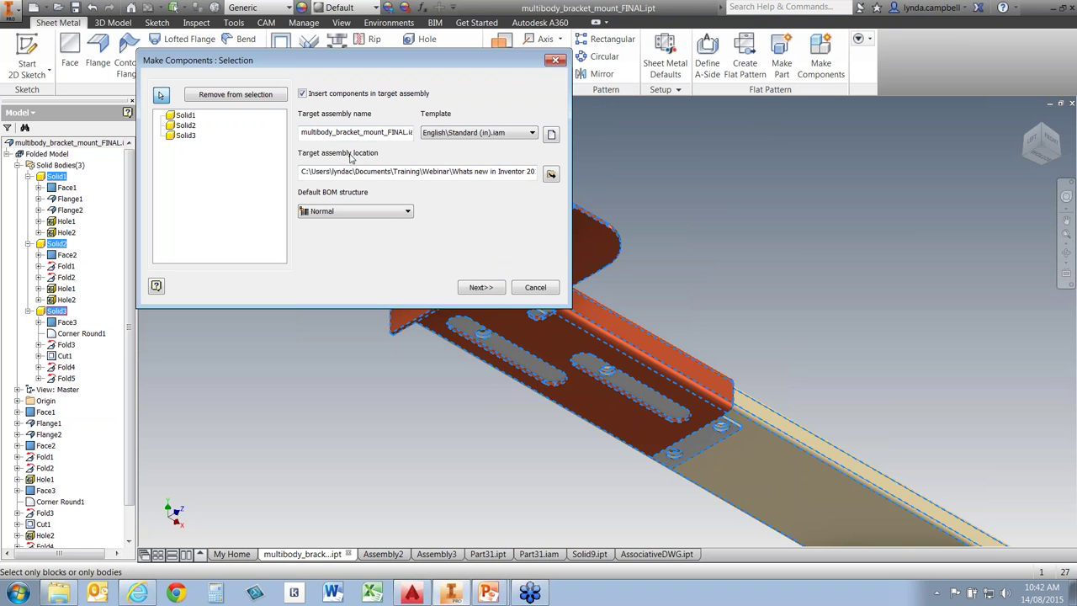
- Review component names and Sheet Metal templates for Solid1 and Solid3, then select all bodies
click(480, 288)
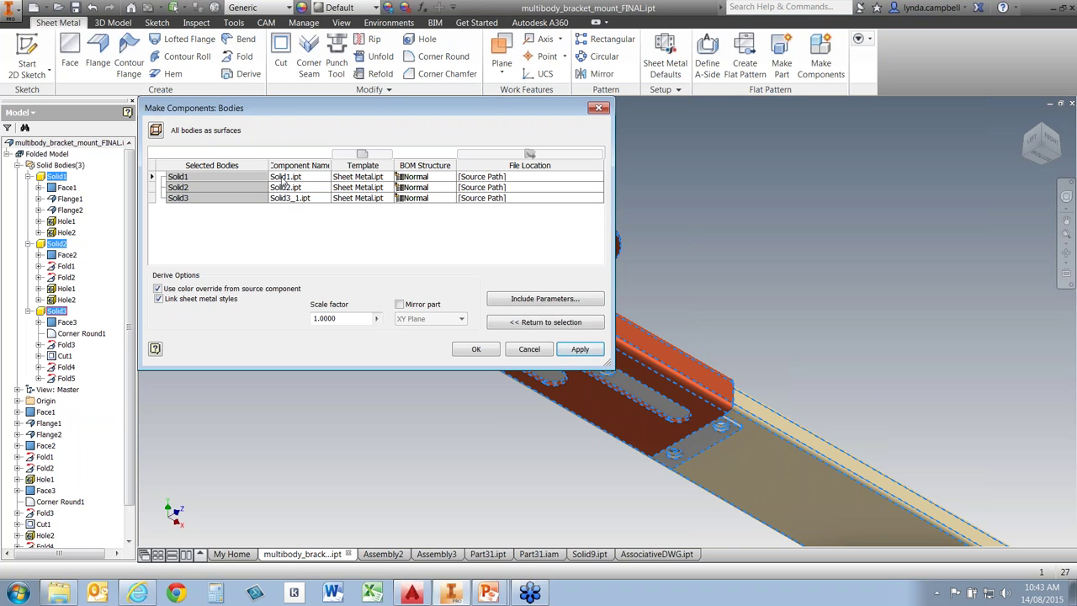
click(286, 179)
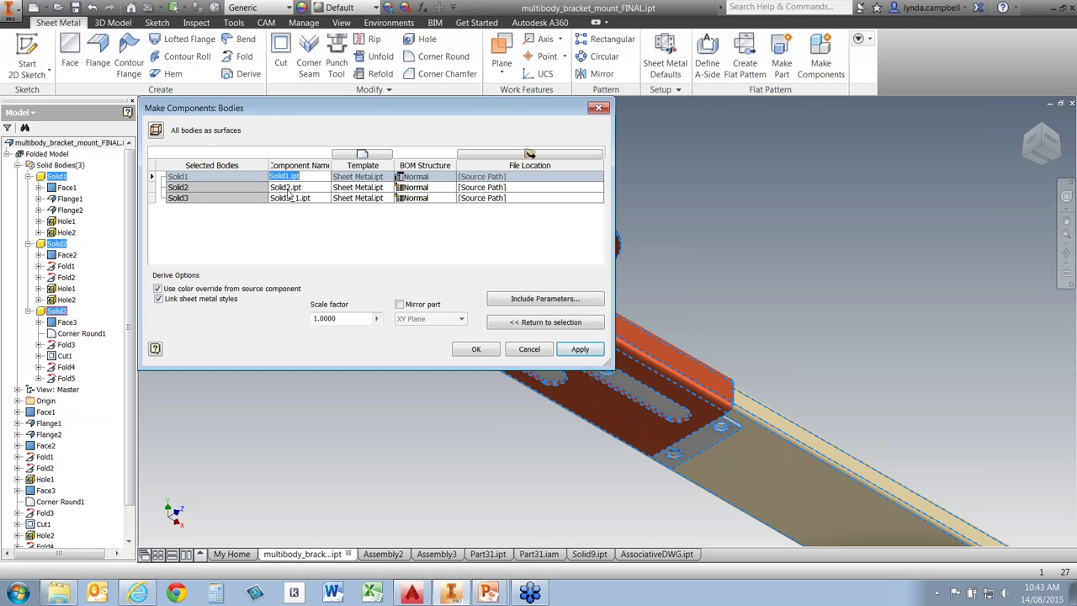
click(283, 200)
click(362, 179)
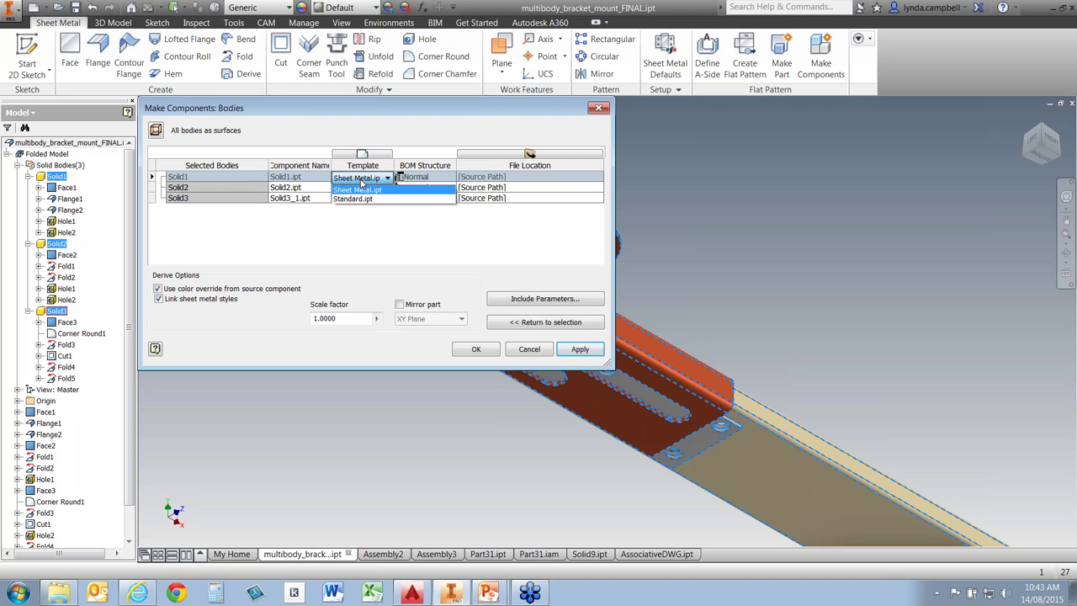
click(352, 218)
click(357, 200)
click(358, 210)
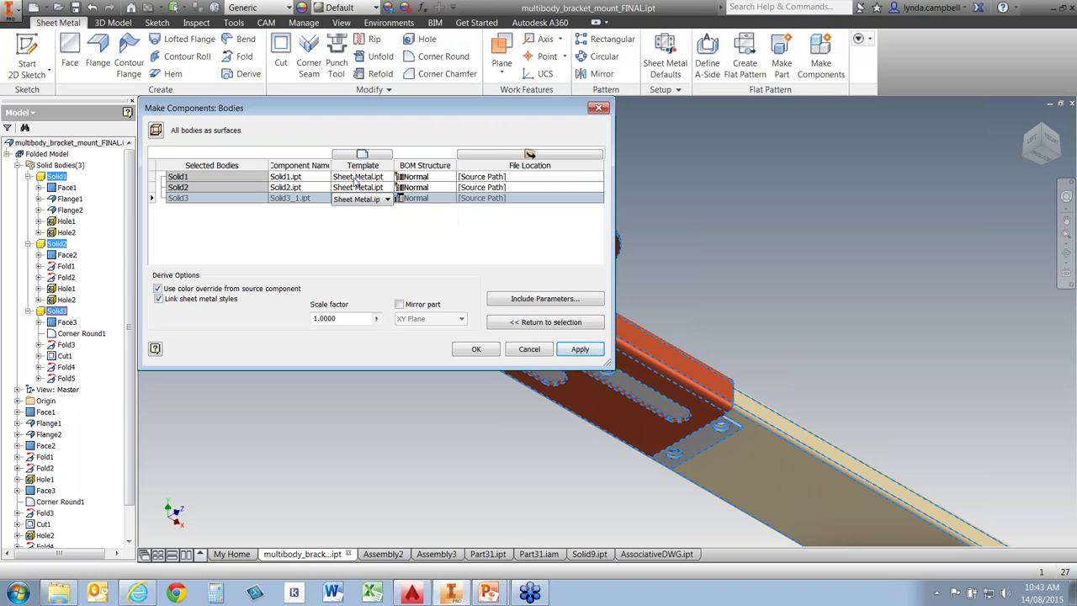
shift+click(356, 178)
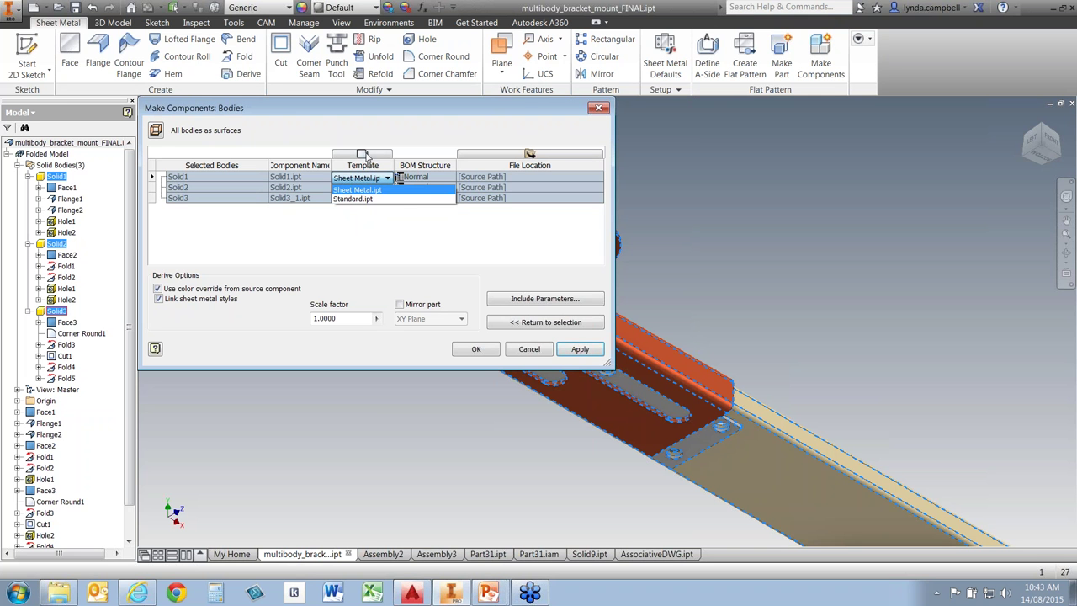
click(367, 157)
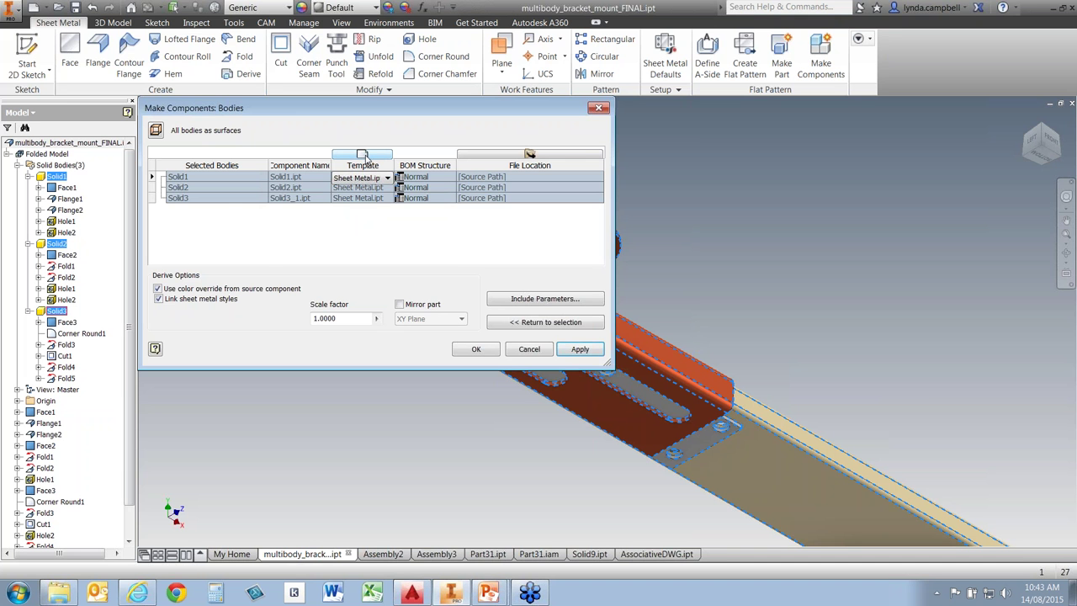
- Assign the Standard (in).ipt template to all three bodies and create the components
click(367, 158)
click(186, 94)
click(252, 137)
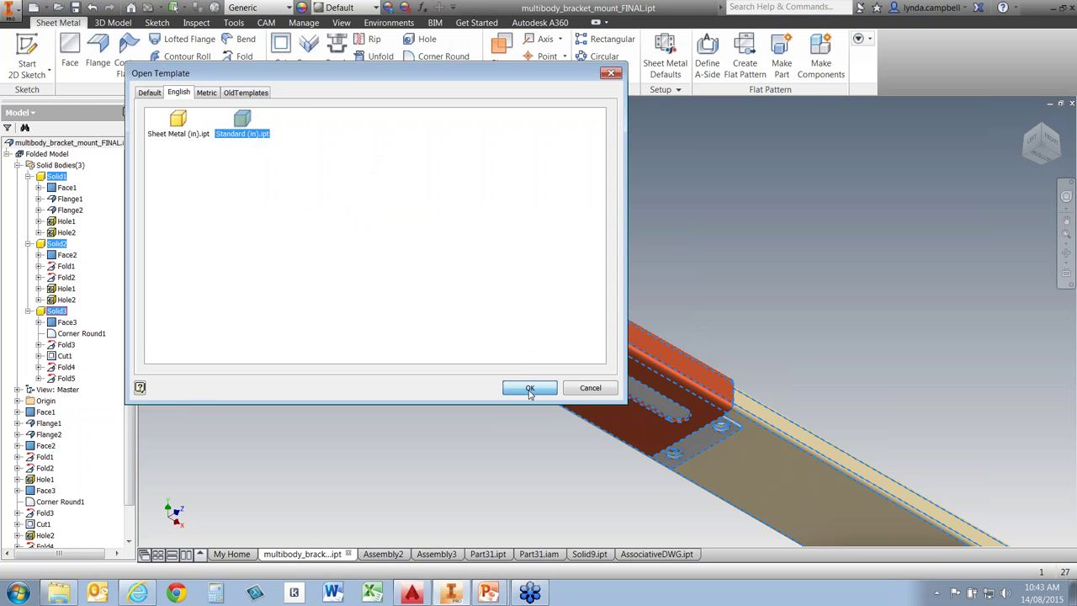
click(530, 388)
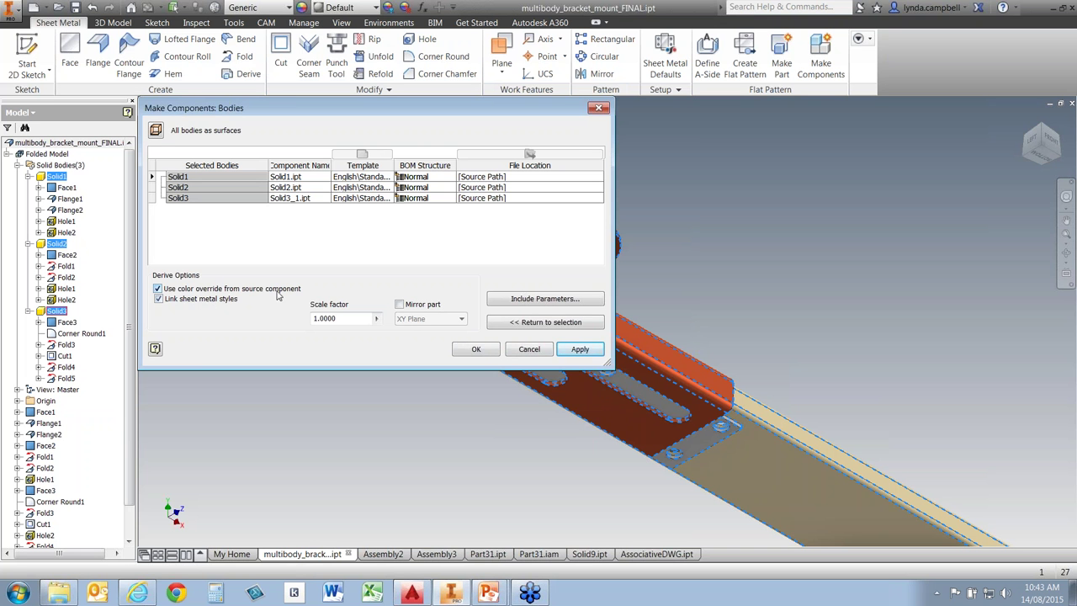
click(476, 350)
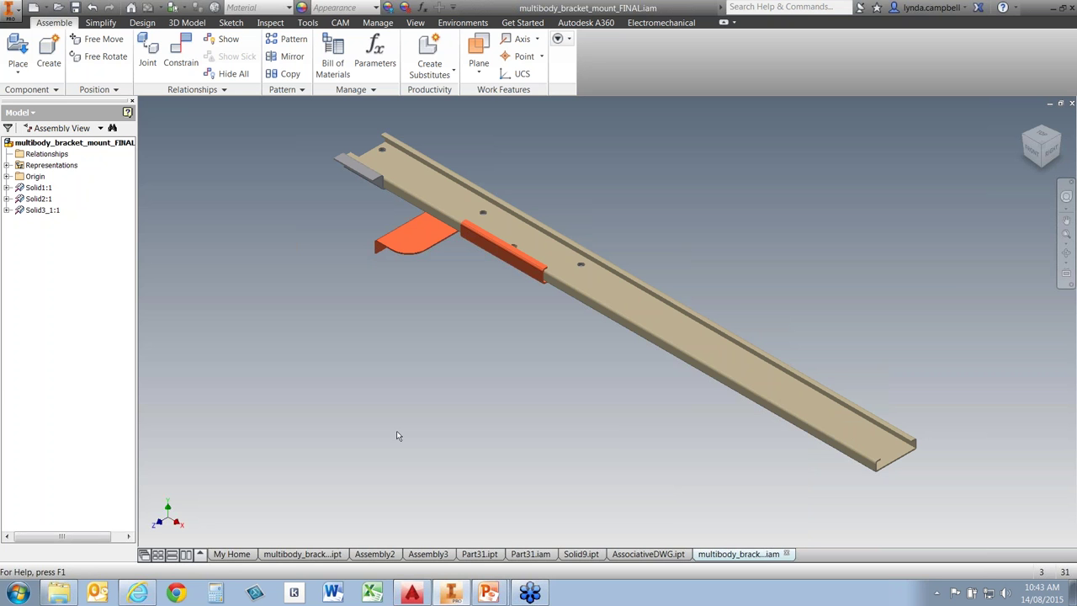
- Open the Solid1:1 component from the assembly as its own part file
click(26, 188)
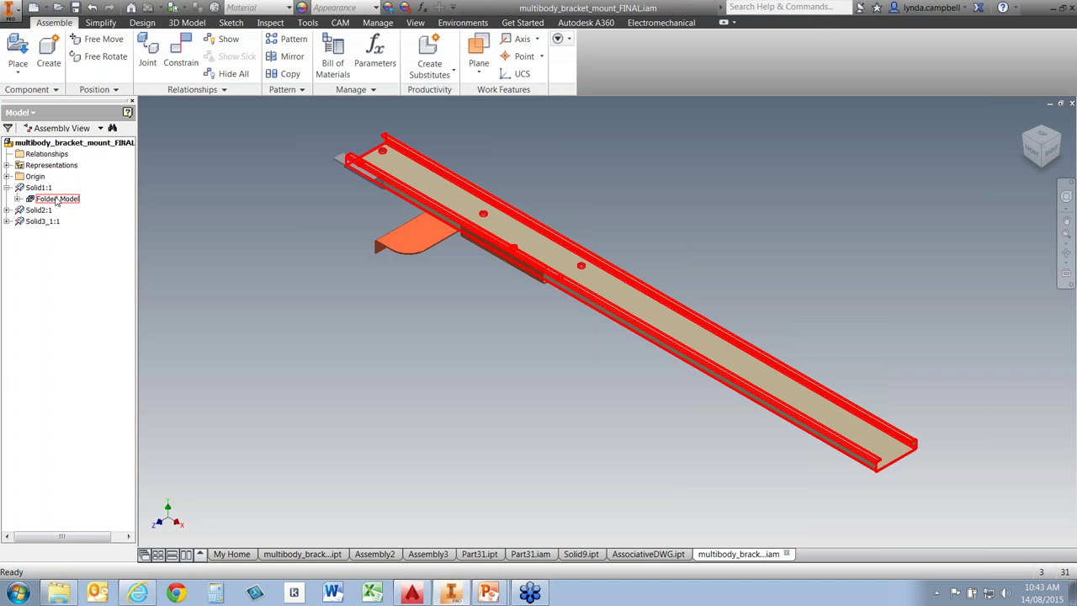
click(45, 189)
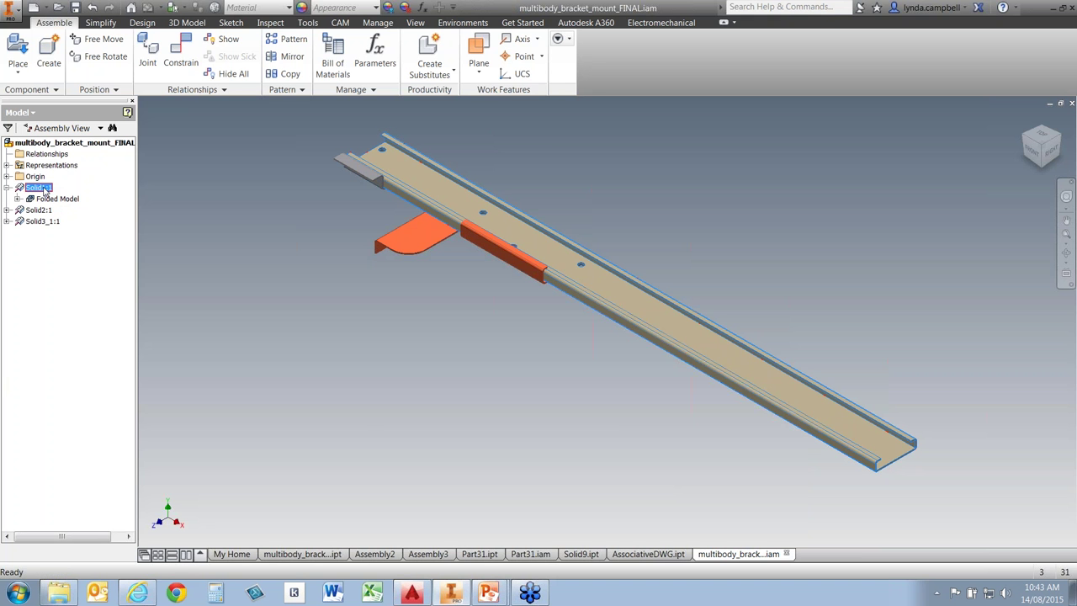
right_click(44, 189)
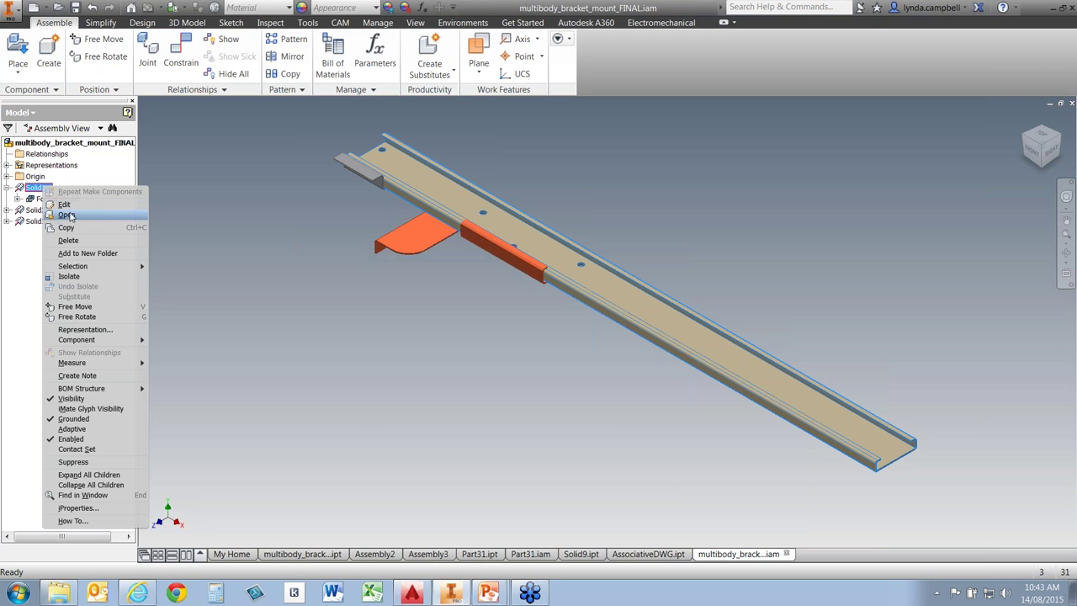
click(67, 216)
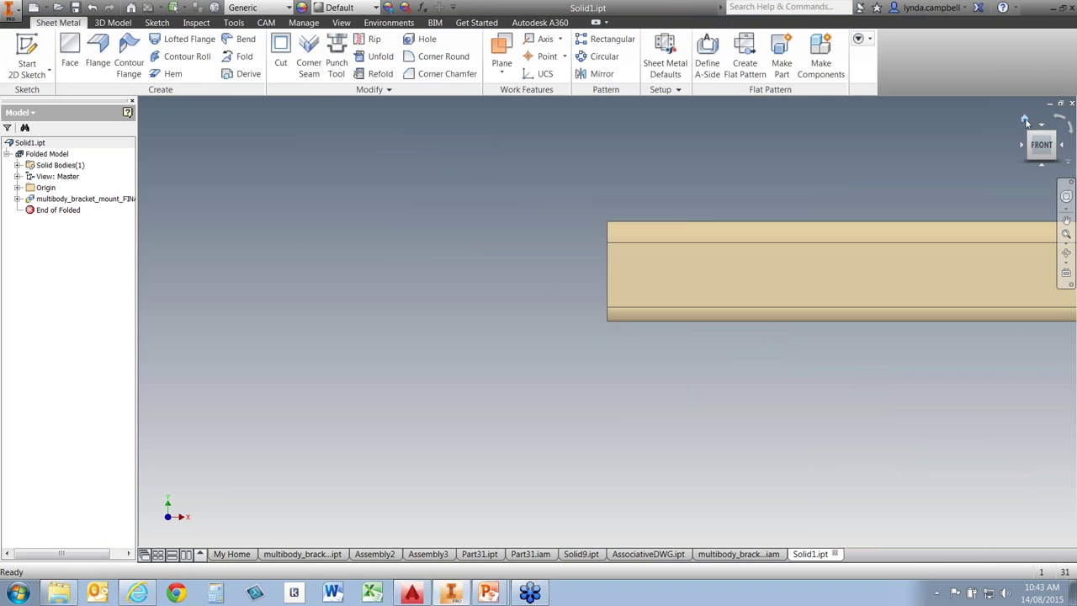
- Create a flat pattern of Solid1 and view it from the home angle
click(1024, 118)
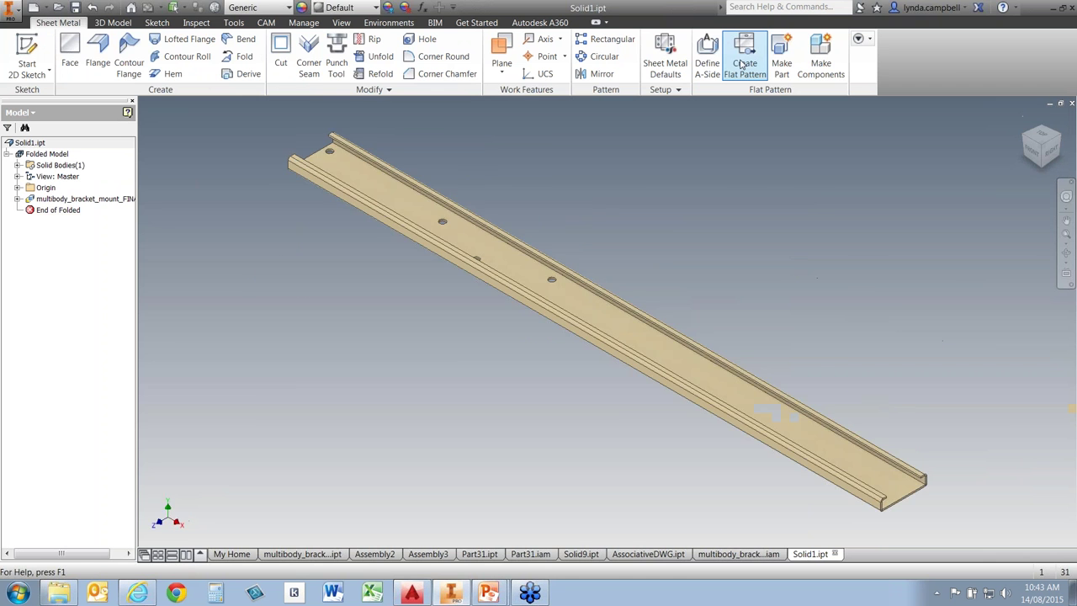
click(745, 63)
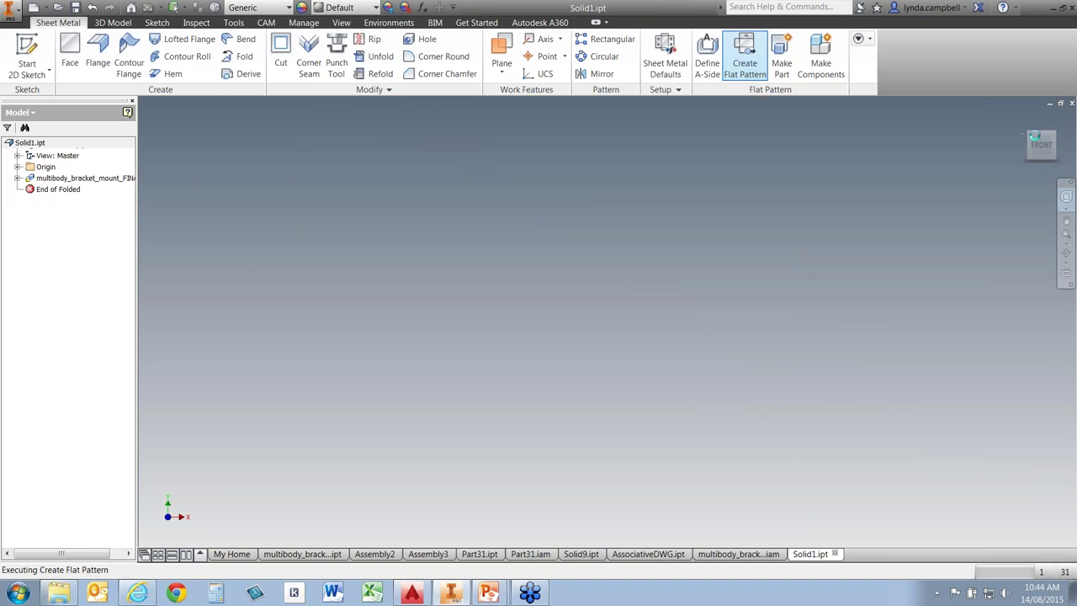
click(1024, 118)
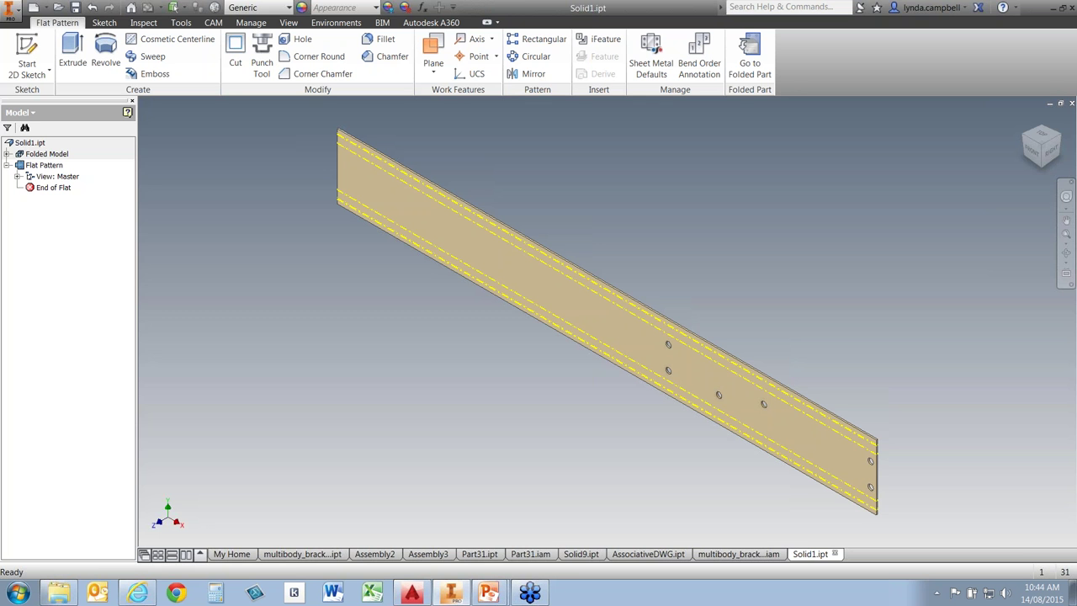
- Switch from My Home and Part31.ipt to the AssociativeDWG.ipt document
click(232, 554)
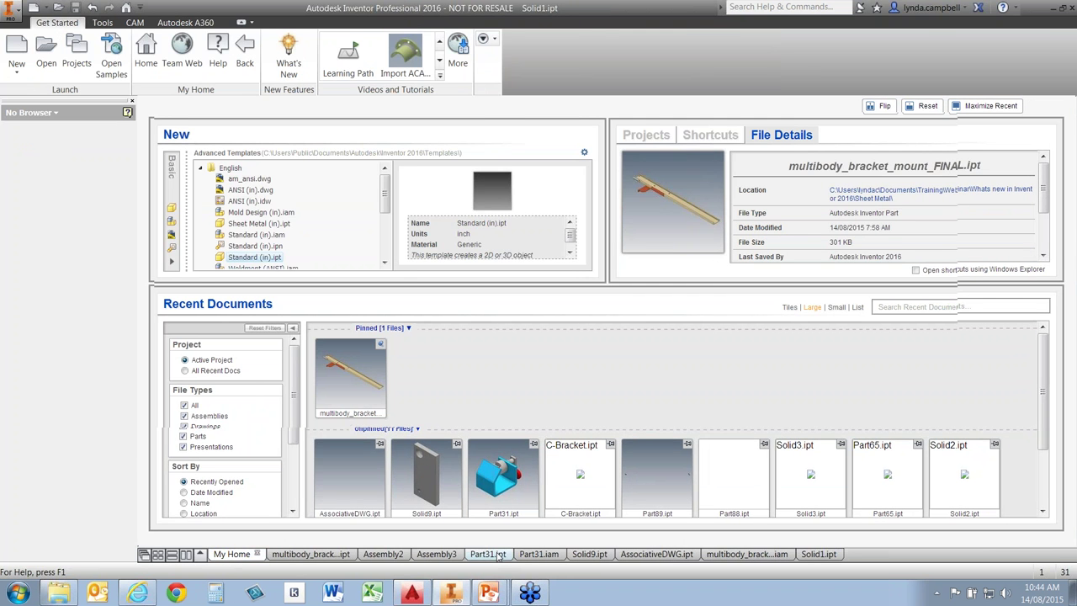
click(492, 553)
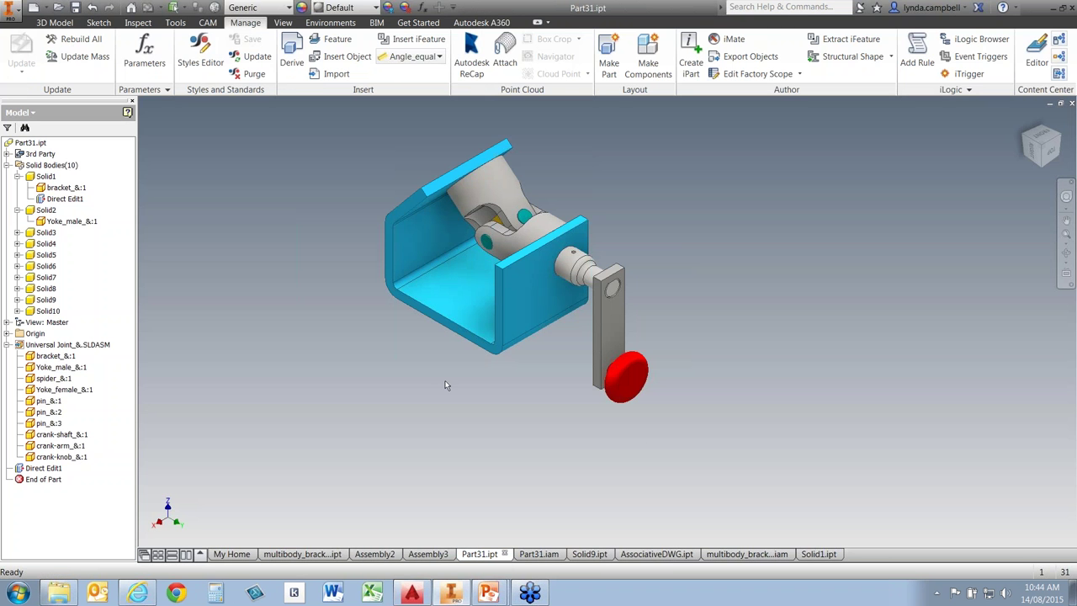
click(668, 556)
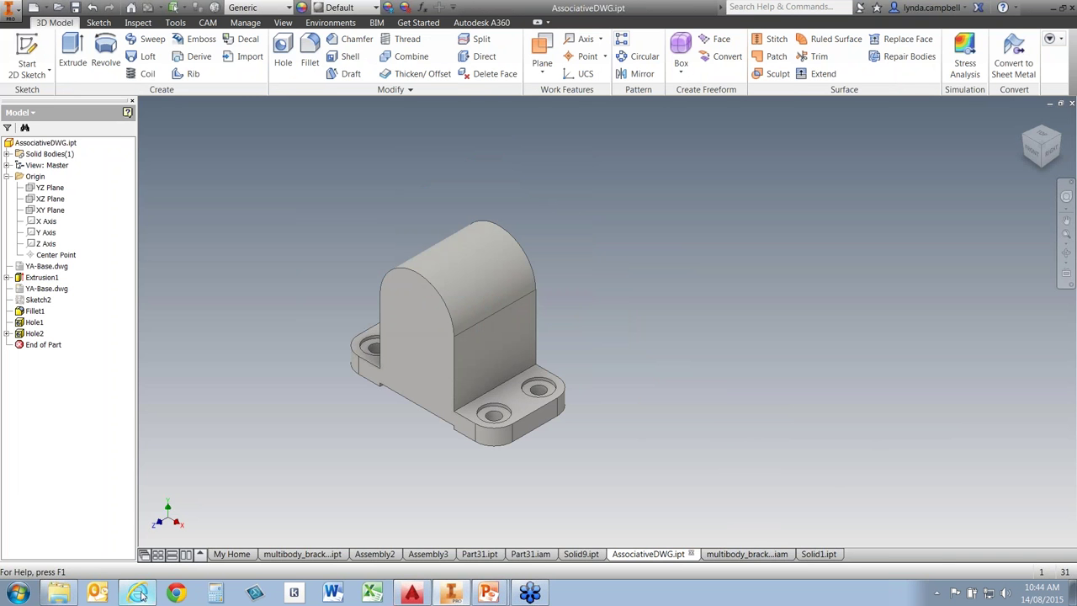
mouse_move(142, 596)
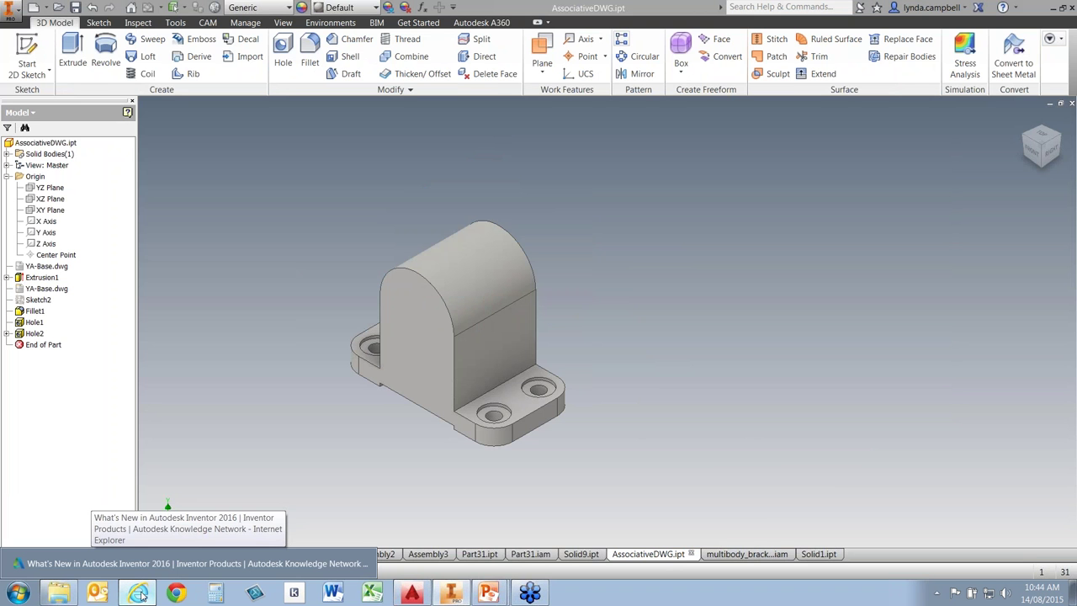
click(142, 594)
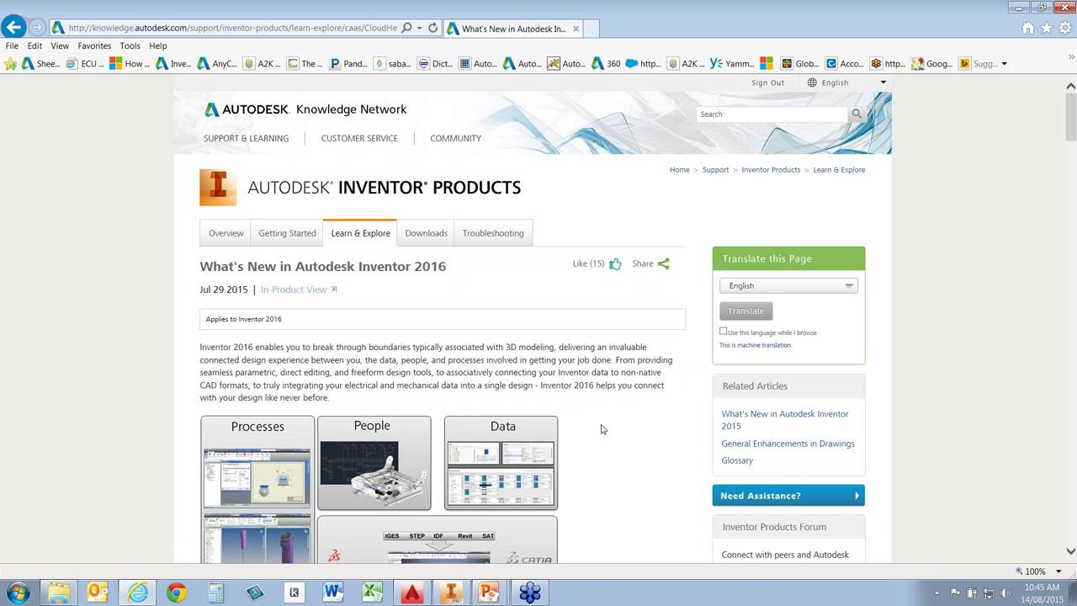
scroll(601, 429, down, 1)
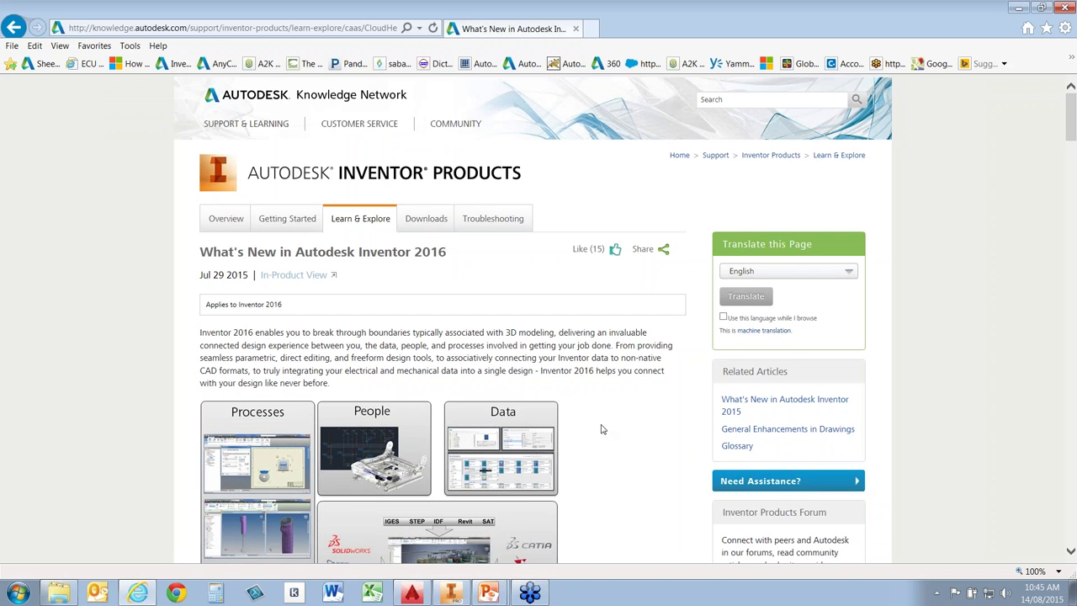
scroll(601, 430, down, 3)
scroll(602, 427, down, 2)
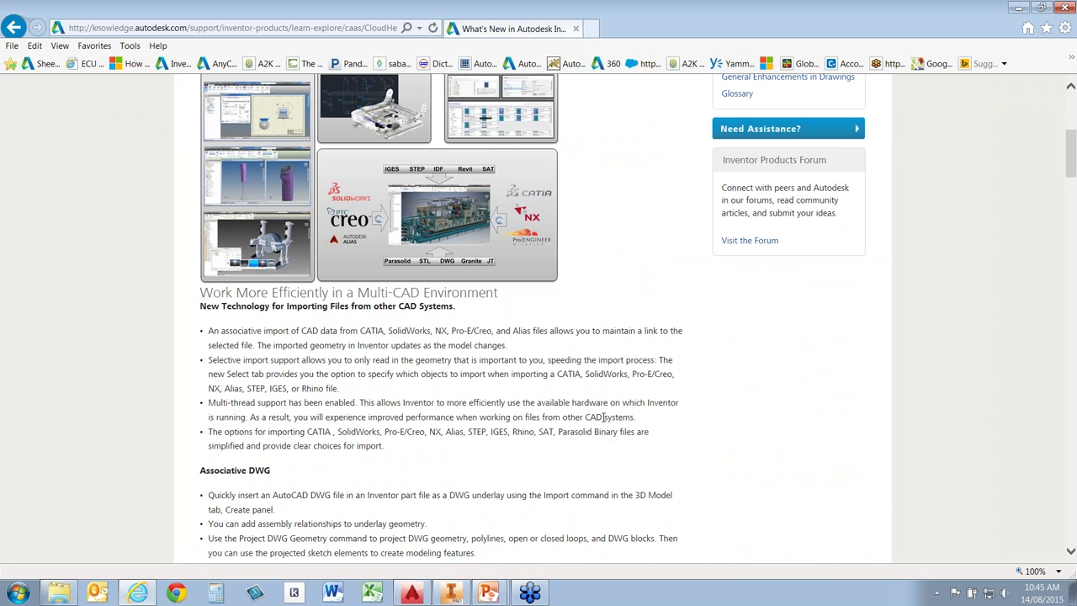
key(alt+Tab)
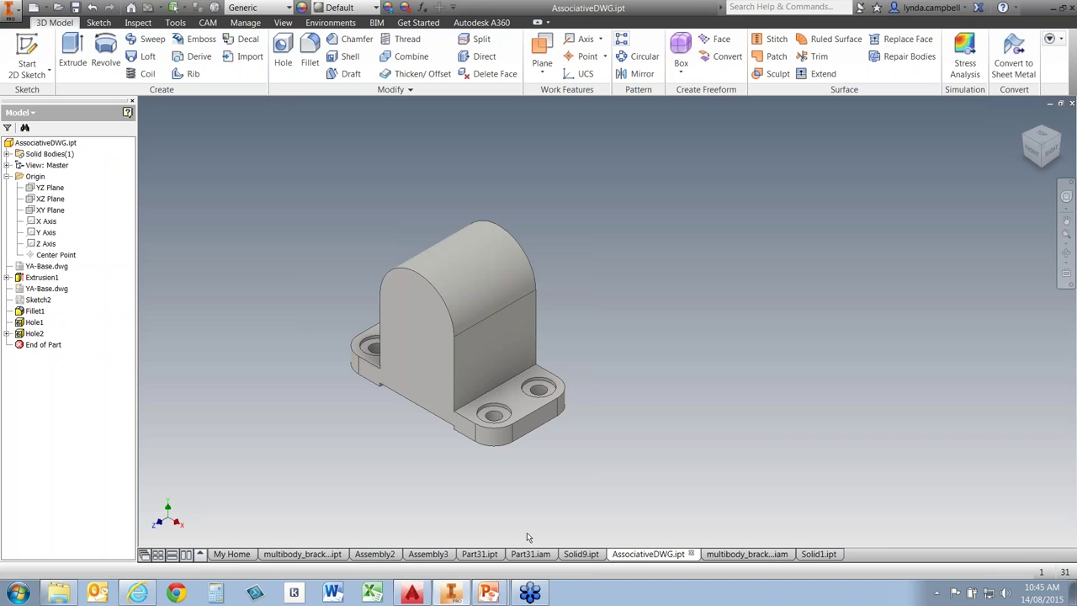
- Cycle windows with Alt+Tab to reach the PowerPoint slide show
key(alt+Tab)
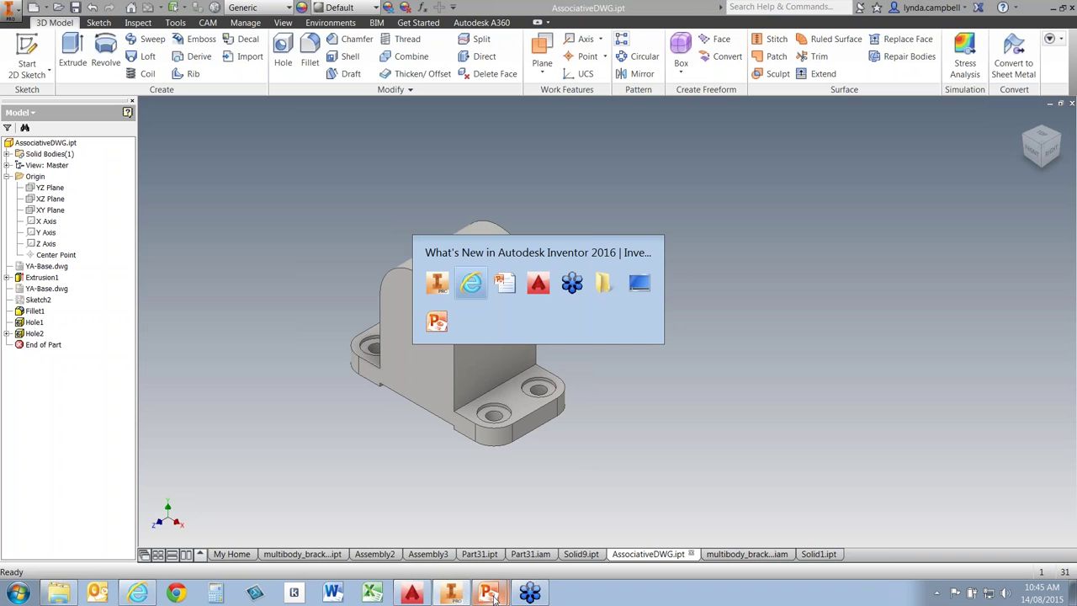
key(alt+Tab)
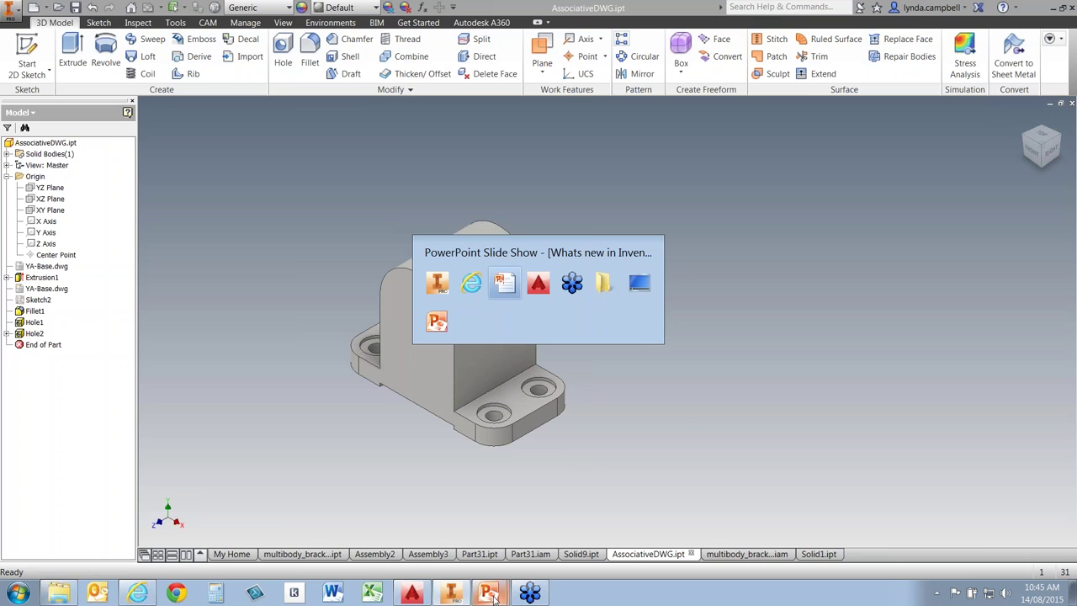